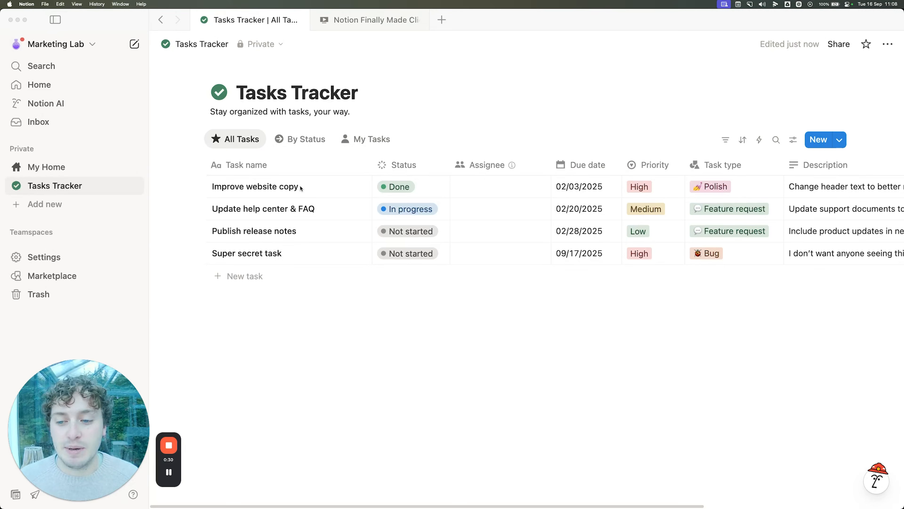
Step: Tick and untick the Super secret task checkbox, then bring up the Tasks Tracker sharing settings
{"action": "left_click", "coordinate": [302, 253]}
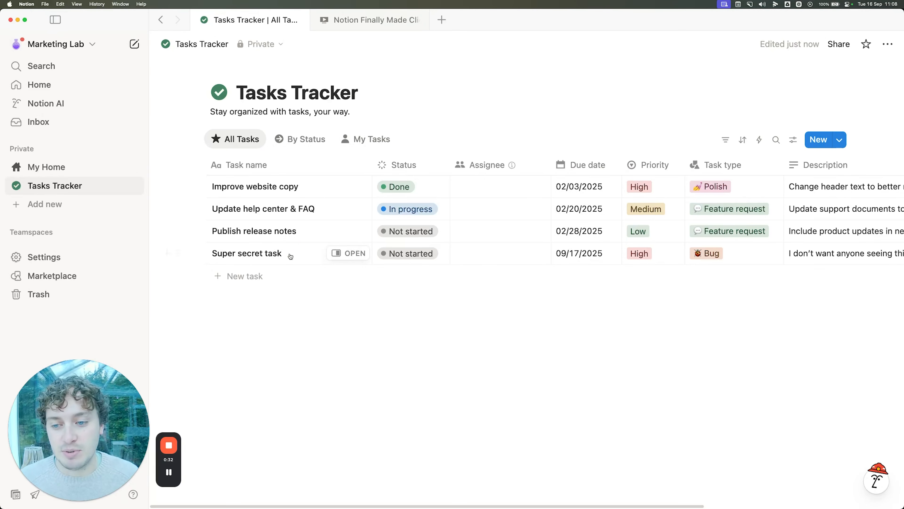
{"action": "left_click", "coordinate": [196, 253]}
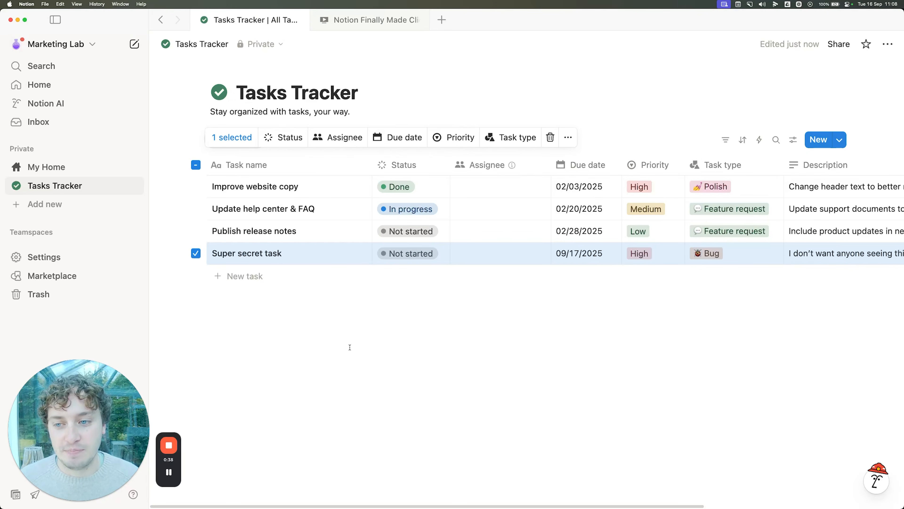
{"action": "left_click", "coordinate": [196, 253]}
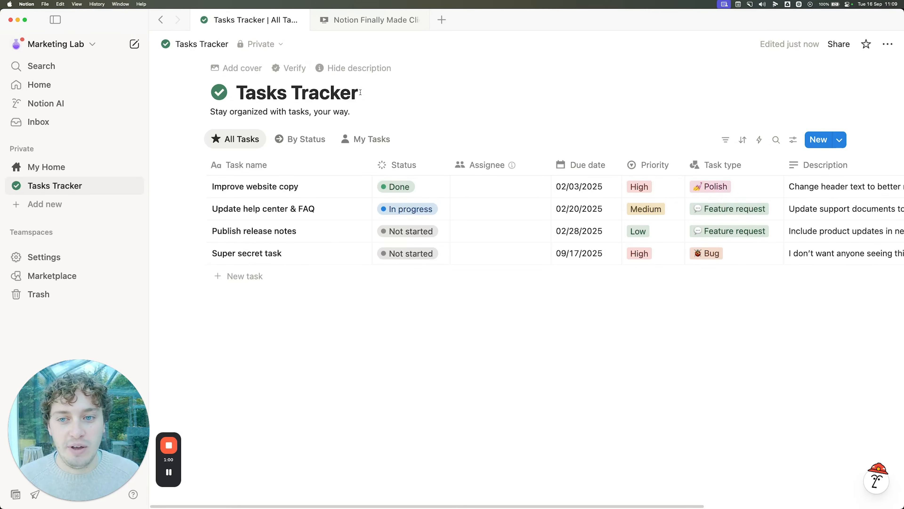
{"action": "left_click", "coordinate": [833, 46]}
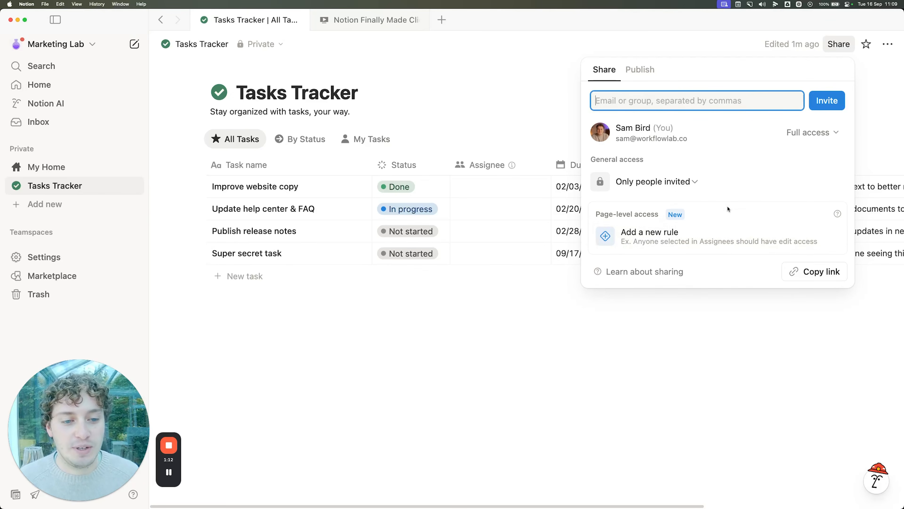
Step: Create a Can edit access rule based on the Assignee property and close the Share dialog
{"action": "left_click", "coordinate": [623, 239]}
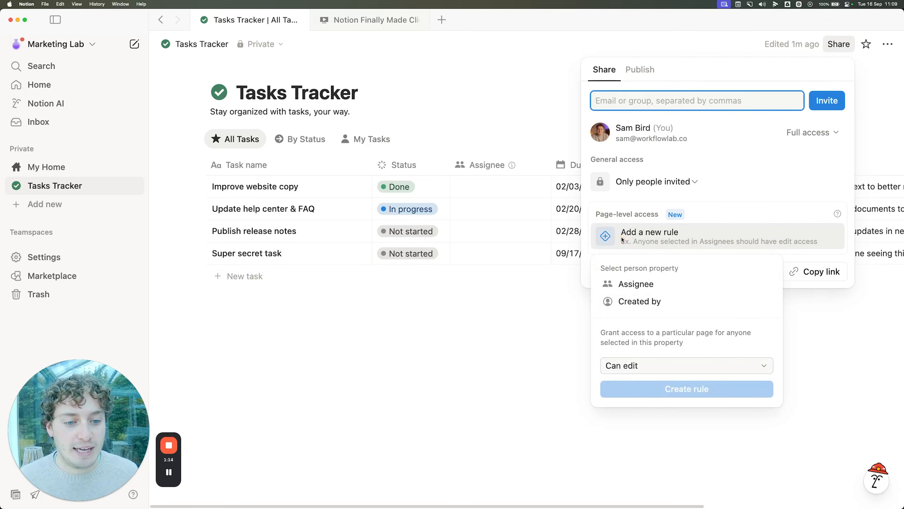
{"action": "left_click", "coordinate": [640, 285]}
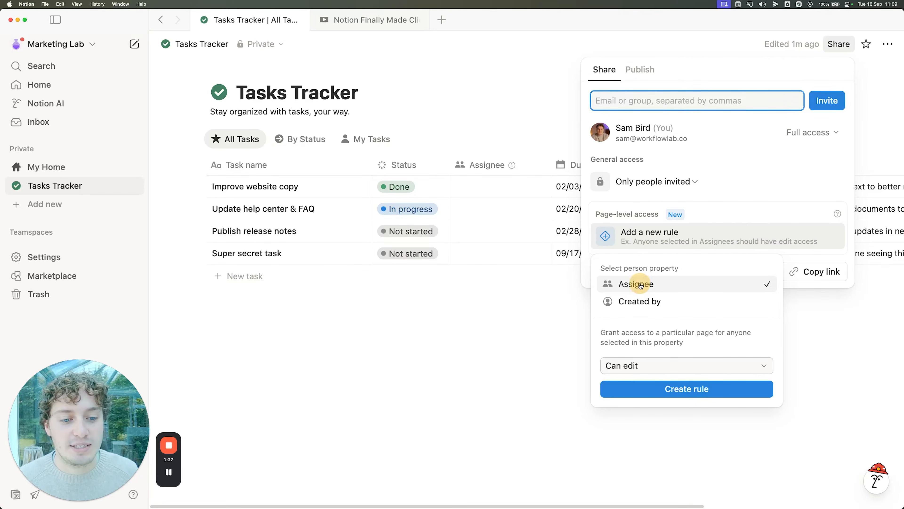
{"action": "left_click", "coordinate": [709, 365]}
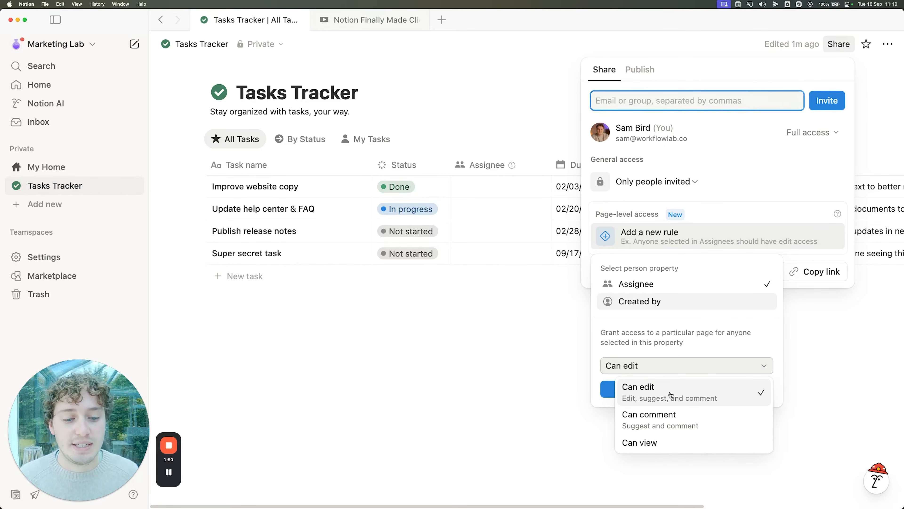
{"action": "left_click", "coordinate": [728, 349]}
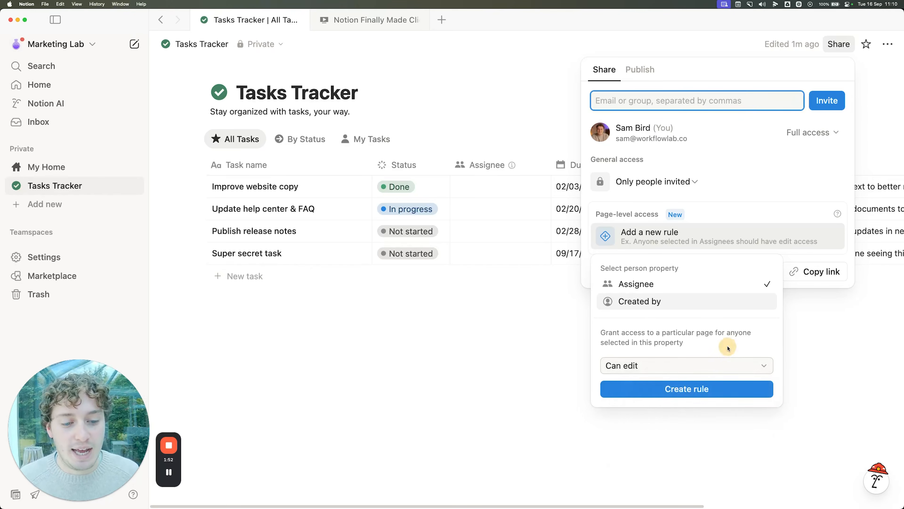
{"action": "left_click", "coordinate": [686, 391]}
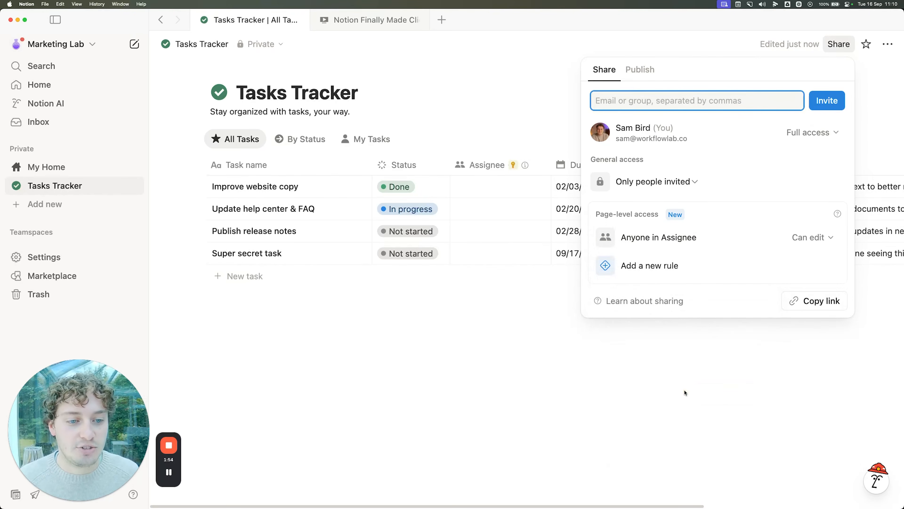
{"action": "left_click", "coordinate": [712, 357]}
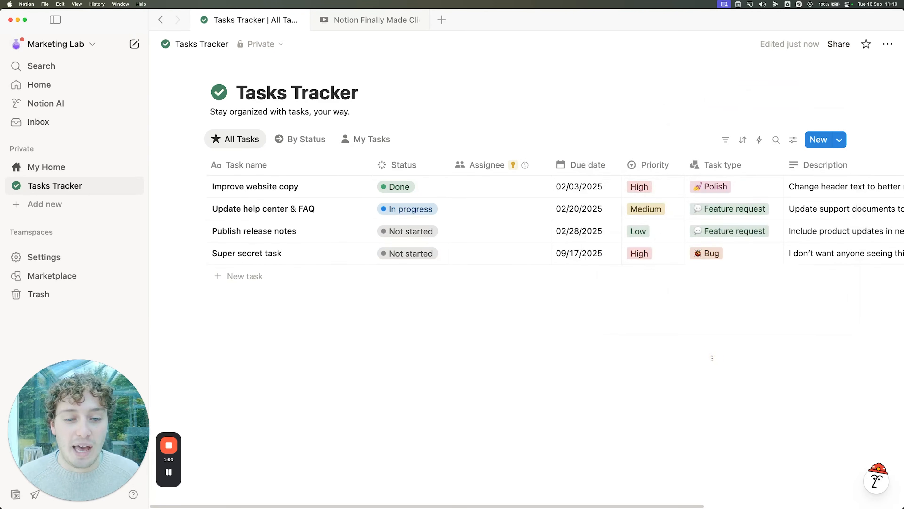
{"action": "mouse_move", "coordinate": [511, 164]}
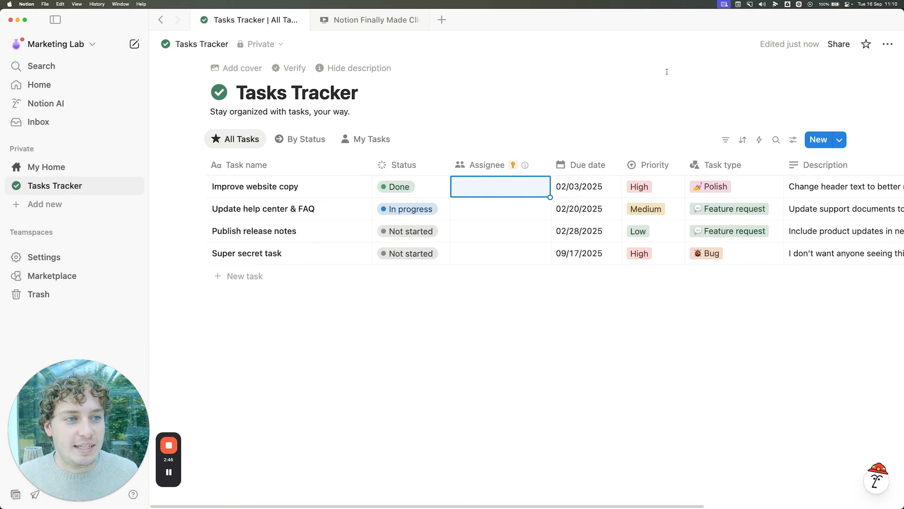
{"action": "left_click", "coordinate": [838, 44]}
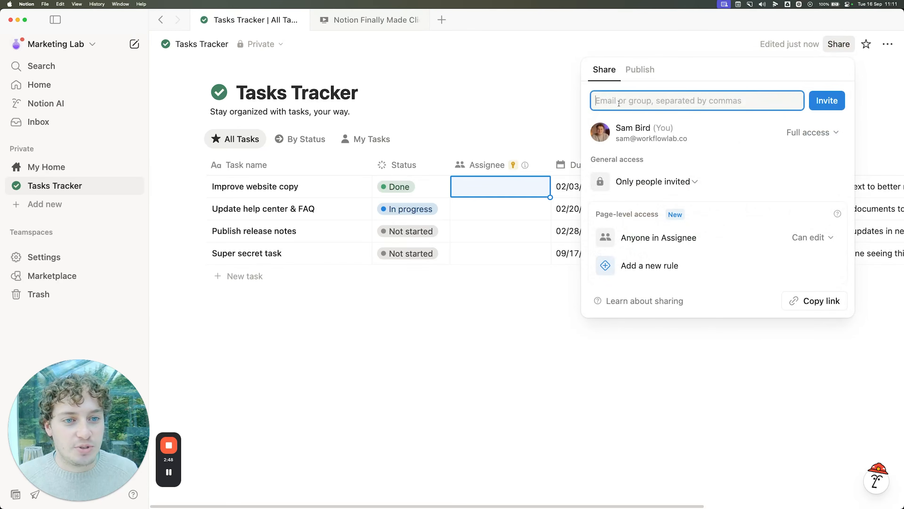
{"action": "type", "text": "sa"}
{"action": "key", "text": "BackSpace"}
{"action": "key", "text": "BackSpace"}
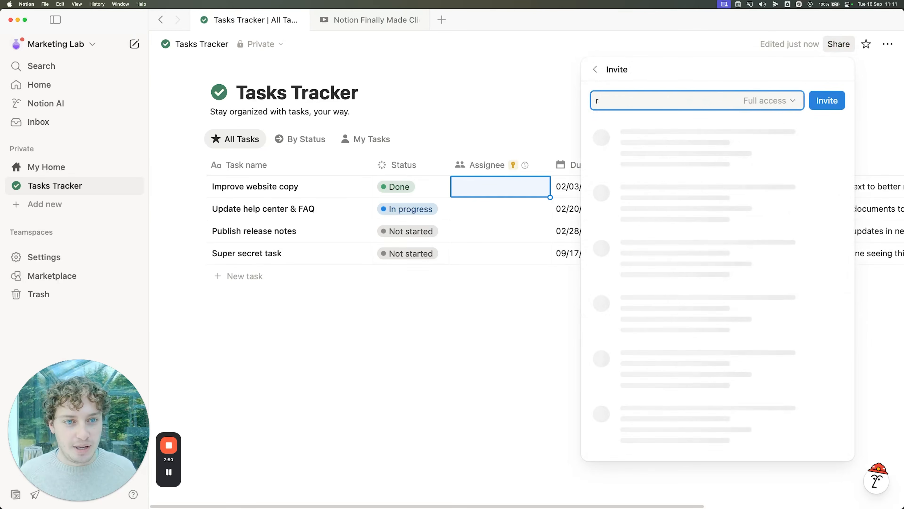
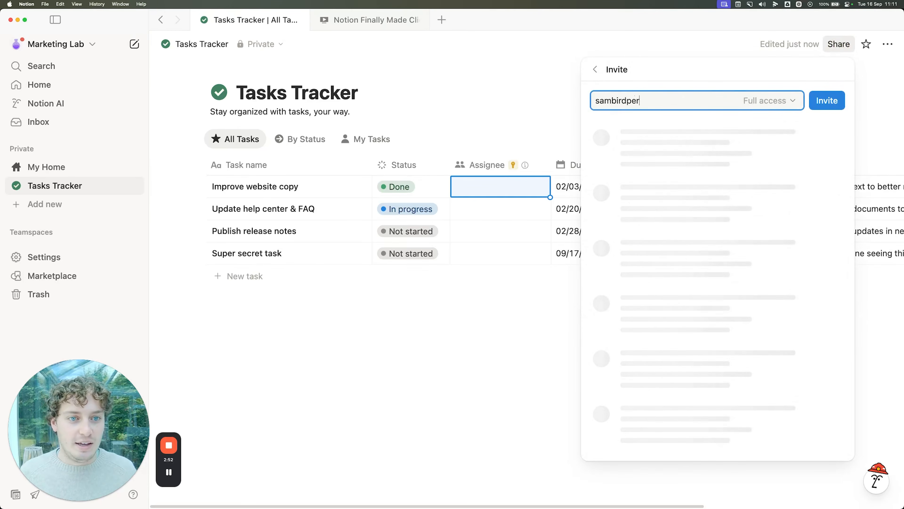
{"action": "left_click", "coordinate": [836, 181]}
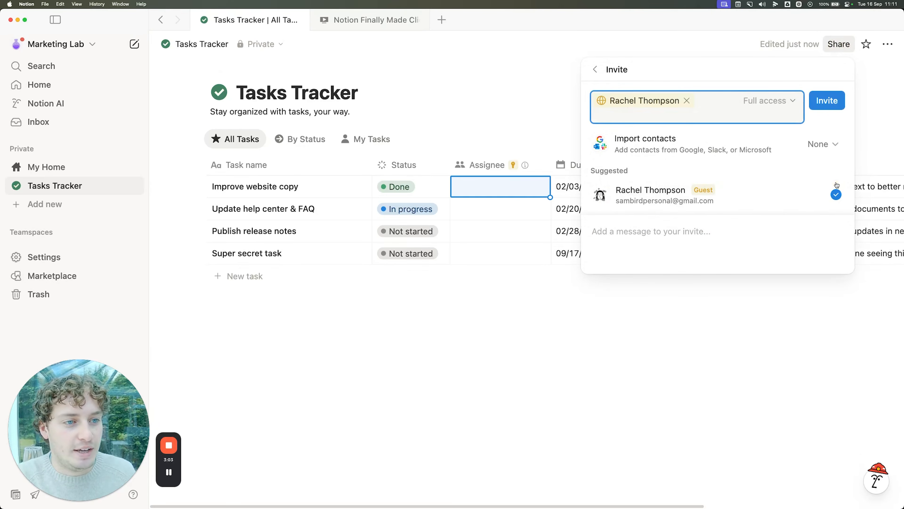
{"action": "left_click", "coordinate": [777, 101]}
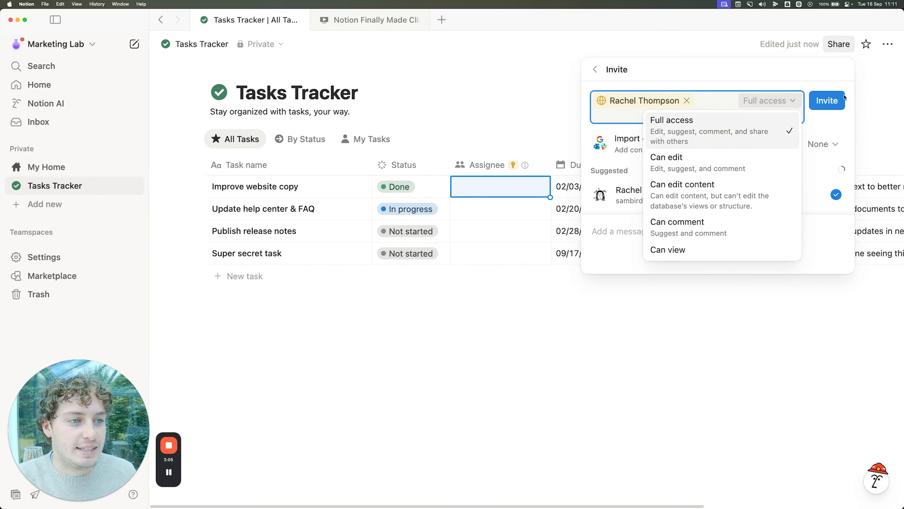
{"action": "left_click", "coordinate": [712, 86]}
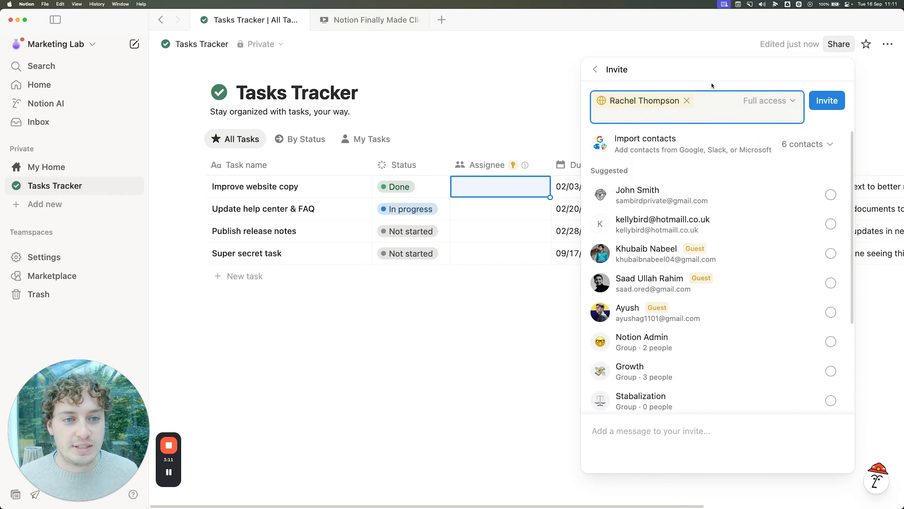
{"action": "left_click", "coordinate": [687, 101]}
{"action": "left_click", "coordinate": [523, 98]}
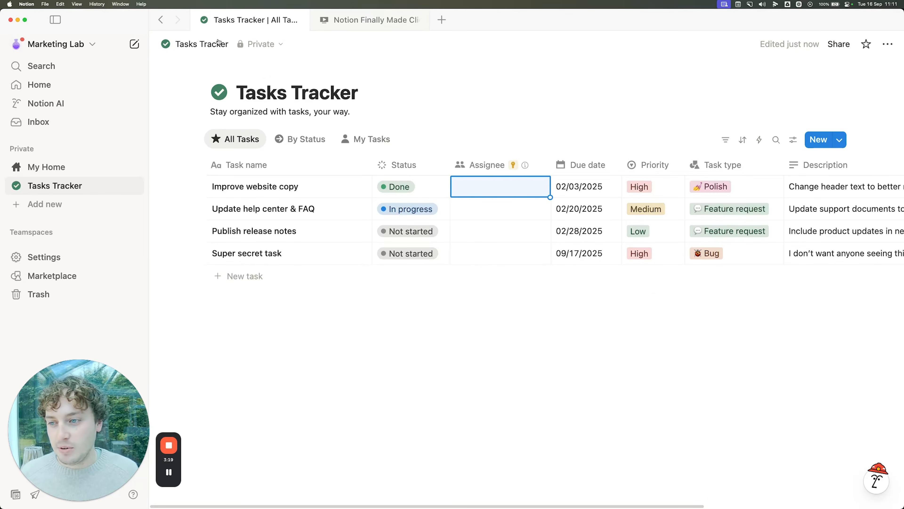
Step: Create a blank page titled with the client's name plus 'Tasks' and insert a /linked view
{"action": "left_click", "coordinate": [62, 205]}
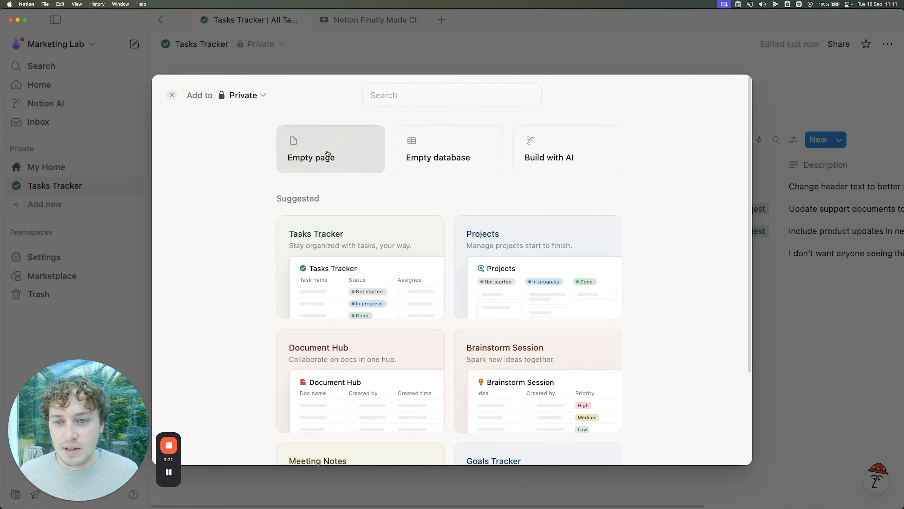
{"action": "left_click", "coordinate": [325, 155]}
{"action": "type", "text": "Rachel's Ta"}
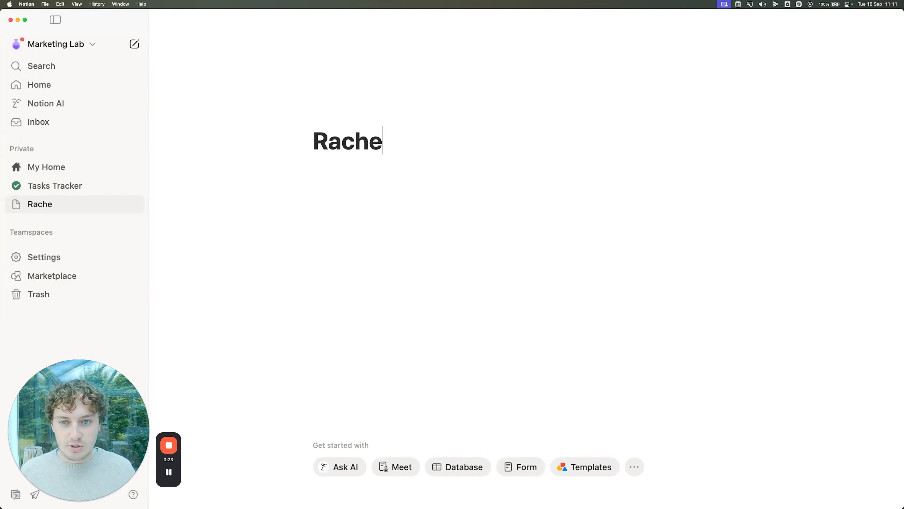
{"action": "type", "text": "sks"}
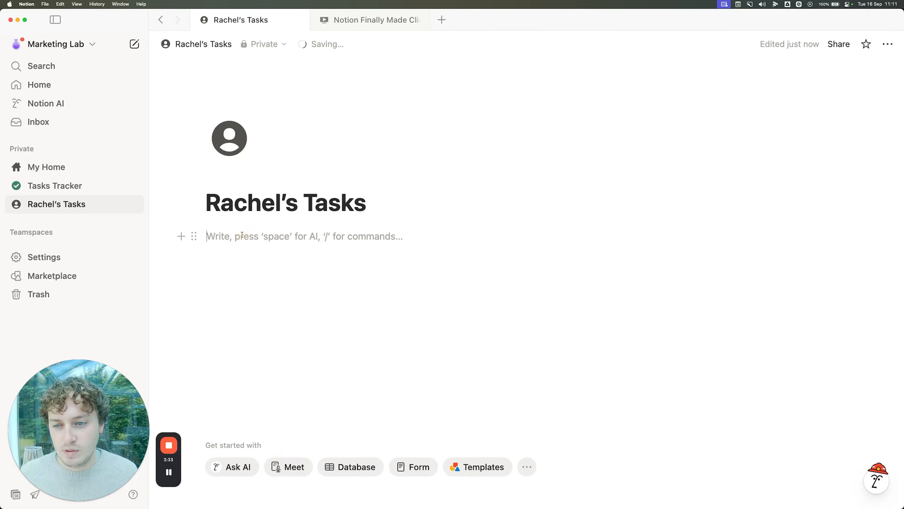
{"action": "type", "text": "/linked"}
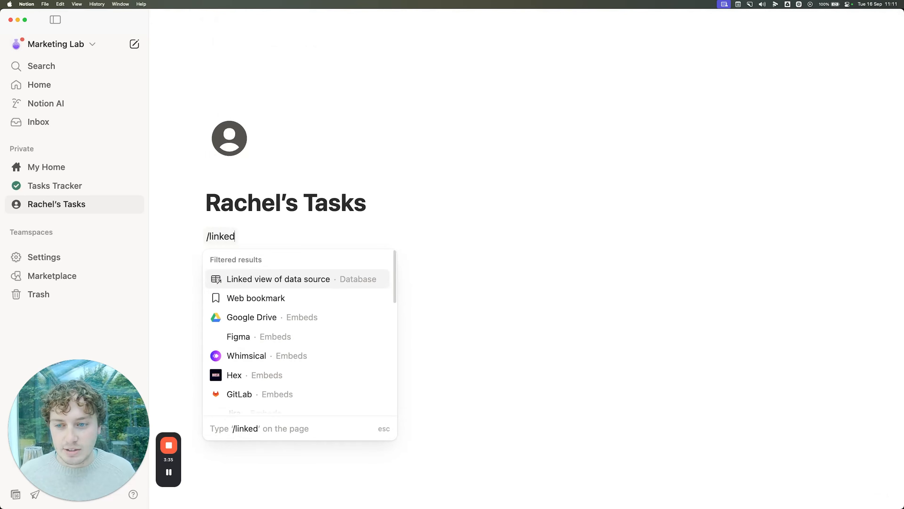
{"action": "key", "text": "Return"}
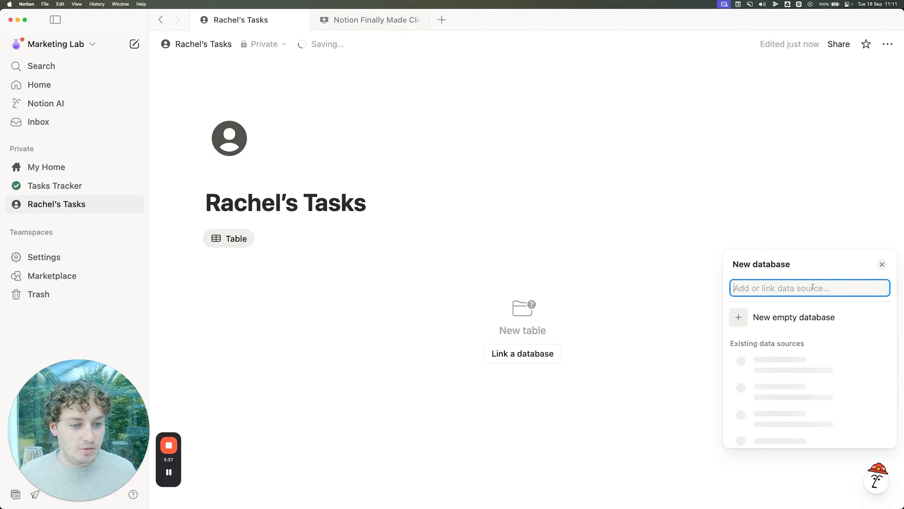
Step: Link it to Tasks Tracker's My Tasks view, check the Assignee filter, and hide the database title
{"action": "type", "text": "Tasks Tracker"}
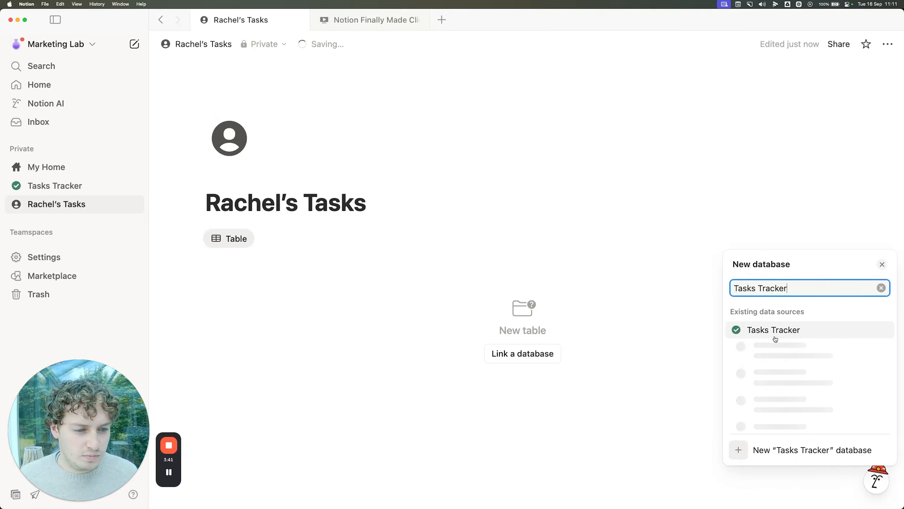
{"action": "left_click", "coordinate": [775, 338]}
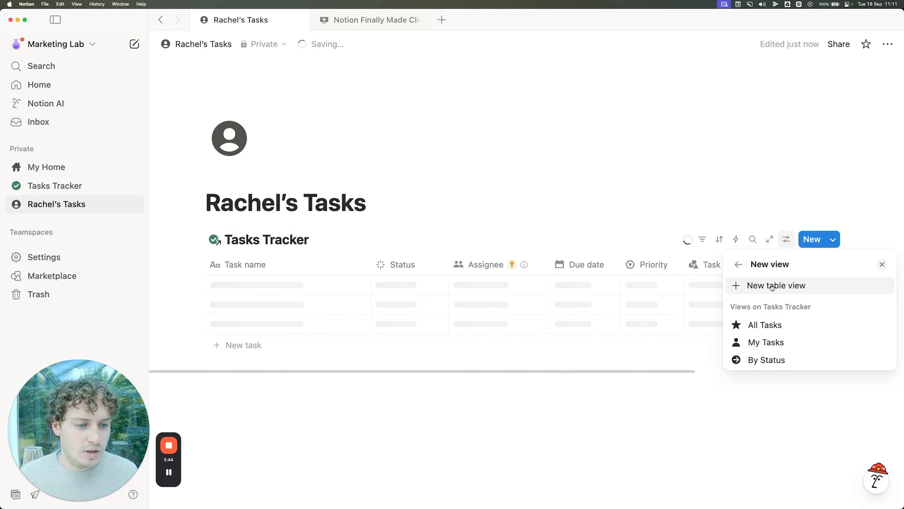
{"action": "left_click", "coordinate": [765, 346]}
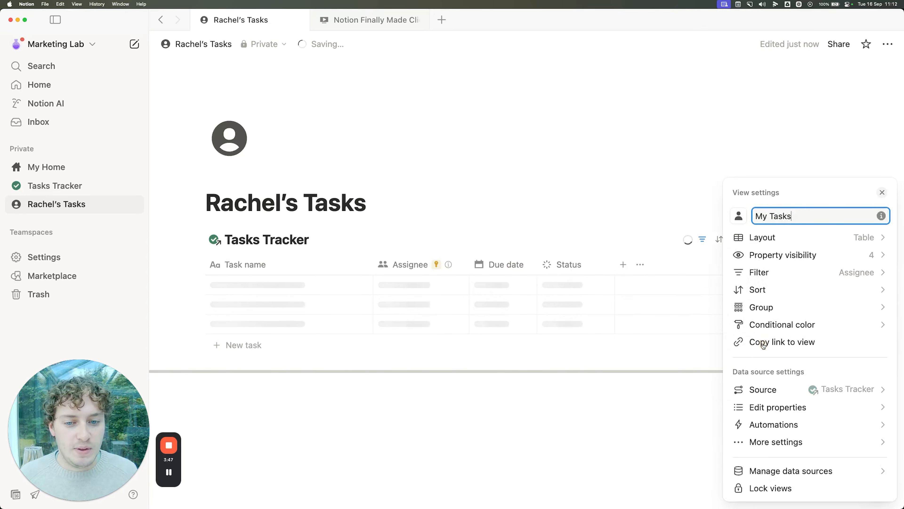
{"action": "left_click", "coordinate": [788, 272]}
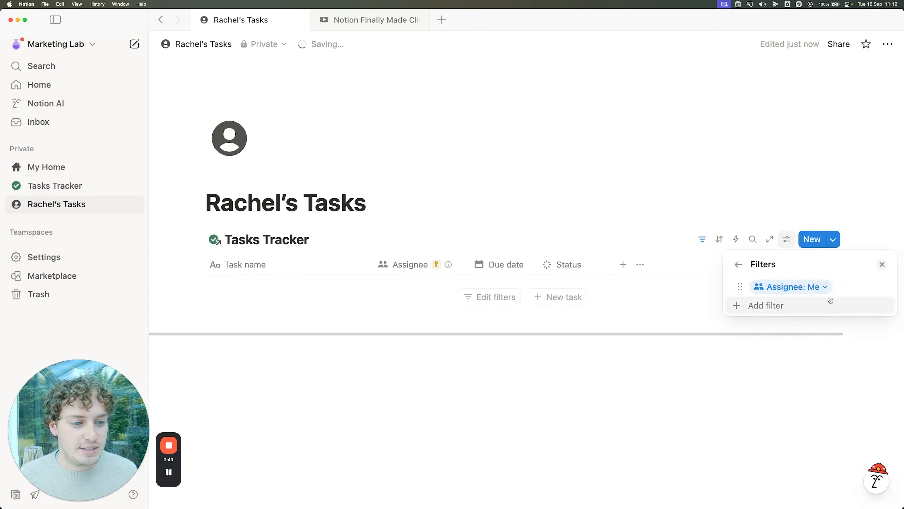
{"action": "left_click", "coordinate": [818, 287]}
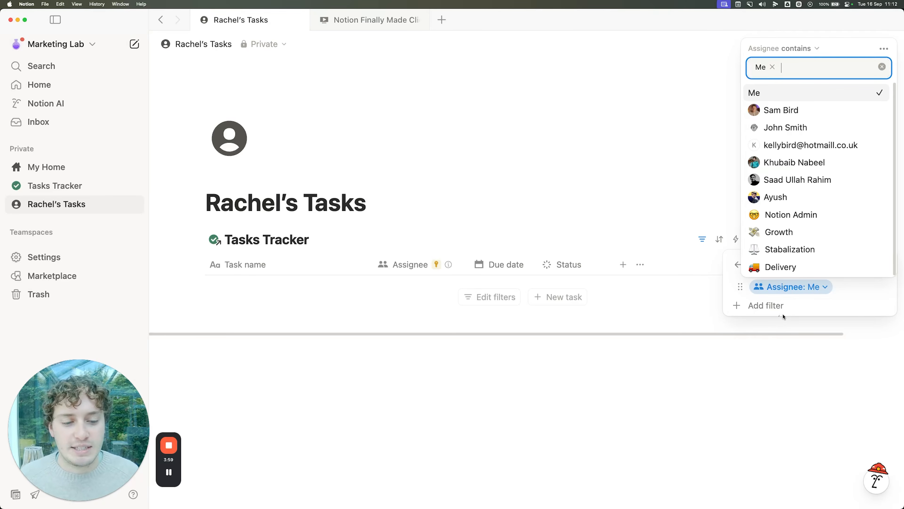
{"action": "left_click", "coordinate": [629, 210]}
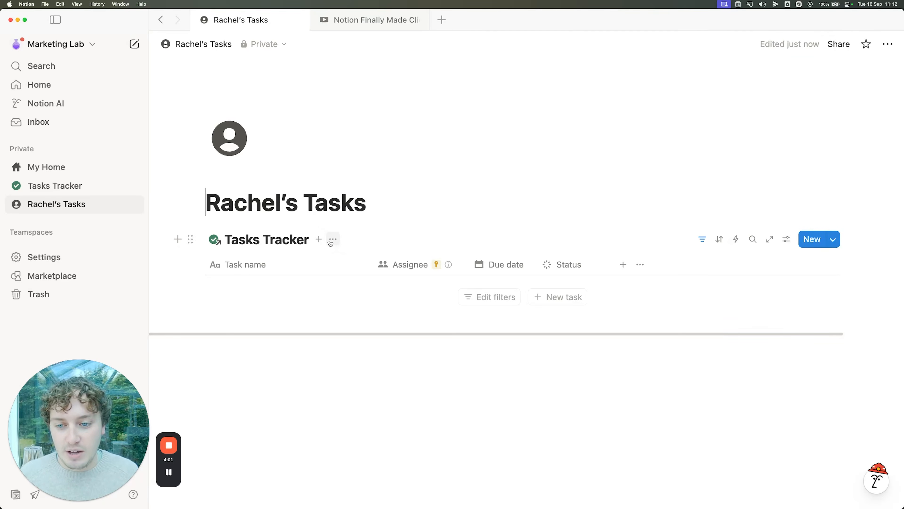
{"action": "left_click", "coordinate": [332, 240]}
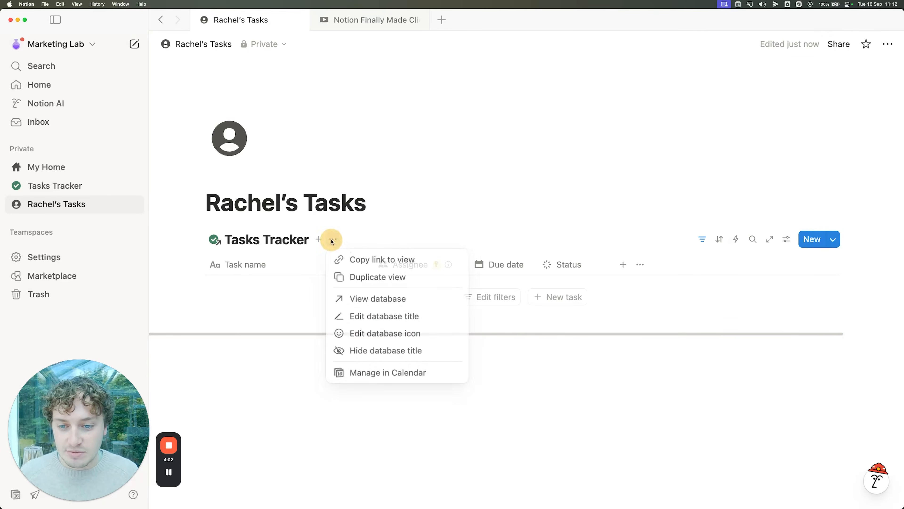
{"action": "left_click", "coordinate": [378, 354]}
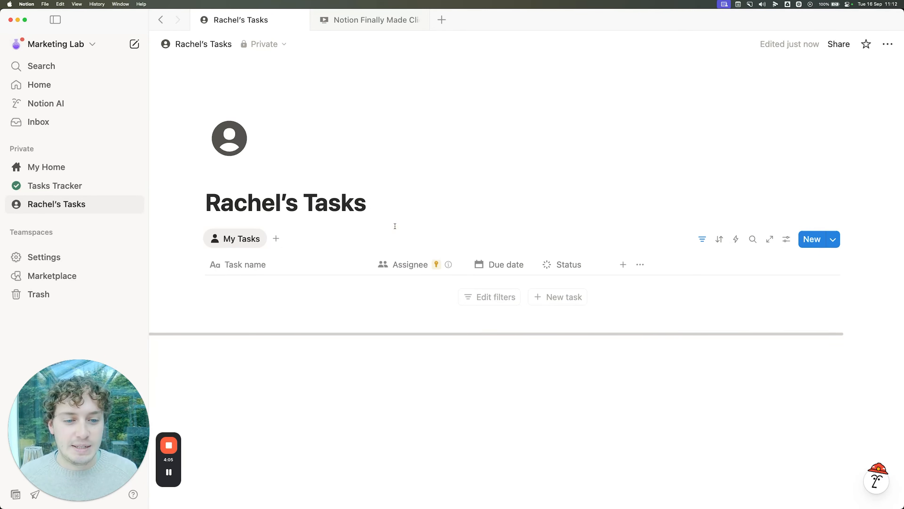
Step: Invite the client's personal e-mail address to the page with full access, then open Tasks Tracker
{"action": "left_click", "coordinate": [837, 45]}
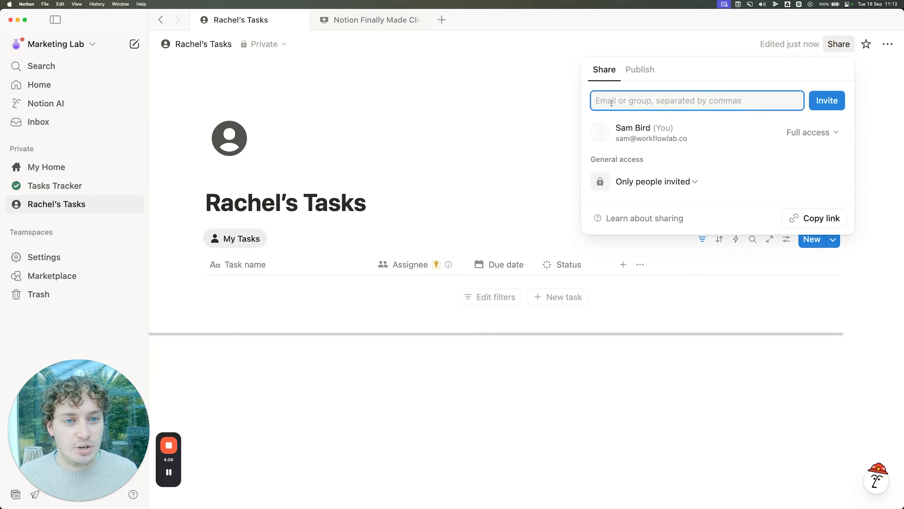
{"action": "left_click", "coordinate": [832, 184]}
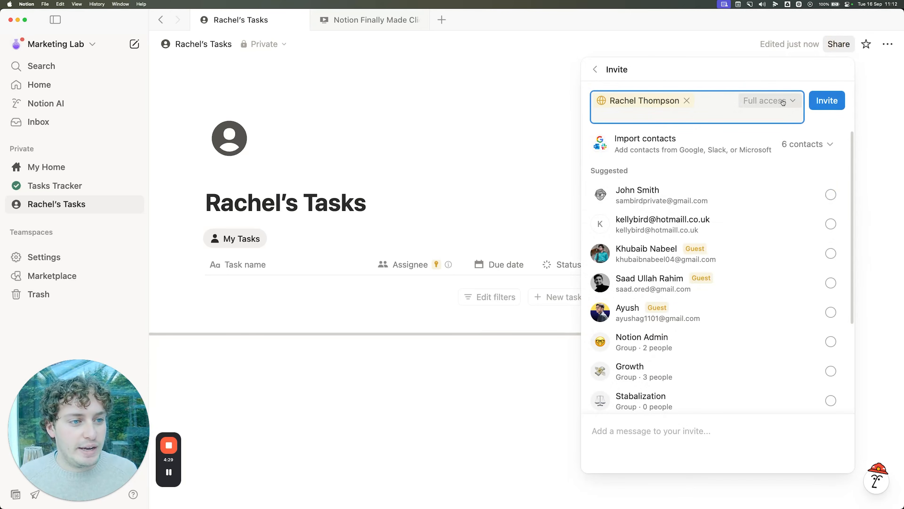
{"action": "left_click", "coordinate": [830, 103]}
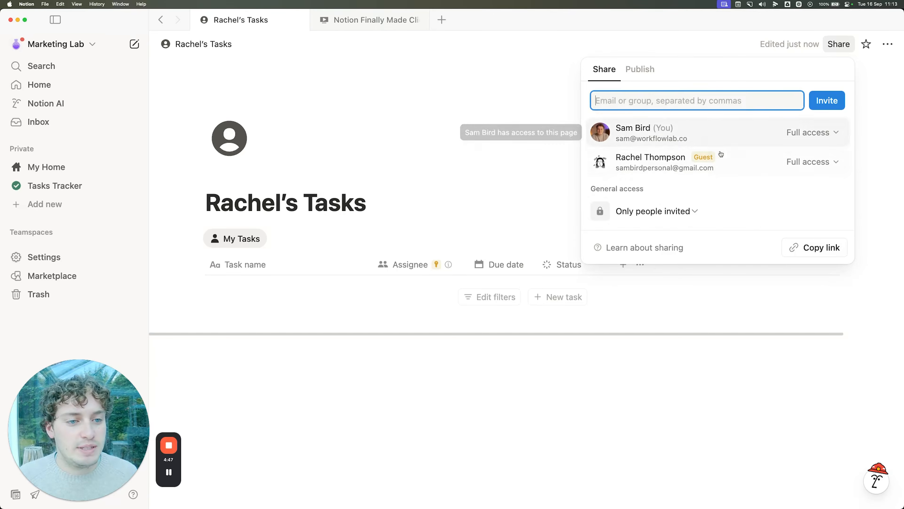
{"action": "left_click", "coordinate": [491, 126]}
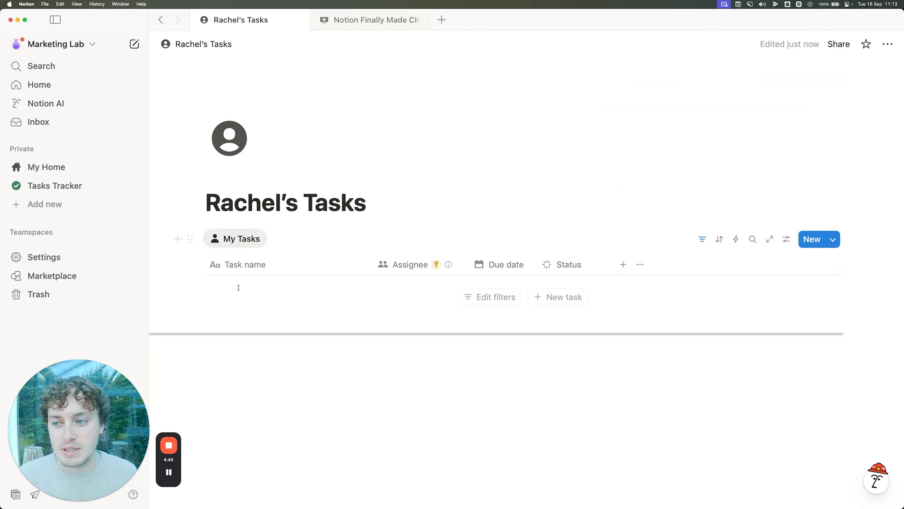
{"action": "left_click", "coordinate": [70, 185]}
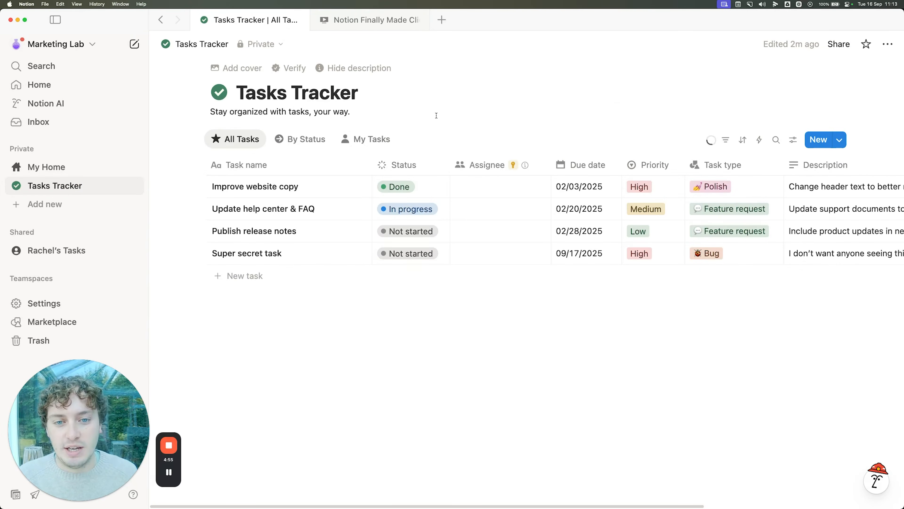
Step: Assign the client to Improve website copy and fill assignee and due date 02/03/2025 down two rows
{"action": "left_click", "coordinate": [500, 187]}
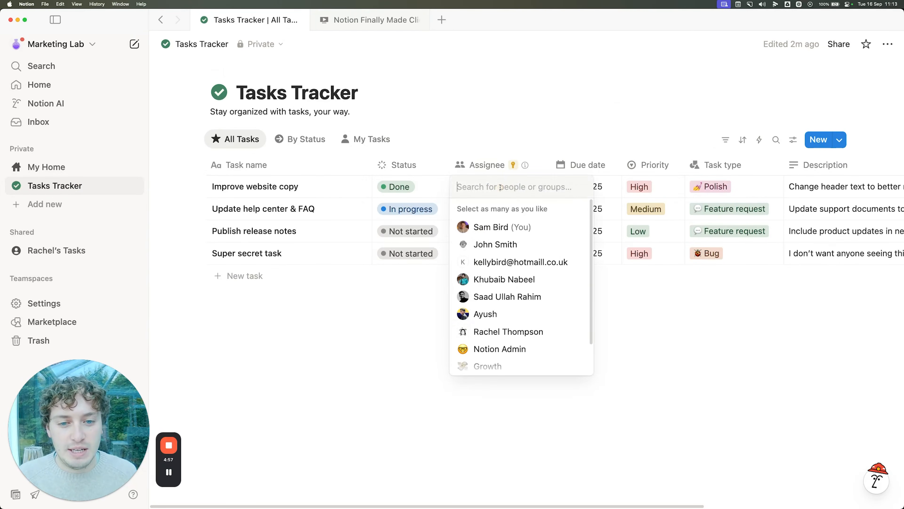
{"action": "left_click", "coordinate": [519, 333]}
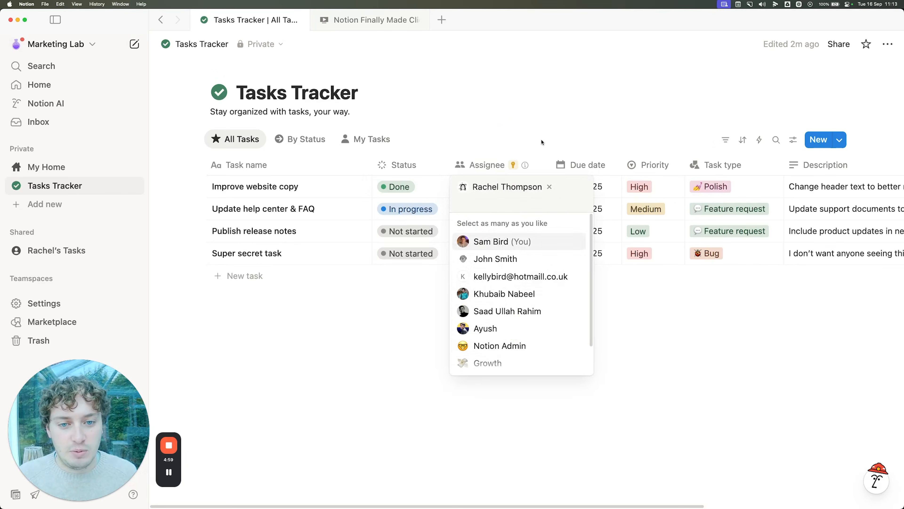
{"action": "left_click", "coordinate": [501, 123]}
{"action": "left_click_drag", "start_coordinate": [550, 199], "coordinate": [545, 230]}
{"action": "left_click", "coordinate": [476, 130]}
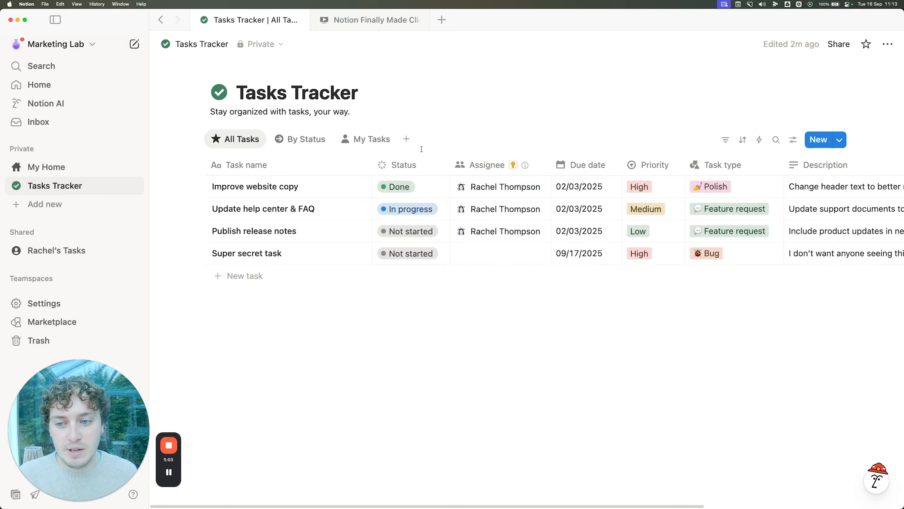
Step: Assign yourself to Super secret task
{"action": "left_click", "coordinate": [470, 254]}
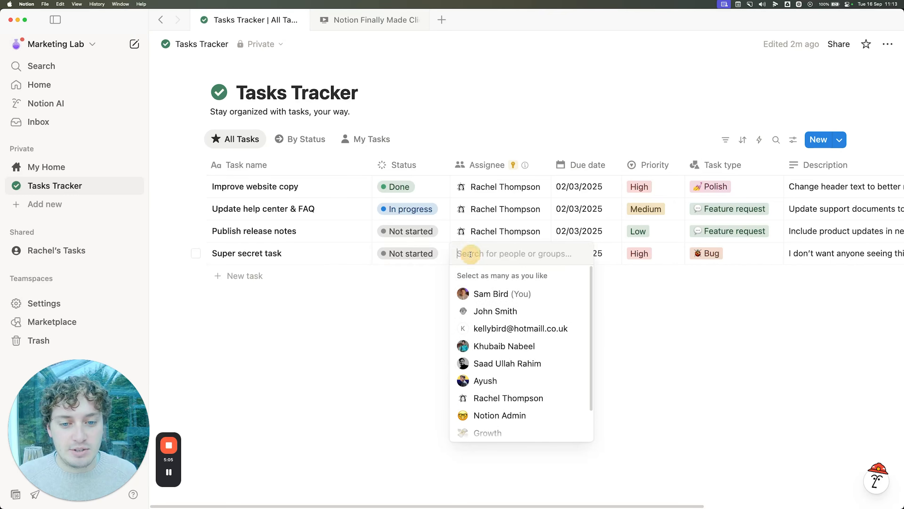
{"action": "left_click", "coordinate": [491, 293]}
{"action": "left_click", "coordinate": [391, 305]}
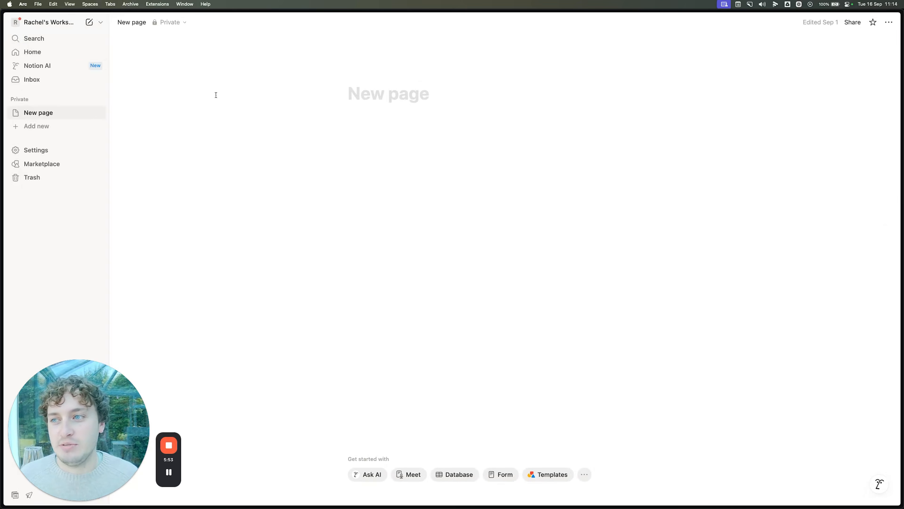
Step: Switch the guest's browser session to the Marketing Lab workspace
{"action": "left_click", "coordinate": [59, 24]}
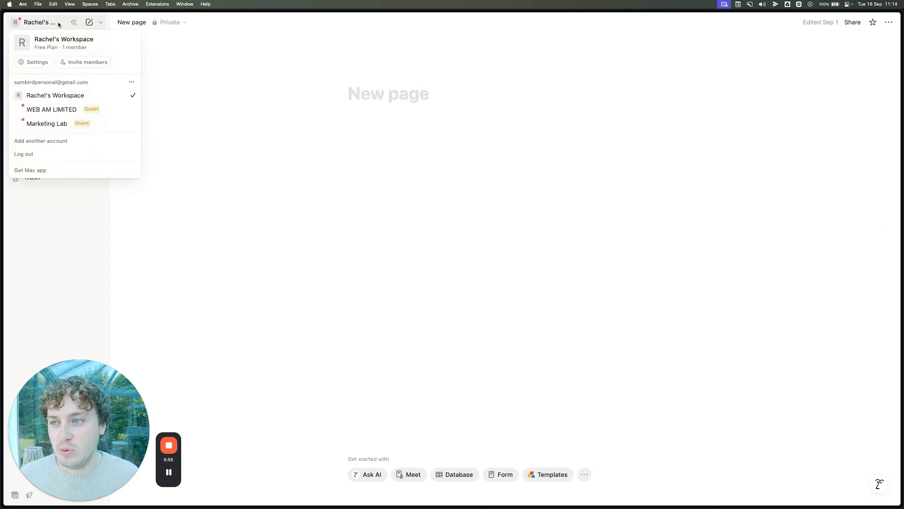
{"action": "left_click", "coordinate": [58, 124]}
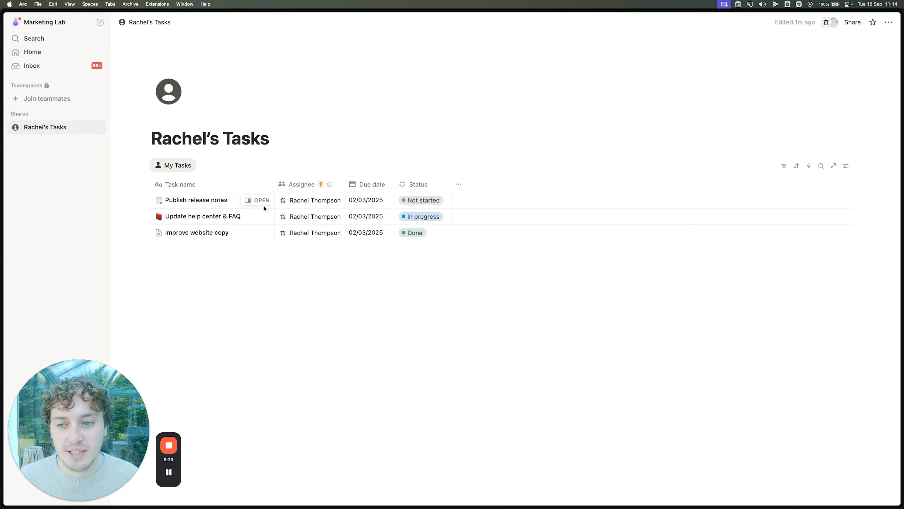
Step: Open Publish release notes in side peek and add two 'Subtask' items
{"action": "left_click", "coordinate": [258, 202]}
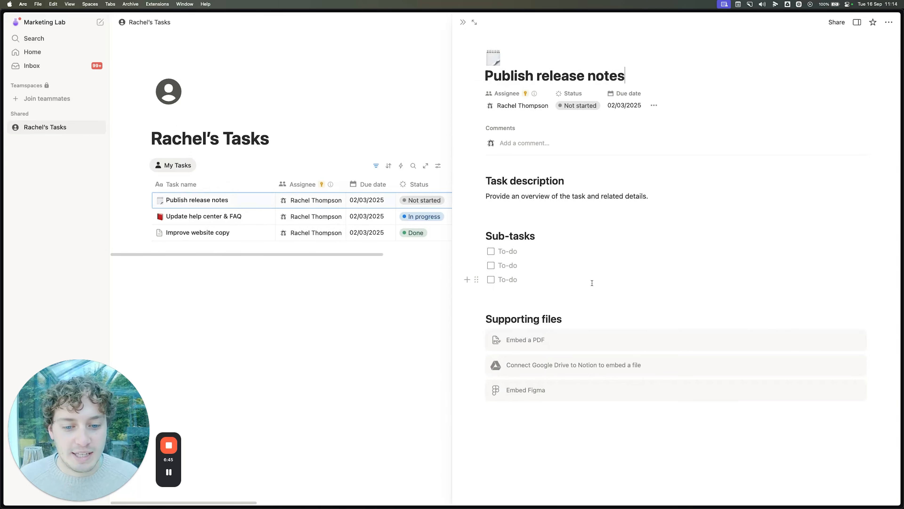
{"action": "left_click", "coordinate": [514, 252]}
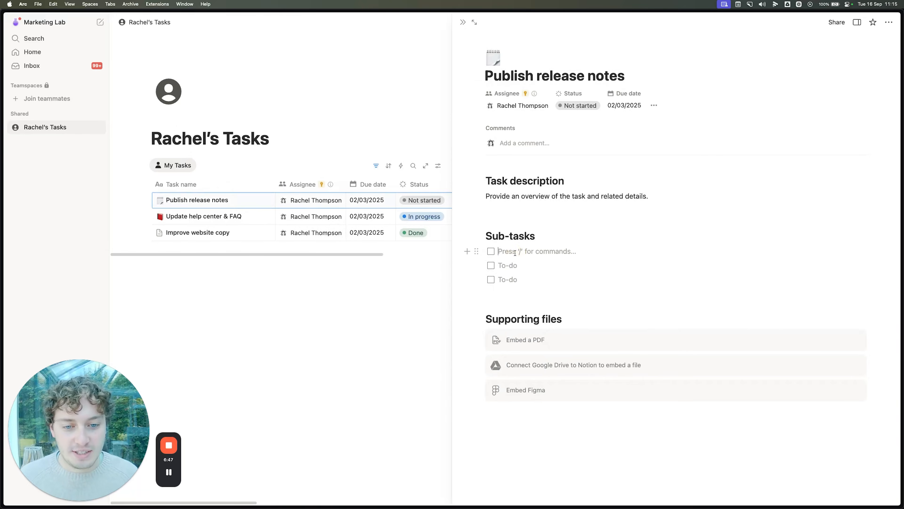
{"action": "type", "text": "Subtask"}
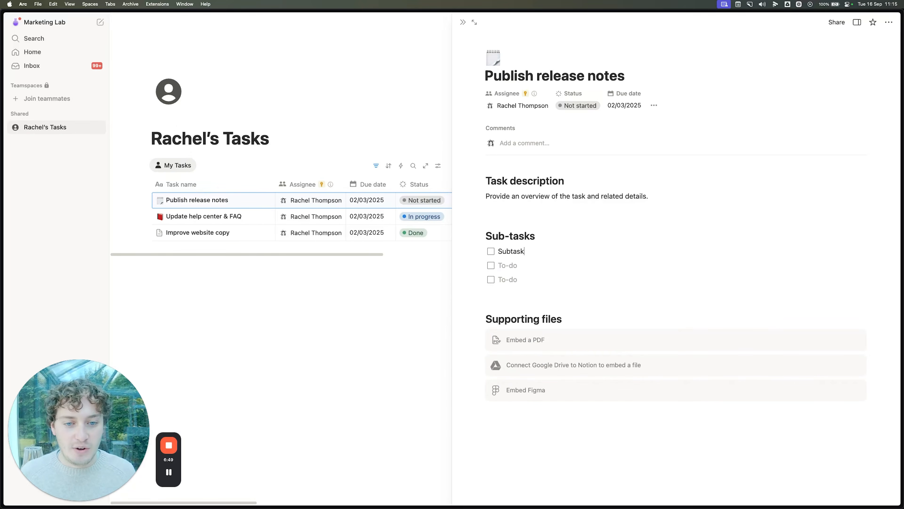
{"action": "key", "text": "Return"}
{"action": "type", "text": "Subtask"}
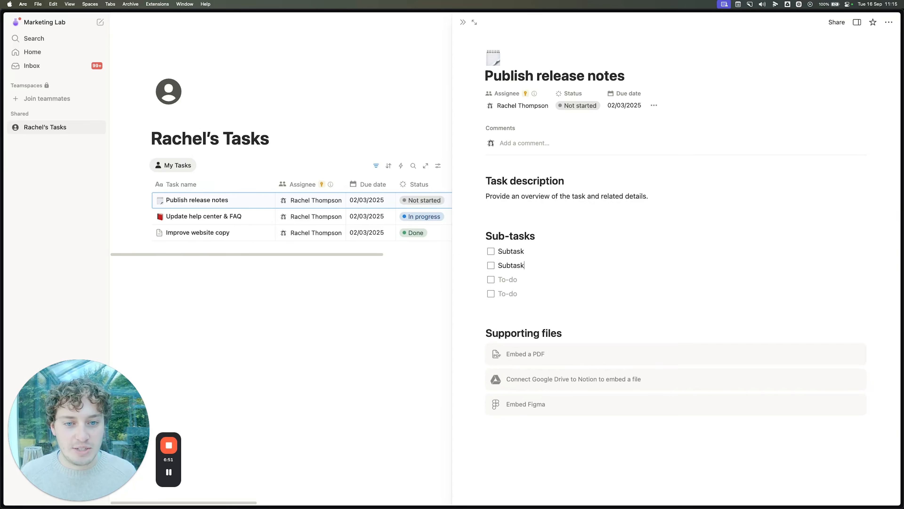
Step: Post a 'Hey' comment on the task mentioning the workspace owner
{"action": "left_click", "coordinate": [510, 144]}
{"action": "type", "text": "H"}
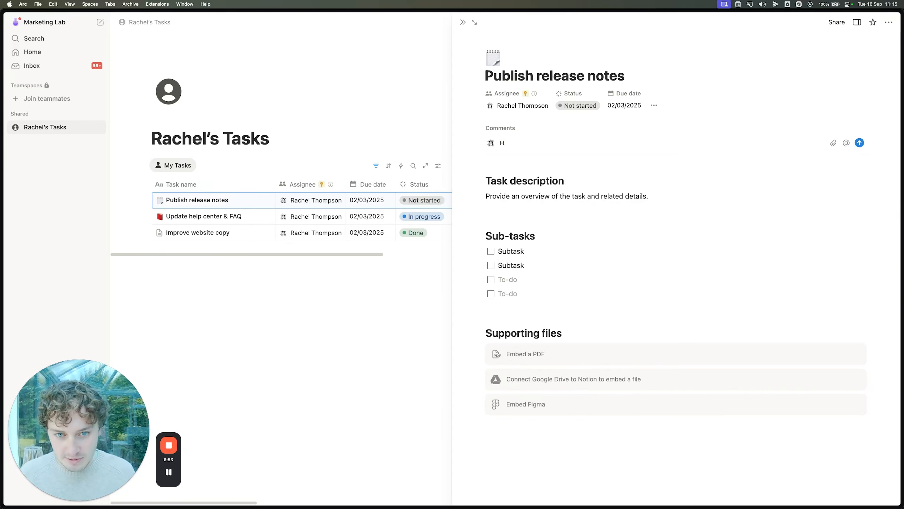
{"action": "type", "text": "ey @sam"}
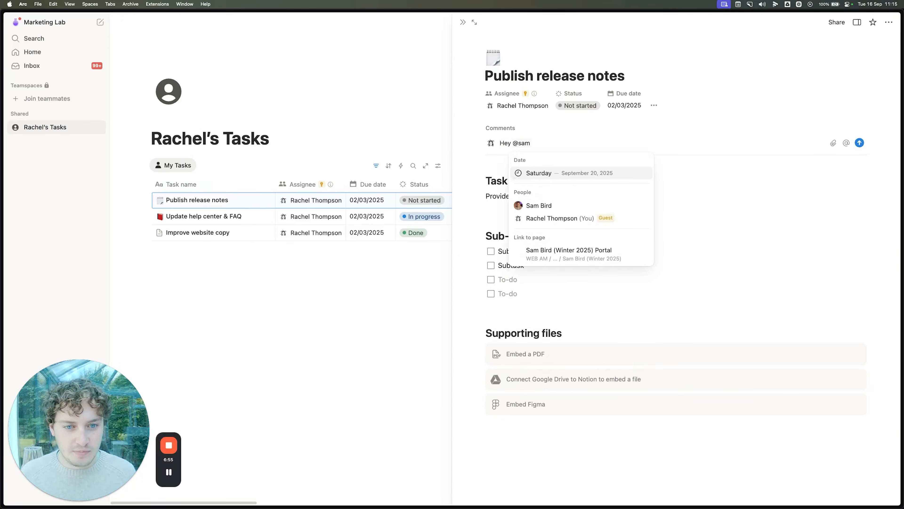
{"action": "left_click", "coordinate": [540, 206]}
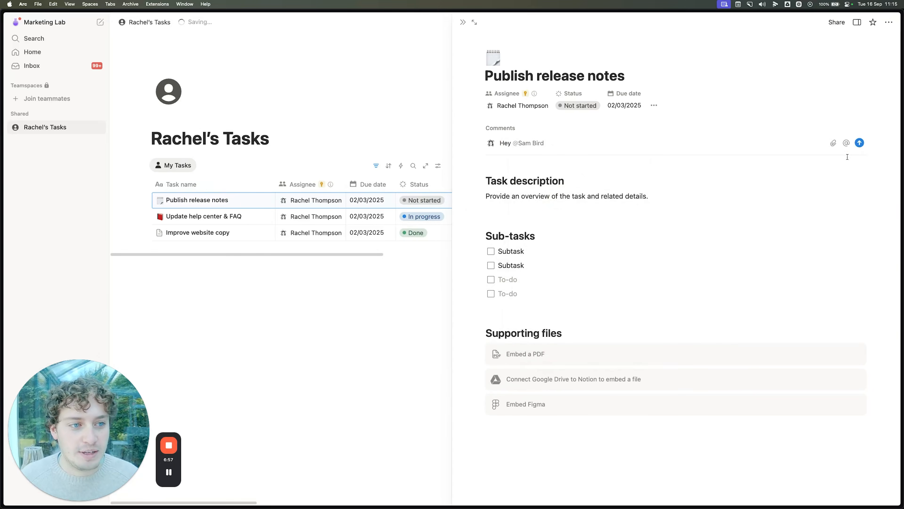
{"action": "left_click", "coordinate": [861, 143]}
Step: Set the task's Status to Done and its due date to September 30, 2025
{"action": "left_click", "coordinate": [578, 105]}
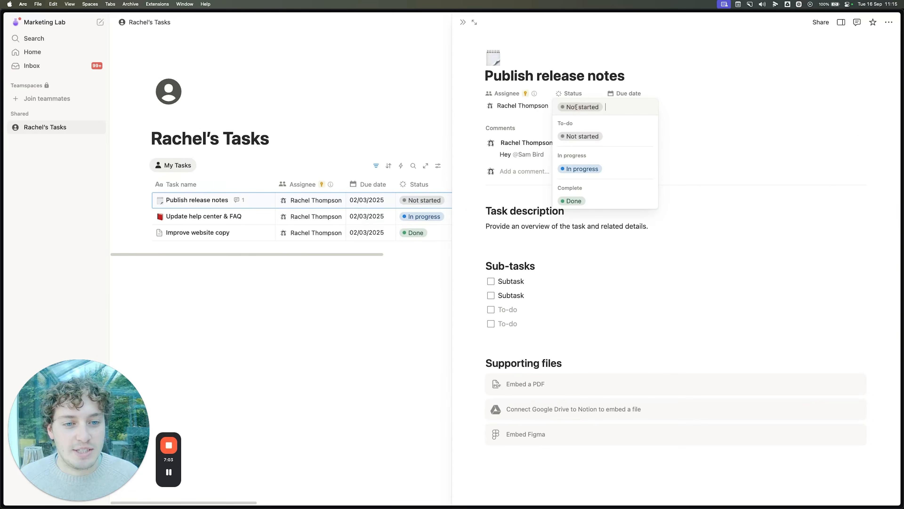
{"action": "left_click", "coordinate": [591, 199]}
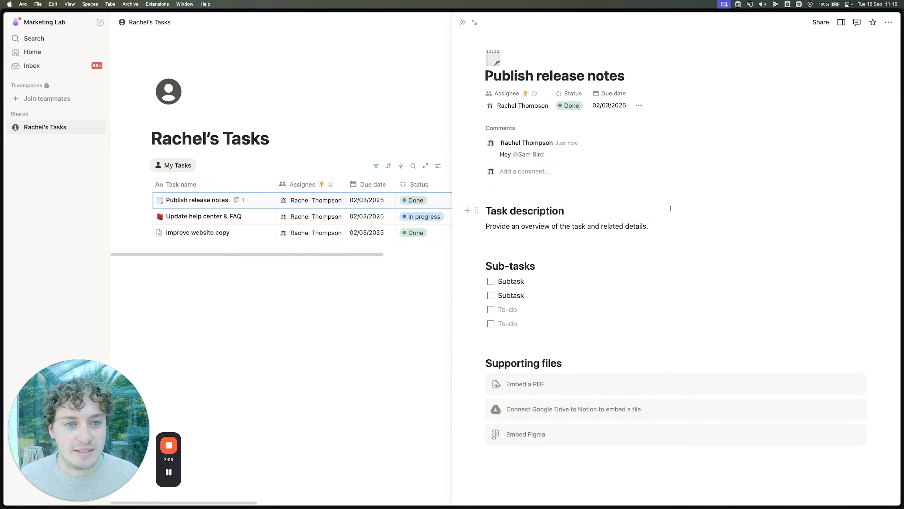
{"action": "left_click", "coordinate": [609, 105]}
{"action": "key", "text": "BackSpace"}
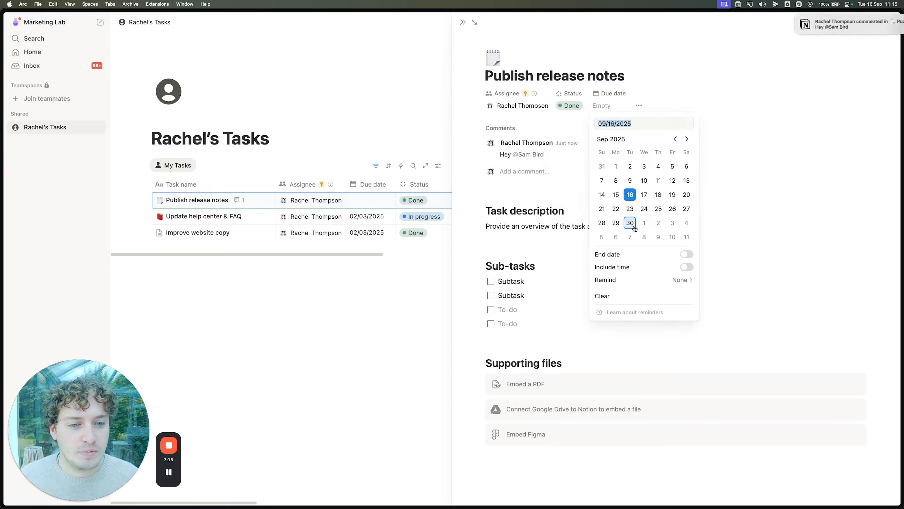
{"action": "left_click", "coordinate": [630, 222]}
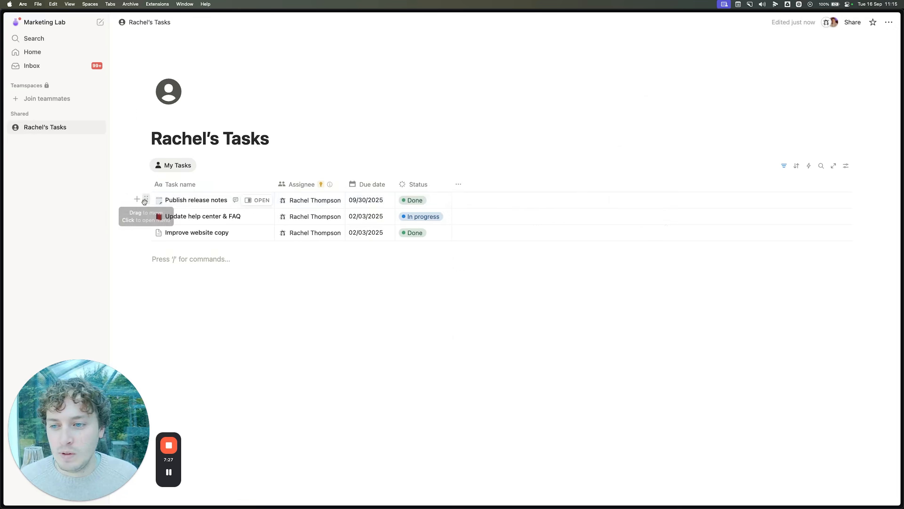
Step: Delete the Publish release notes task and show the table's Assignee: Me filter
{"action": "left_click", "coordinate": [146, 199]}
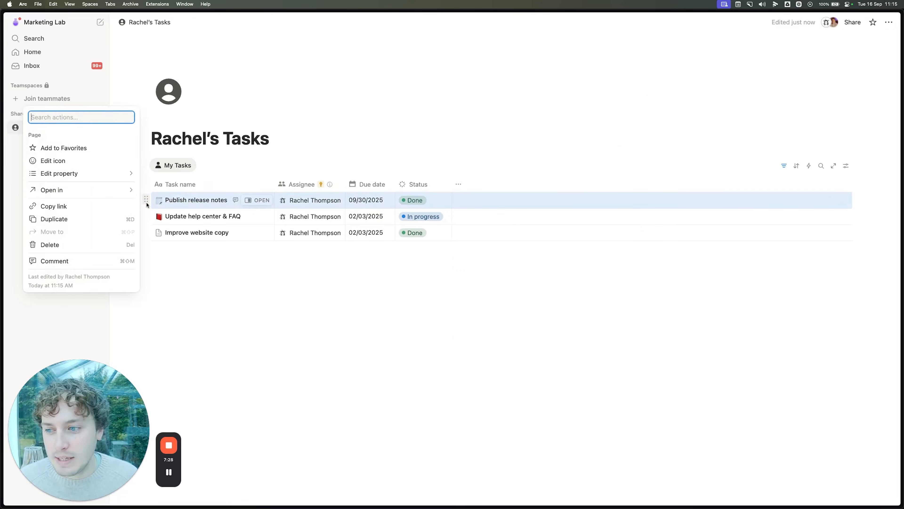
{"action": "left_click", "coordinate": [52, 245]}
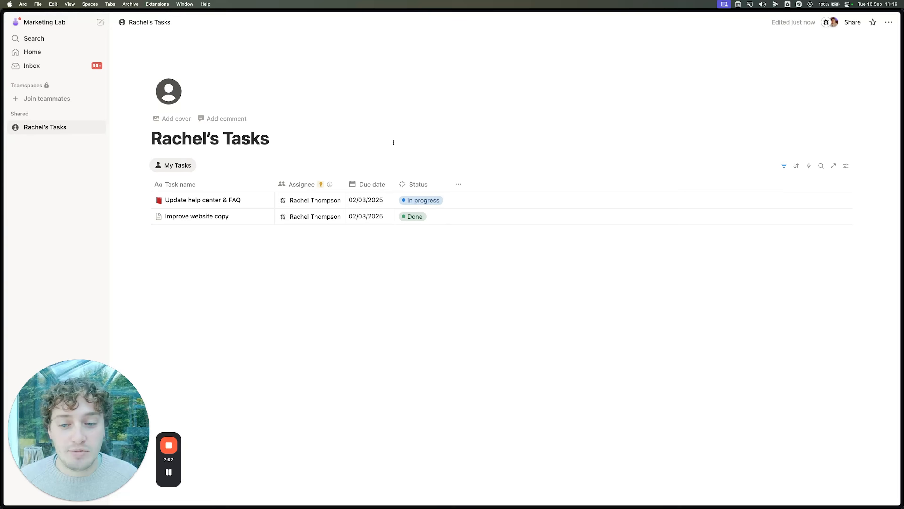
{"action": "left_click", "coordinate": [784, 166]}
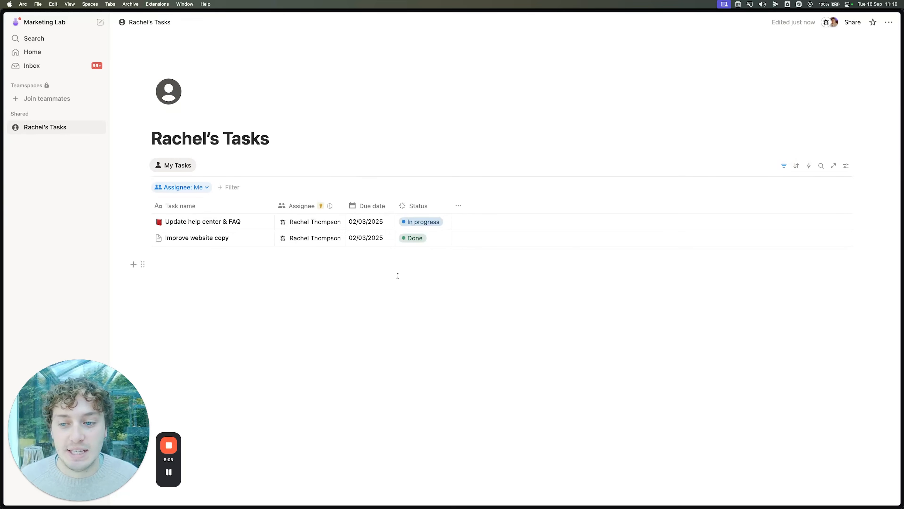
Step: Add a Status: In progress filter, save it for everyone, and hide the filter bar
{"action": "left_click", "coordinate": [229, 187]}
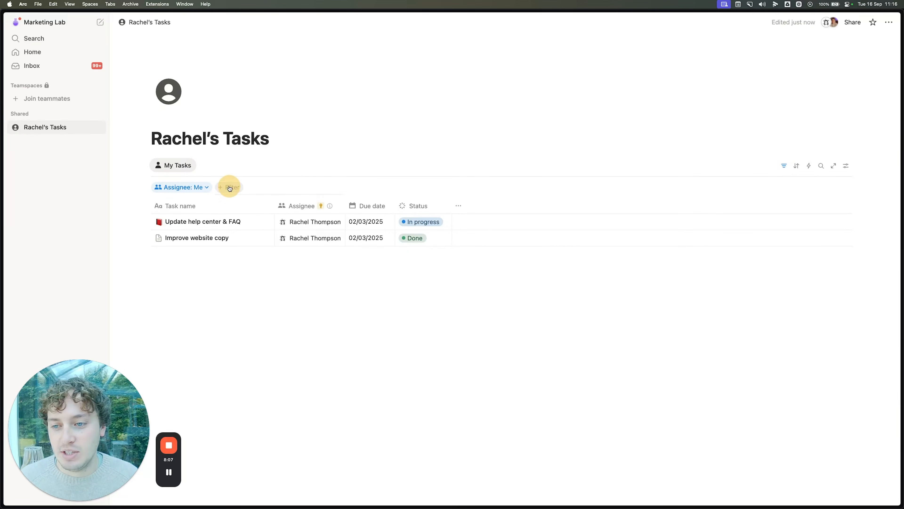
{"action": "left_click", "coordinate": [241, 287]}
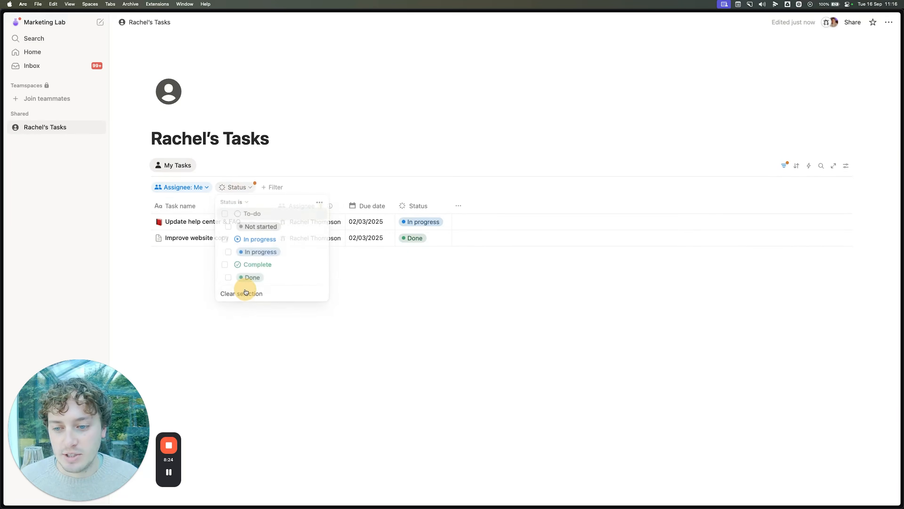
{"action": "left_click", "coordinate": [225, 239]}
{"action": "left_click", "coordinate": [323, 148]}
{"action": "left_click", "coordinate": [800, 187]}
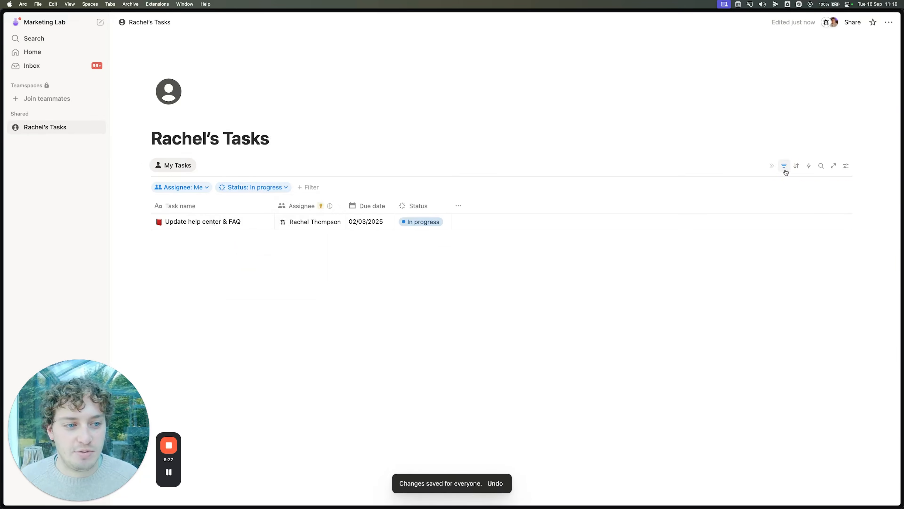
{"action": "left_click", "coordinate": [784, 166]}
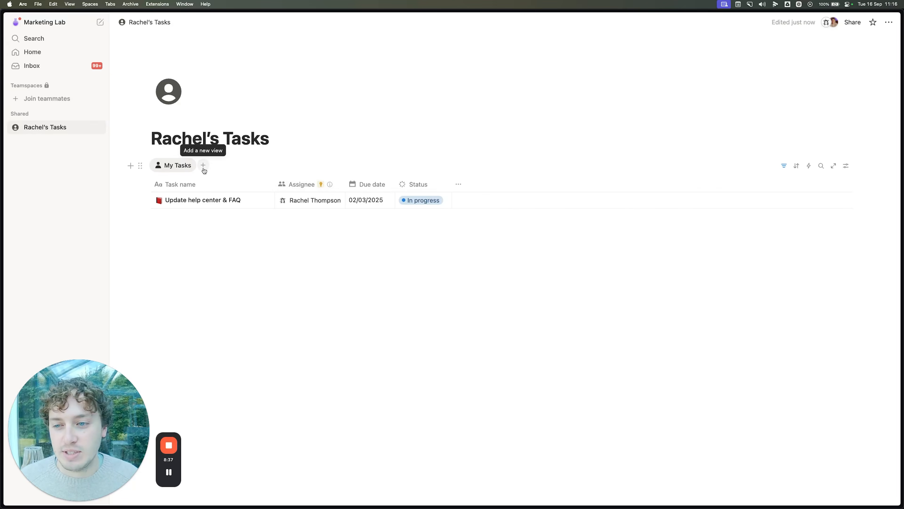
Step: Add a Board view of the client tasks
{"action": "left_click", "coordinate": [203, 166]}
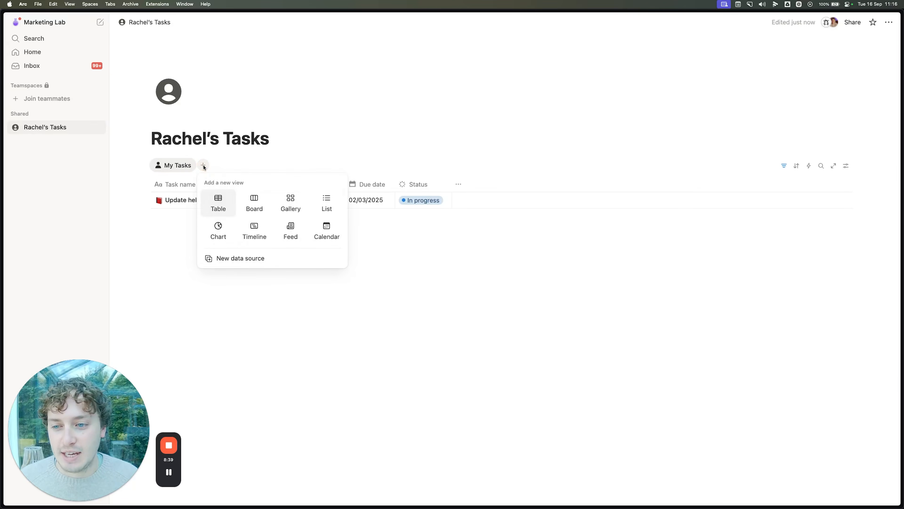
{"action": "left_click", "coordinate": [253, 203]}
{"action": "left_click", "coordinate": [429, 157]}
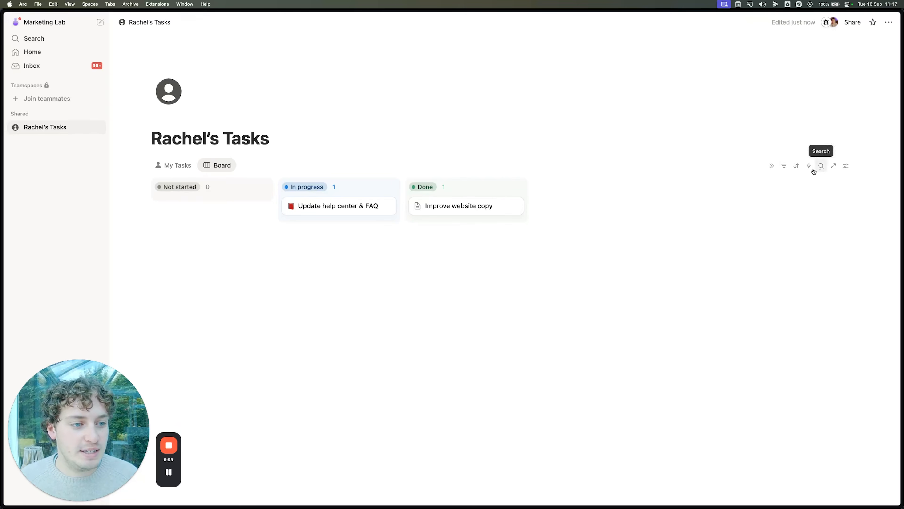
Step: Make the board cards show Assignee and Description via property visibility
{"action": "left_click", "coordinate": [845, 166]}
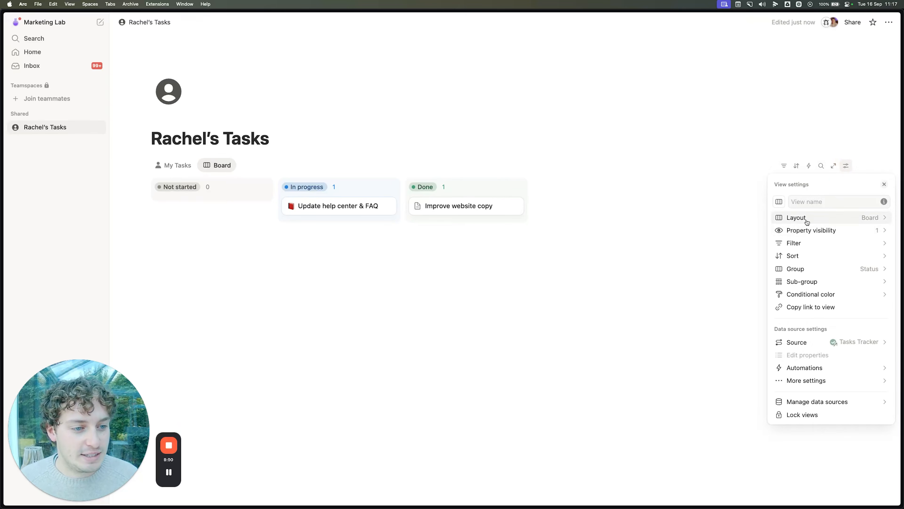
{"action": "left_click", "coordinate": [797, 216]}
{"action": "left_click", "coordinate": [778, 184]}
{"action": "left_click", "coordinate": [819, 231]}
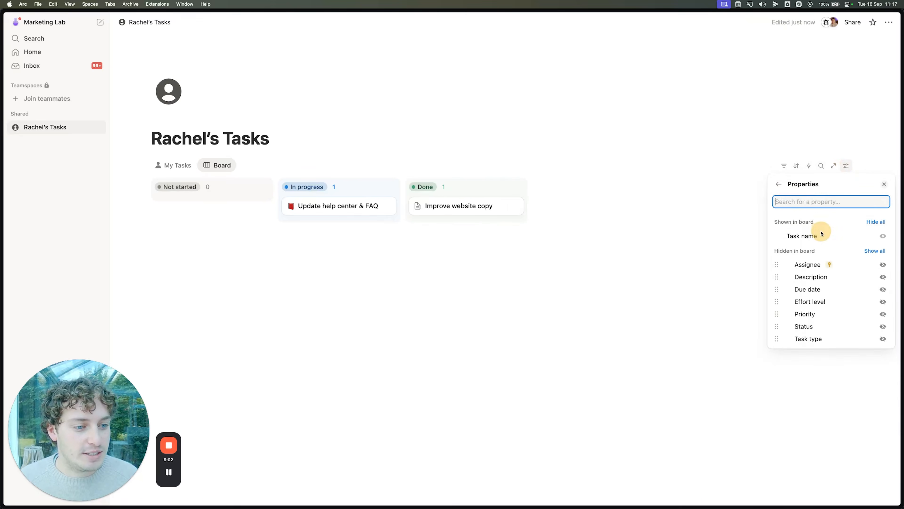
{"action": "left_click", "coordinate": [883, 264]}
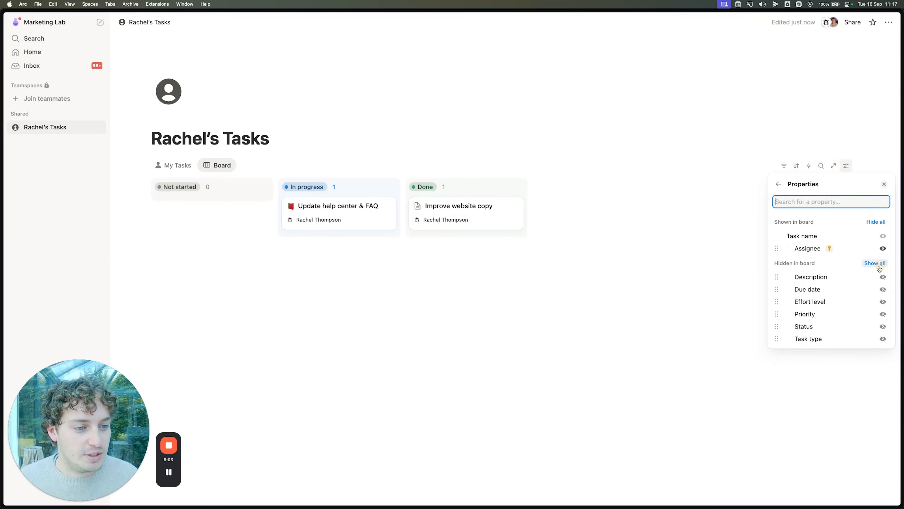
{"action": "left_click", "coordinate": [882, 278]}
{"action": "left_click", "coordinate": [612, 301]}
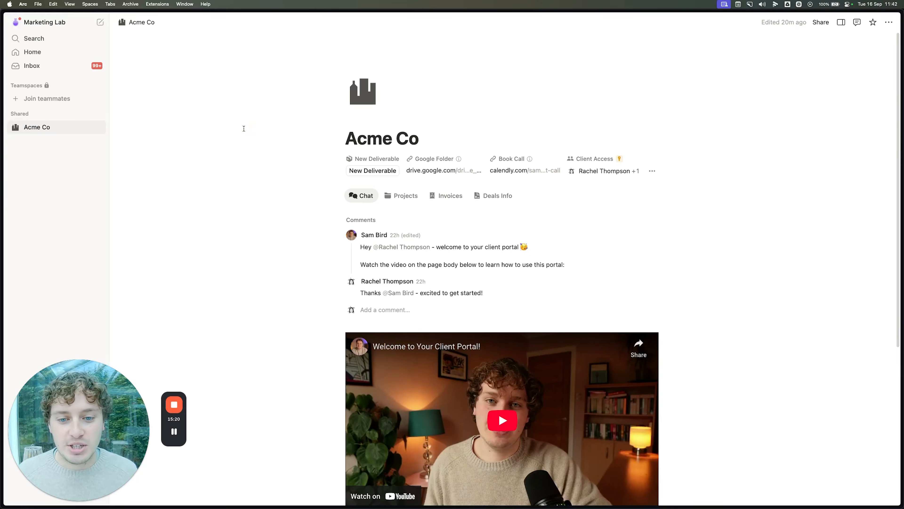
{"action": "scroll", "coordinate": [260, 152], "scroll_direction": "down", "scroll_amount": 3}
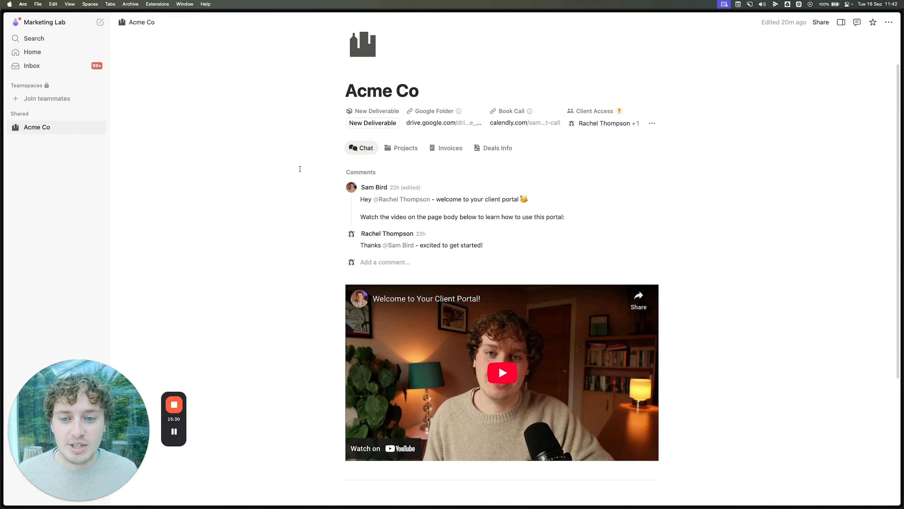
{"action": "scroll", "coordinate": [300, 178], "scroll_direction": "down", "scroll_amount": 1}
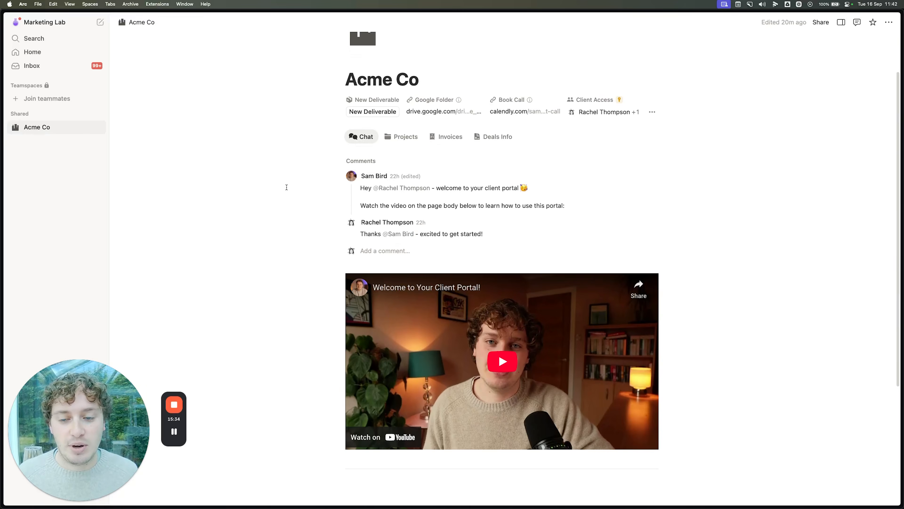
{"action": "scroll", "coordinate": [286, 187], "scroll_direction": "down", "scroll_amount": 5}
{"action": "scroll", "coordinate": [287, 187], "scroll_direction": "up", "scroll_amount": 2}
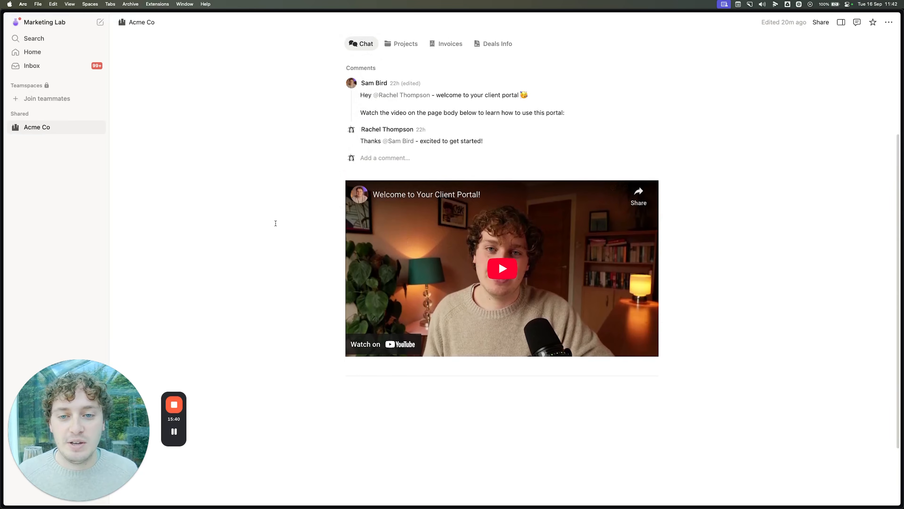
{"action": "scroll", "coordinate": [276, 223], "scroll_direction": "up", "scroll_amount": 4}
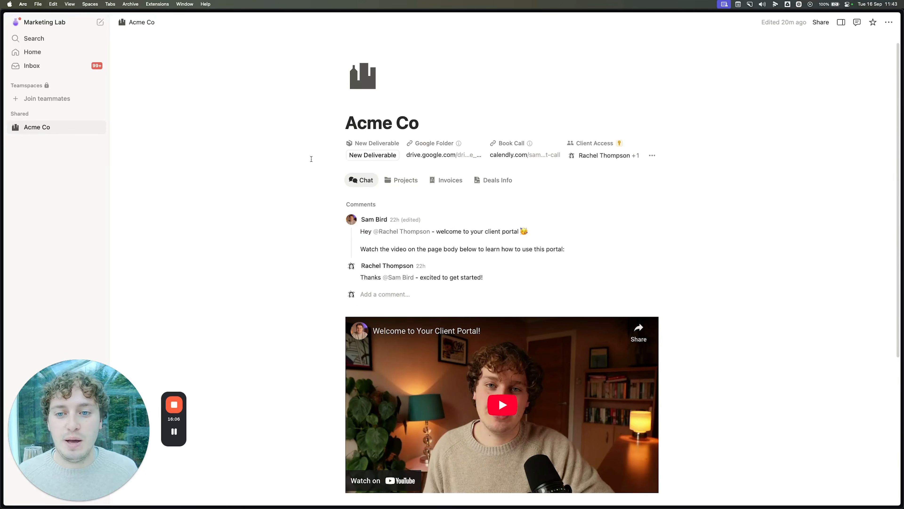
Step: Submit a New Deliverable 'Blog Post about XYZ', type Blog Post, for Acme Co | Content Creation
{"action": "left_click", "coordinate": [377, 156]}
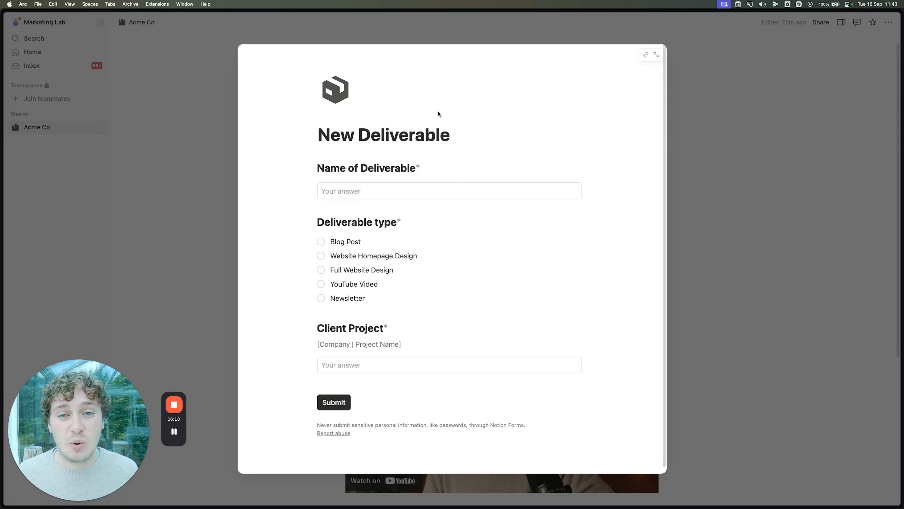
{"action": "left_click", "coordinate": [351, 194]}
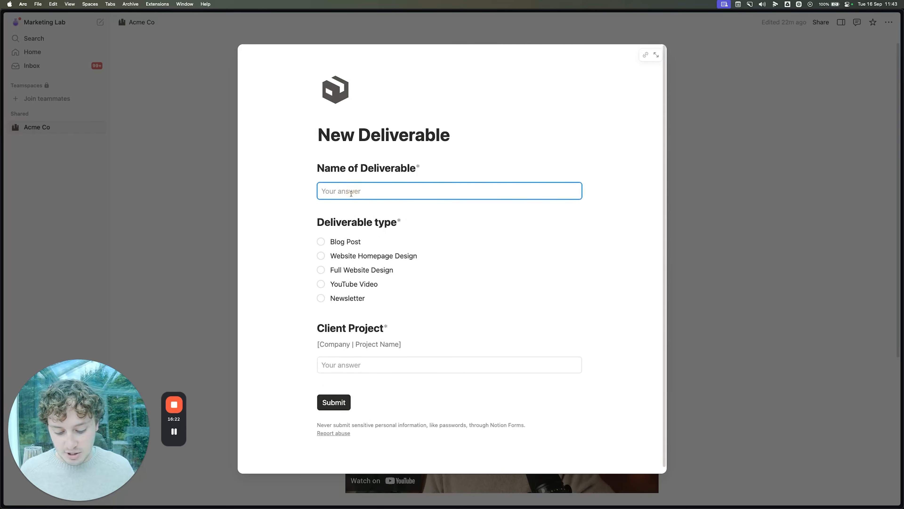
{"action": "type", "text": "B"}
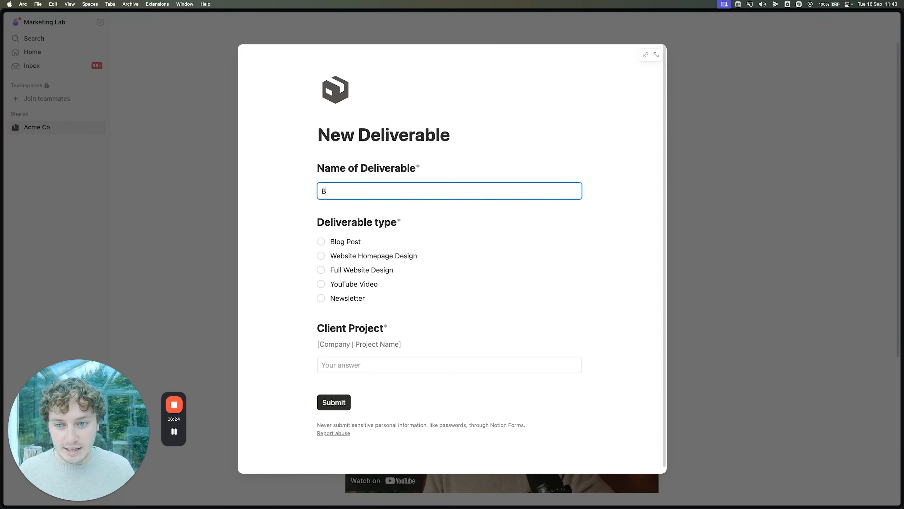
{"action": "type", "text": "log Post about XYZ"}
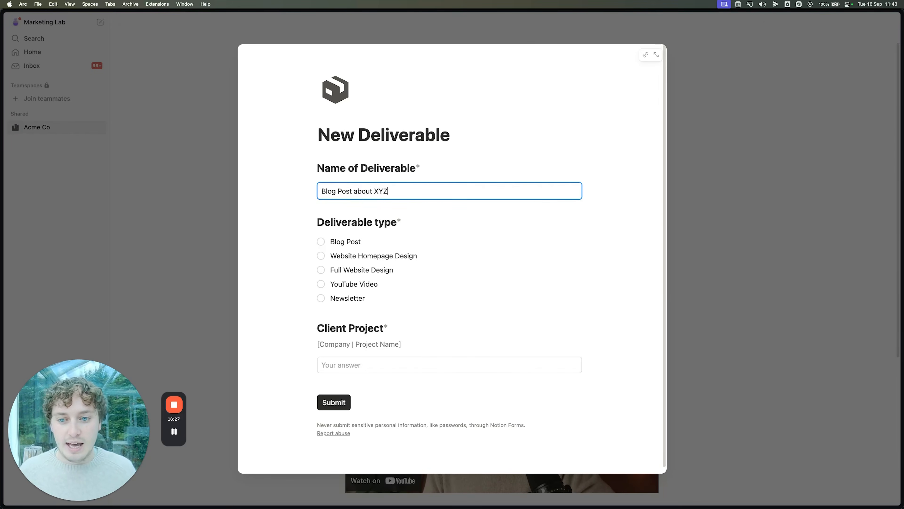
{"action": "left_click", "coordinate": [326, 242]}
{"action": "left_click", "coordinate": [360, 366]}
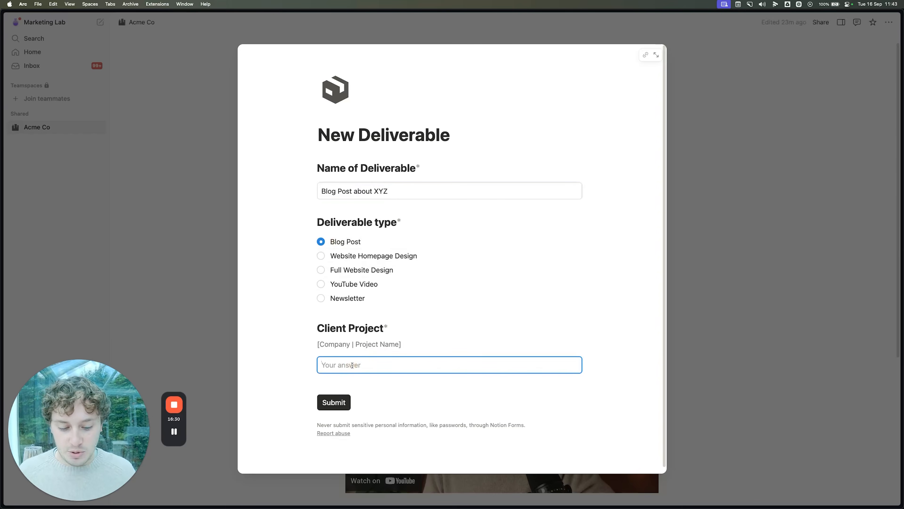
{"action": "type", "text": "Acme Co"}
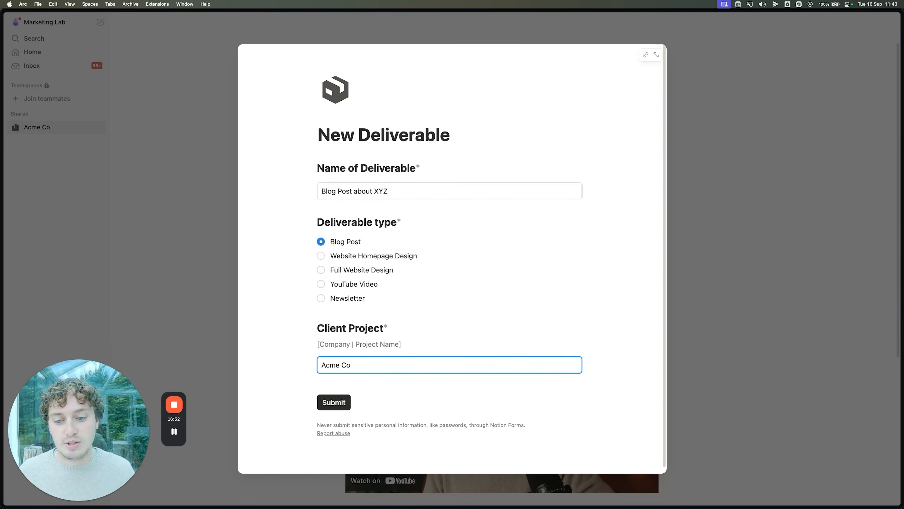
{"action": "type", "text": " | Co"}
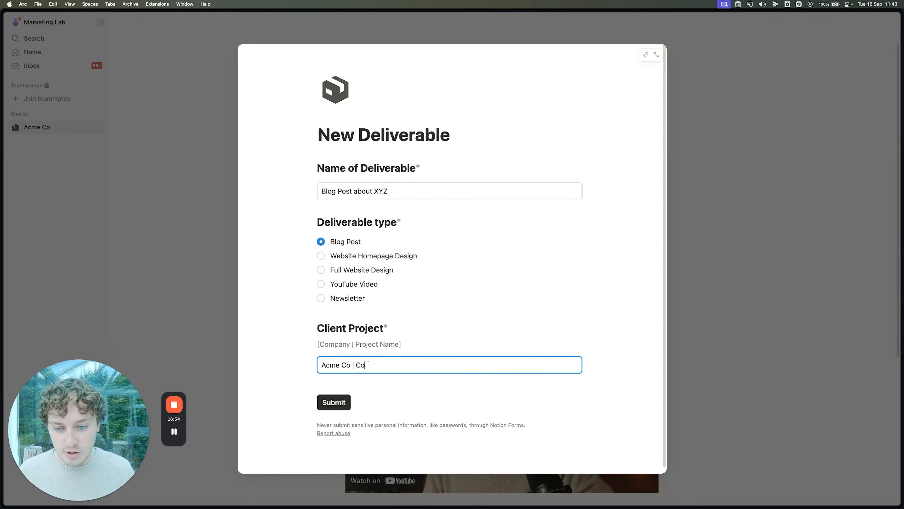
{"action": "type", "text": "ntent Creation"}
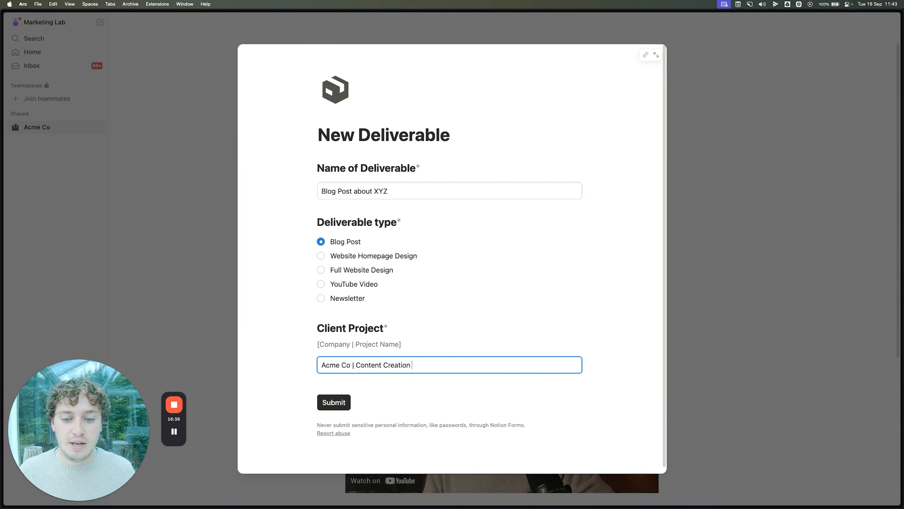
{"action": "left_click", "coordinate": [338, 402]}
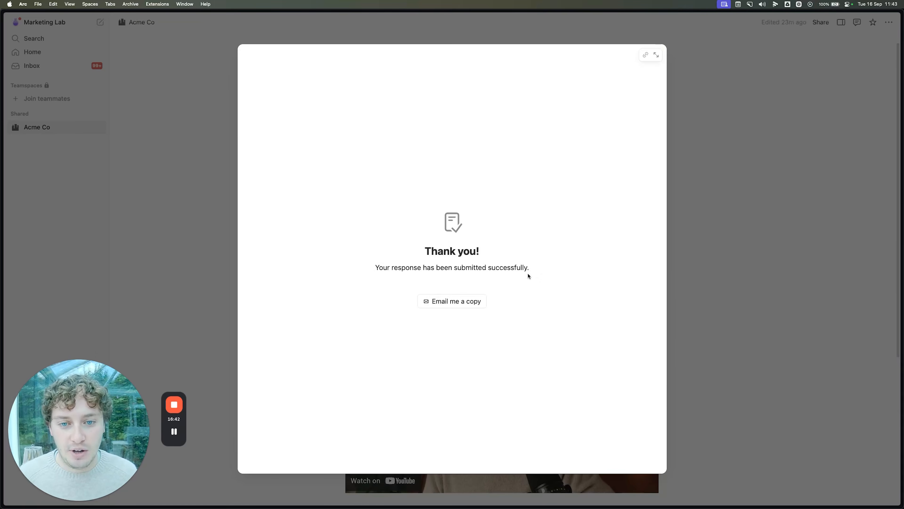
{"action": "left_click", "coordinate": [766, 217]}
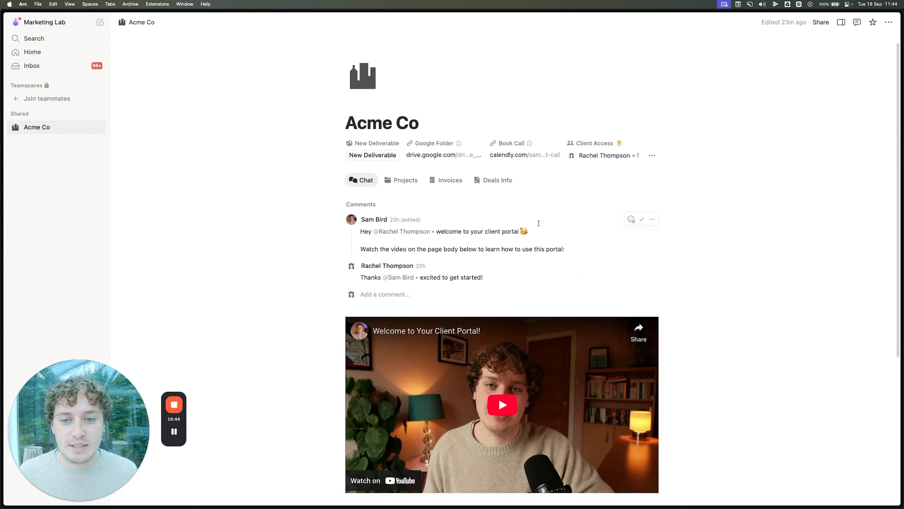
{"action": "left_click", "coordinate": [613, 157]}
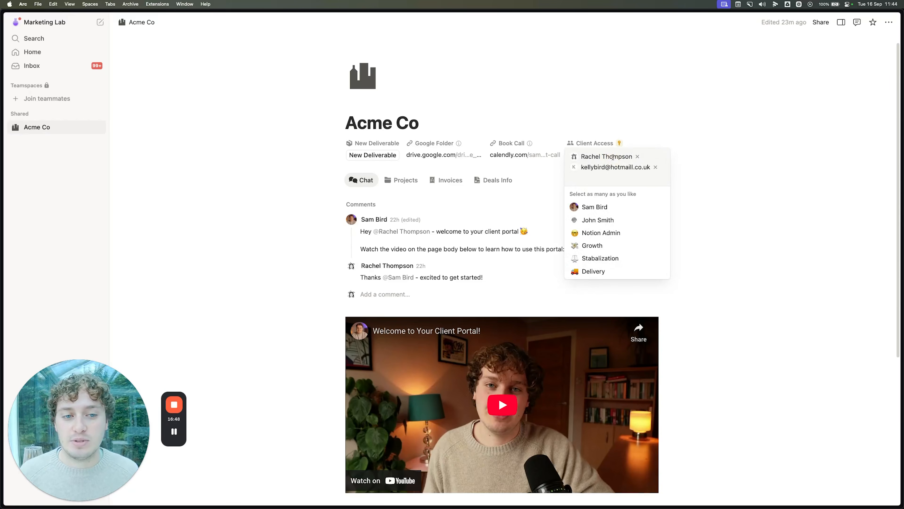
{"action": "left_click", "coordinate": [563, 115]}
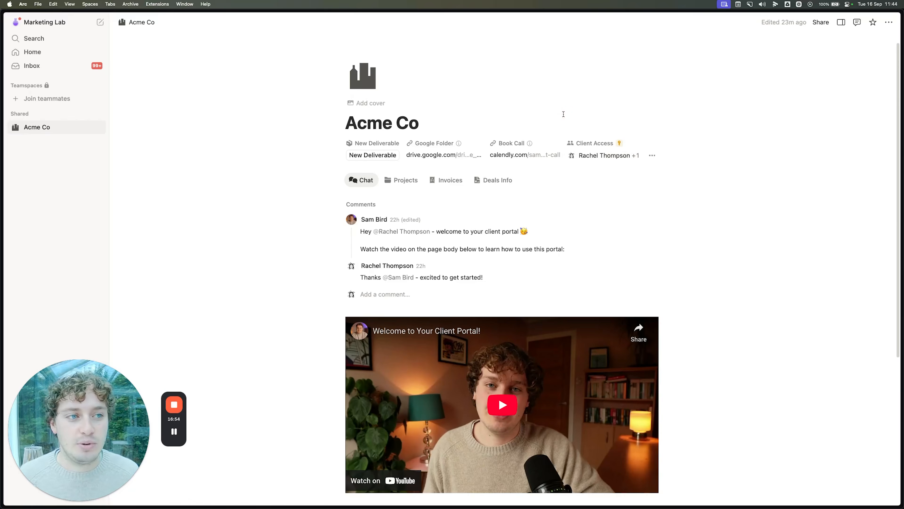
{"action": "left_click", "coordinate": [821, 22]}
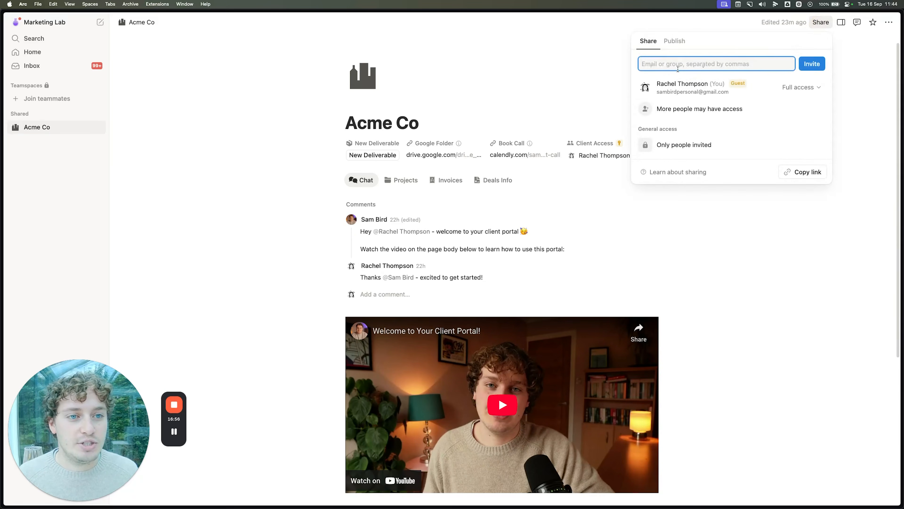
{"action": "left_click", "coordinate": [579, 77]}
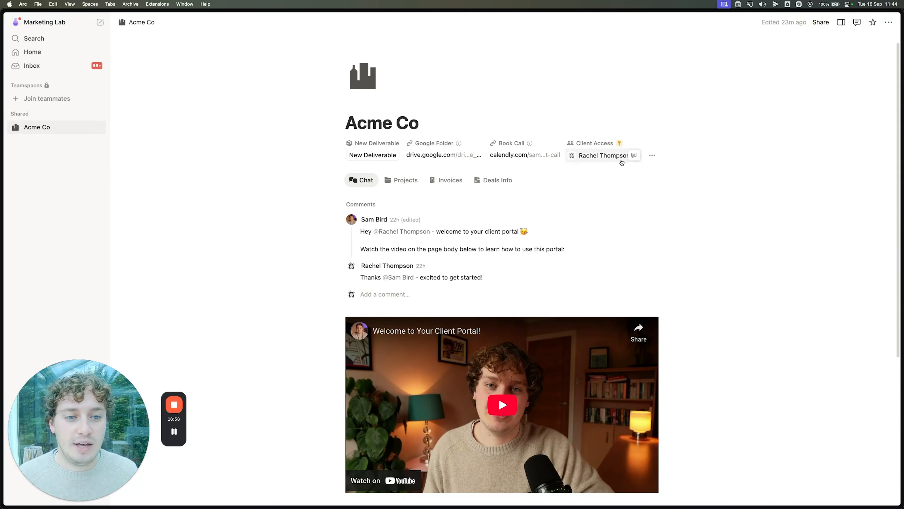
{"action": "left_click", "coordinate": [619, 156]}
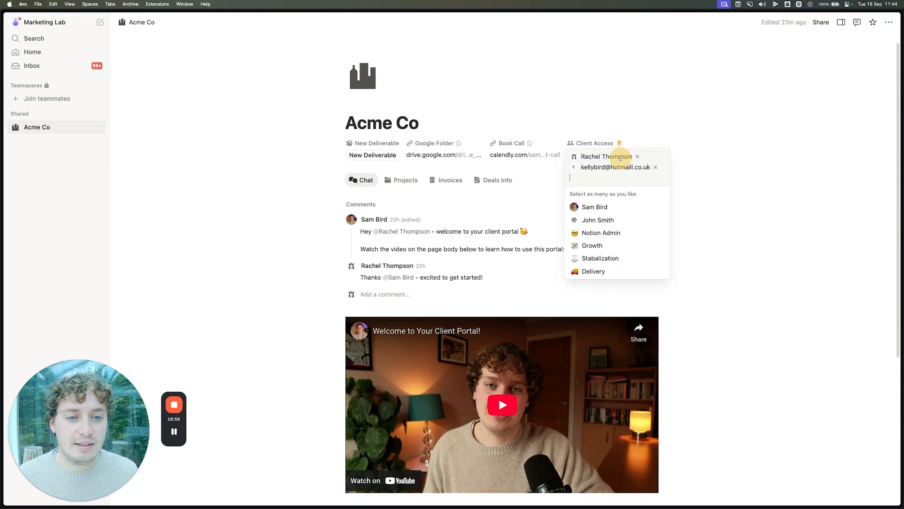
{"action": "left_click", "coordinate": [569, 105]}
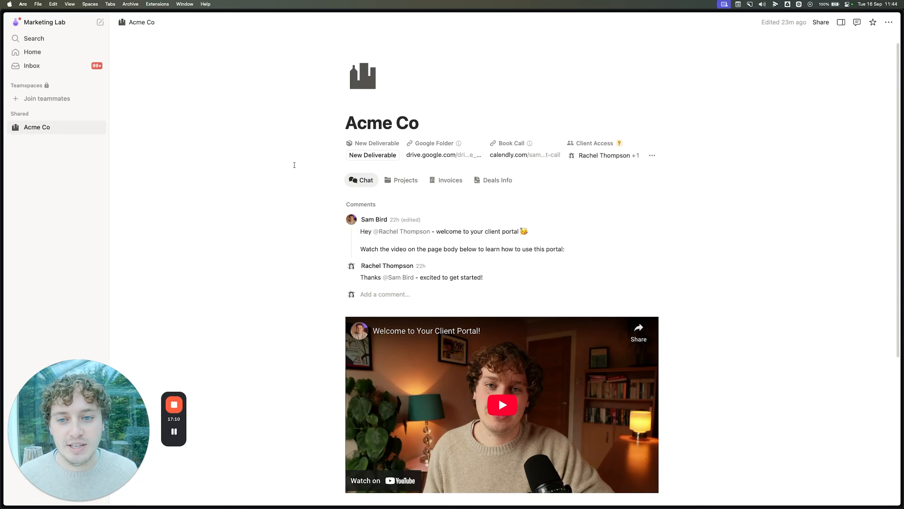
Step: Show the Acme Co Invoices tab and preview the 1st Invoice in side peek, then close it
{"action": "scroll", "coordinate": [298, 164], "scroll_direction": "down", "scroll_amount": 1}
{"action": "scroll", "coordinate": [298, 166], "scroll_direction": "down", "scroll_amount": 2}
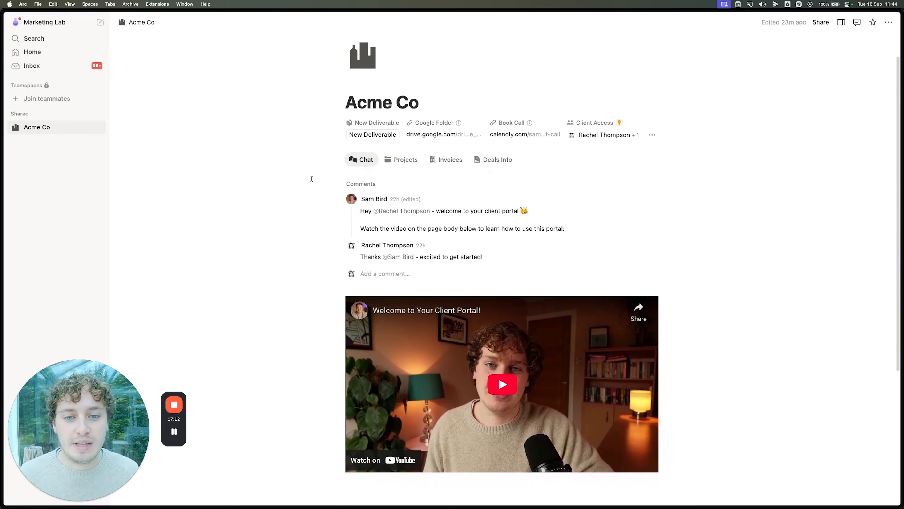
{"action": "left_click", "coordinate": [443, 161]}
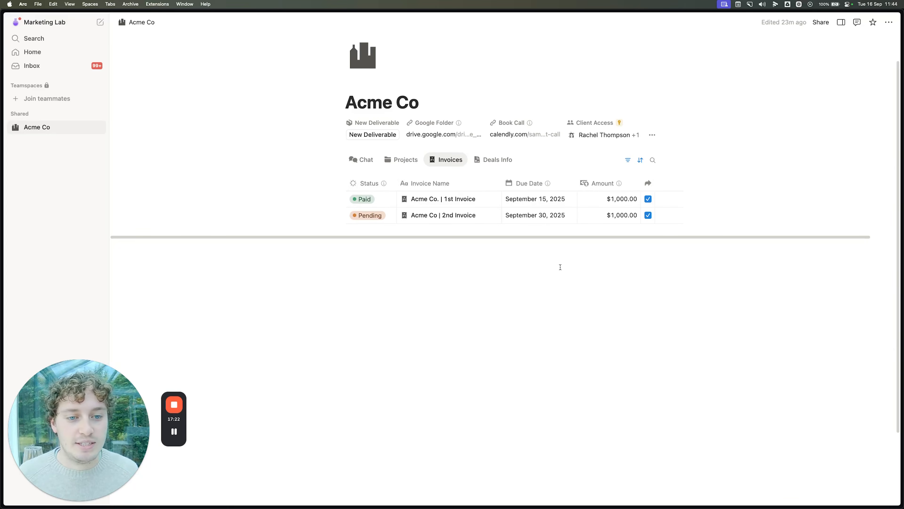
{"action": "left_click", "coordinate": [484, 199]}
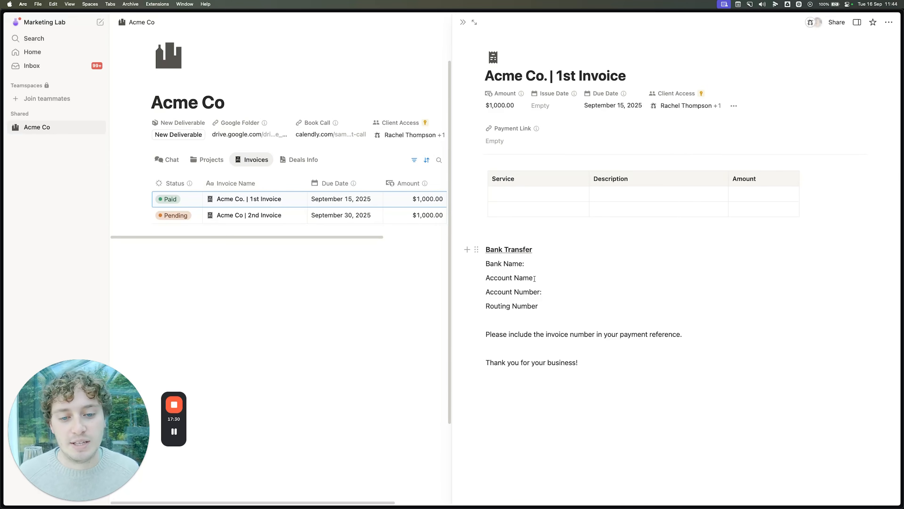
{"action": "left_click", "coordinate": [462, 22]}
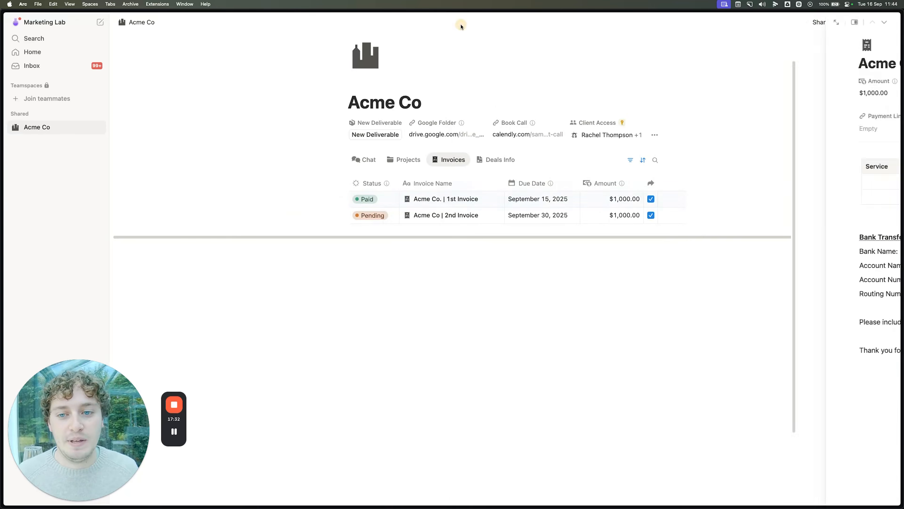
Step: Preview the Acme Co – Proposal under Deals Info, then switch to the Projects tab
{"action": "left_click", "coordinate": [490, 160]}
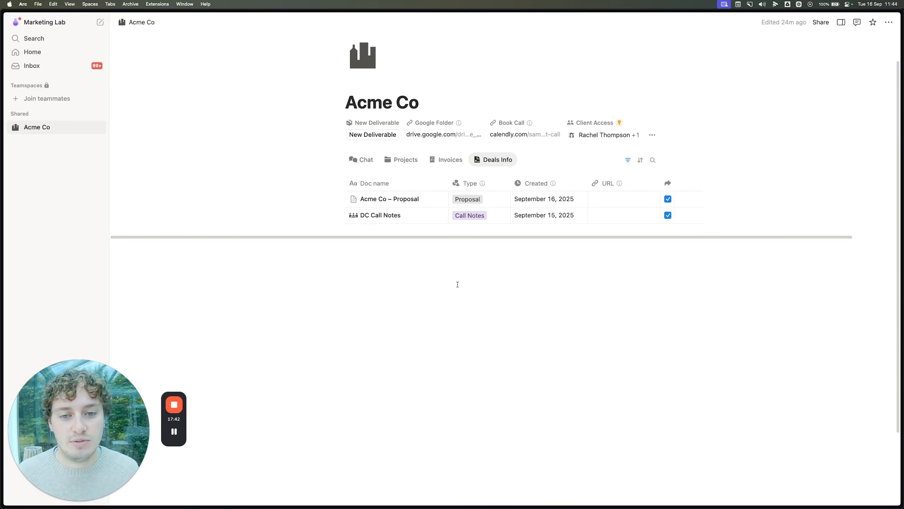
{"action": "left_click", "coordinate": [431, 199]}
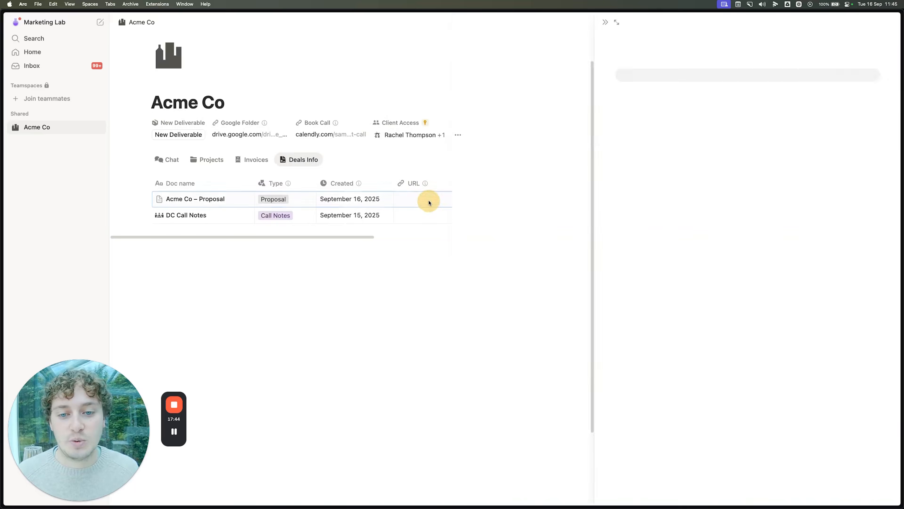
{"action": "scroll", "coordinate": [604, 255], "scroll_direction": "down", "scroll_amount": 11}
{"action": "scroll", "coordinate": [601, 254], "scroll_direction": "up", "scroll_amount": 12}
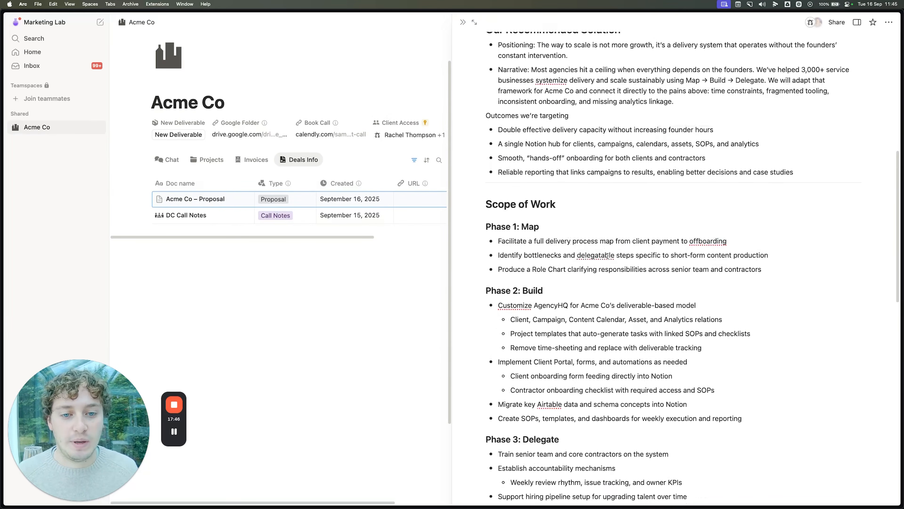
{"action": "left_click", "coordinate": [462, 23]}
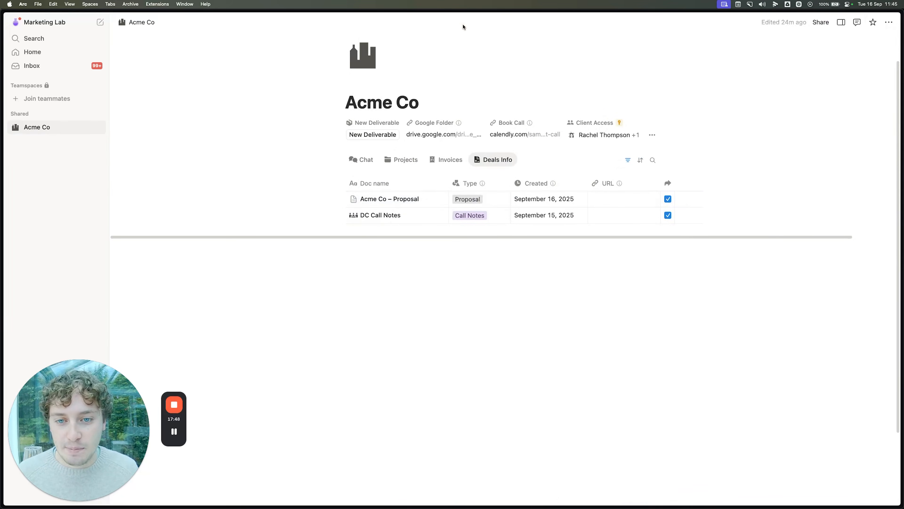
{"action": "left_click", "coordinate": [410, 163]}
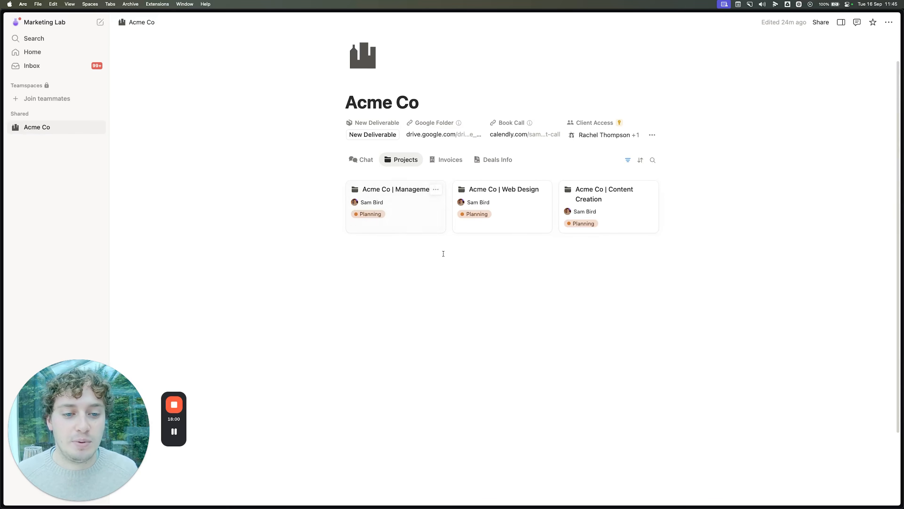
Step: Expand the Acme Co | Content Creation card to full page and read its Project Brief overview and timeline
{"action": "left_click", "coordinate": [624, 213]}
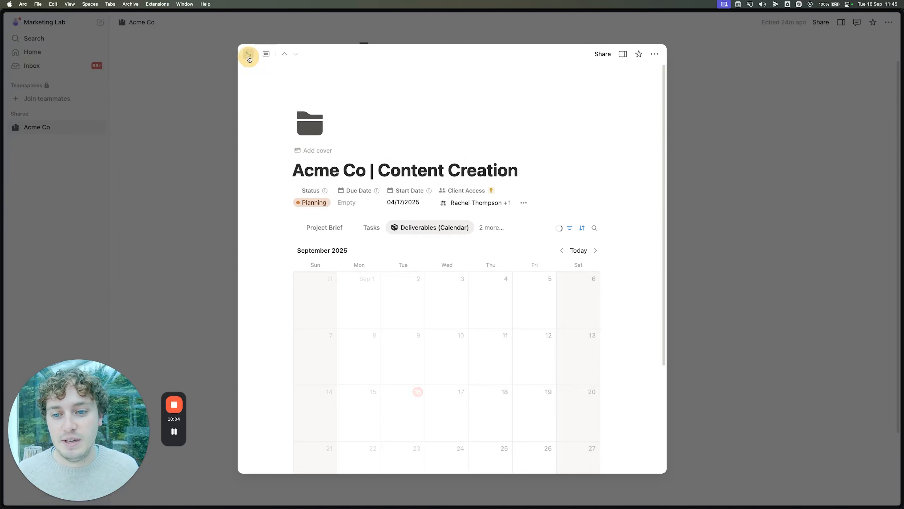
{"action": "left_click", "coordinate": [248, 54]}
{"action": "left_click", "coordinate": [186, 200]}
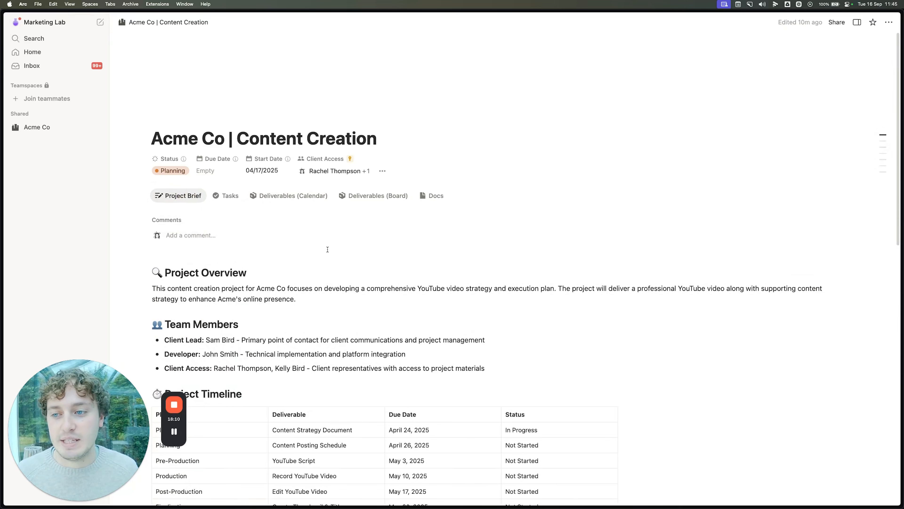
{"action": "scroll", "coordinate": [358, 218], "scroll_direction": "down", "scroll_amount": 1}
{"action": "scroll", "coordinate": [358, 219], "scroll_direction": "down", "scroll_amount": 10}
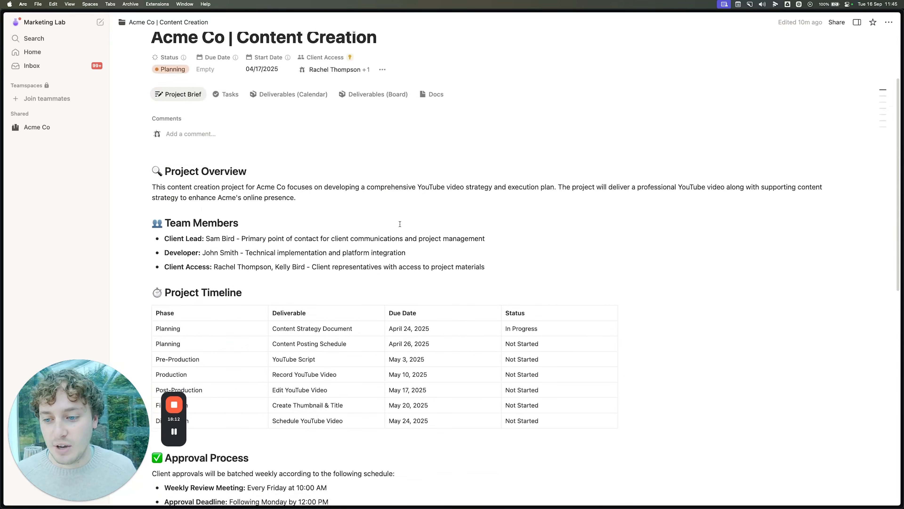
{"action": "scroll", "coordinate": [400, 223], "scroll_direction": "down", "scroll_amount": 4}
{"action": "scroll", "coordinate": [399, 224], "scroll_direction": "up", "scroll_amount": 7}
{"action": "scroll", "coordinate": [400, 224], "scroll_direction": "up", "scroll_amount": 8}
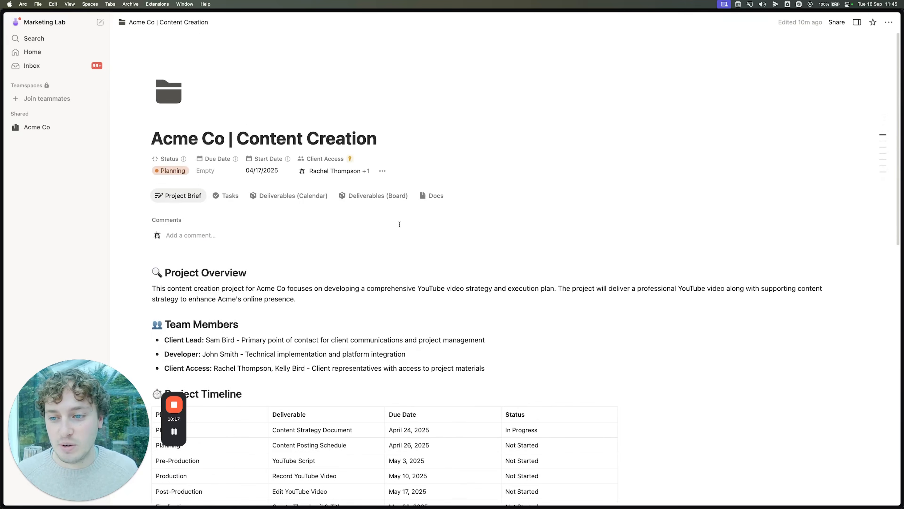
Step: Browse the Tasks, Deliverables calendar and Deliverables board views, then open the Blog Post card in side peek
{"action": "left_click", "coordinate": [227, 195]}
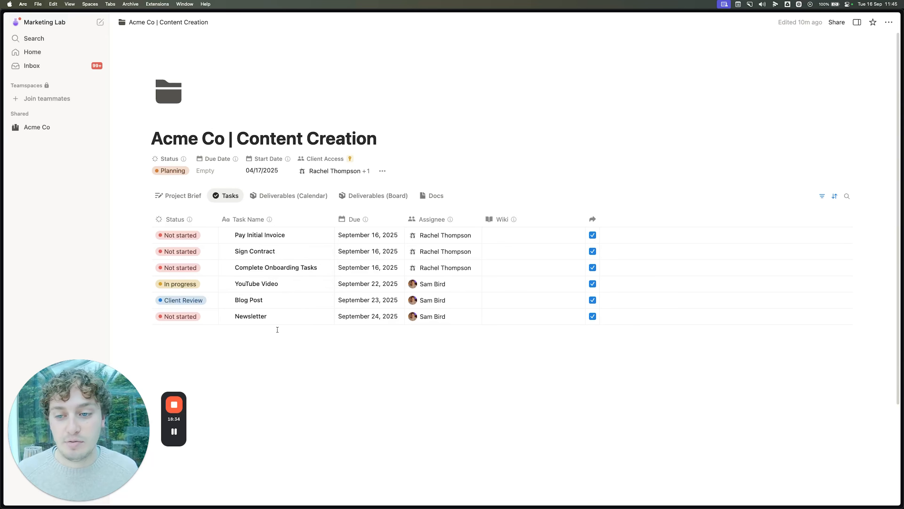
{"action": "left_click", "coordinate": [291, 196]}
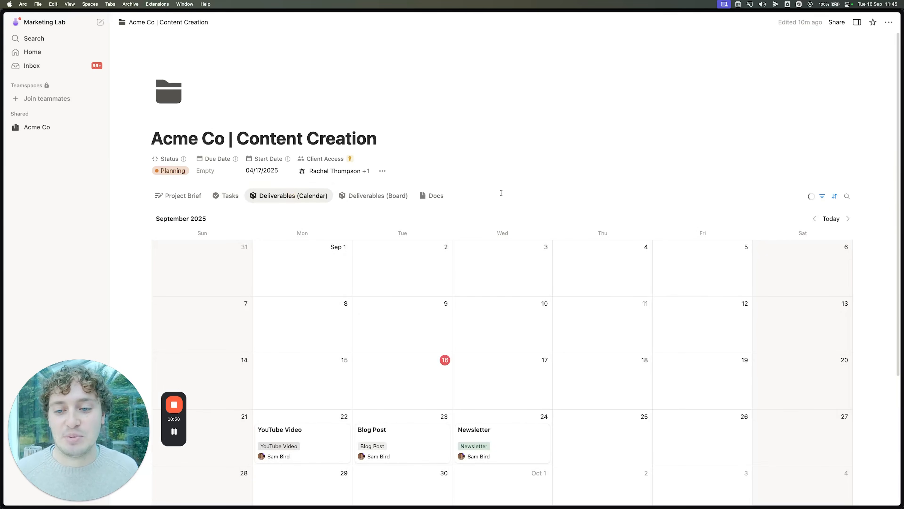
{"action": "scroll", "coordinate": [501, 193], "scroll_direction": "down", "scroll_amount": 4}
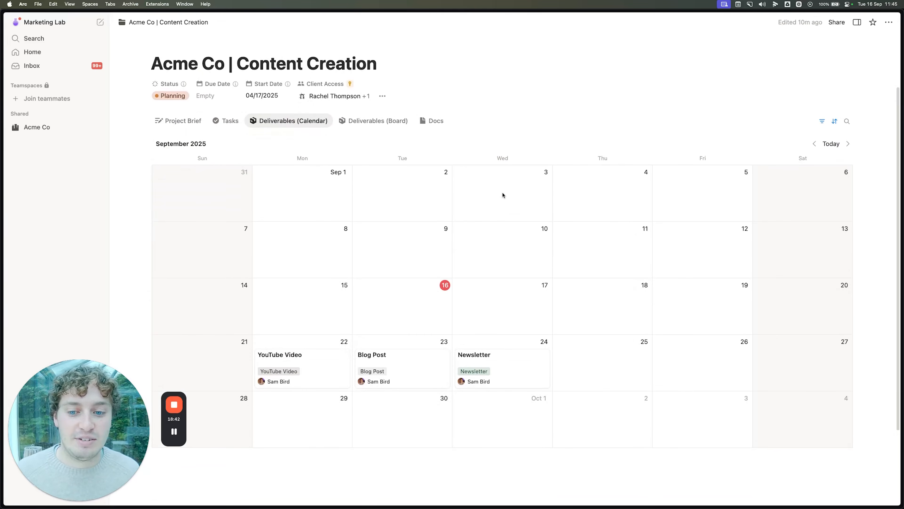
{"action": "scroll", "coordinate": [504, 192], "scroll_direction": "down", "scroll_amount": 3}
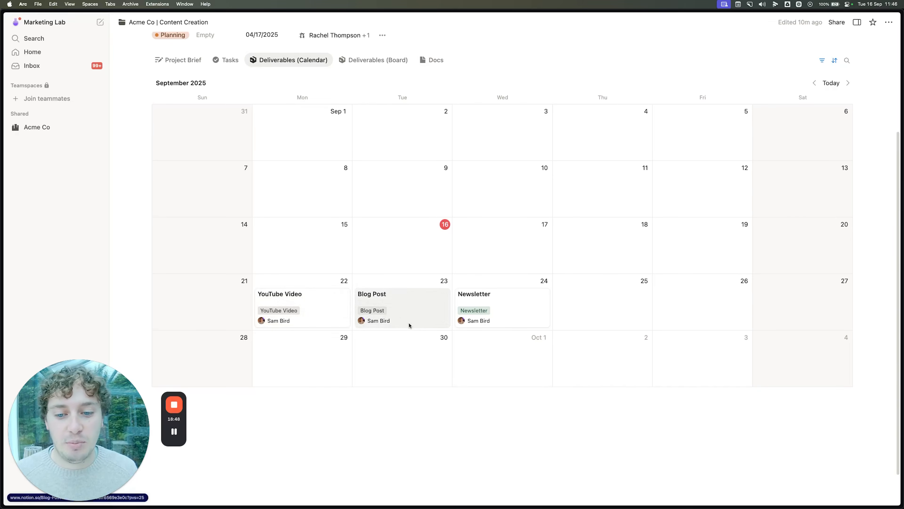
{"action": "scroll", "coordinate": [515, 210], "scroll_direction": "up", "scroll_amount": 5}
{"action": "left_click", "coordinate": [380, 195]}
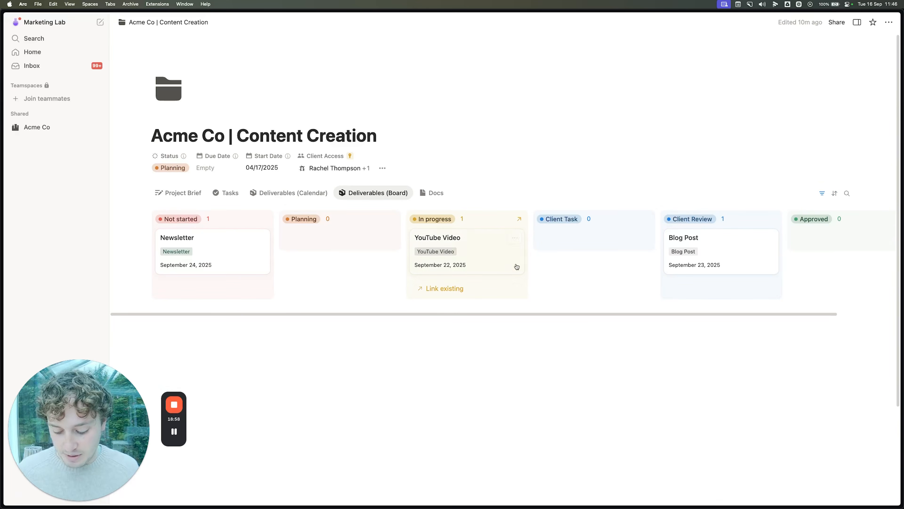
{"action": "scroll", "coordinate": [562, 247], "scroll_direction": "right", "scroll_amount": 4}
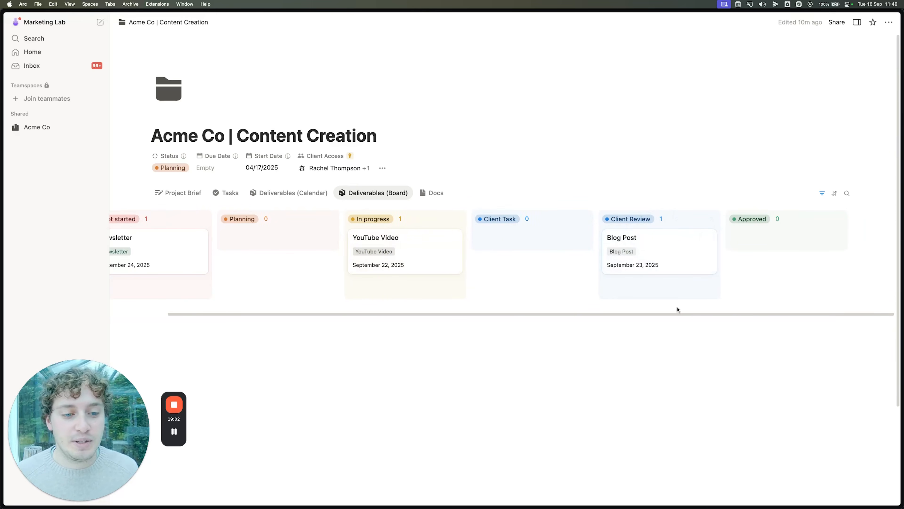
{"action": "left_click", "coordinate": [668, 250]}
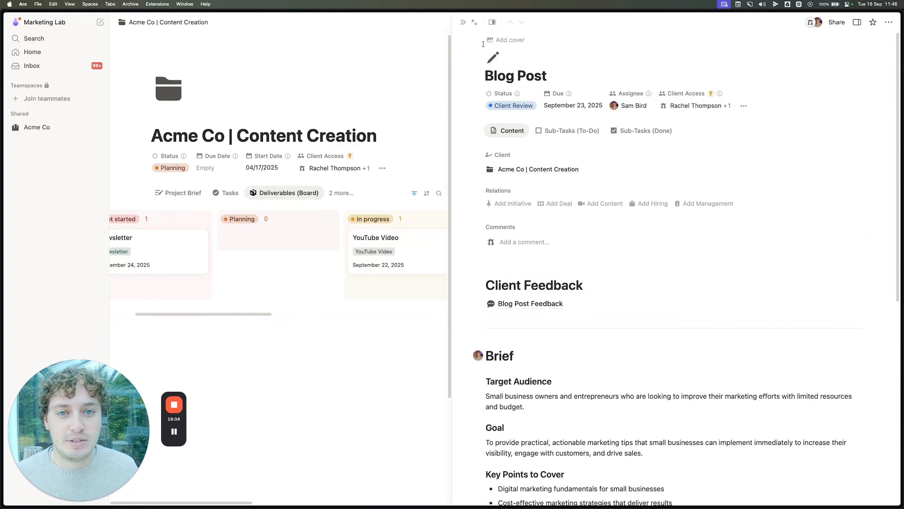
Step: Open Blog Post as a full page and go to its Blog Post Feedback page
{"action": "left_click", "coordinate": [474, 22]}
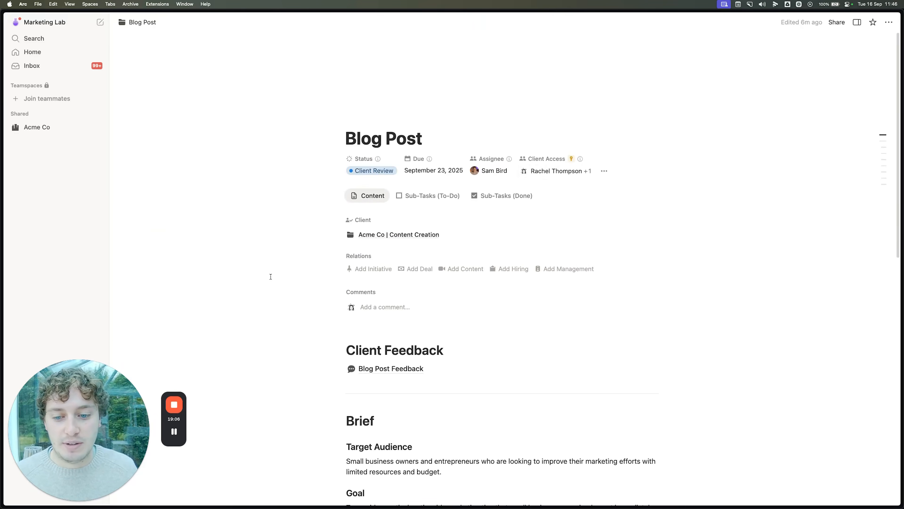
{"action": "scroll", "coordinate": [271, 277], "scroll_direction": "down", "scroll_amount": 3}
{"action": "scroll", "coordinate": [255, 276], "scroll_direction": "down", "scroll_amount": 10}
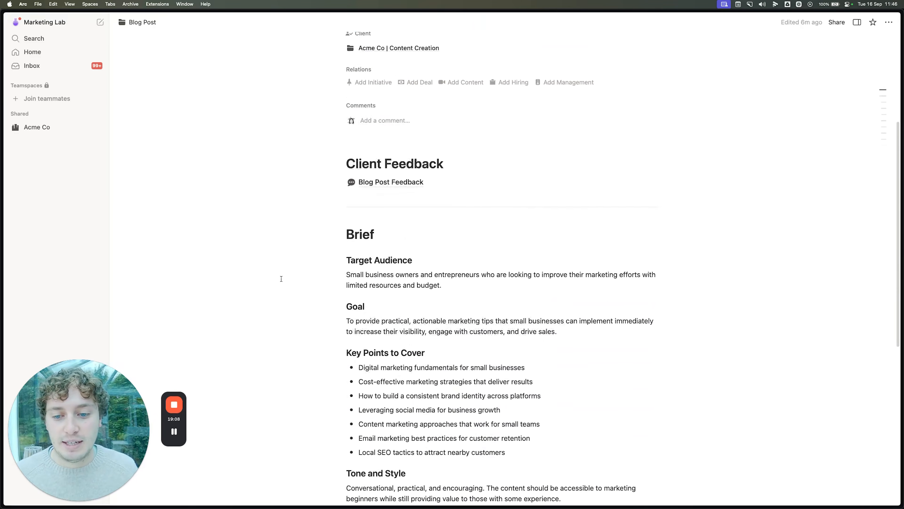
{"action": "scroll", "coordinate": [281, 279], "scroll_direction": "up", "scroll_amount": 11}
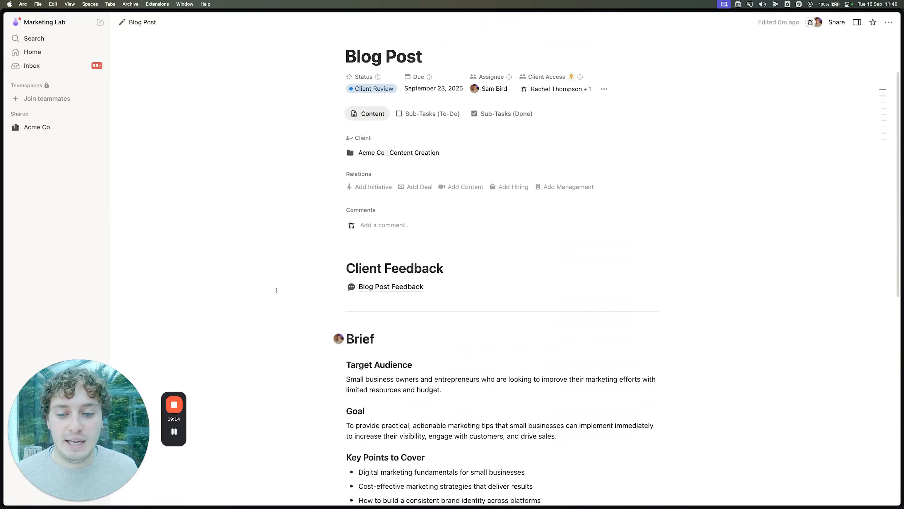
{"action": "left_click", "coordinate": [377, 287]}
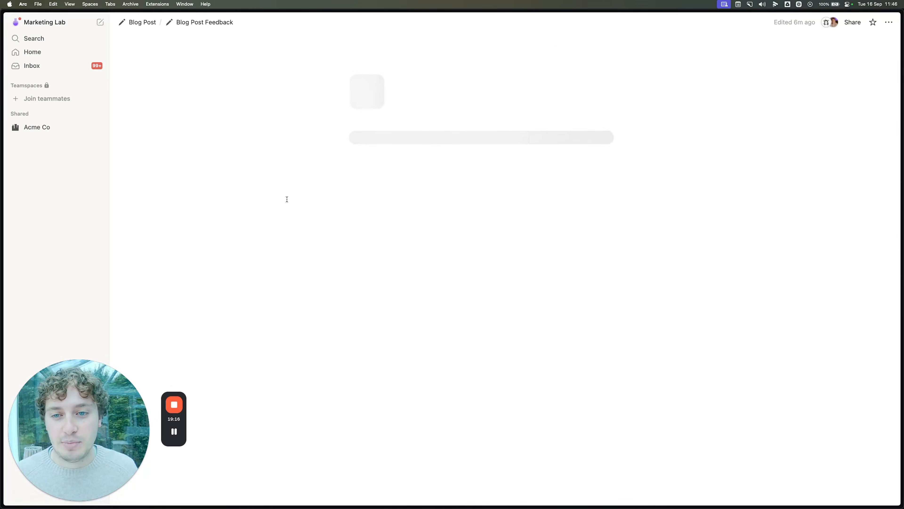
{"action": "scroll", "coordinate": [299, 251], "scroll_direction": "down", "scroll_amount": 3}
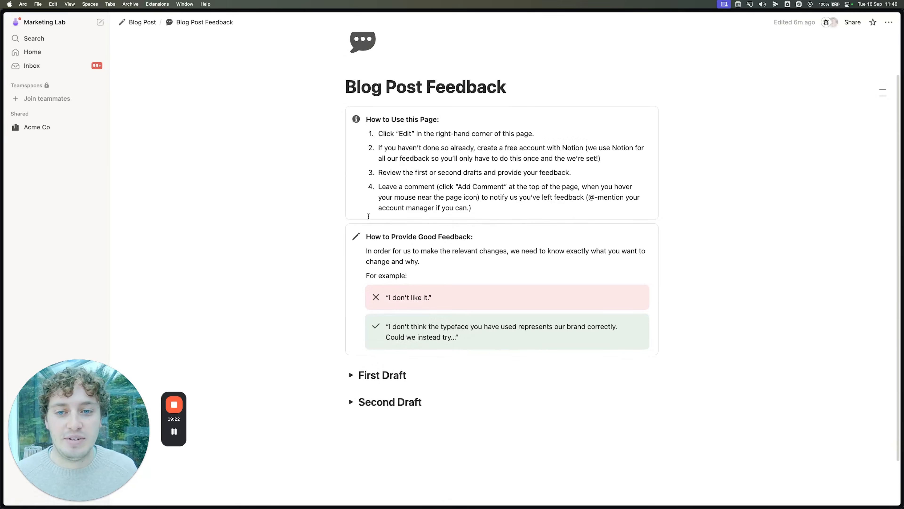
{"action": "scroll", "coordinate": [310, 375], "scroll_direction": "down", "scroll_amount": 3}
{"action": "scroll", "coordinate": [307, 372], "scroll_direction": "up", "scroll_amount": 5}
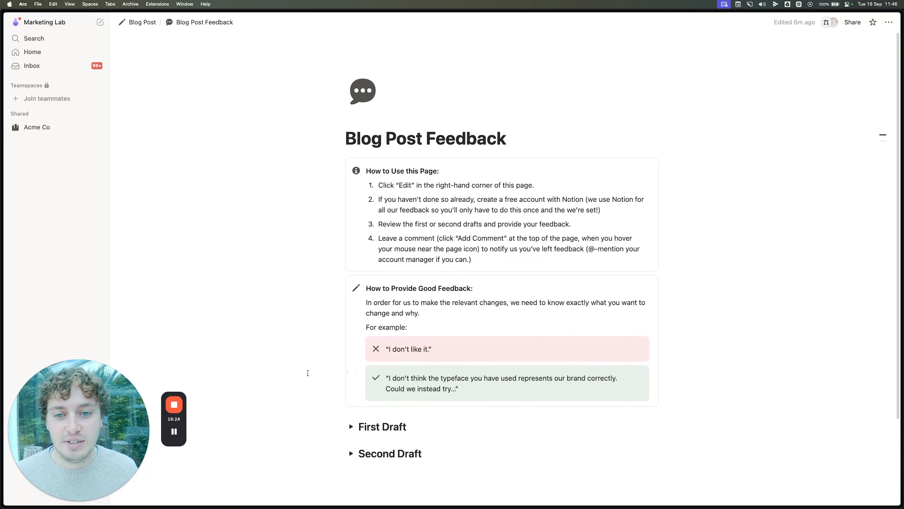
{"action": "scroll", "coordinate": [300, 283], "scroll_direction": "down", "scroll_amount": 5}
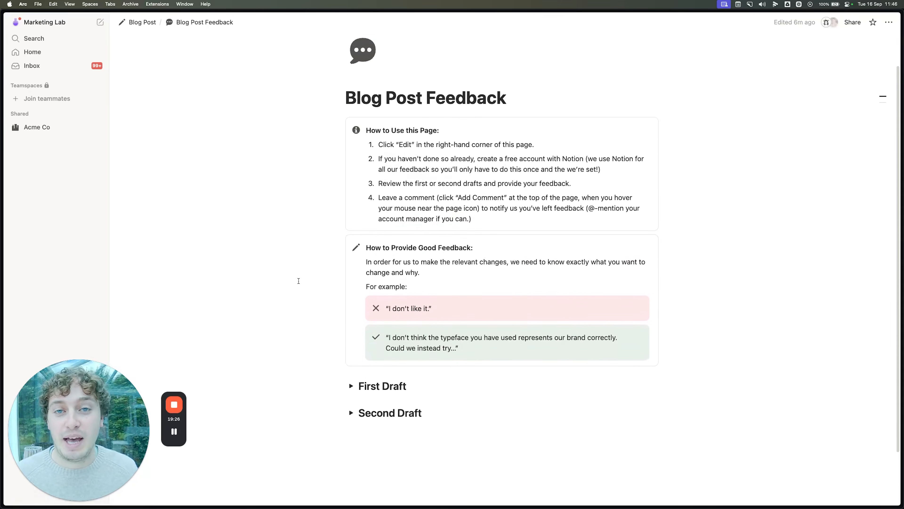
Step: Expand the First Draft and comment 'Reword this intro' on its intro paragraph
{"action": "left_click", "coordinate": [351, 322]}
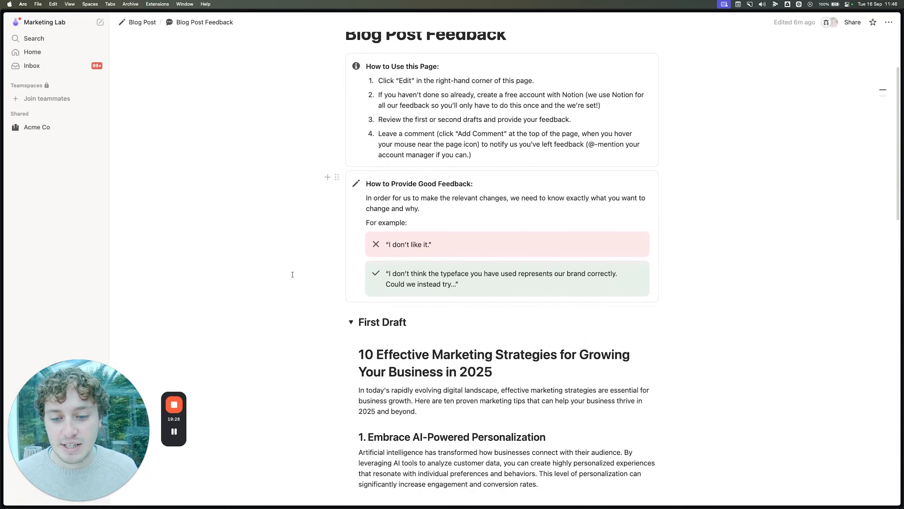
{"action": "scroll", "coordinate": [305, 289], "scroll_direction": "down", "scroll_amount": 10}
{"action": "scroll", "coordinate": [305, 289], "scroll_direction": "down", "scroll_amount": 15}
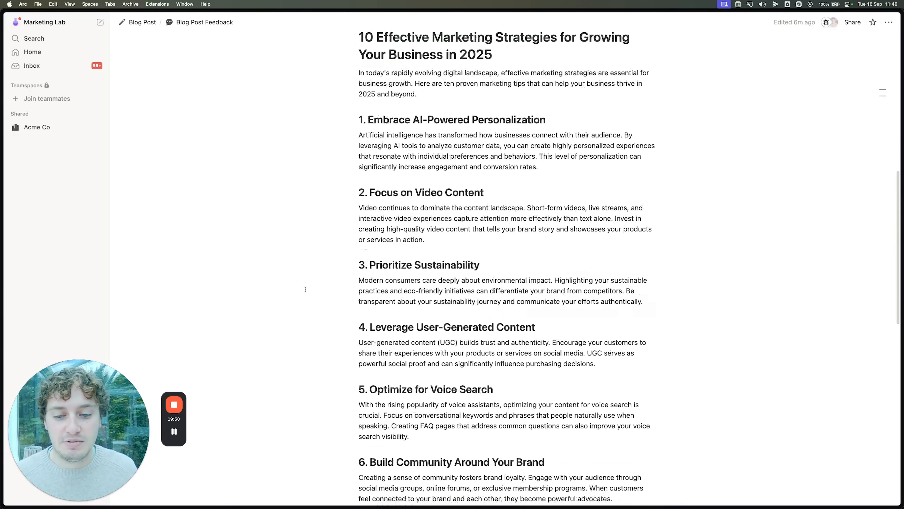
{"action": "scroll", "coordinate": [305, 290], "scroll_direction": "down", "scroll_amount": 7}
{"action": "scroll", "coordinate": [305, 289], "scroll_direction": "up", "scroll_amount": 17}
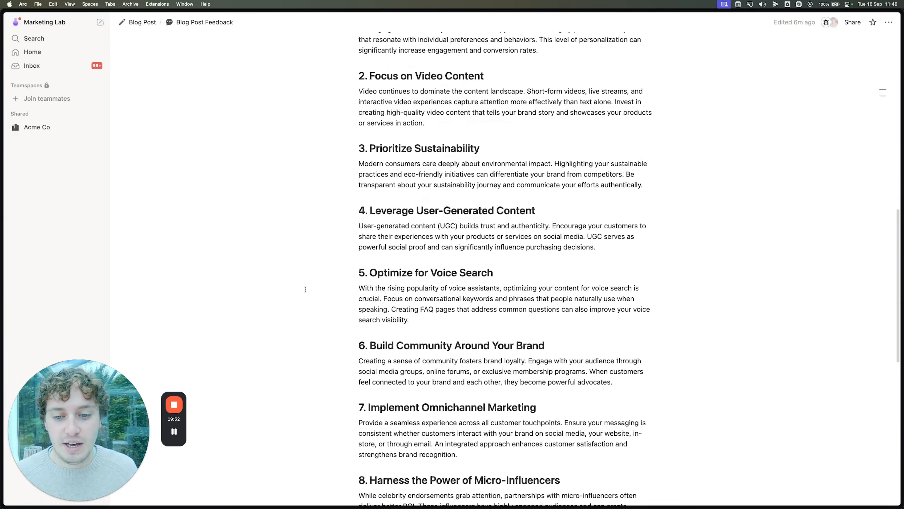
{"action": "scroll", "coordinate": [496, 254], "scroll_direction": "up", "scroll_amount": 3}
{"action": "left_click_drag", "start_coordinate": [420, 158], "coordinate": [357, 137]}
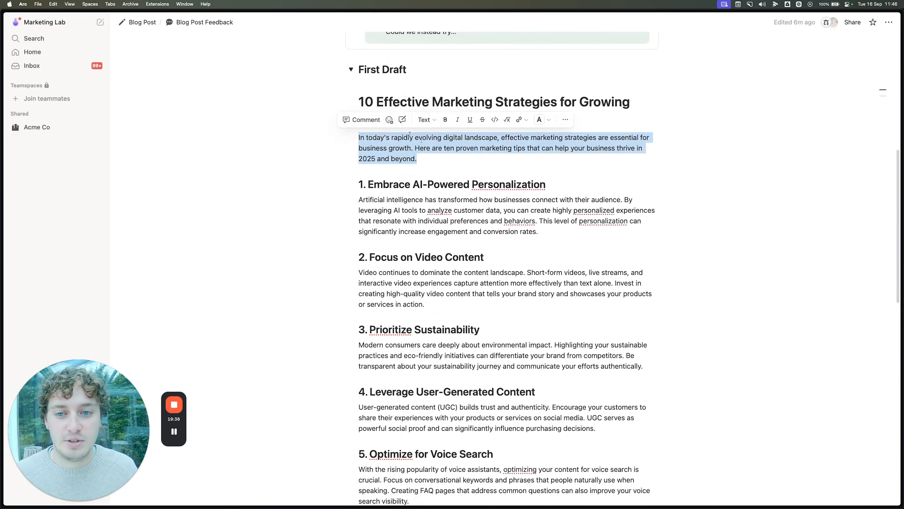
{"action": "left_click", "coordinate": [360, 118]}
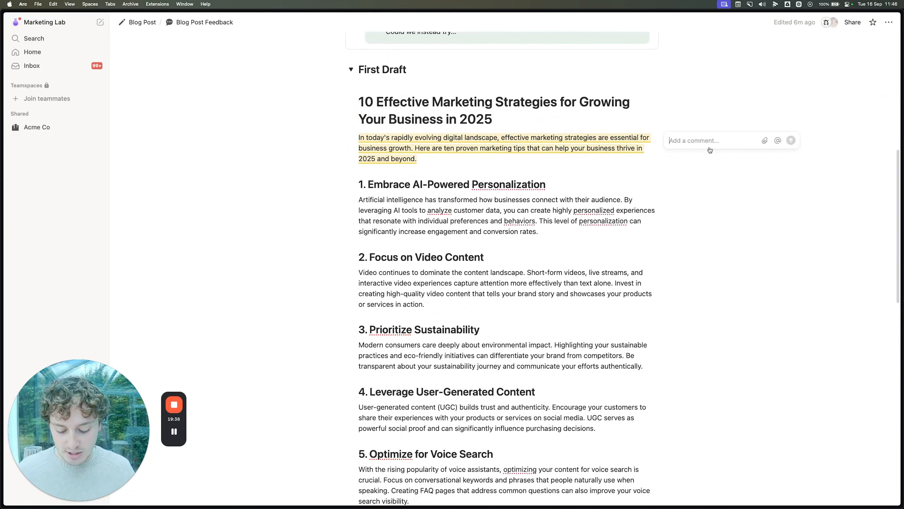
{"action": "type", "text": "eword this into"}
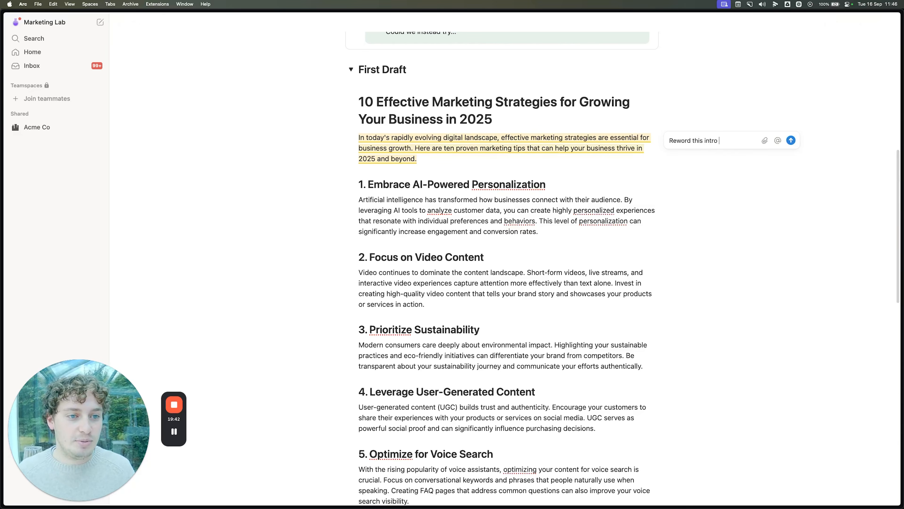
{"action": "left_click", "coordinate": [789, 140]}
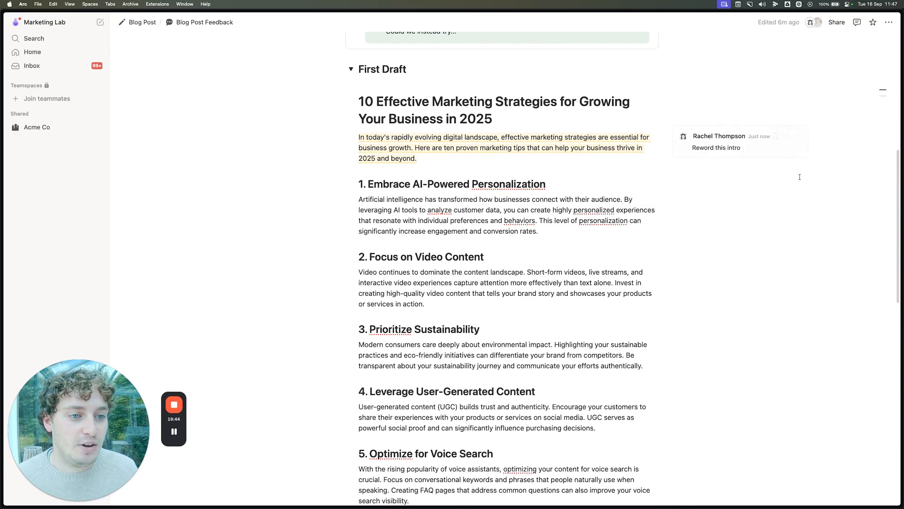
{"action": "scroll", "coordinate": [510, 222], "scroll_direction": "up", "scroll_amount": 10}
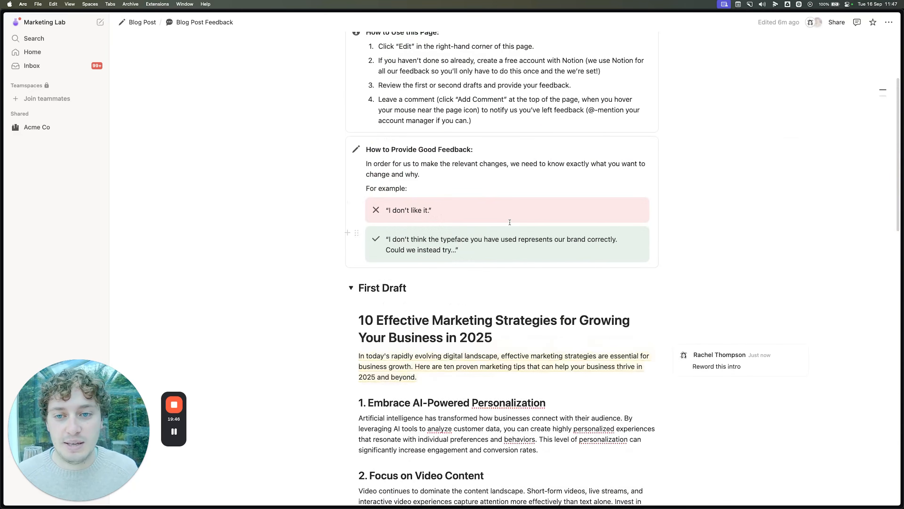
Step: Set the Blog Post status to In progress, then open the Client Meeting doc from the project's Docs
{"action": "left_click", "coordinate": [142, 22]}
{"action": "left_click", "coordinate": [379, 170]}
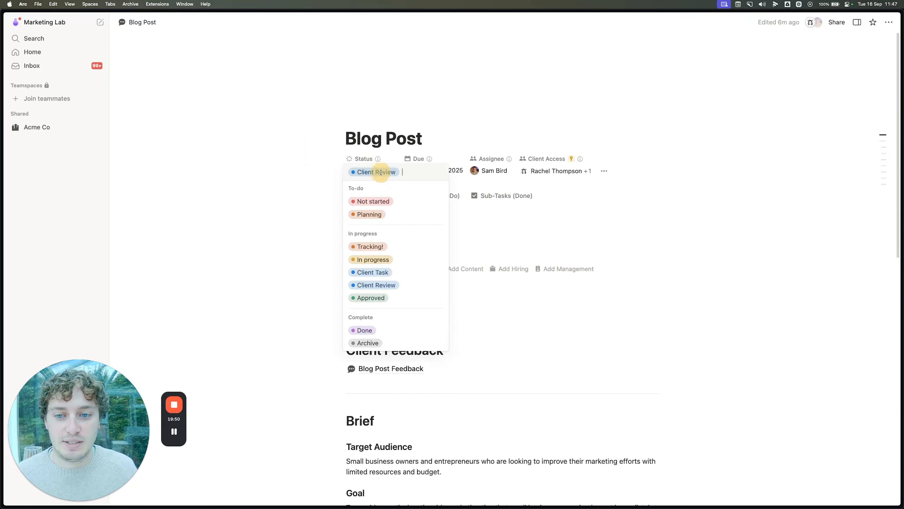
{"action": "left_click", "coordinate": [378, 260]}
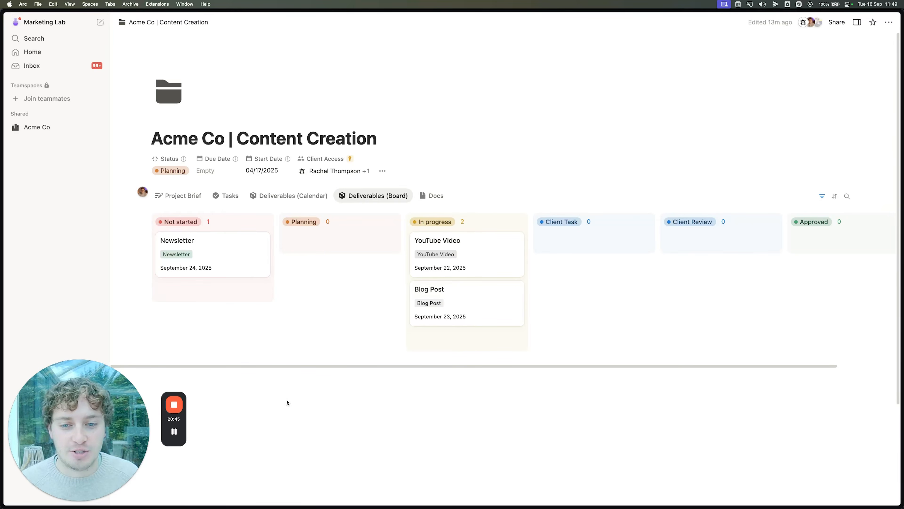
{"action": "left_click", "coordinate": [429, 197]}
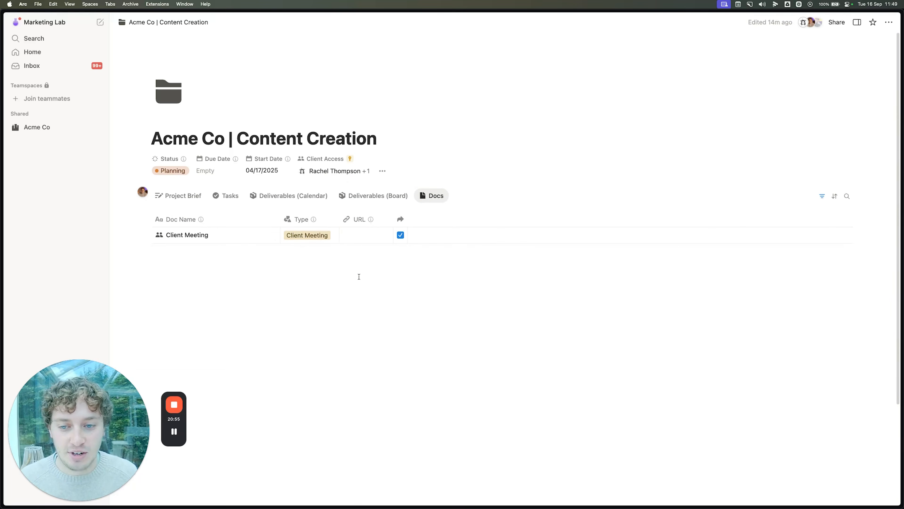
{"action": "left_click", "coordinate": [265, 235]}
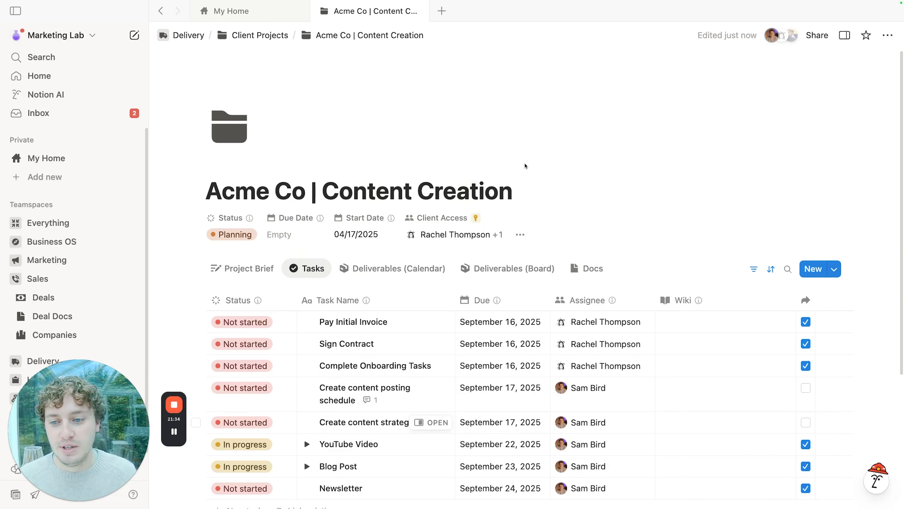
Step: Tick Share to Portal on the Create content posting schedule and Create content strategy tasks
{"action": "scroll", "coordinate": [534, 171], "scroll_direction": "down", "scroll_amount": 3}
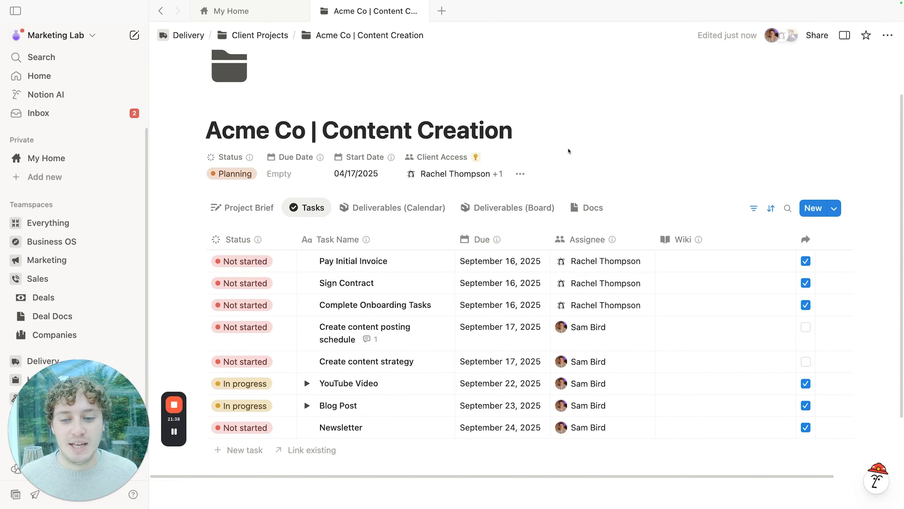
{"action": "scroll", "coordinate": [569, 151], "scroll_direction": "down", "scroll_amount": 3}
{"action": "left_click", "coordinate": [460, 307]}
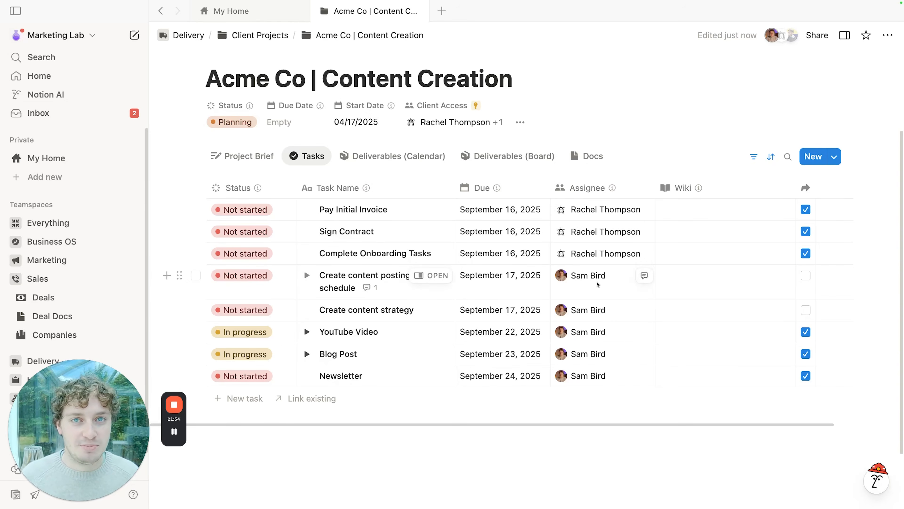
{"action": "left_click", "coordinate": [805, 275]}
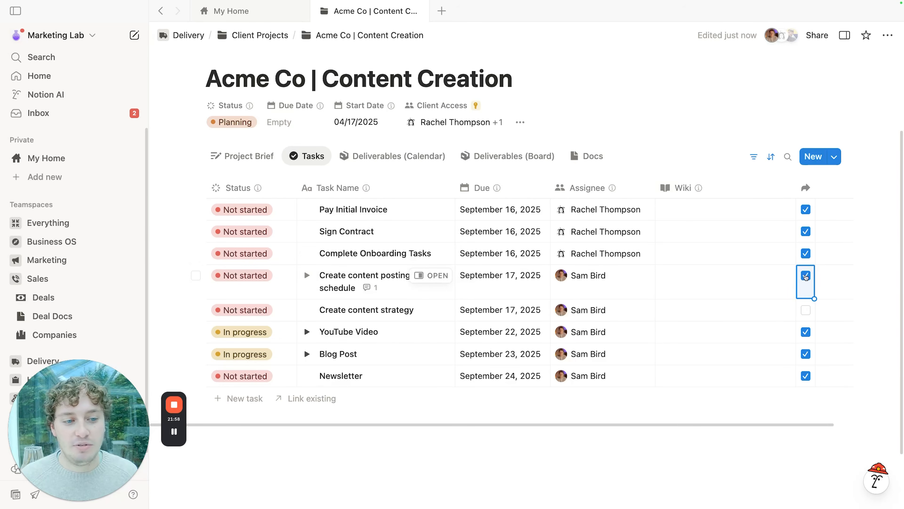
{"action": "left_click", "coordinate": [805, 310]}
{"action": "left_click", "coordinate": [562, 123]}
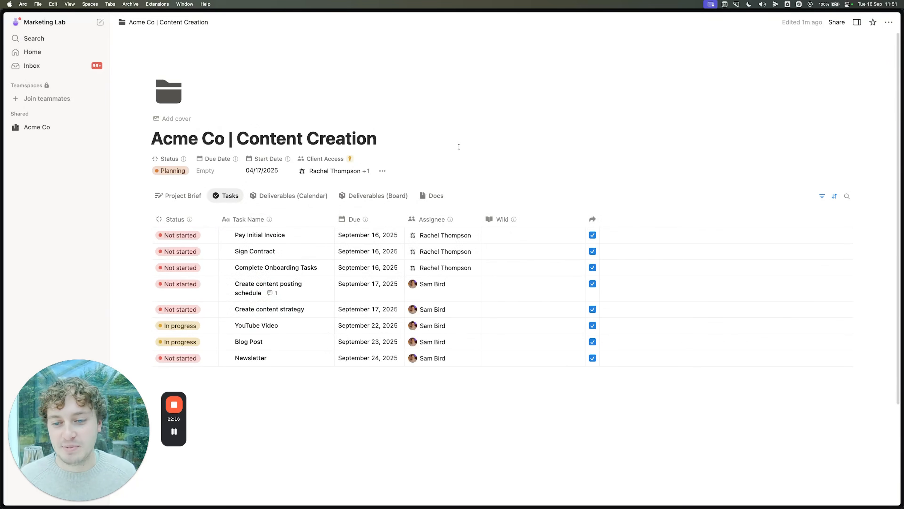
Step: Scroll down the page on the way back to the Client Projects database
{"action": "scroll", "coordinate": [427, 171], "scroll_direction": "down", "scroll_amount": 1}
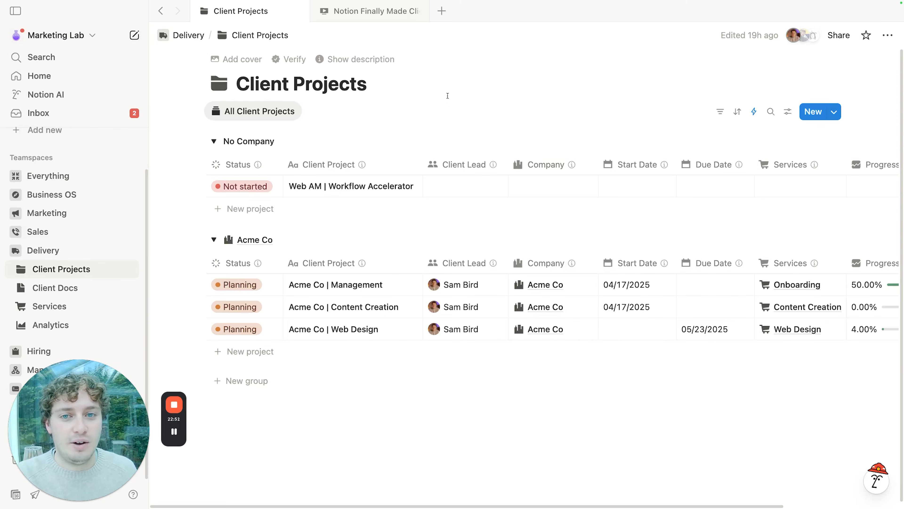
Step: Confirm Anyone in Client Access has Can edit on Client Projects, then preview Acme Co | Content Creation
{"action": "left_click", "coordinate": [838, 35]}
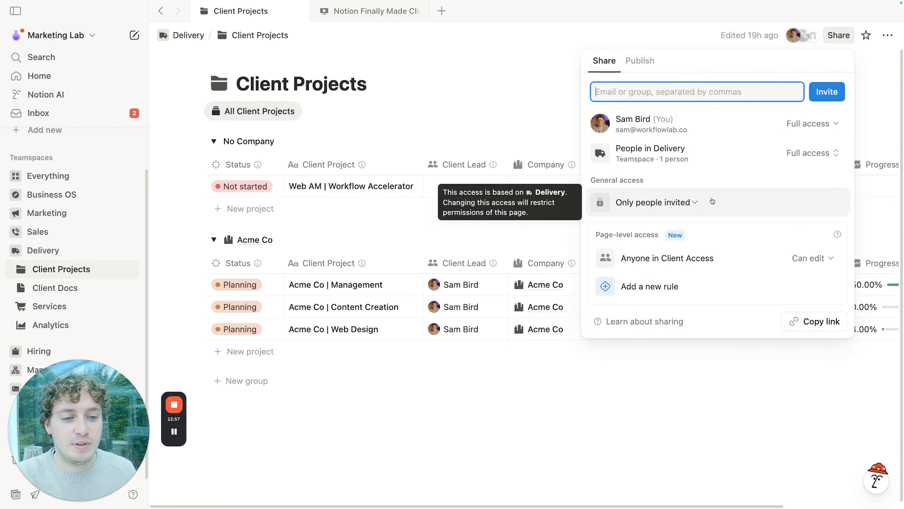
{"action": "left_click", "coordinate": [685, 259]}
{"action": "left_click", "coordinate": [684, 260]}
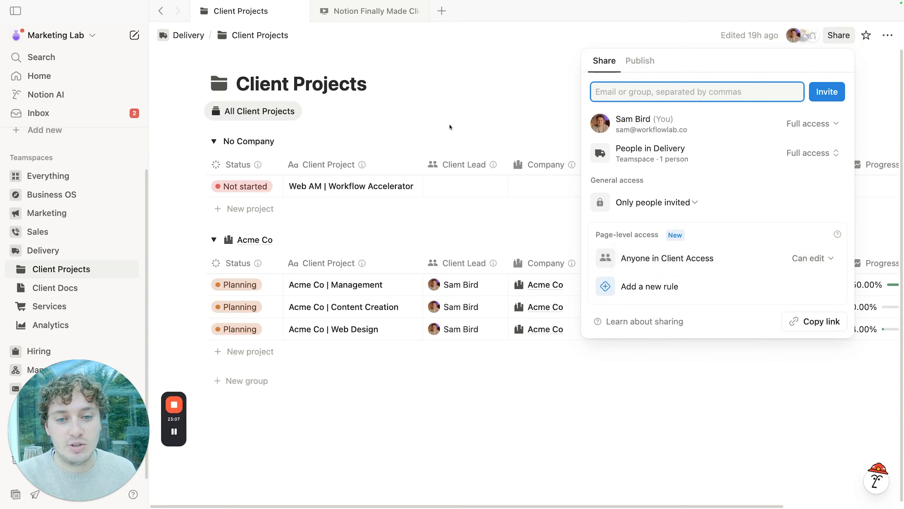
{"action": "left_click", "coordinate": [463, 127]}
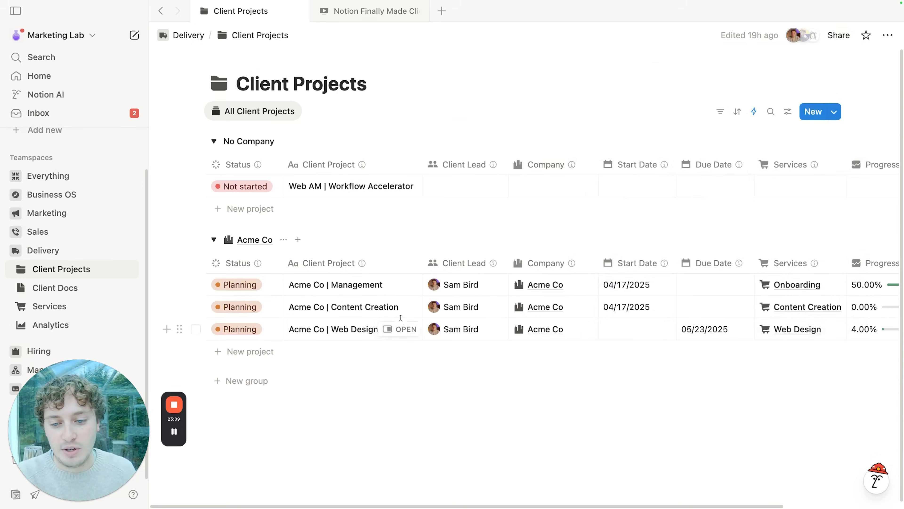
{"action": "left_click", "coordinate": [399, 307]}
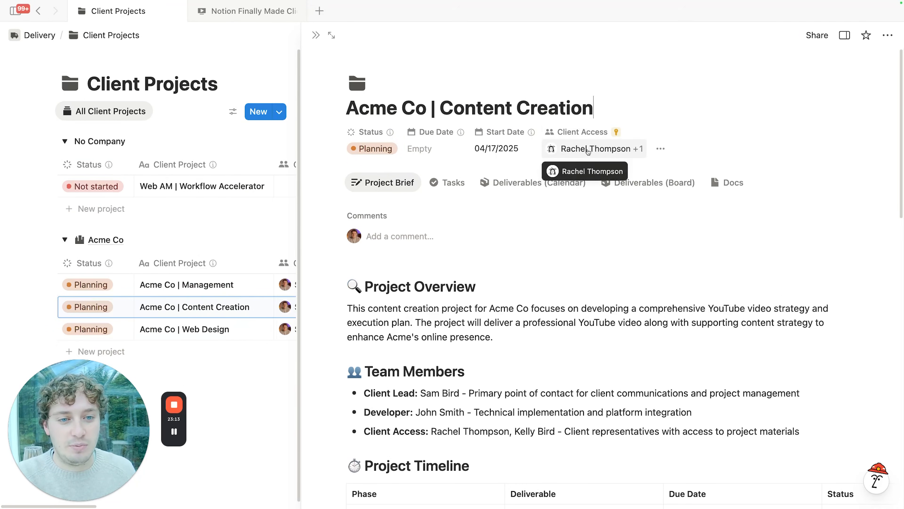
Step: Look over Client Access on the Acme Co | Content Creation preview, then close and reopen it
{"action": "mouse_move", "coordinate": [588, 135]}
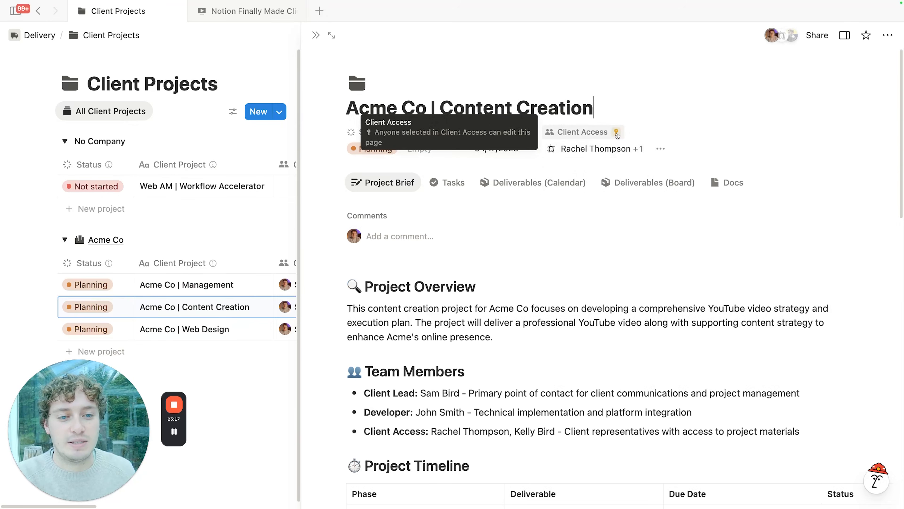
{"action": "mouse_move", "coordinate": [632, 157]}
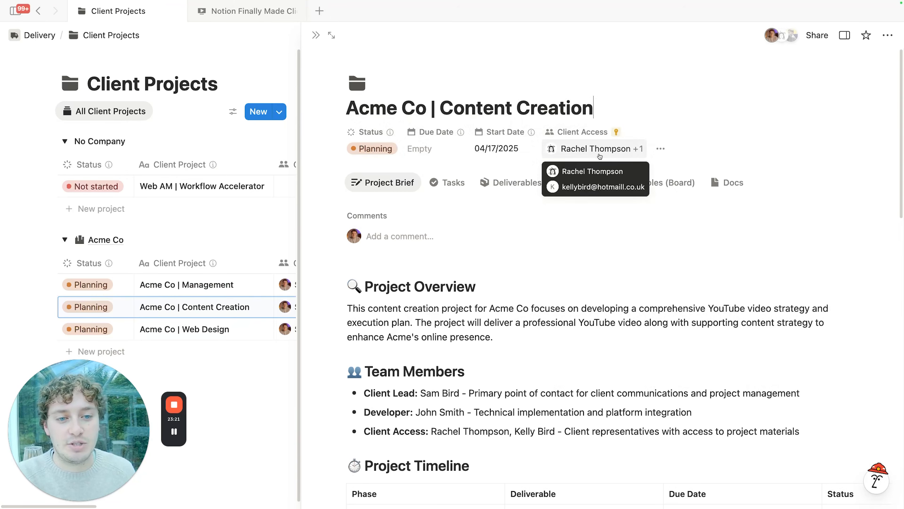
{"action": "left_click", "coordinate": [315, 38]}
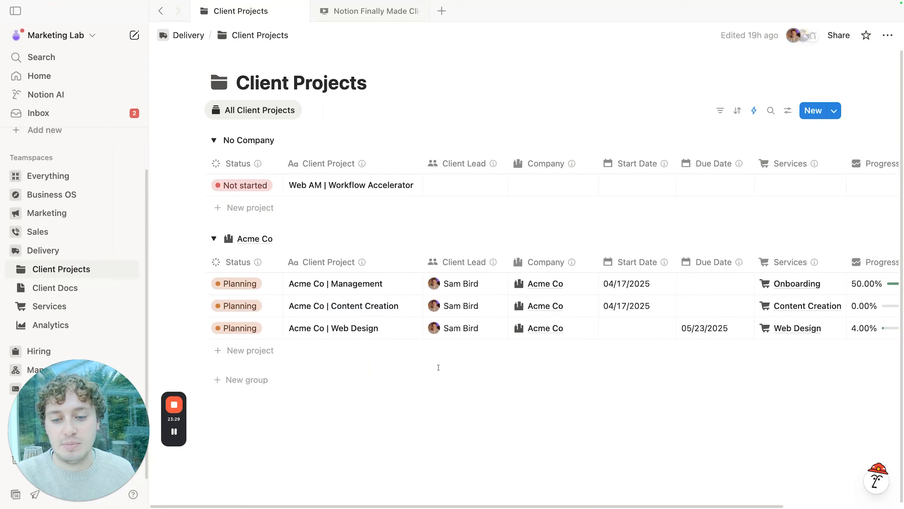
{"action": "left_click", "coordinate": [400, 306]}
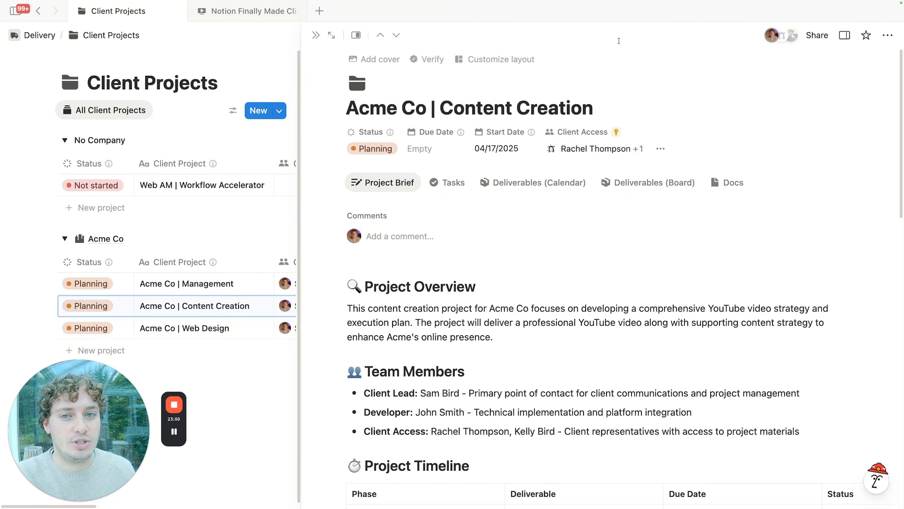
Step: Check the project's sharing access, close the preview, and expand the Everything teamspace
{"action": "left_click", "coordinate": [816, 35]}
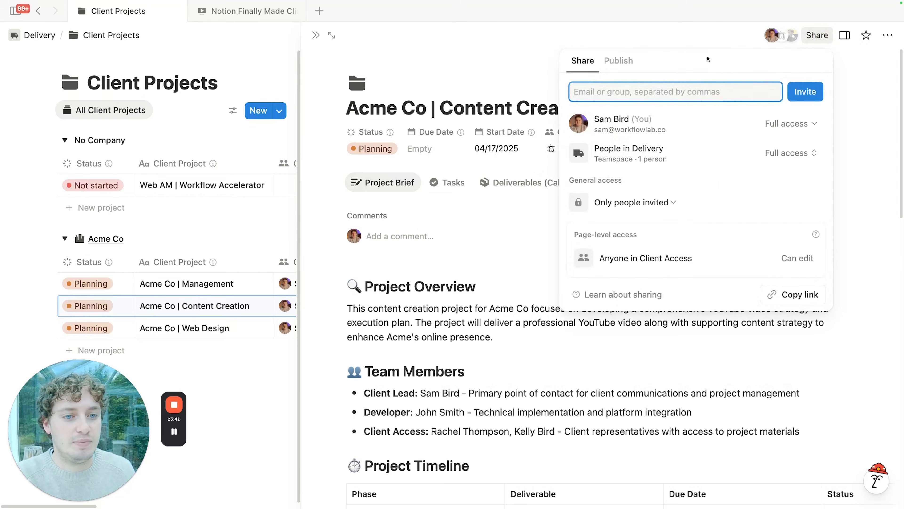
{"action": "left_click", "coordinate": [507, 78]}
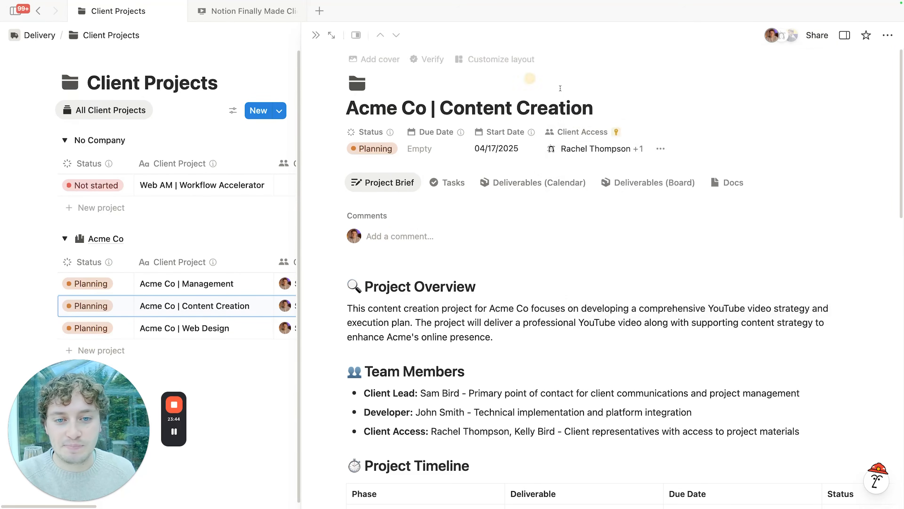
{"action": "left_click", "coordinate": [316, 36]}
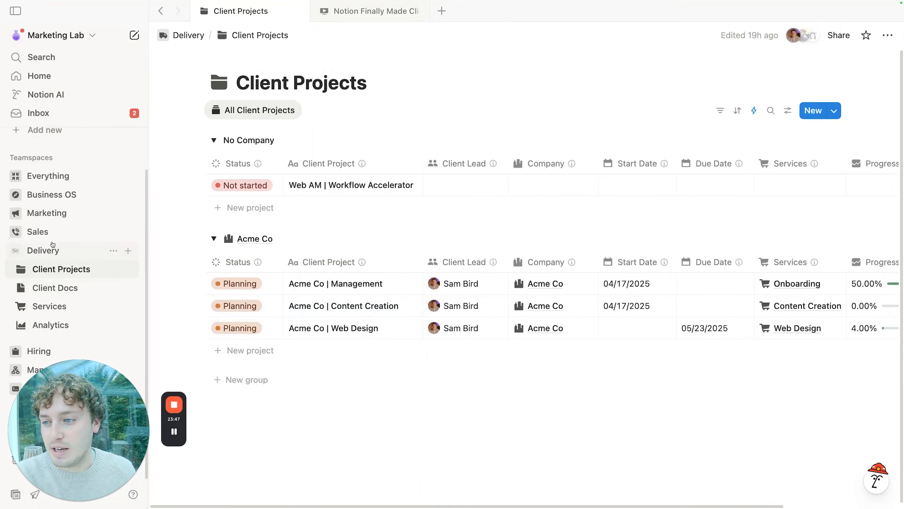
{"action": "left_click", "coordinate": [38, 176]}
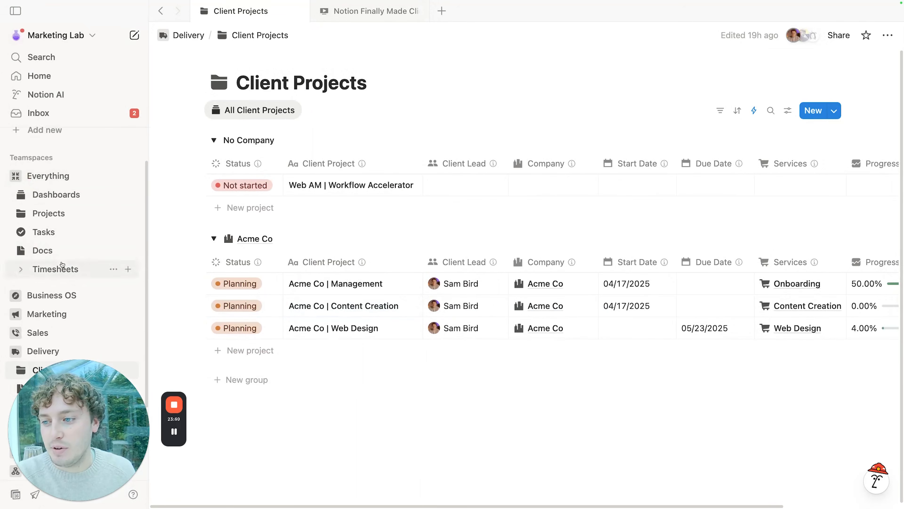
Step: Check page-level sharing access on the Tasks database's All Open Tasks view
{"action": "left_click", "coordinate": [64, 234]}
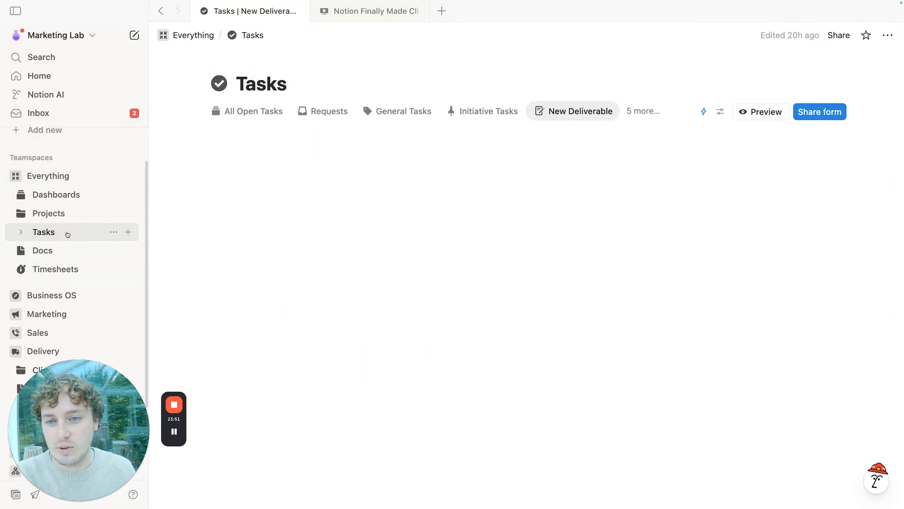
{"action": "left_click", "coordinate": [254, 111]}
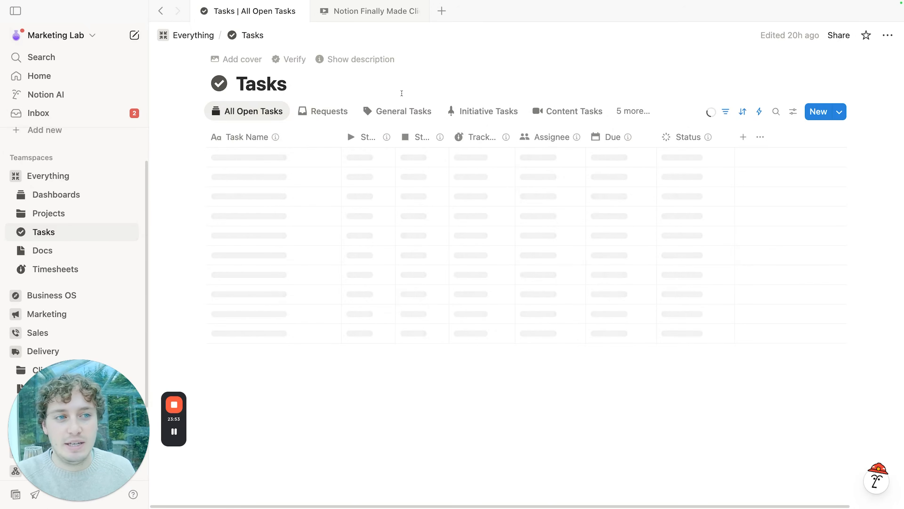
{"action": "left_click", "coordinate": [839, 35]}
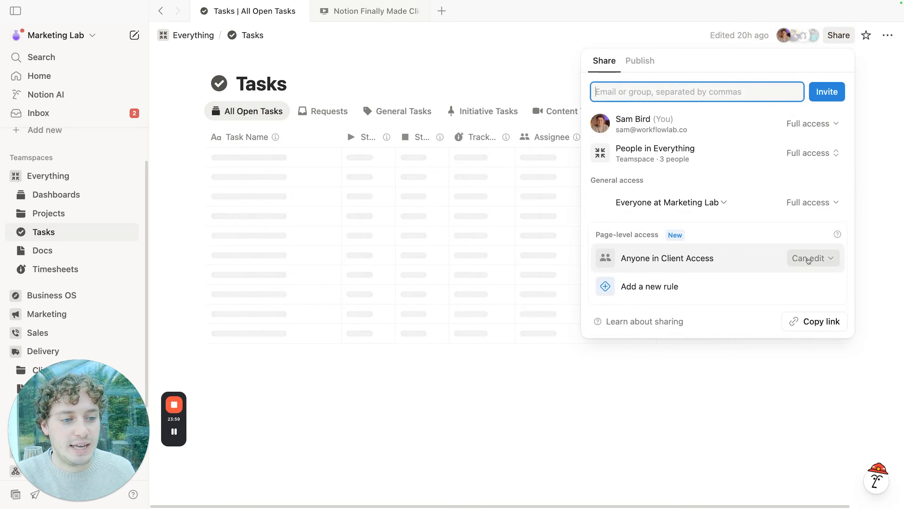
{"action": "left_click", "coordinate": [454, 71]}
Step: Check the Docs database's sharing and peek at the Notion Onboarding SOP, then return to Client Projects
{"action": "left_click", "coordinate": [66, 255]}
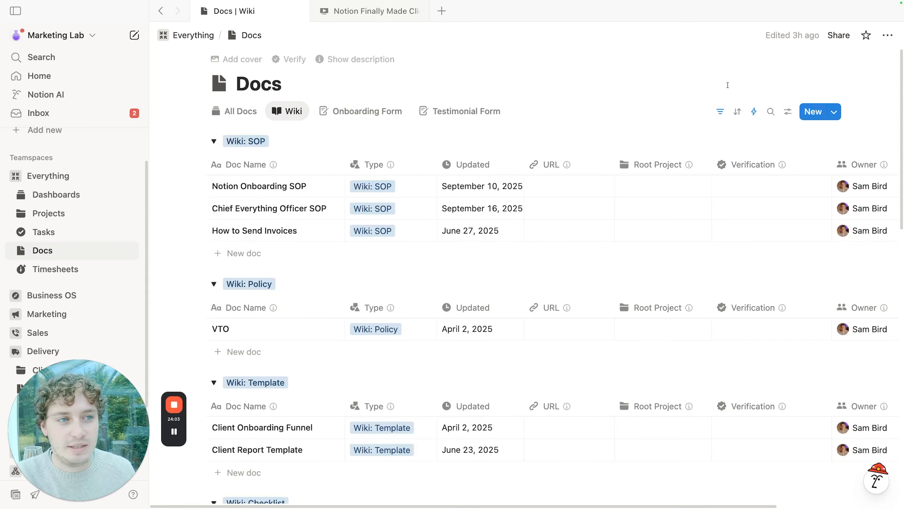
{"action": "left_click", "coordinate": [839, 35]}
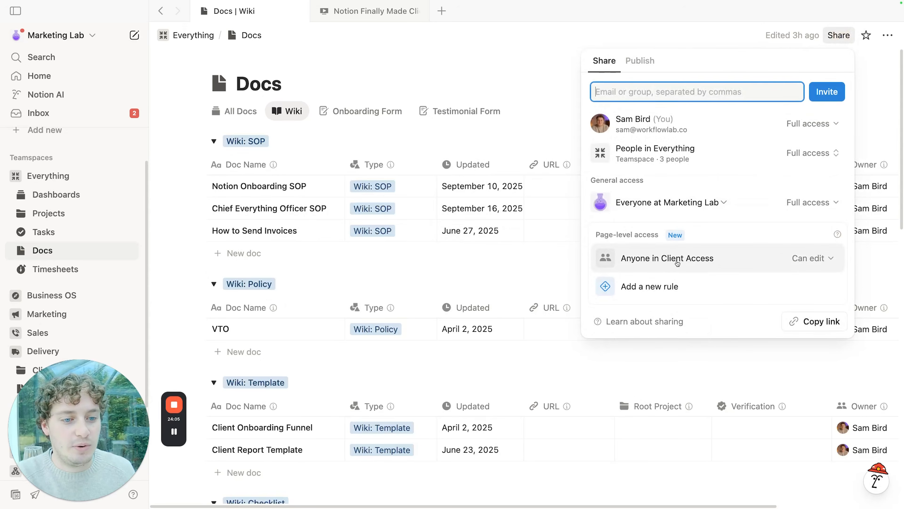
{"action": "left_click", "coordinate": [534, 140]}
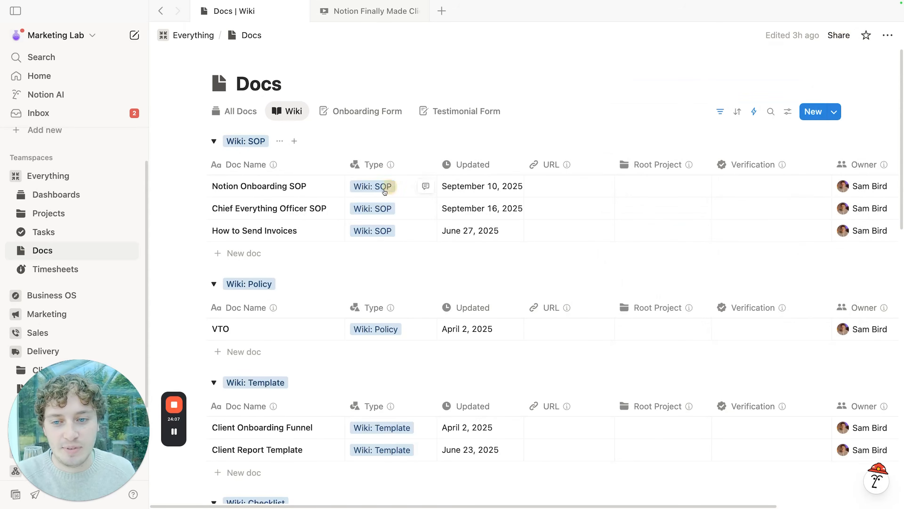
{"action": "left_click", "coordinate": [325, 186]}
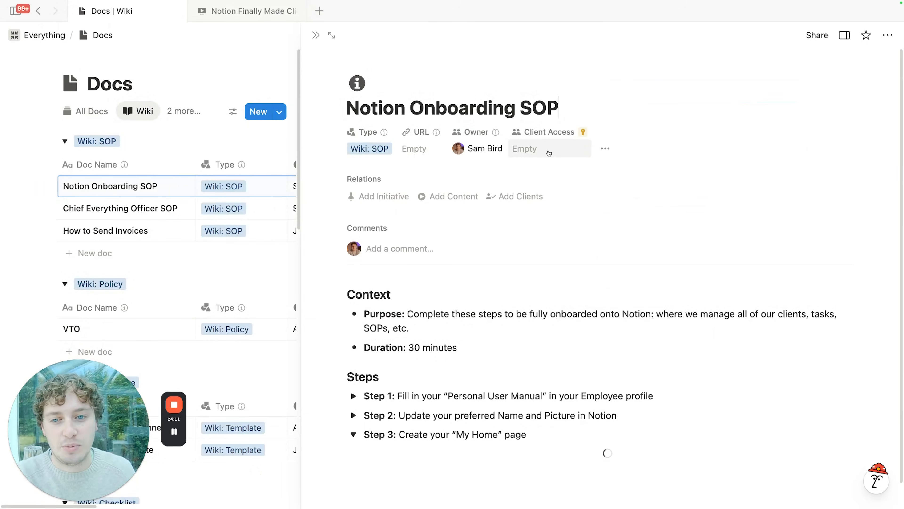
{"action": "left_click", "coordinate": [316, 35]}
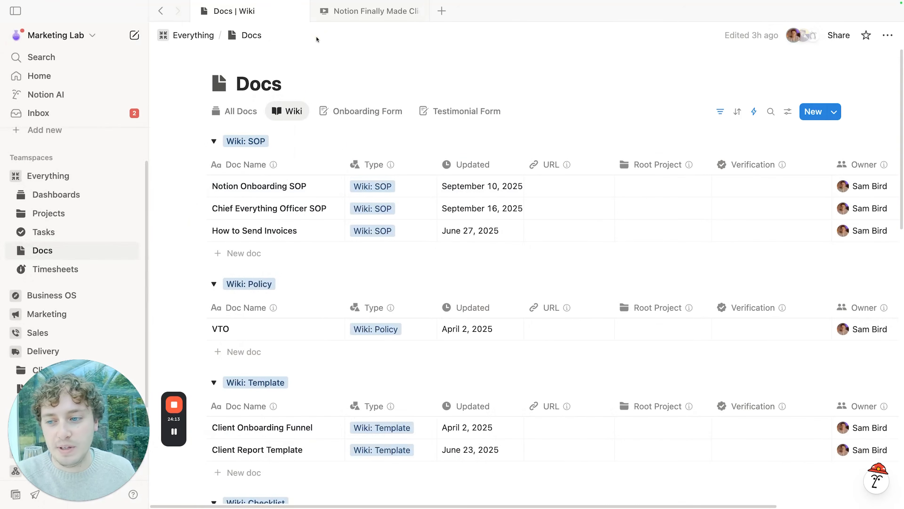
{"action": "scroll", "coordinate": [87, 246], "scroll_direction": "down", "scroll_amount": 3}
{"action": "left_click", "coordinate": [63, 271]}
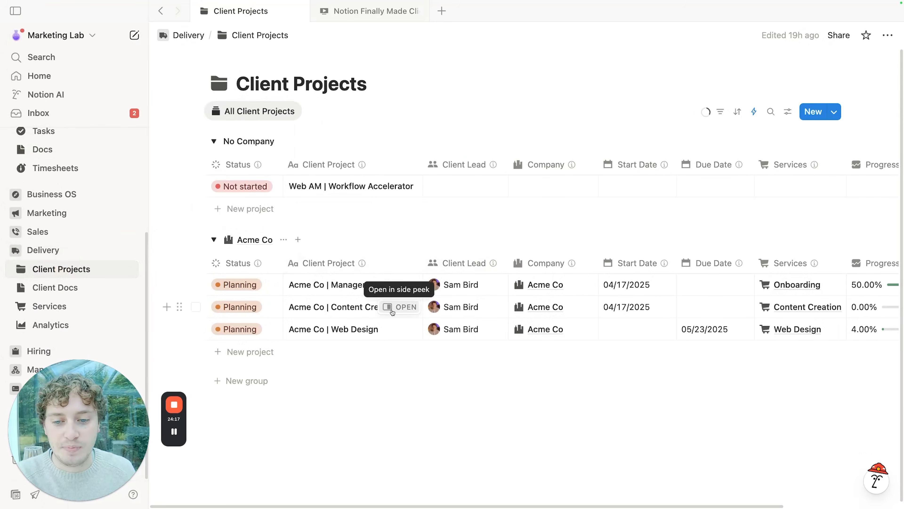
Step: Open Acme Co | Content Creation as a full page, check its sharing, and show its Tasks list
{"action": "left_click", "coordinate": [395, 308]}
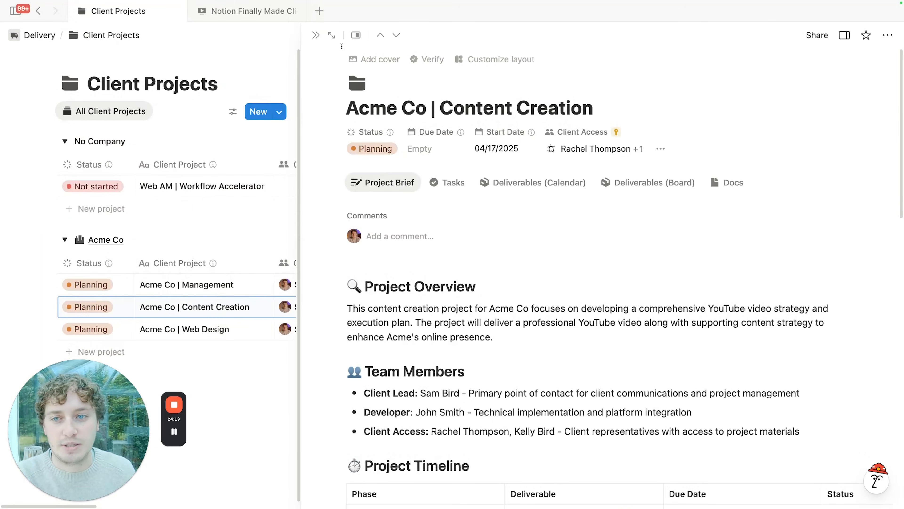
{"action": "left_click", "coordinate": [331, 35]}
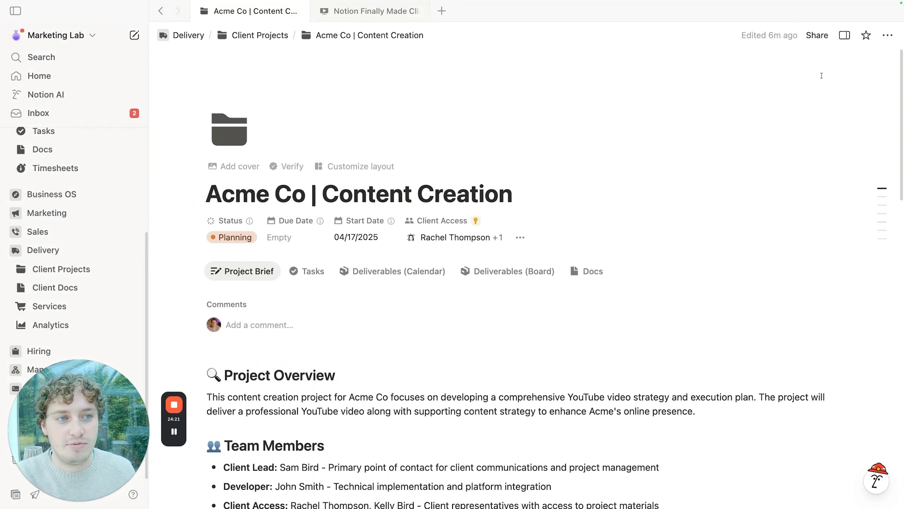
{"action": "left_click", "coordinate": [826, 40]}
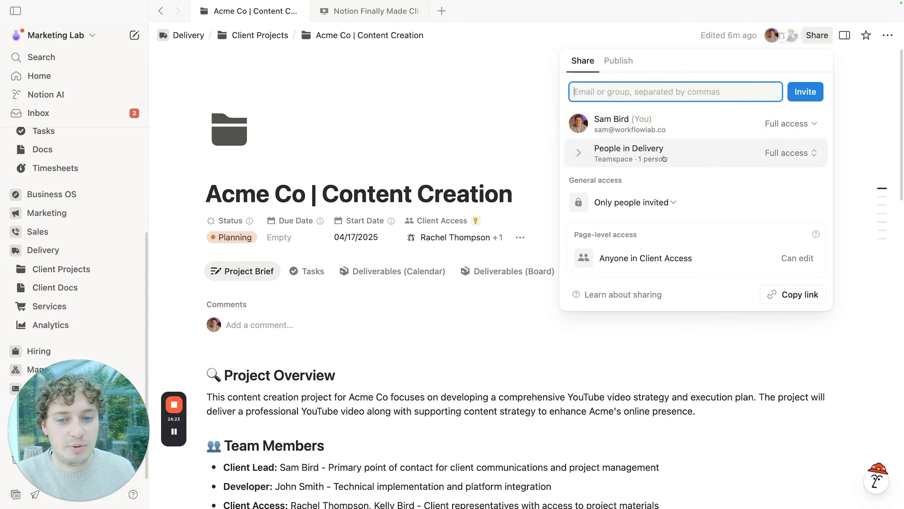
{"action": "left_click", "coordinate": [486, 103]}
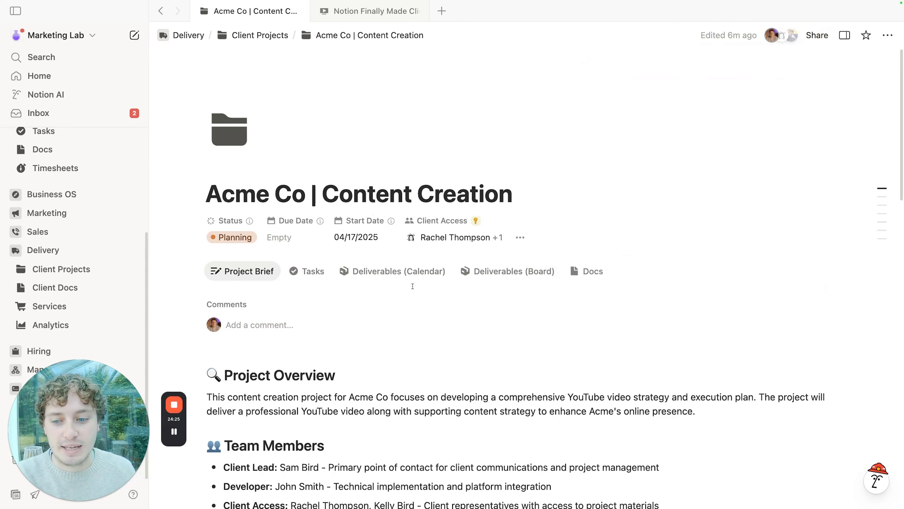
{"action": "scroll", "coordinate": [323, 176], "scroll_direction": "down", "scroll_amount": 3}
{"action": "left_click", "coordinate": [323, 174]}
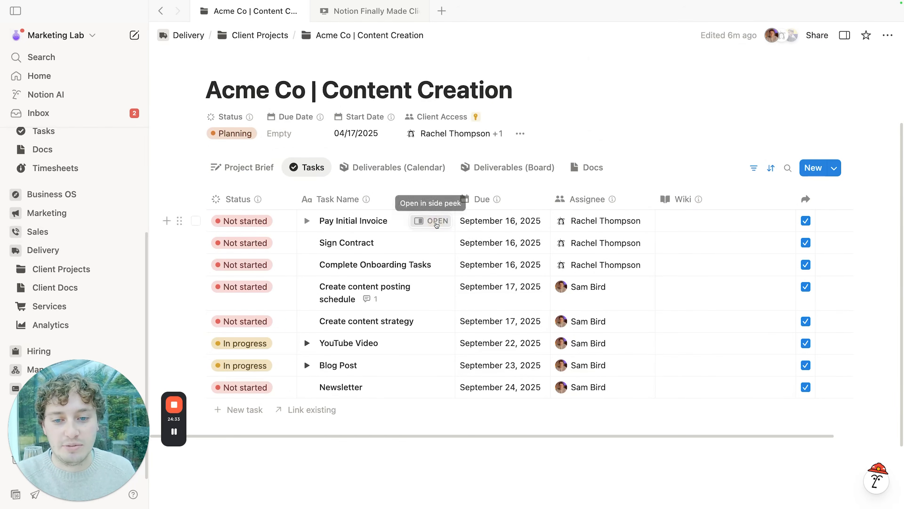
Step: Preview the Pay Initial Invoice task, then scroll through the project's task list
{"action": "left_click", "coordinate": [437, 220]}
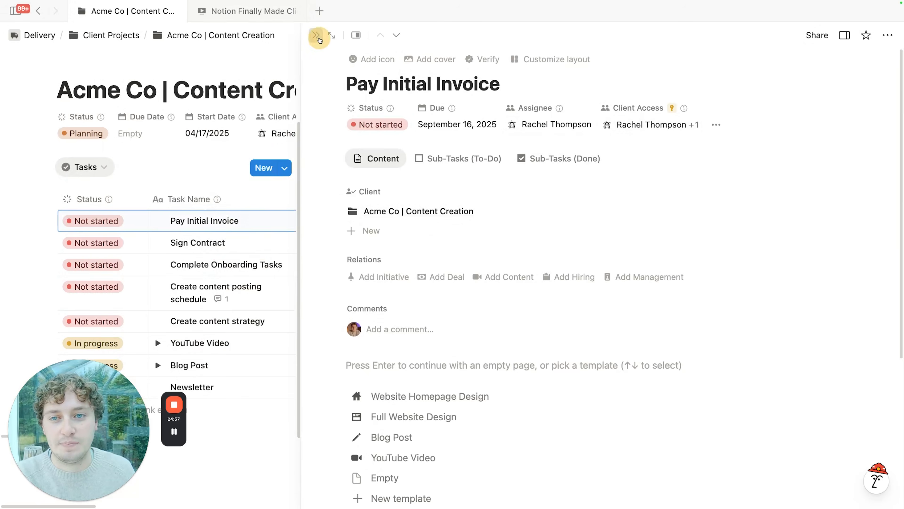
{"action": "left_click", "coordinate": [316, 35]}
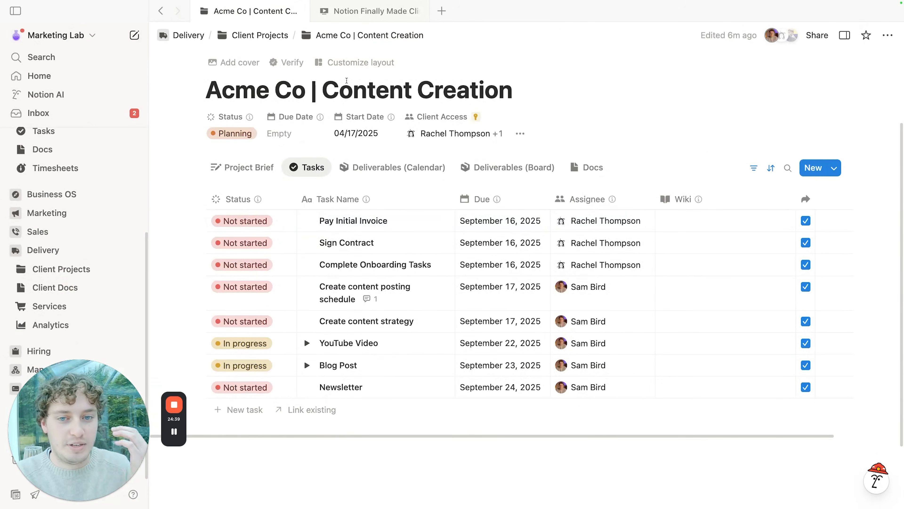
{"action": "scroll", "coordinate": [399, 106], "scroll_direction": "up", "scroll_amount": 3}
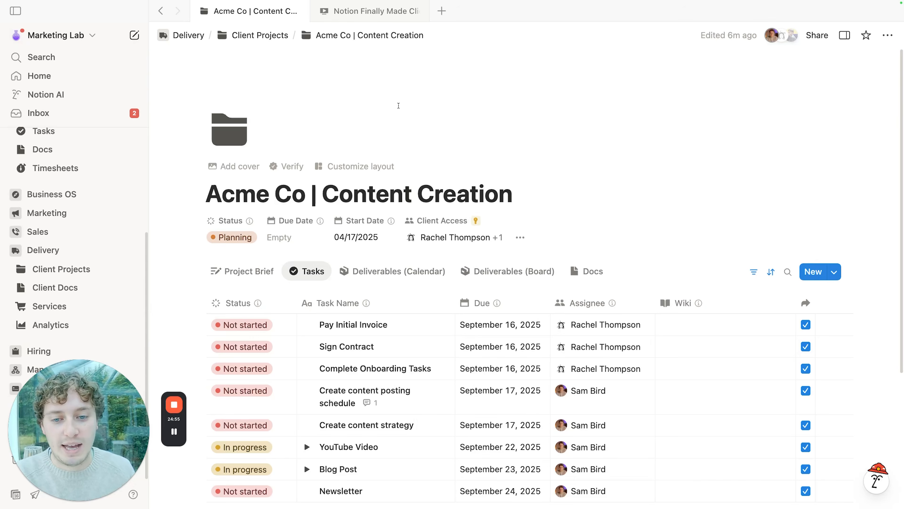
{"action": "scroll", "coordinate": [463, 250], "scroll_direction": "down", "scroll_amount": 5}
{"action": "scroll", "coordinate": [498, 285], "scroll_direction": "up", "scroll_amount": 5}
{"action": "mouse_move", "coordinate": [514, 313]}
{"action": "scroll", "coordinate": [514, 314], "scroll_direction": "down", "scroll_amount": 3}
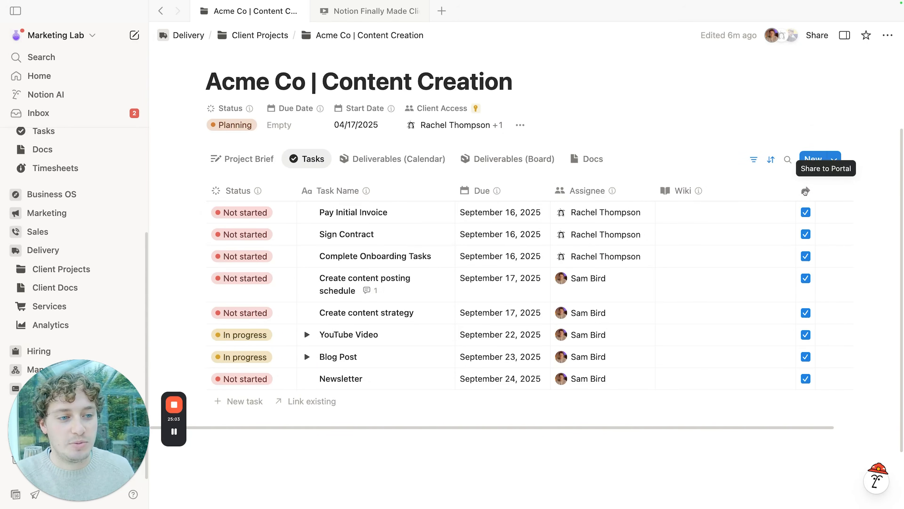
{"action": "scroll", "coordinate": [464, 235], "scroll_direction": "up", "scroll_amount": 1}
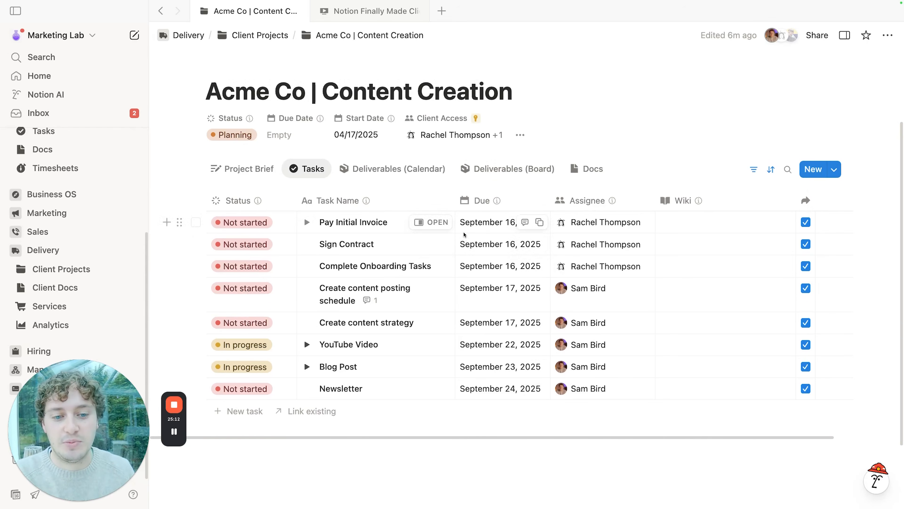
Step: Peek at Pay Initial Invoice again, then go to the Client Projects database
{"action": "left_click", "coordinate": [431, 221]}
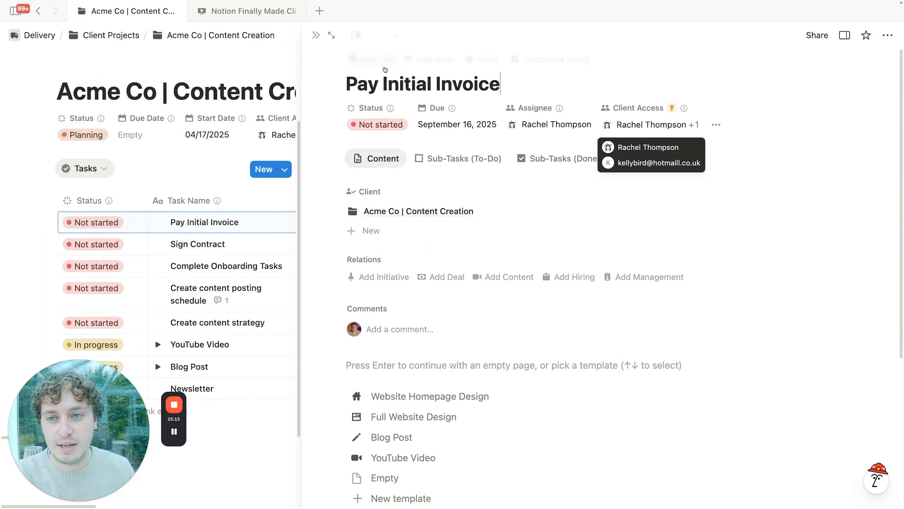
{"action": "left_click", "coordinate": [316, 35]}
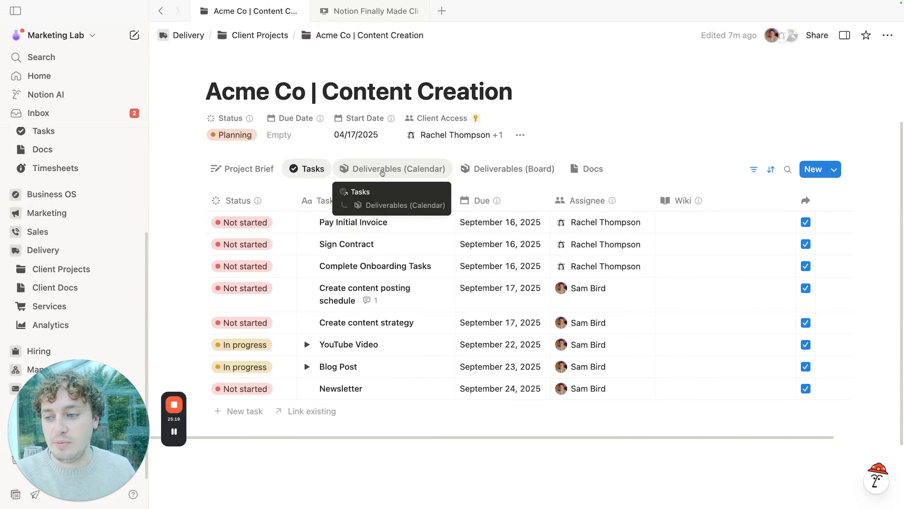
{"action": "left_click", "coordinate": [80, 270]}
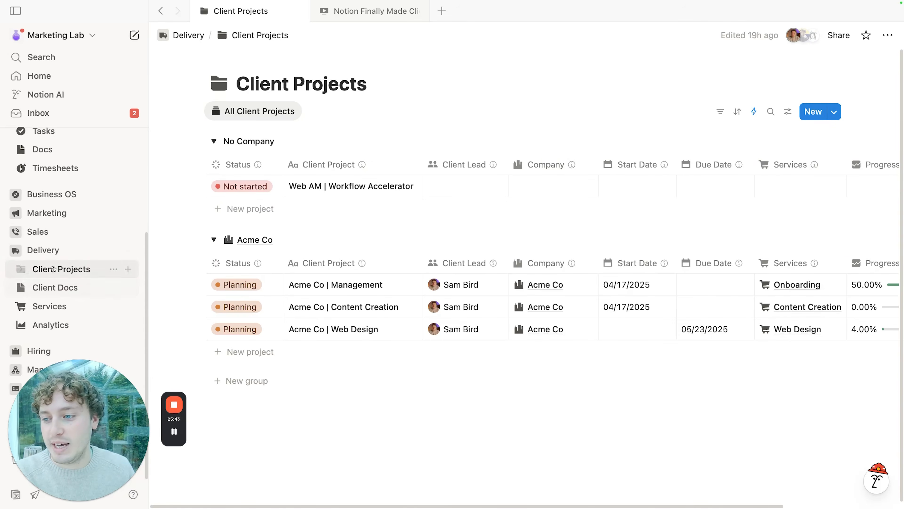
Step: Expand Sales, open the Companies database, and view the Acme Co record as a full page
{"action": "left_click", "coordinate": [38, 232]}
{"action": "scroll", "coordinate": [79, 252], "scroll_direction": "down", "scroll_amount": 1}
{"action": "scroll", "coordinate": [80, 253], "scroll_direction": "down", "scroll_amount": 2}
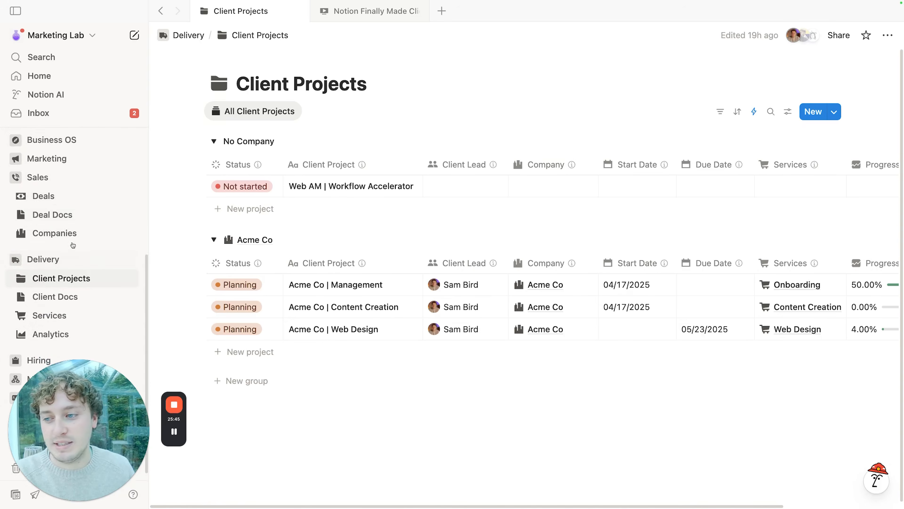
{"action": "left_click", "coordinate": [62, 233]}
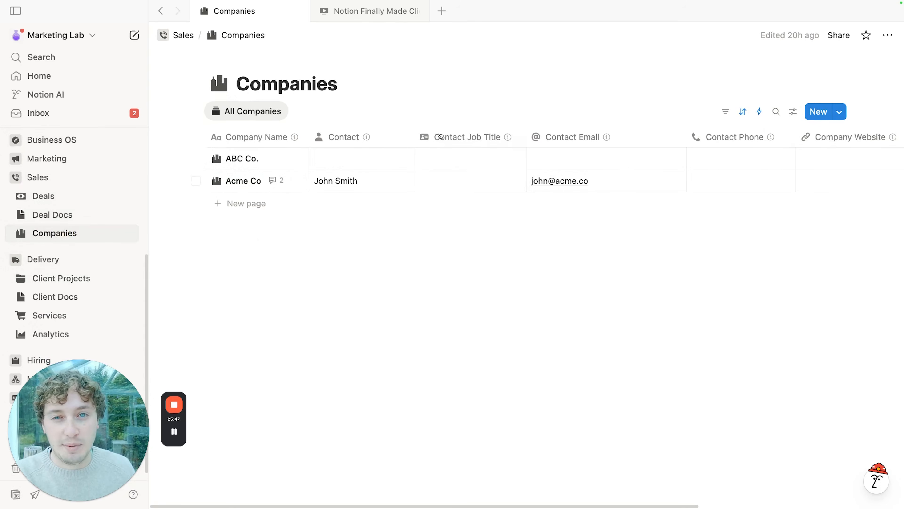
{"action": "left_click", "coordinate": [243, 181]}
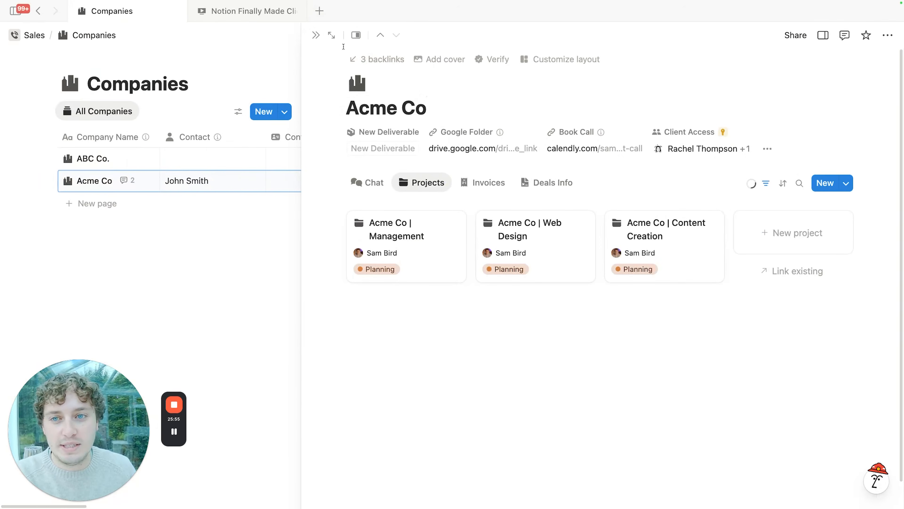
{"action": "left_click", "coordinate": [329, 35]}
{"action": "scroll", "coordinate": [521, 164], "scroll_direction": "down", "scroll_amount": 3}
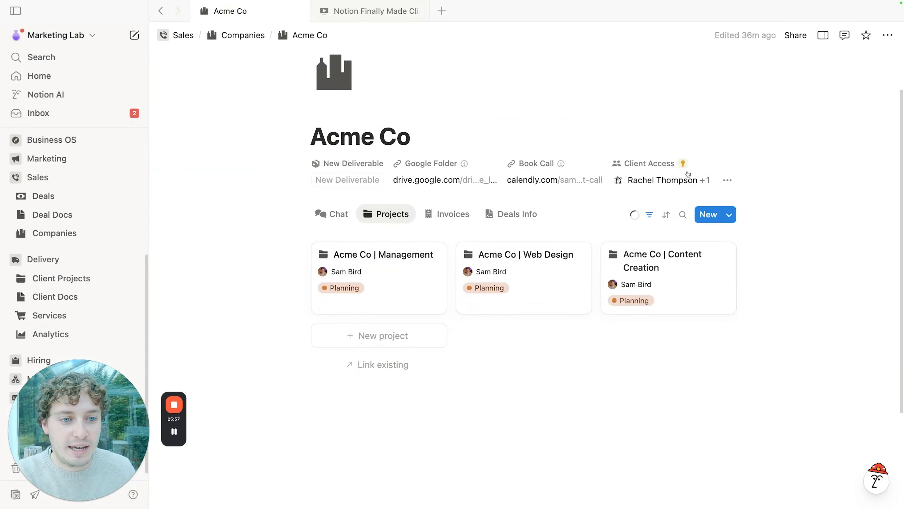
{"action": "left_click", "coordinate": [244, 35]}
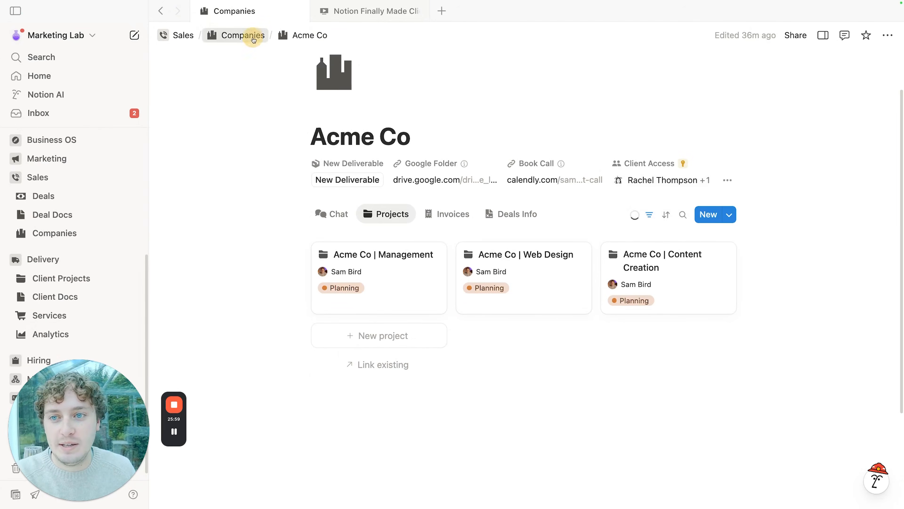
Step: Check the Companies database's sharing, then open Acme Co as a full page
{"action": "left_click", "coordinate": [839, 35]}
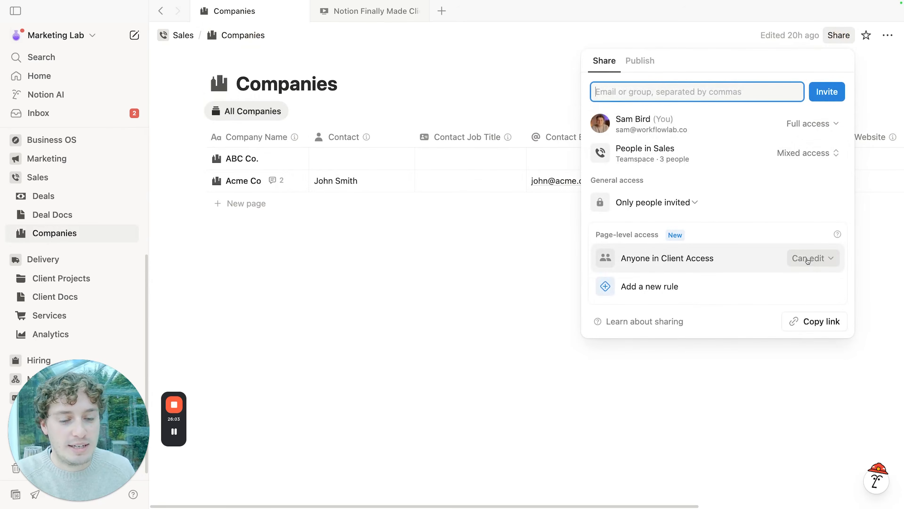
{"action": "left_click", "coordinate": [377, 271]}
{"action": "left_click", "coordinate": [284, 180]}
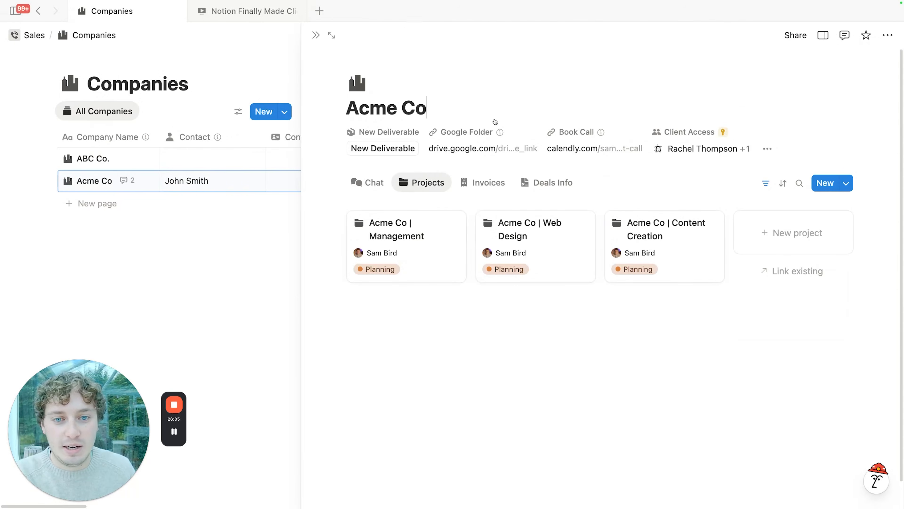
{"action": "left_click", "coordinate": [332, 35]}
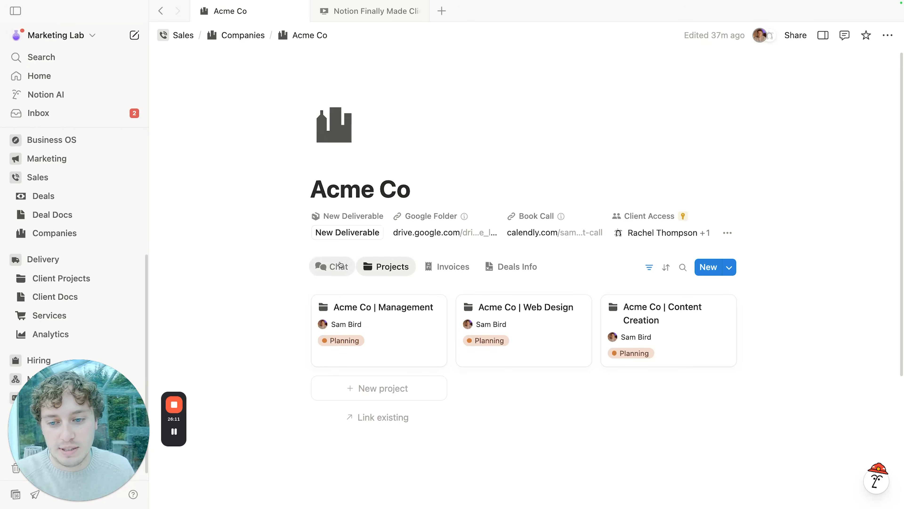
Step: Show the Acme Co chat view and check who has access to the page
{"action": "left_click", "coordinate": [325, 266]}
{"action": "scroll", "coordinate": [265, 240], "scroll_direction": "down", "scroll_amount": 2}
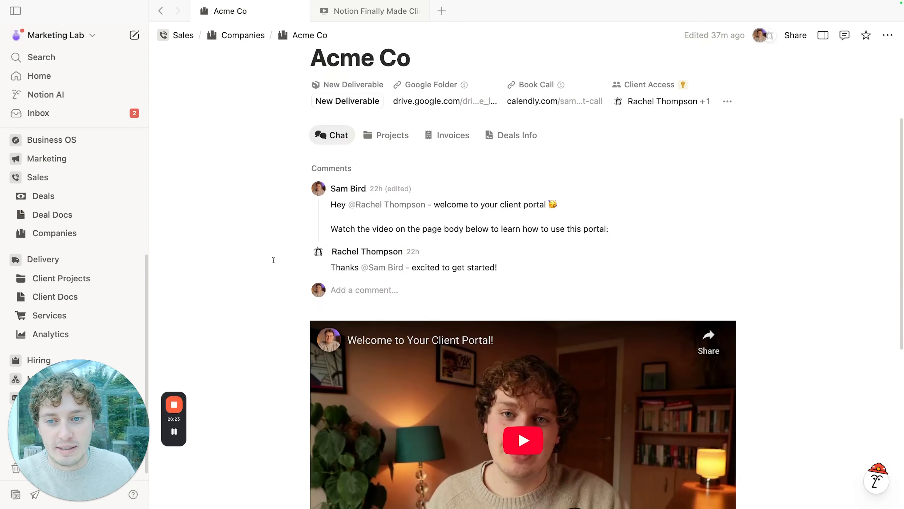
{"action": "scroll", "coordinate": [281, 259], "scroll_direction": "up", "scroll_amount": 4}
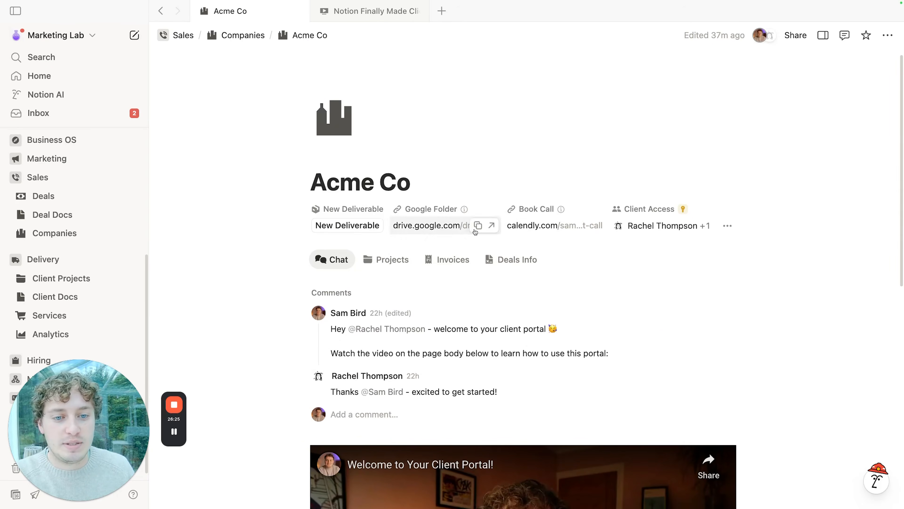
{"action": "scroll", "coordinate": [279, 259], "scroll_direction": "down", "scroll_amount": 1}
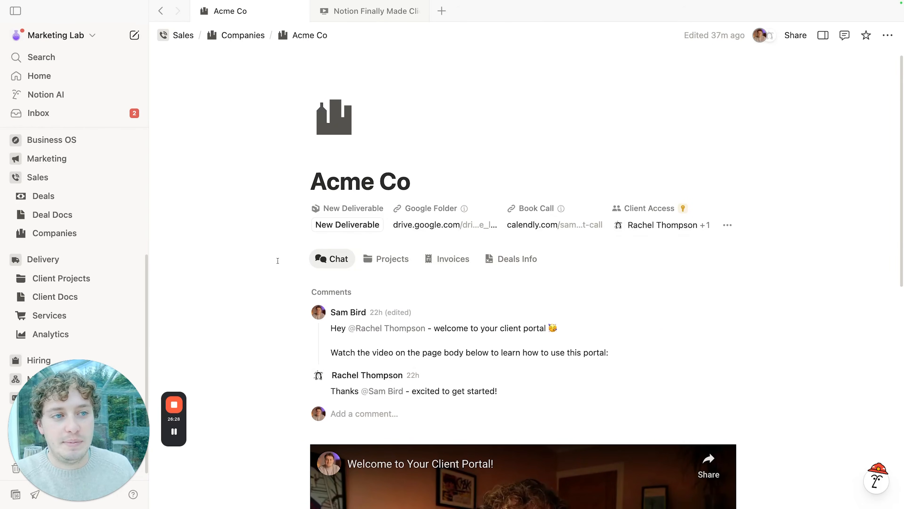
{"action": "left_click", "coordinate": [795, 35]}
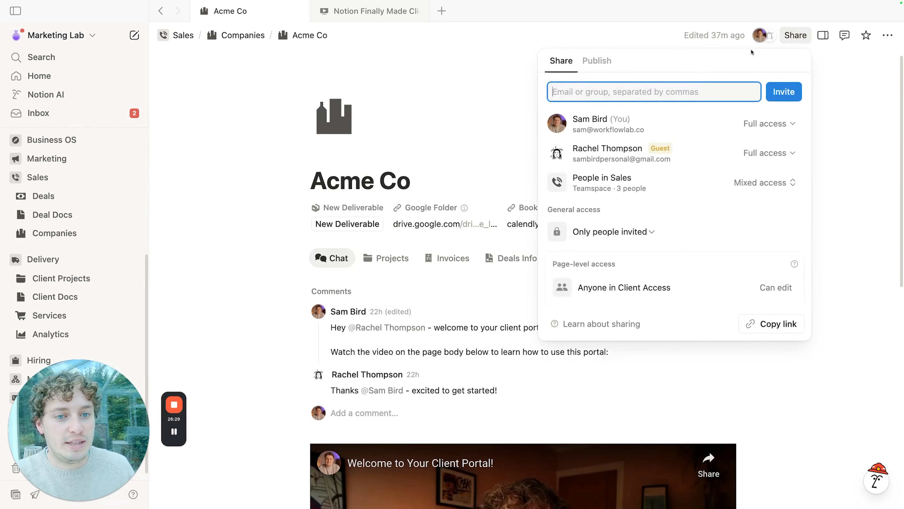
{"action": "left_click", "coordinate": [475, 121]}
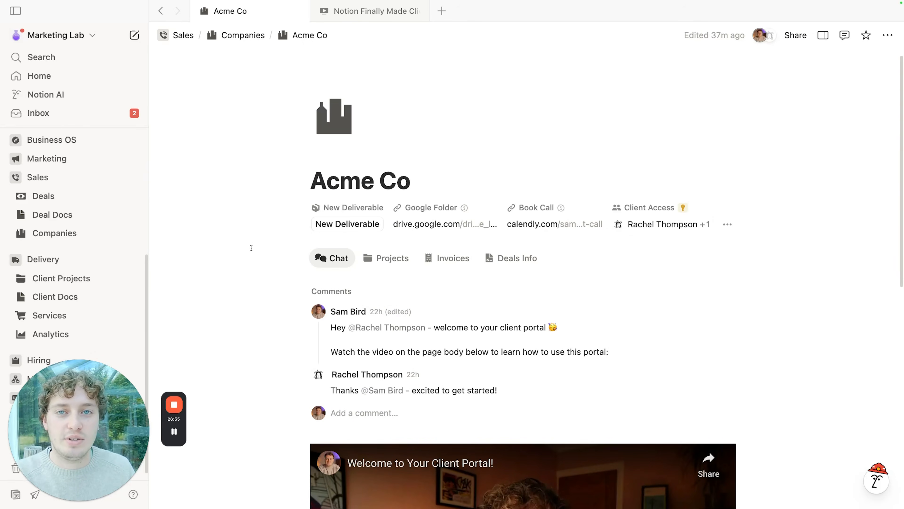
Step: Switch to the Acme Co projects view and open Acme Co | Web Design
{"action": "scroll", "coordinate": [251, 248], "scroll_direction": "down", "scroll_amount": 3}
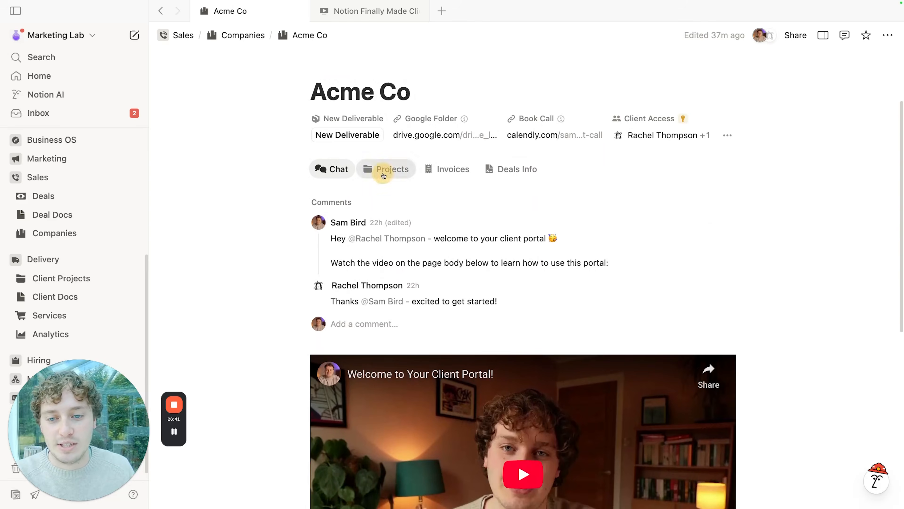
{"action": "left_click", "coordinate": [383, 174]}
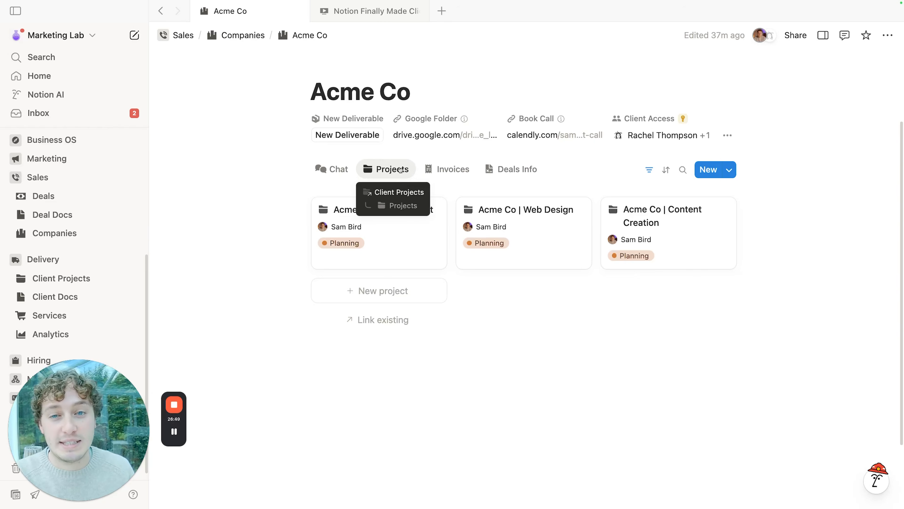
{"action": "left_click", "coordinate": [552, 237]}
{"action": "scroll", "coordinate": [408, 271], "scroll_direction": "down", "scroll_amount": 5}
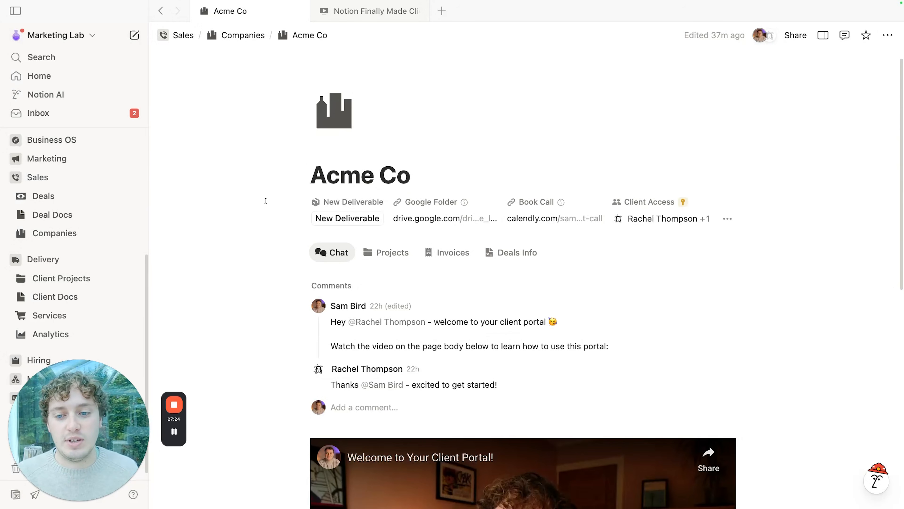
Step: In the browser's client view, open Pay Initial Invoice and view its status options without changing them
{"action": "mouse_move", "coordinate": [481, 502]}
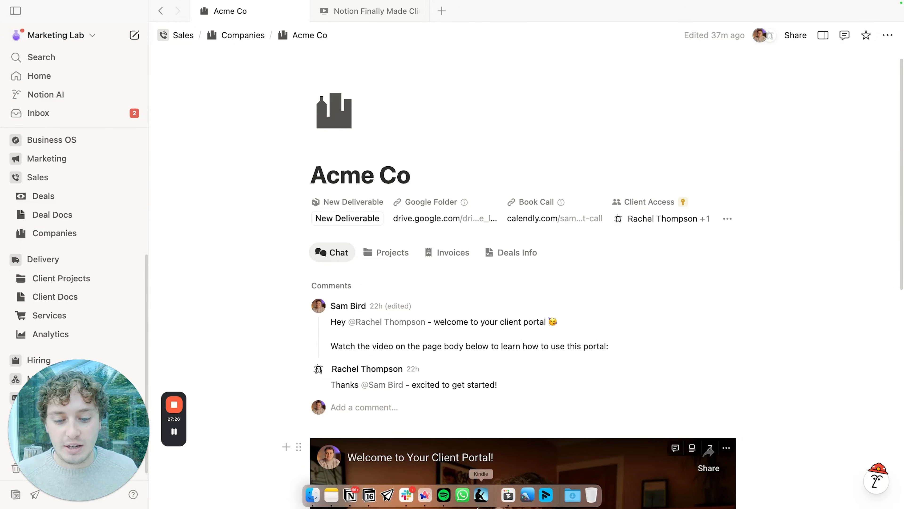
{"action": "left_click", "coordinate": [425, 496]}
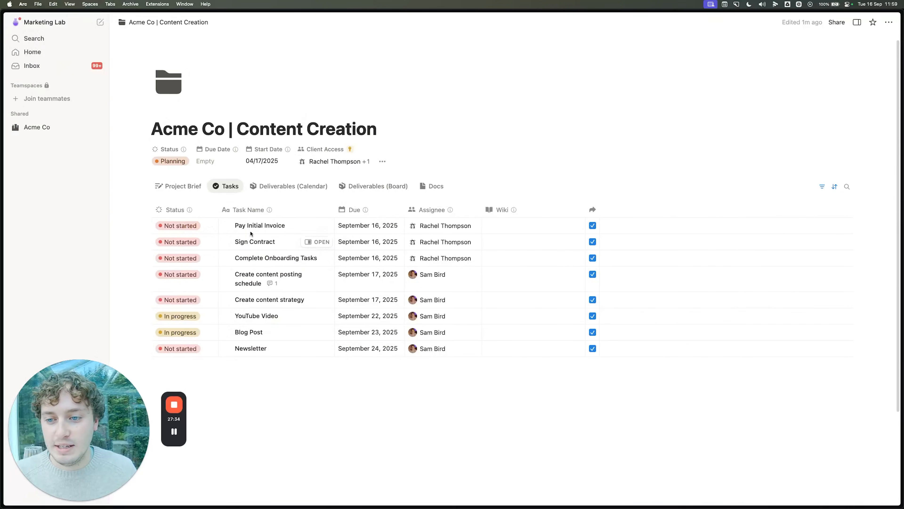
{"action": "left_click", "coordinate": [318, 226]}
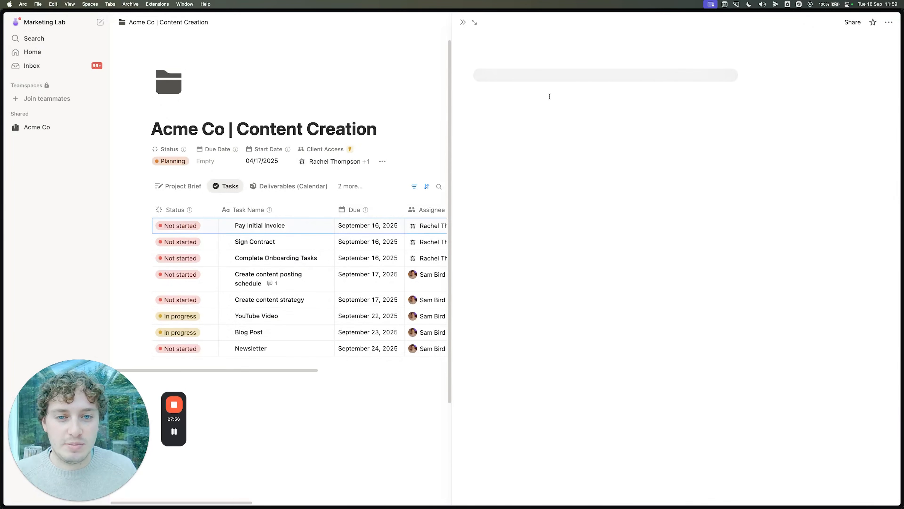
{"action": "left_click", "coordinate": [510, 89]}
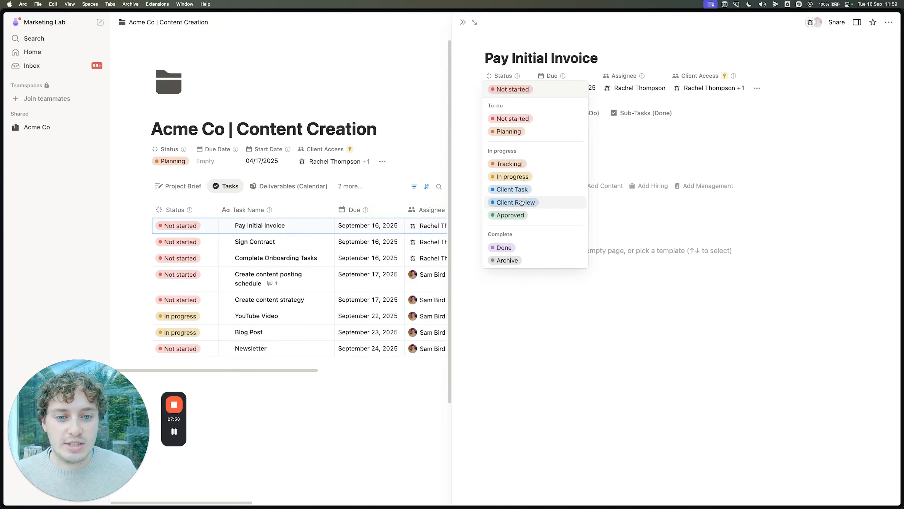
{"action": "left_click", "coordinate": [645, 136]}
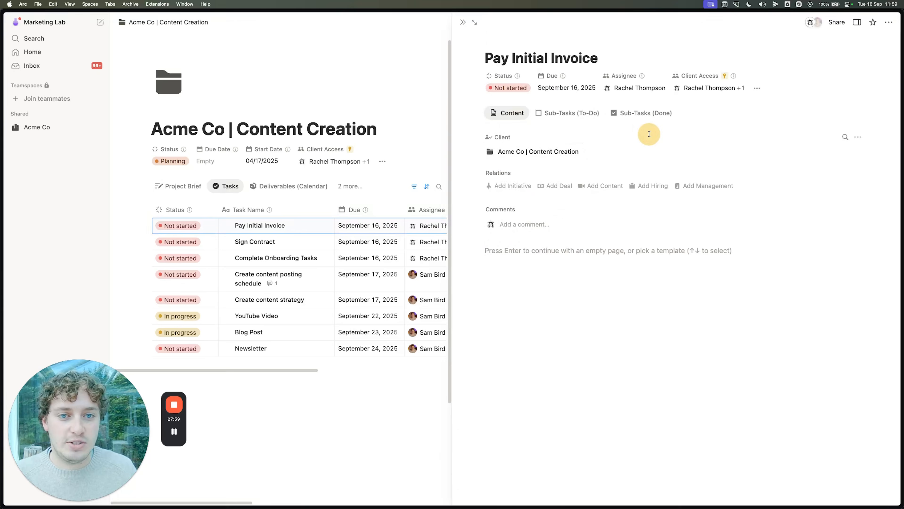
{"action": "left_click", "coordinate": [463, 23]}
Step: Switch the project to the Deliverables (Board) view
{"action": "scroll", "coordinate": [187, 312], "scroll_direction": "down", "scroll_amount": 2}
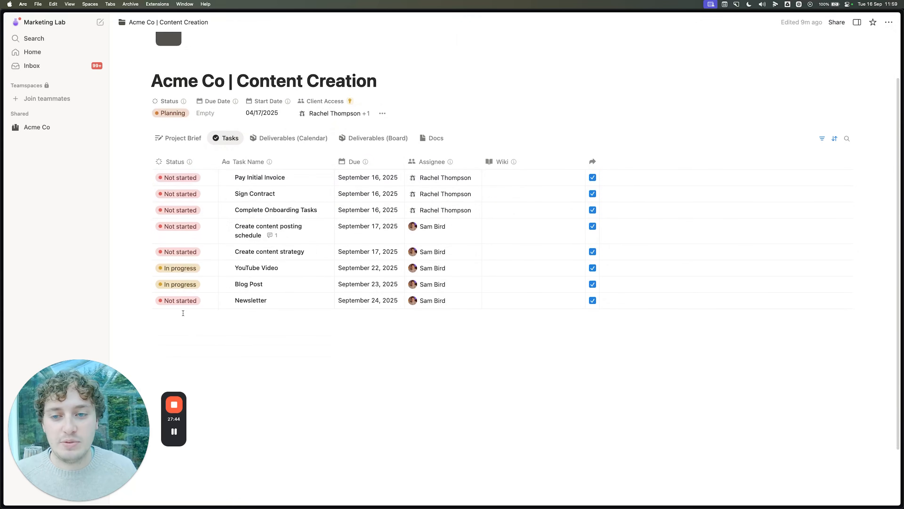
{"action": "scroll", "coordinate": [183, 313], "scroll_direction": "up", "scroll_amount": 1}
{"action": "left_click", "coordinate": [381, 149]}
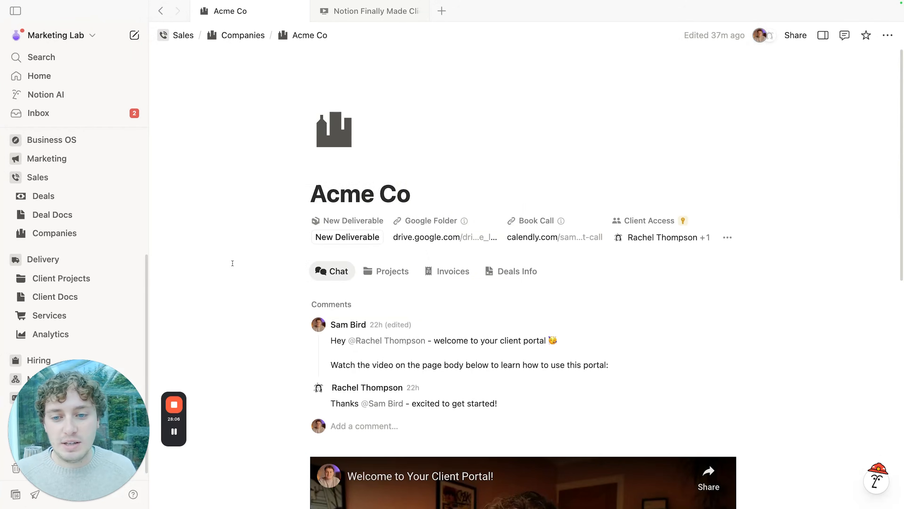
Step: Inspect the New Deliverable button's automation and target page without changing anything
{"action": "left_click", "coordinate": [357, 221]}
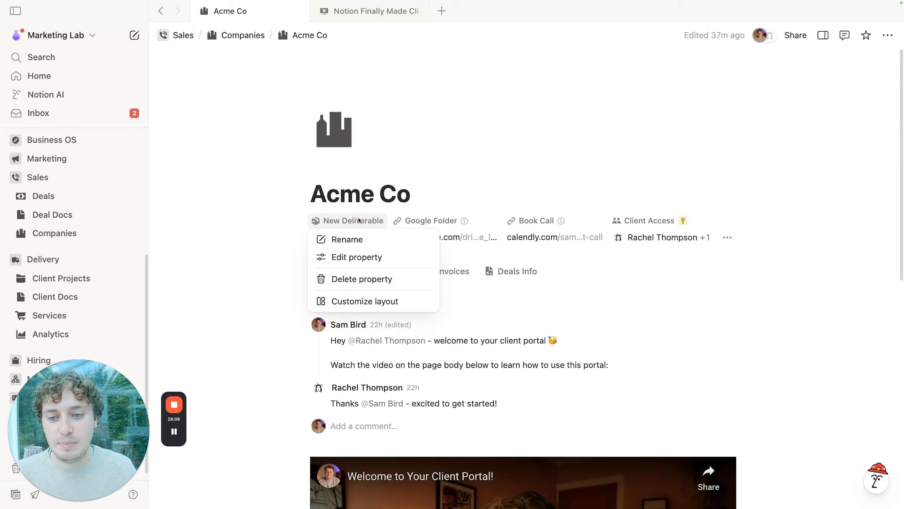
{"action": "left_click", "coordinate": [361, 257]}
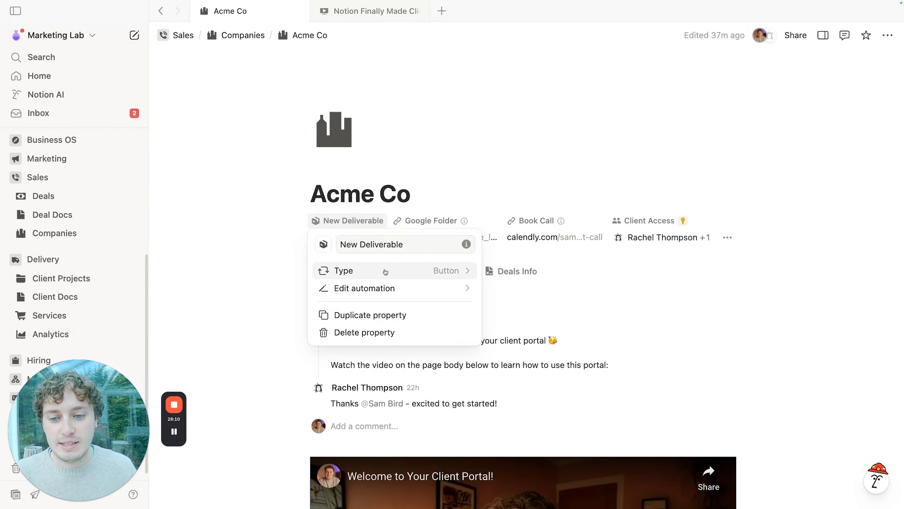
{"action": "left_click", "coordinate": [379, 290]}
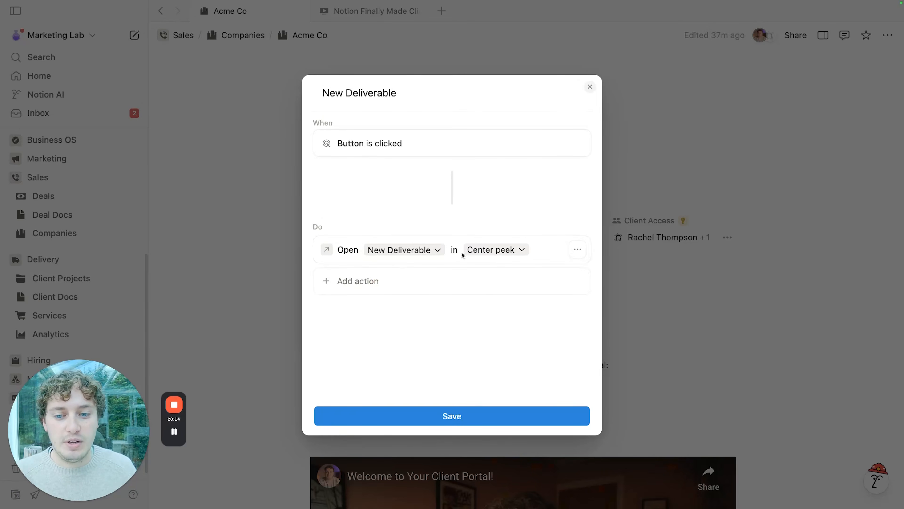
{"action": "left_click", "coordinate": [429, 254]}
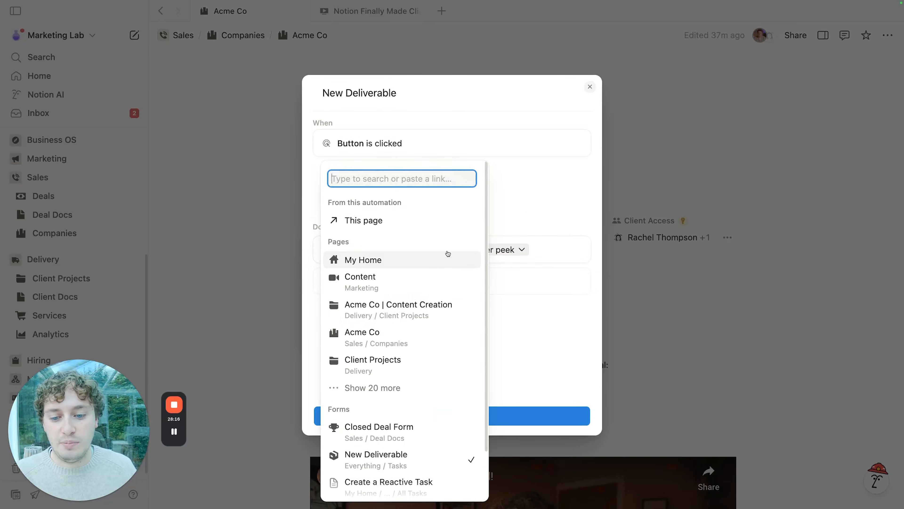
{"action": "left_click", "coordinate": [529, 206]}
{"action": "left_click", "coordinate": [636, 167]}
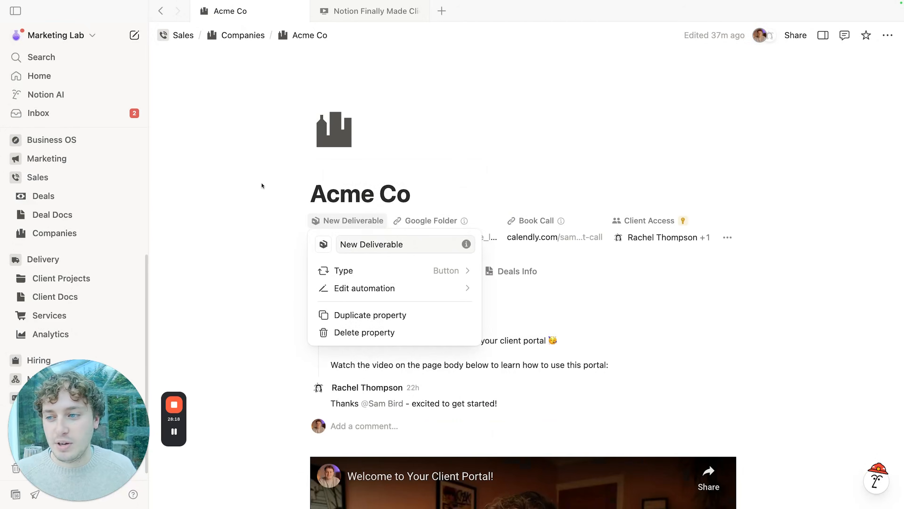
Step: Close the property menu and open the Tasks database's All Open Tasks view
{"action": "key", "text": "Escape"}
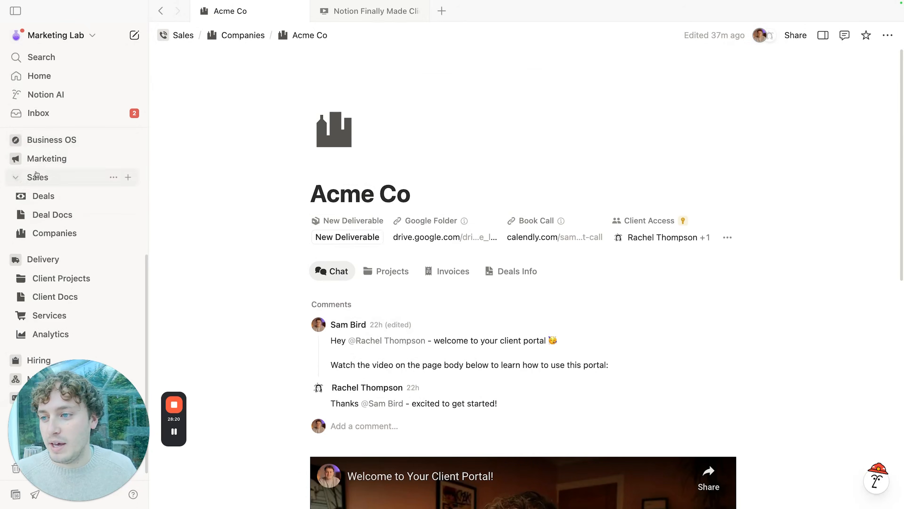
{"action": "scroll", "coordinate": [23, 146], "scroll_direction": "up", "scroll_amount": 5}
{"action": "left_click", "coordinate": [60, 277]}
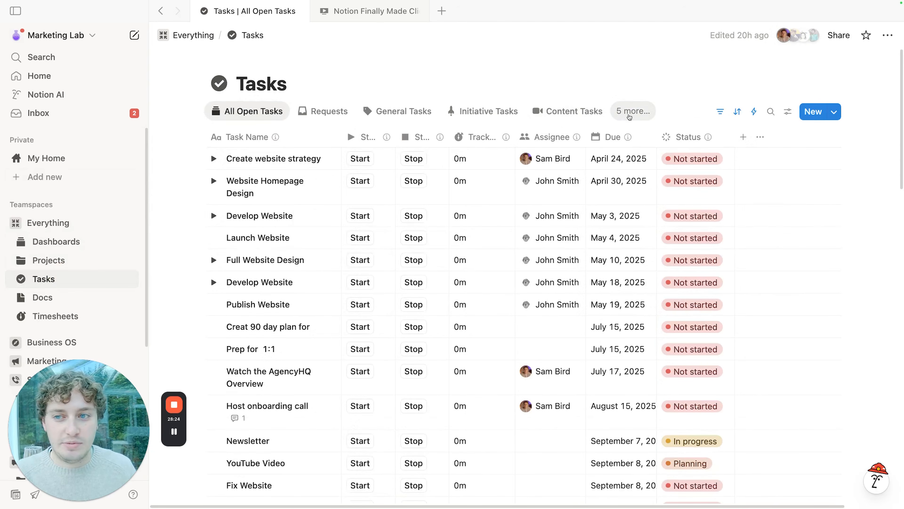
Step: Switch to the New Deliverable form and review its Name of Deliverable, Deliverable type and Client Project questions
{"action": "left_click", "coordinate": [629, 115]}
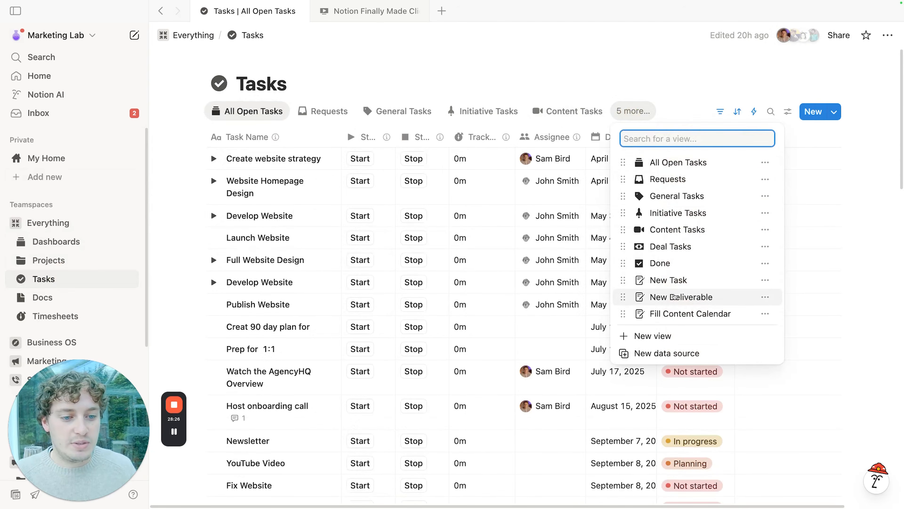
{"action": "left_click", "coordinate": [672, 296]}
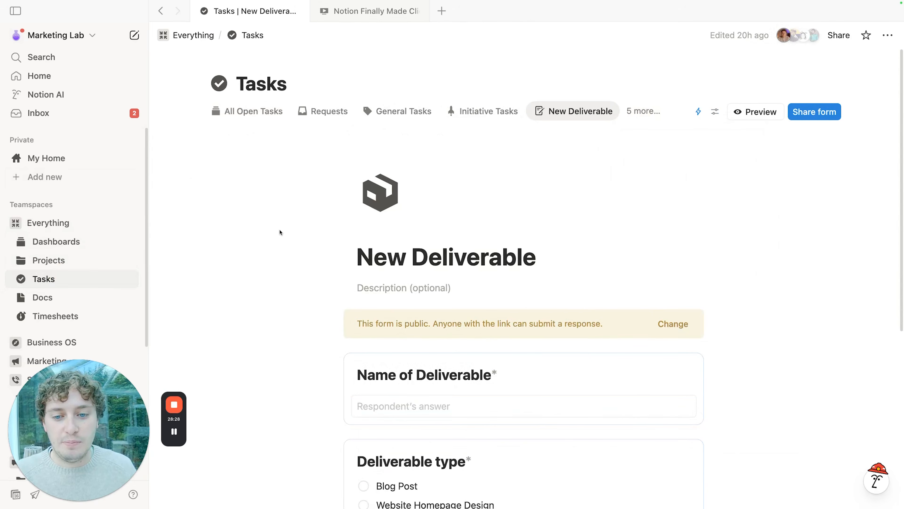
{"action": "scroll", "coordinate": [280, 232], "scroll_direction": "down", "scroll_amount": 3}
{"action": "scroll", "coordinate": [280, 231], "scroll_direction": "down", "scroll_amount": 2}
{"action": "left_click", "coordinate": [452, 214]}
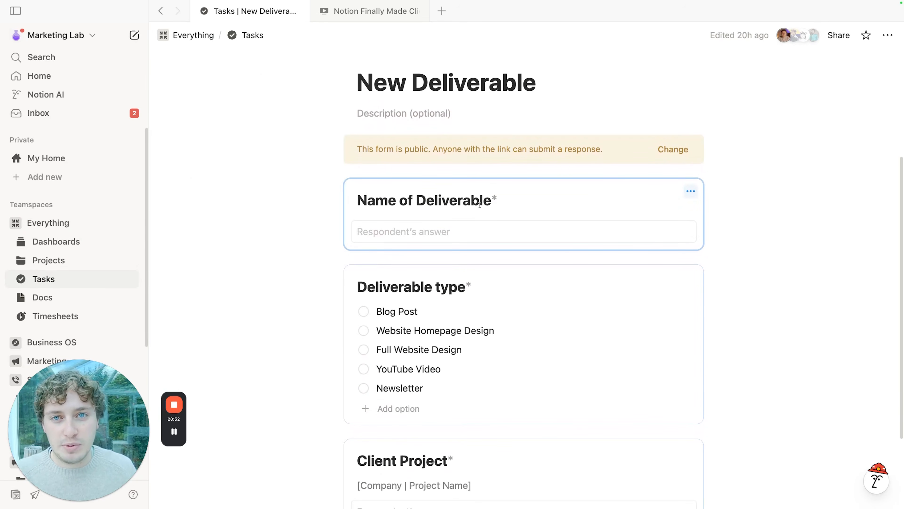
{"action": "scroll", "coordinate": [381, 238], "scroll_direction": "down", "scroll_amount": 2}
{"action": "left_click", "coordinate": [394, 261]}
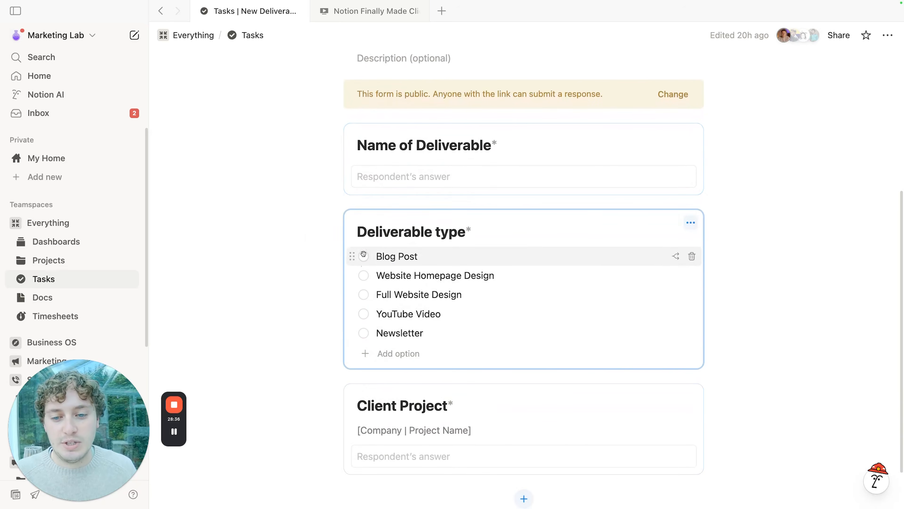
{"action": "scroll", "coordinate": [289, 204], "scroll_direction": "down", "scroll_amount": 2}
{"action": "left_click", "coordinate": [422, 402]}
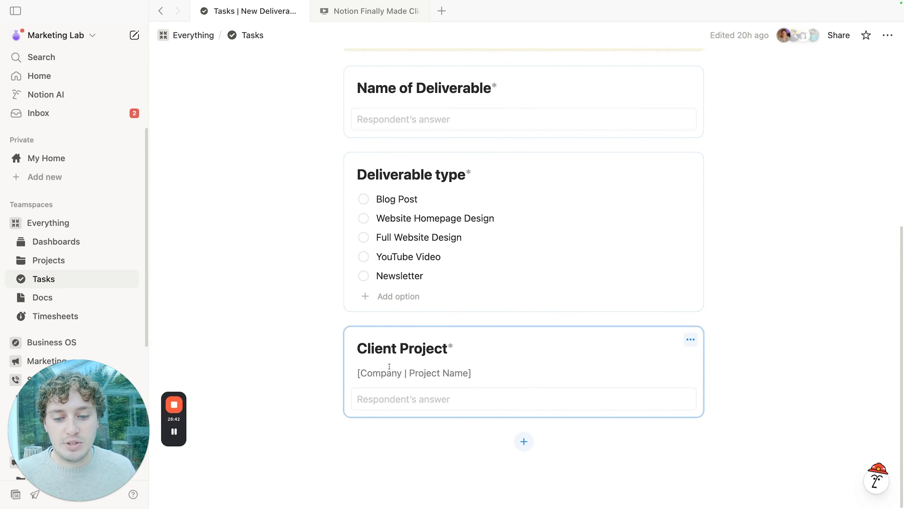
{"action": "scroll", "coordinate": [426, 366], "scroll_direction": "up", "scroll_amount": 9}
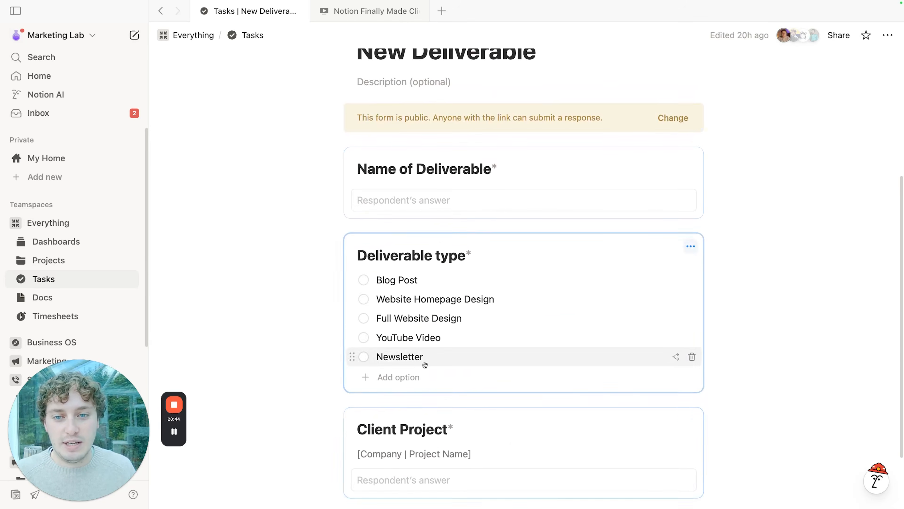
Step: Check the form's public sharing settings, then switch to the Requests view
{"action": "left_click", "coordinate": [823, 89]}
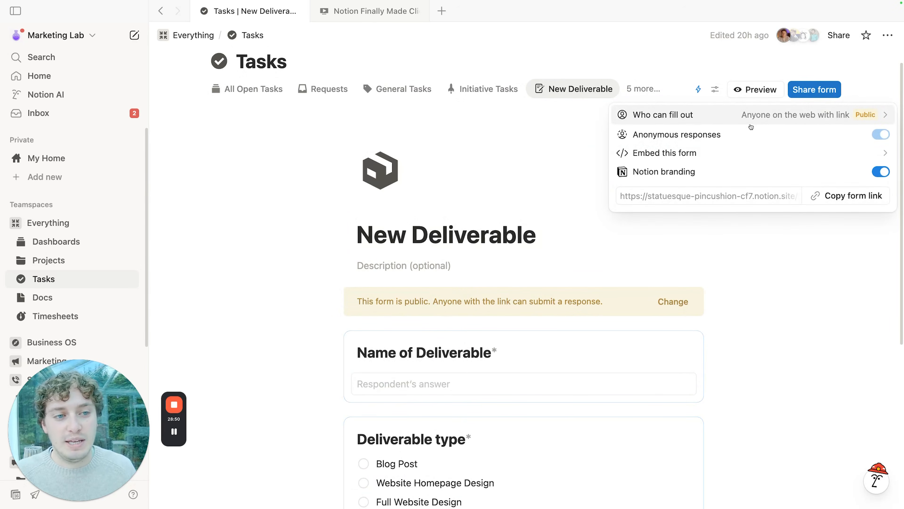
{"action": "left_click", "coordinate": [526, 165]}
{"action": "scroll", "coordinate": [488, 198], "scroll_direction": "up", "scroll_amount": 1}
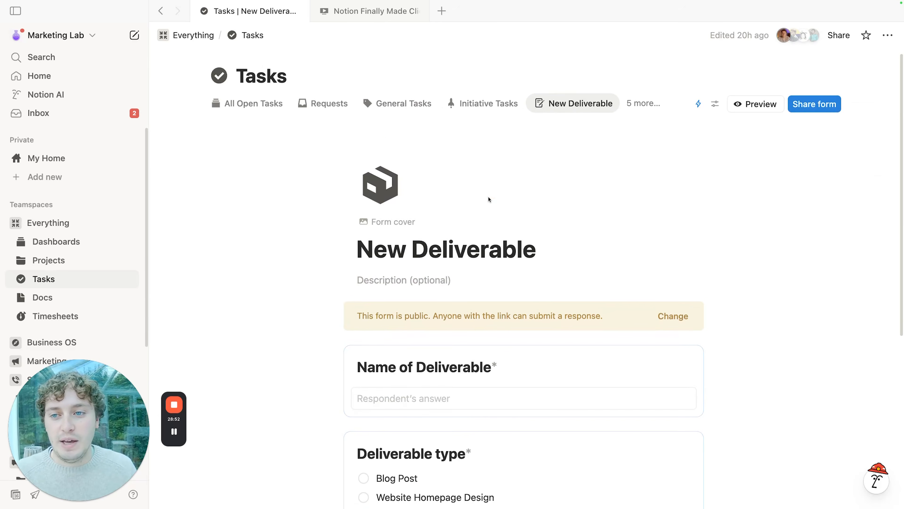
{"action": "left_click", "coordinate": [322, 113]}
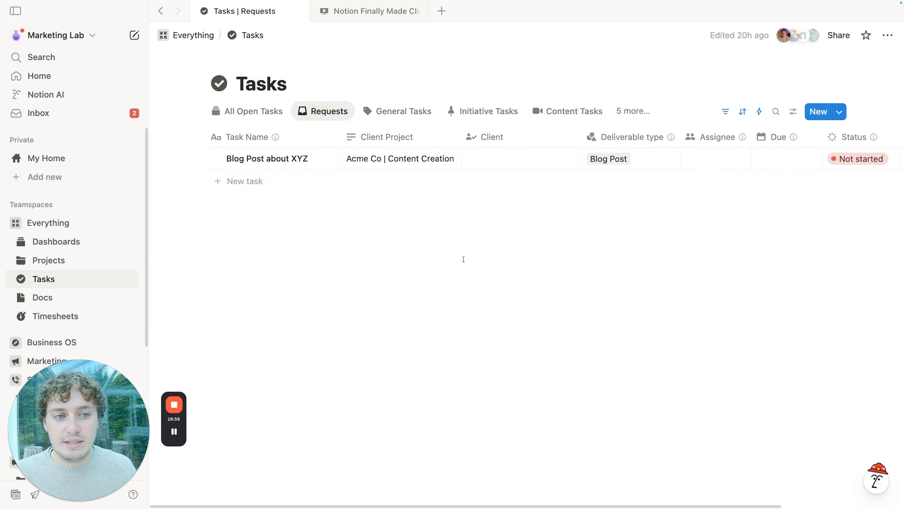
Step: Review the Requests view's filter rules, then hide the sort and filter bar
{"action": "left_click", "coordinate": [725, 111]}
{"action": "left_click", "coordinate": [294, 141]}
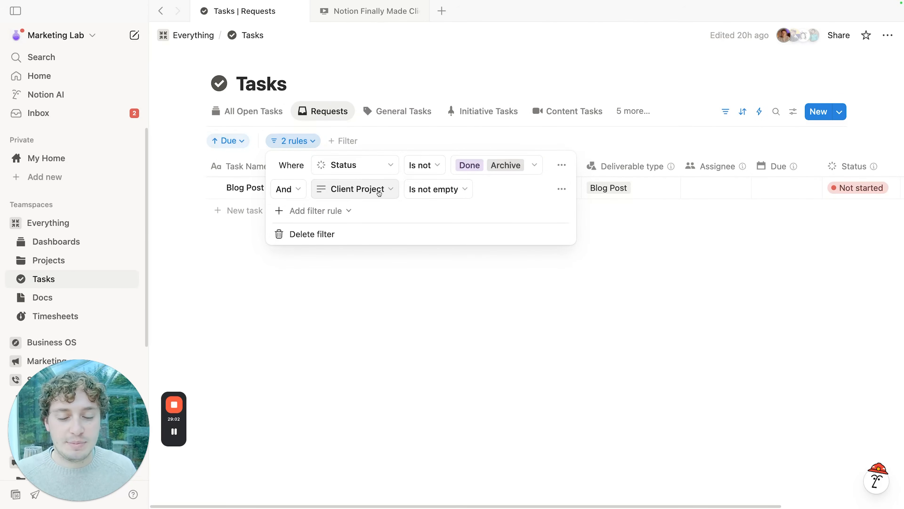
{"action": "left_click", "coordinate": [545, 299]}
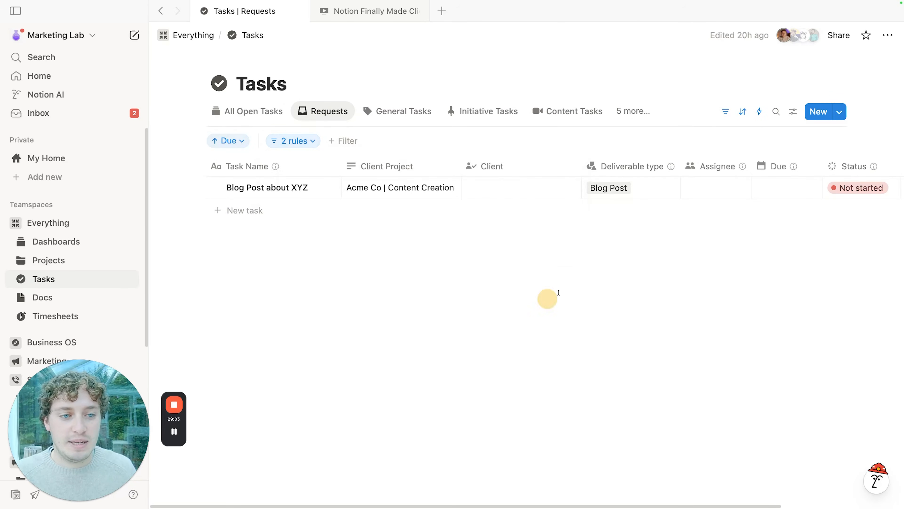
{"action": "left_click", "coordinate": [726, 112]}
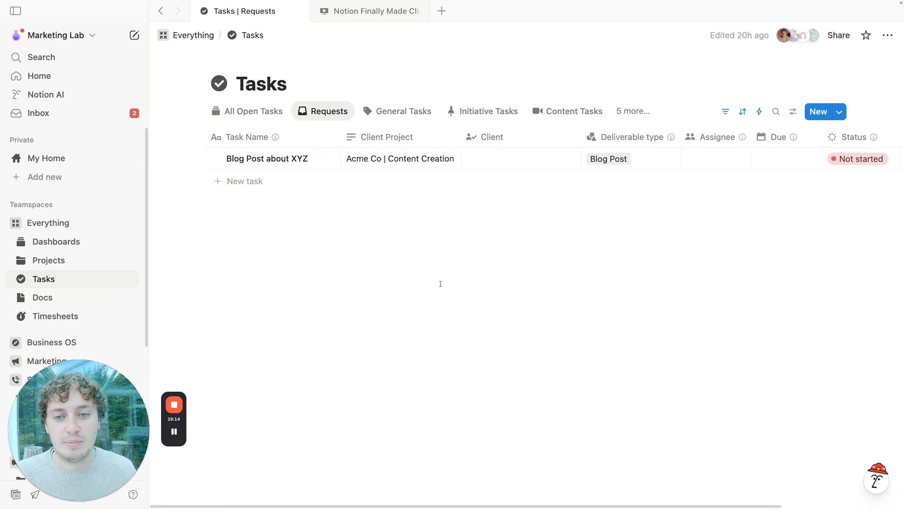
Step: Link Blog Post about XYZ to Acme Co | Content Creation and open that project full page
{"action": "left_click", "coordinate": [507, 158]}
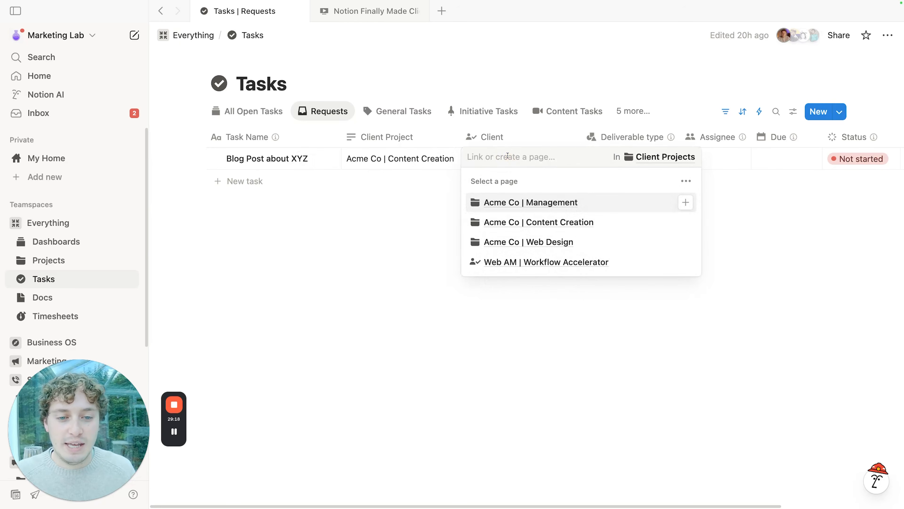
{"action": "left_click", "coordinate": [686, 222]}
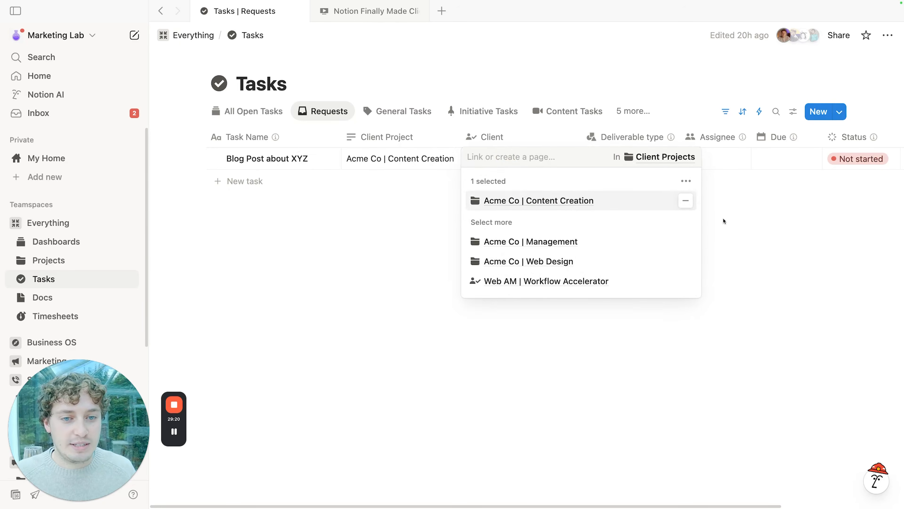
{"action": "left_click", "coordinate": [765, 215]}
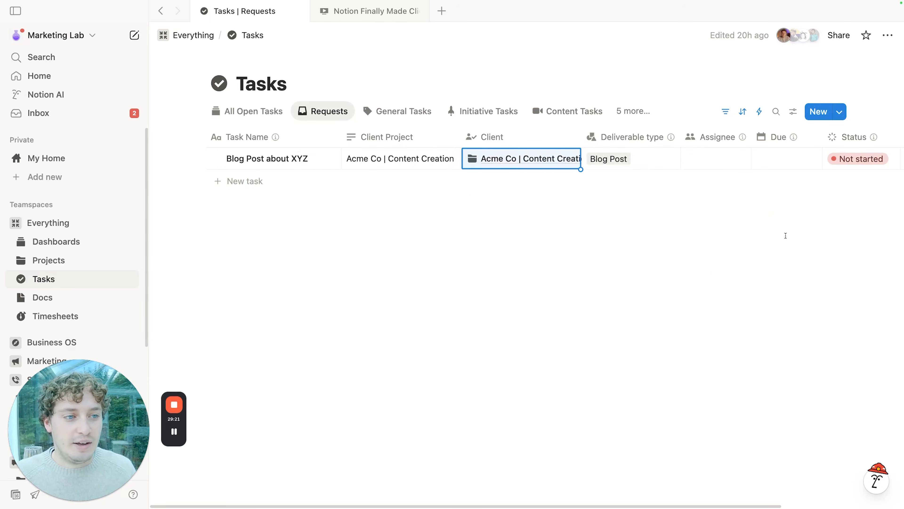
{"action": "left_click", "coordinate": [517, 163]}
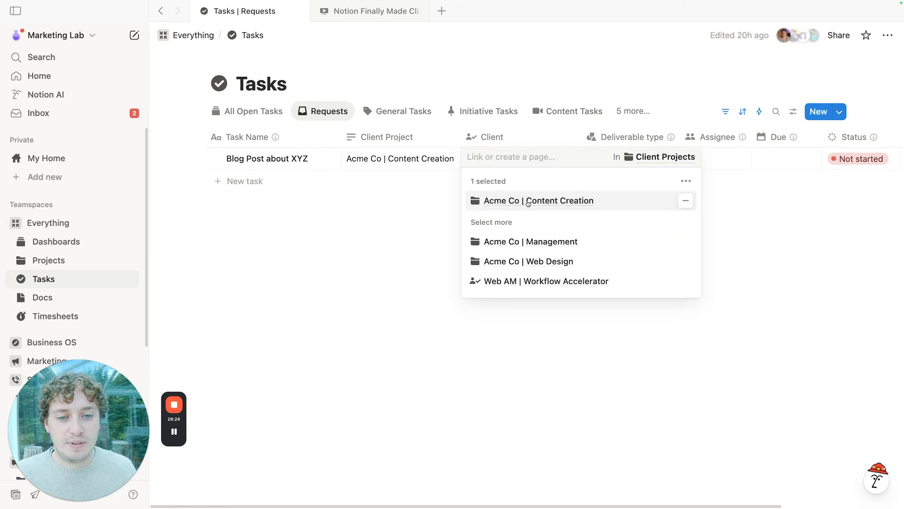
{"action": "left_click", "coordinate": [527, 202]}
{"action": "left_click", "coordinate": [329, 34]}
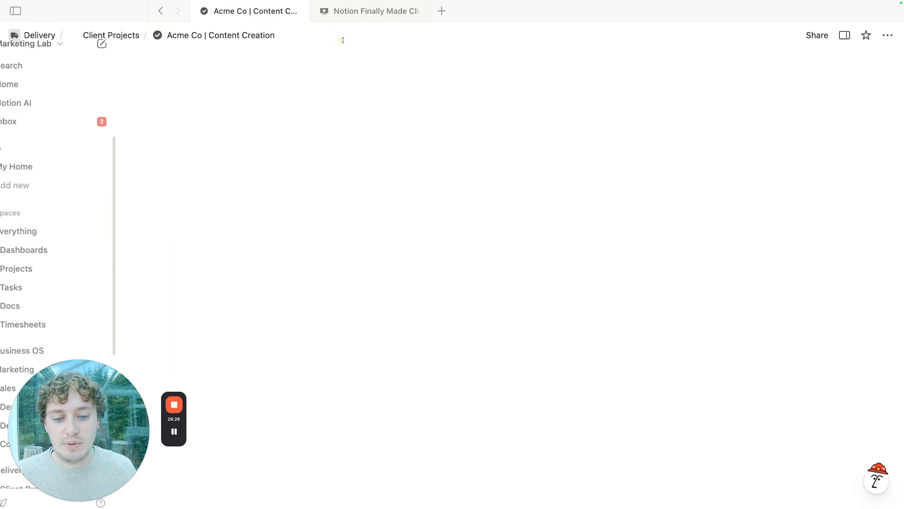
Step: Check the Deliverables board shows Blog Post about XYZ under Not started beside Newsletter
{"action": "scroll", "coordinate": [360, 248], "scroll_direction": "down", "scroll_amount": 5}
{"action": "scroll", "coordinate": [369, 309], "scroll_direction": "up", "scroll_amount": 2}
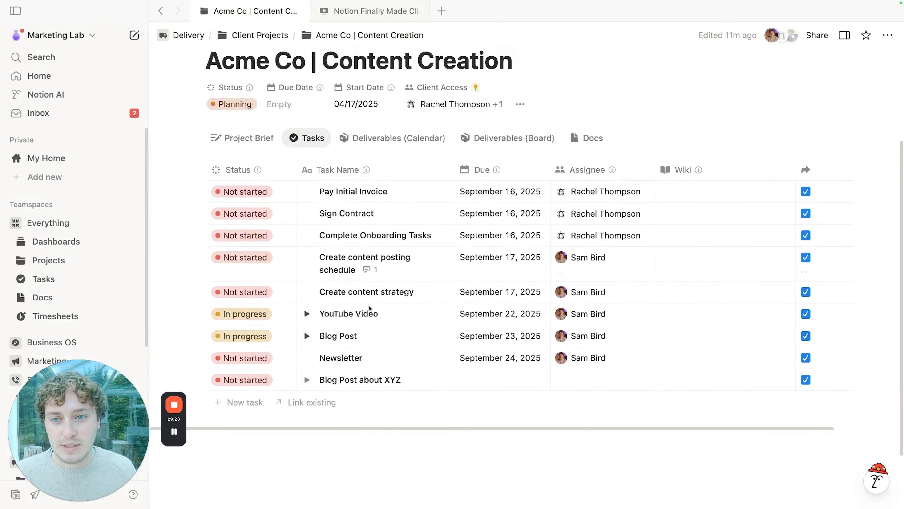
{"action": "scroll", "coordinate": [369, 308], "scroll_direction": "up", "scroll_amount": 3}
{"action": "left_click", "coordinate": [507, 264]}
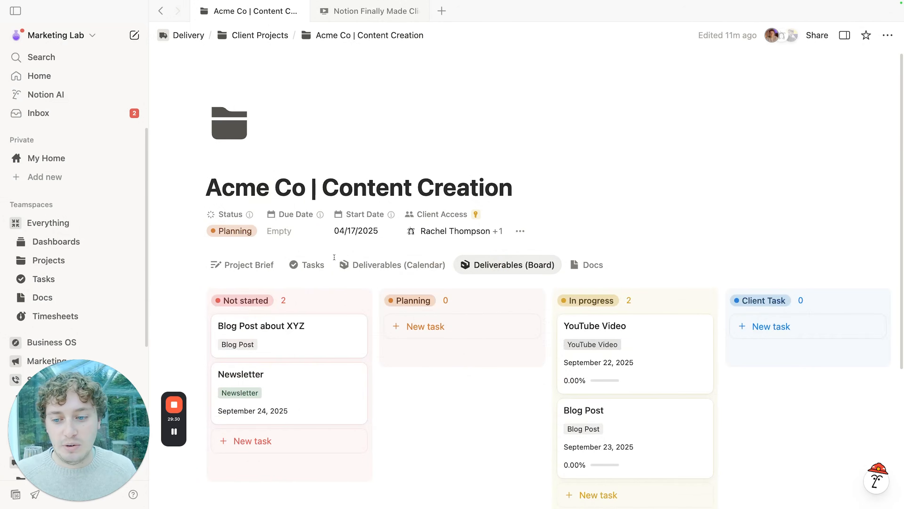
{"action": "scroll", "coordinate": [334, 257], "scroll_direction": "down", "scroll_amount": 4}
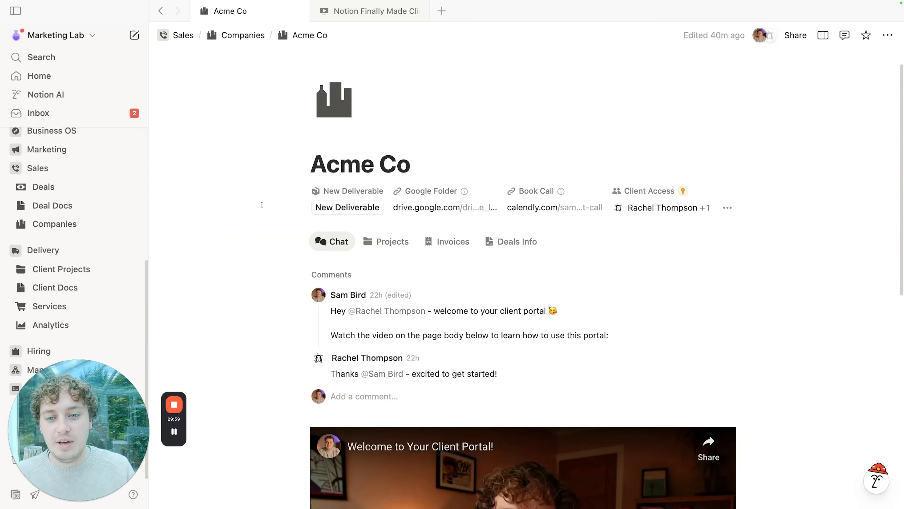
Step: Browse Acme Co's Projects, Chat and Invoices ($1,000 Paid 1st, Pending 2nd), then expand Finances
{"action": "left_click", "coordinate": [373, 240]}
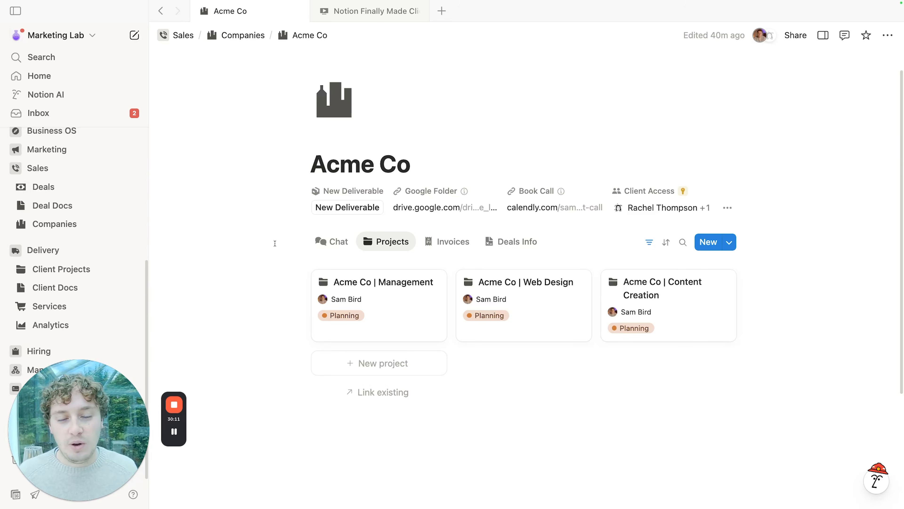
{"action": "left_click", "coordinate": [331, 241]}
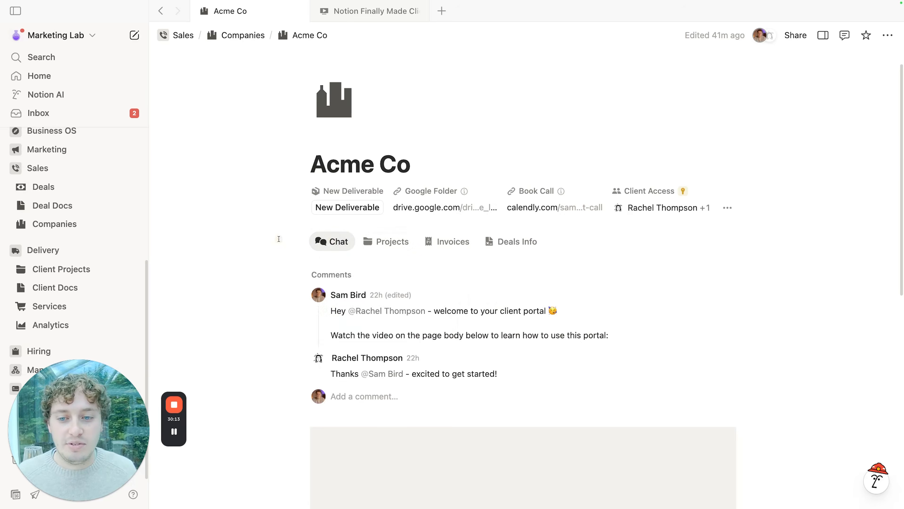
{"action": "scroll", "coordinate": [279, 305], "scroll_direction": "down", "scroll_amount": 1}
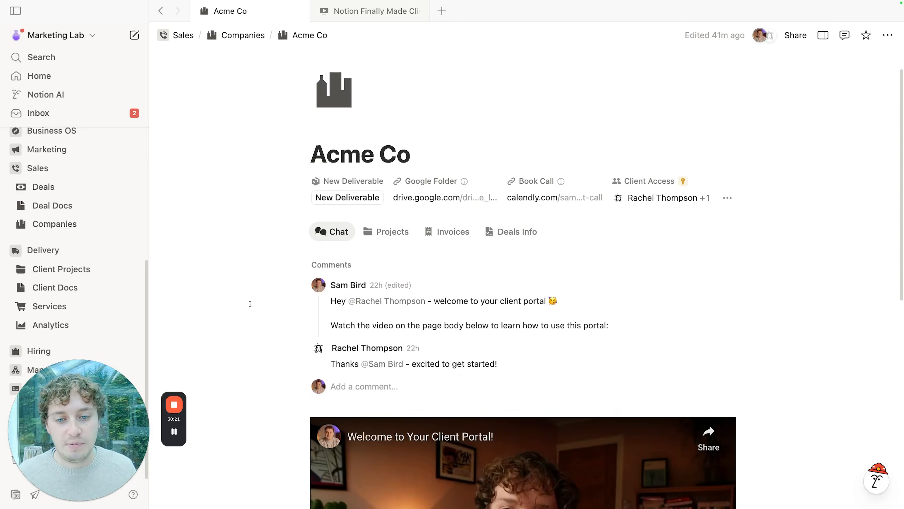
{"action": "left_click", "coordinate": [447, 232]}
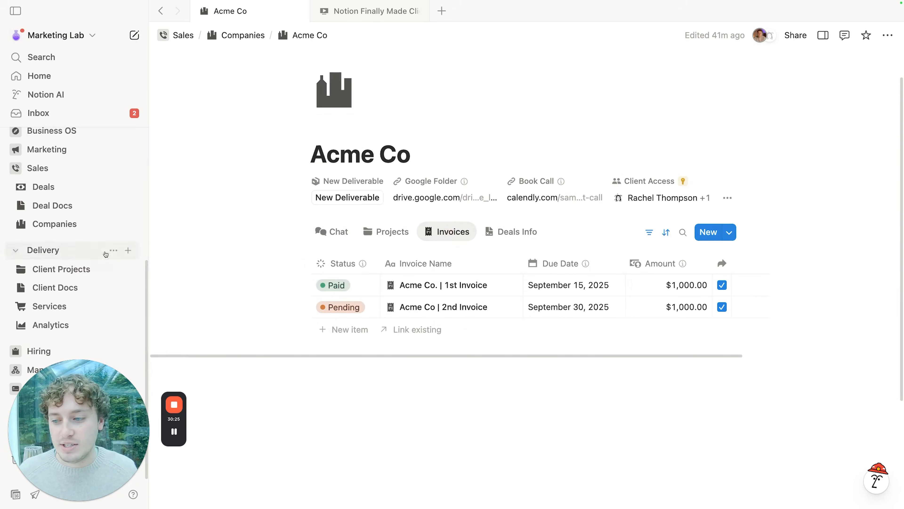
{"action": "left_click_drag", "start_coordinate": [80, 426], "coordinate": [860, 398]}
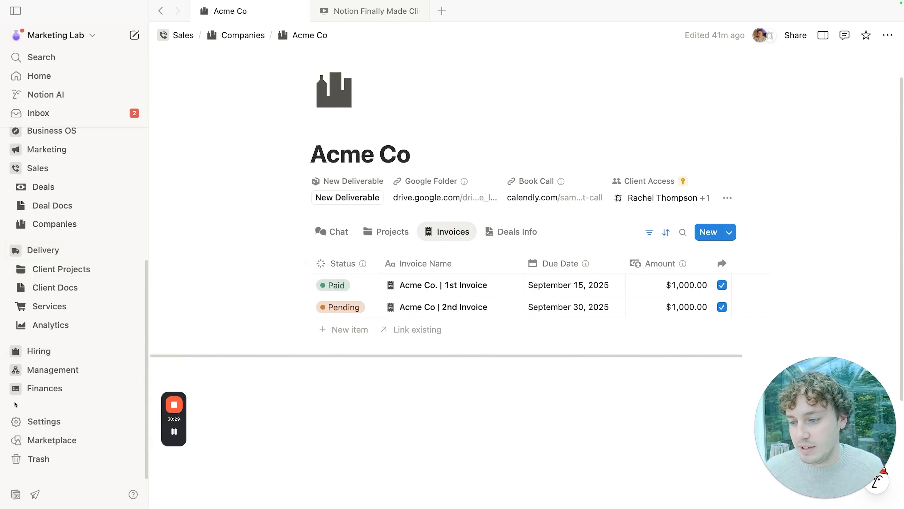
{"action": "left_click", "coordinate": [69, 389]}
{"action": "scroll", "coordinate": [69, 331], "scroll_direction": "down", "scroll_amount": 2}
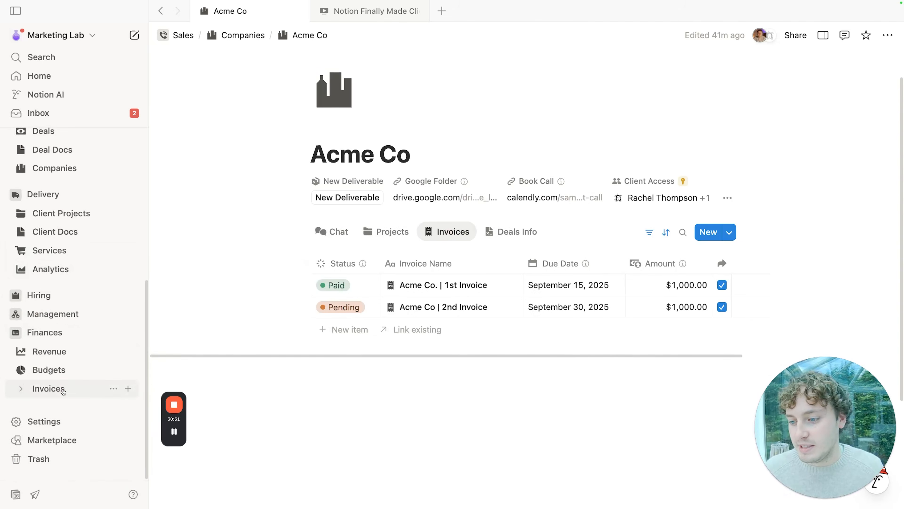
Step: In the Invoices database, set the pending 2nd invoice's Company to Acme Co
{"action": "left_click", "coordinate": [64, 390]}
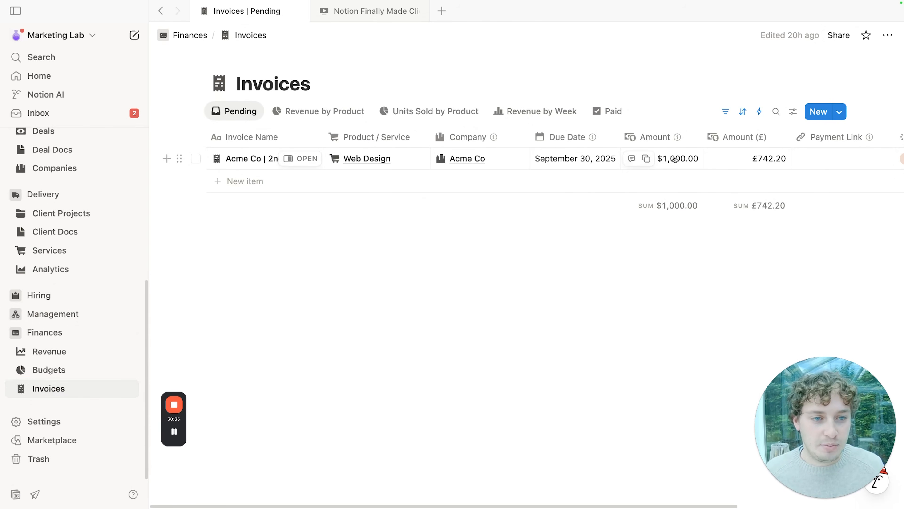
{"action": "key", "text": "Escape"}
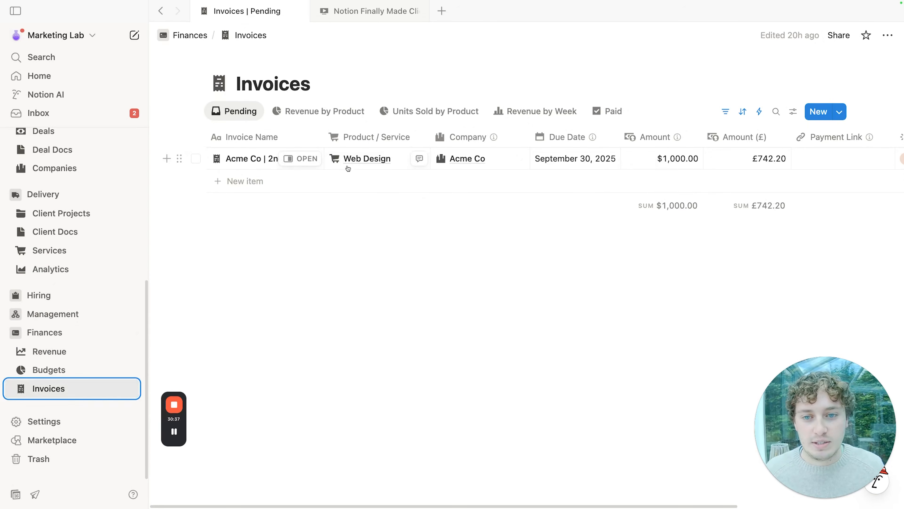
{"action": "left_click", "coordinate": [492, 159]}
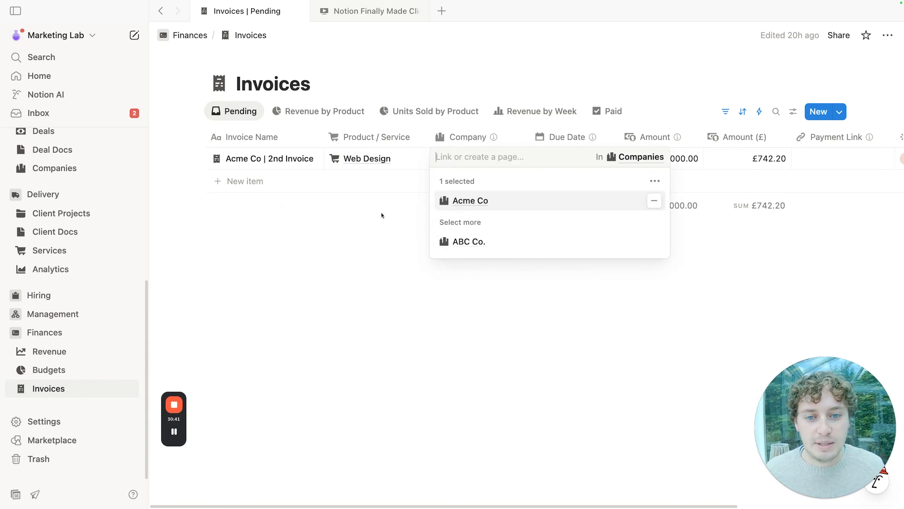
{"action": "key", "text": "Escape"}
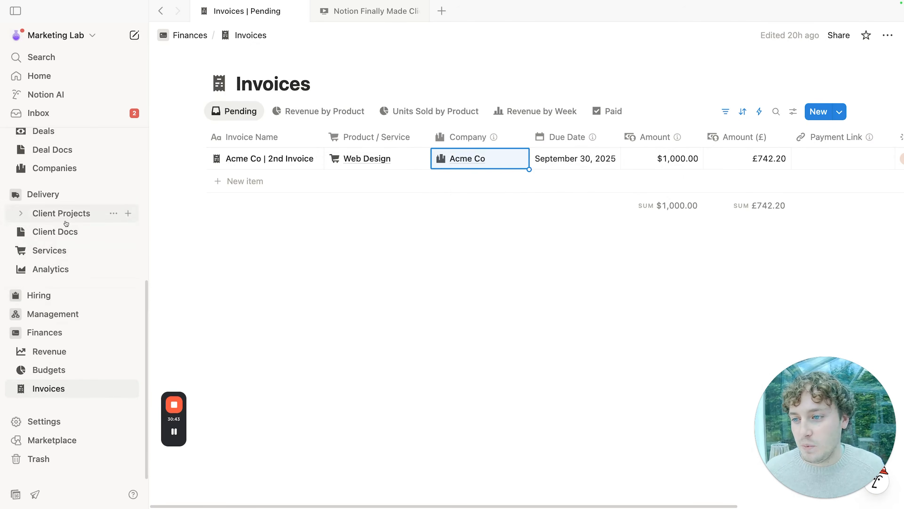
Step: Open the Acme Co record from Companies as a full page to see its invoices
{"action": "left_click", "coordinate": [57, 168]}
{"action": "left_click", "coordinate": [291, 181]}
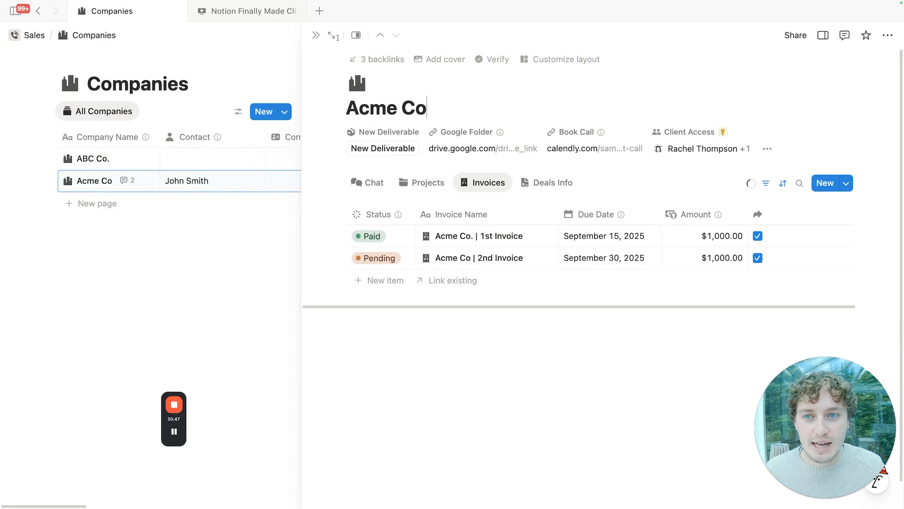
{"action": "left_click", "coordinate": [331, 35]}
{"action": "scroll", "coordinate": [539, 339], "scroll_direction": "down", "scroll_amount": 3}
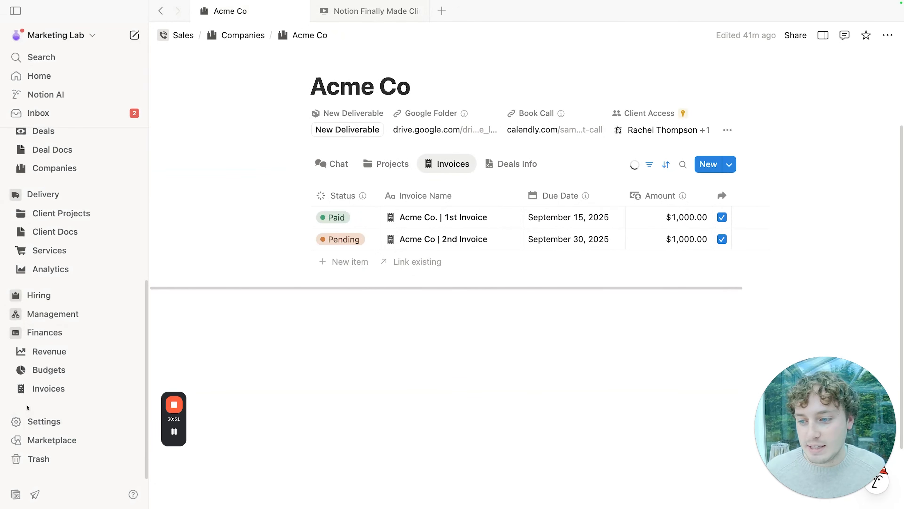
Step: Review the Invoices database's sharing settings, then go back to Companies
{"action": "left_click", "coordinate": [31, 389]}
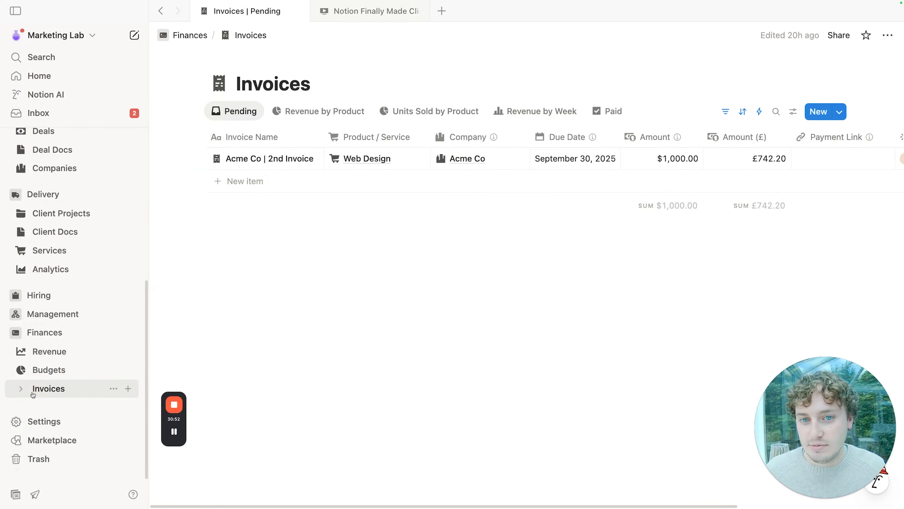
{"action": "left_click", "coordinate": [839, 36]}
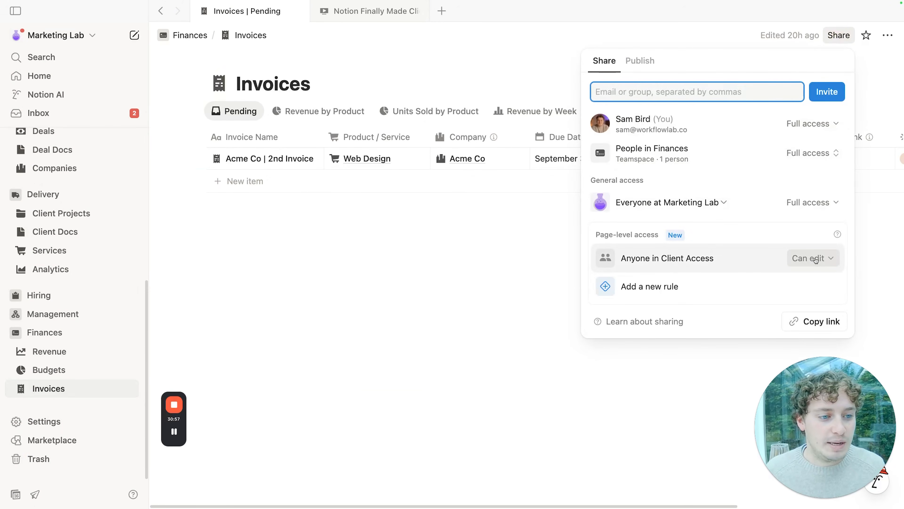
{"action": "left_click", "coordinate": [398, 277]}
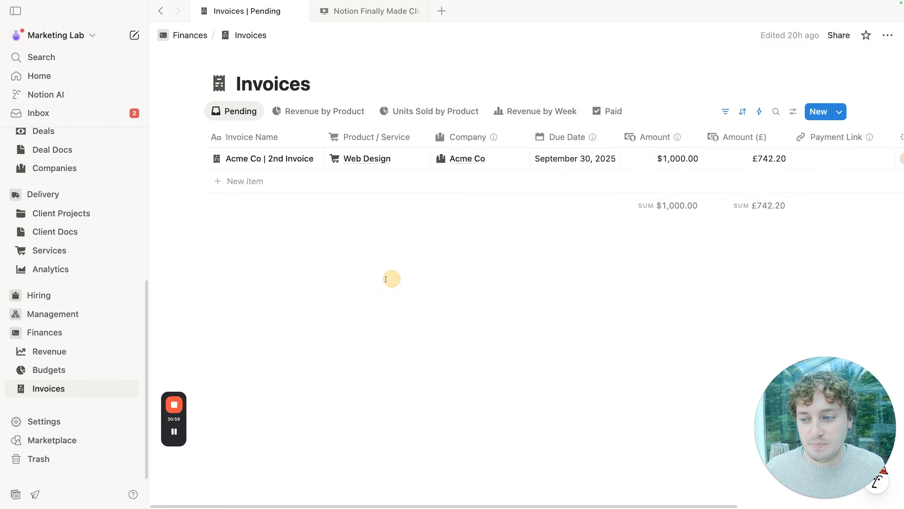
{"action": "left_click", "coordinate": [65, 173]}
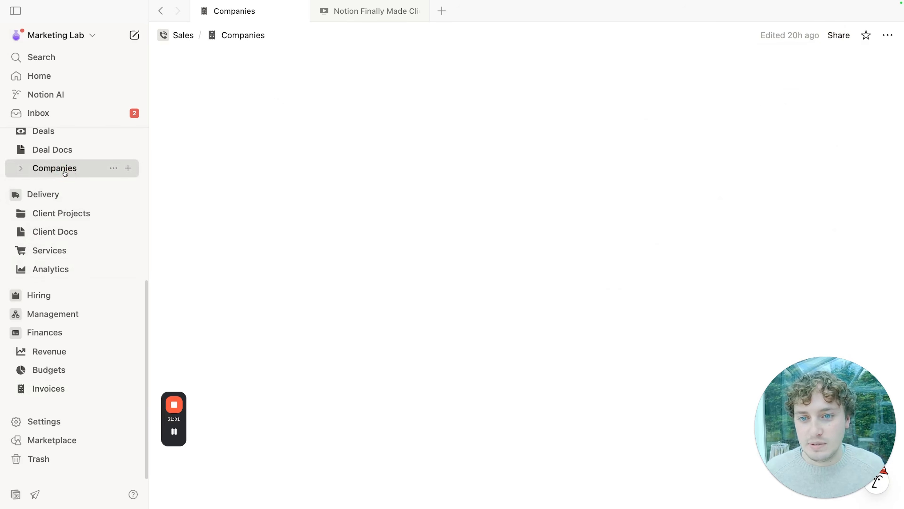
Step: Open Acme Co as a full page and preview the Acme Co. | 1st Invoice
{"action": "left_click", "coordinate": [295, 181]}
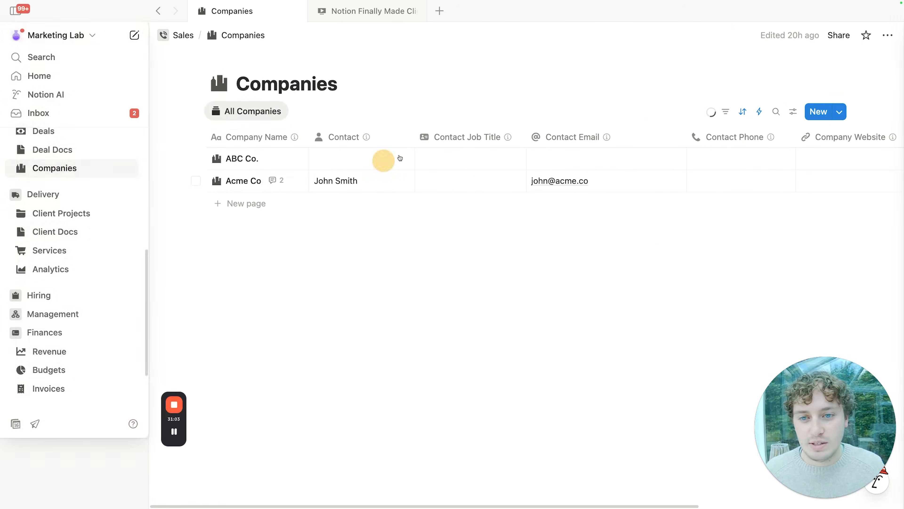
{"action": "left_click", "coordinate": [330, 37]}
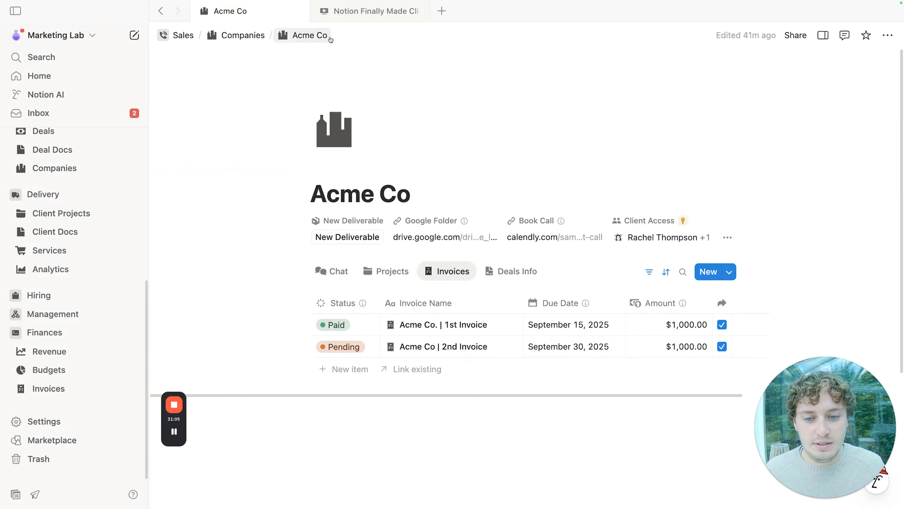
{"action": "scroll", "coordinate": [544, 228], "scroll_direction": "down", "scroll_amount": 4}
{"action": "left_click", "coordinate": [501, 261]}
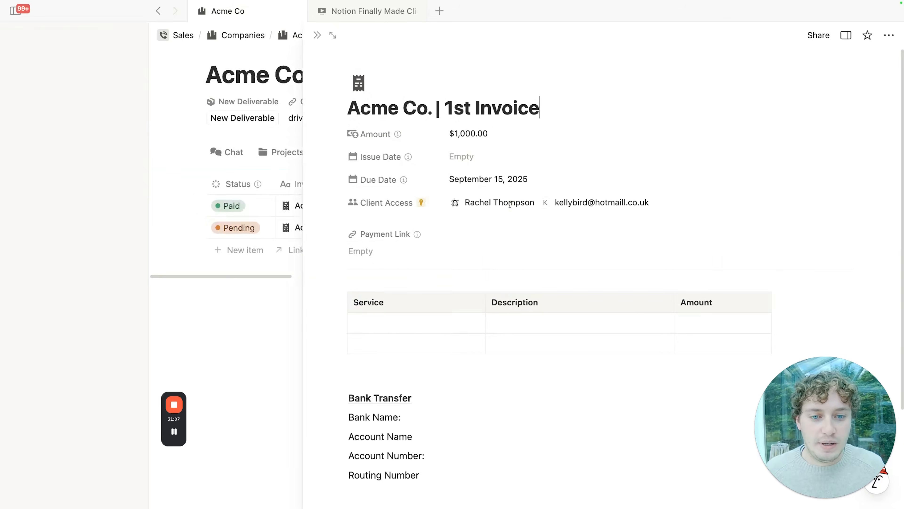
{"action": "mouse_move", "coordinate": [611, 151]}
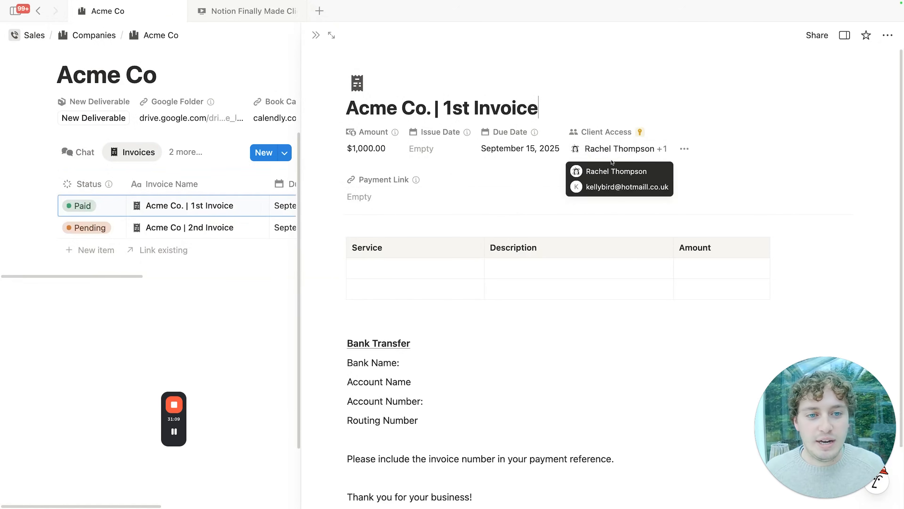
{"action": "left_click", "coordinate": [316, 35]}
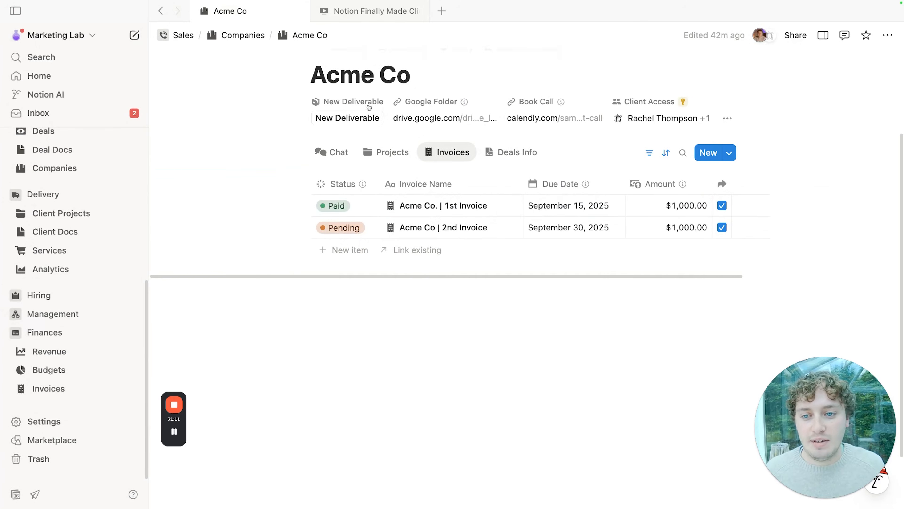
{"action": "scroll", "coordinate": [445, 228], "scroll_direction": "up", "scroll_amount": 2}
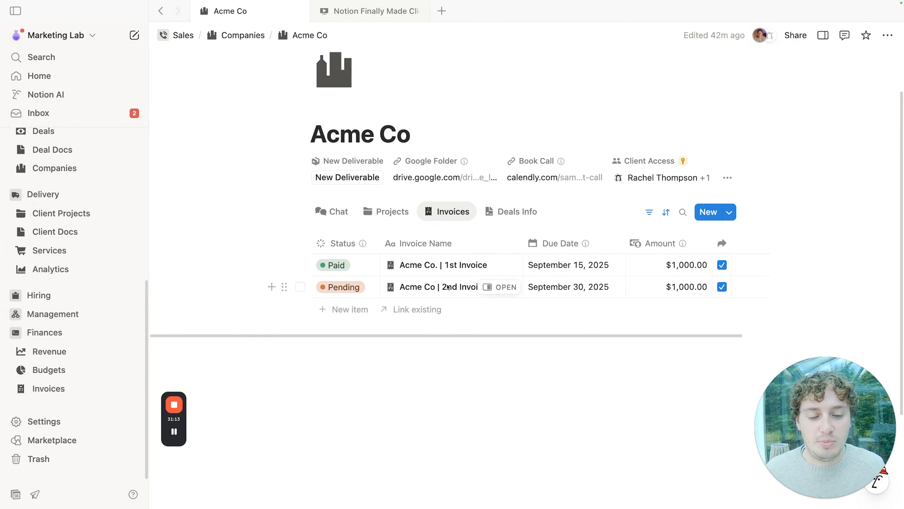
Step: On the Deals Info tab, preview the Acme Co – Proposal document without linking new pages
{"action": "left_click", "coordinate": [506, 211]}
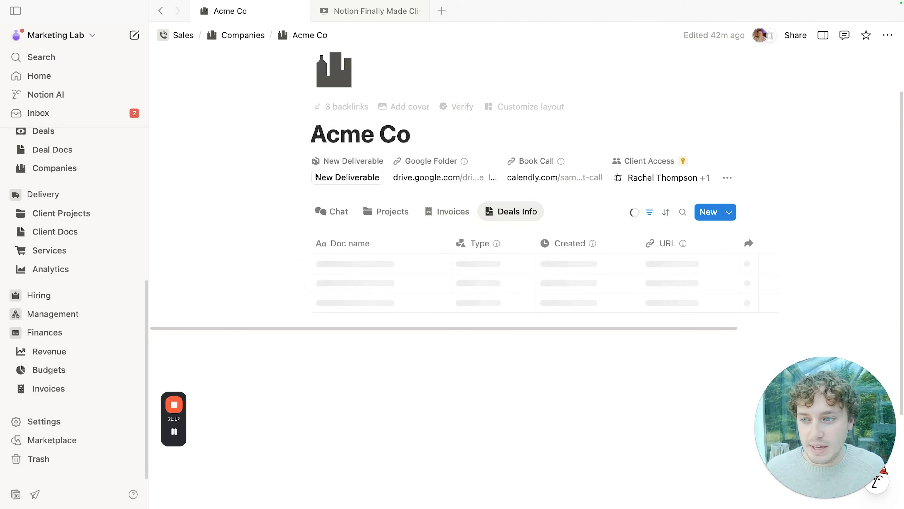
{"action": "scroll", "coordinate": [82, 199], "scroll_direction": "up", "scroll_amount": 2}
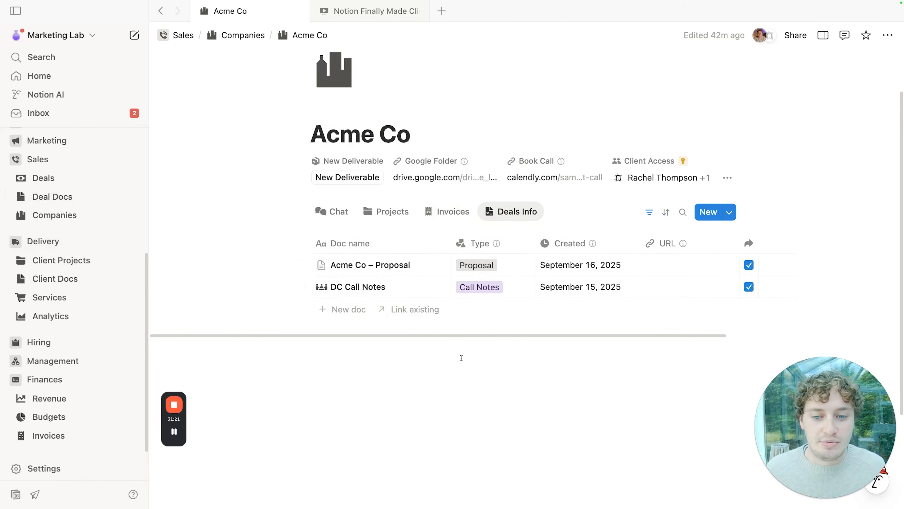
{"action": "left_click", "coordinate": [411, 310]}
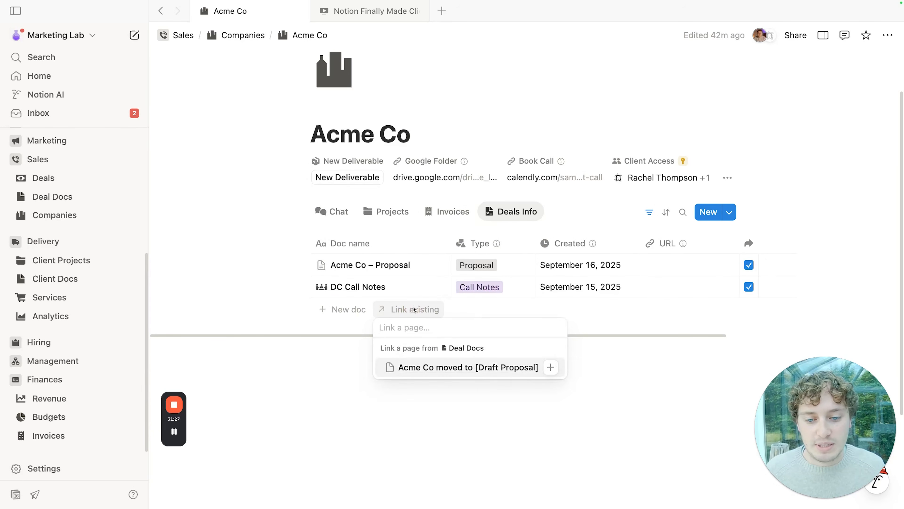
{"action": "left_click", "coordinate": [572, 416]}
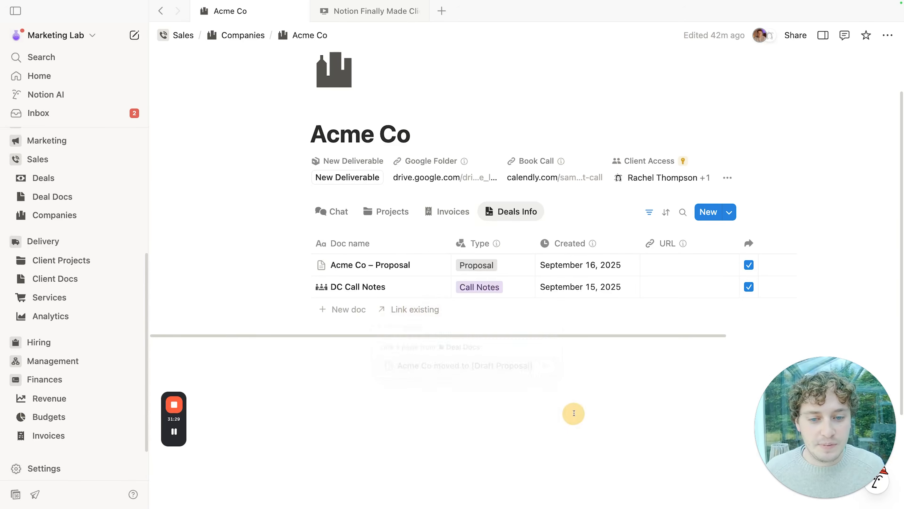
{"action": "left_click", "coordinate": [437, 265]}
{"action": "mouse_move", "coordinate": [561, 131]}
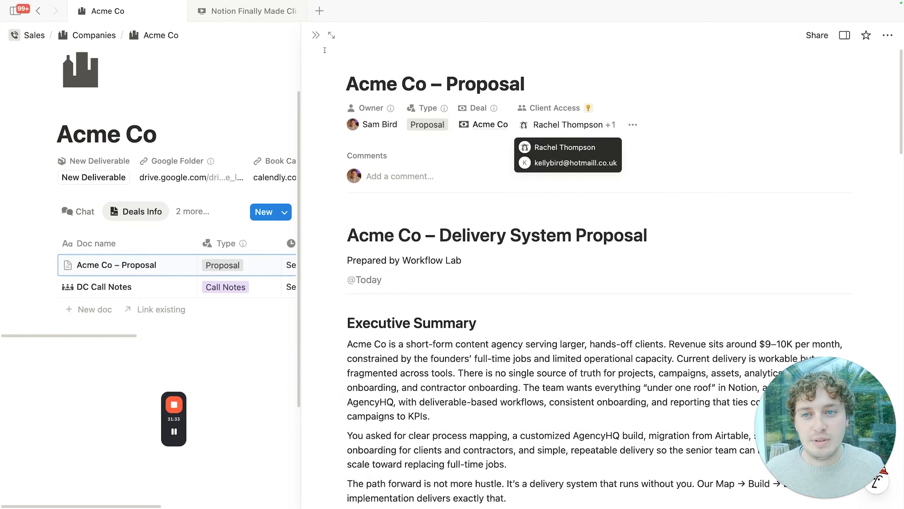
{"action": "left_click", "coordinate": [315, 35]}
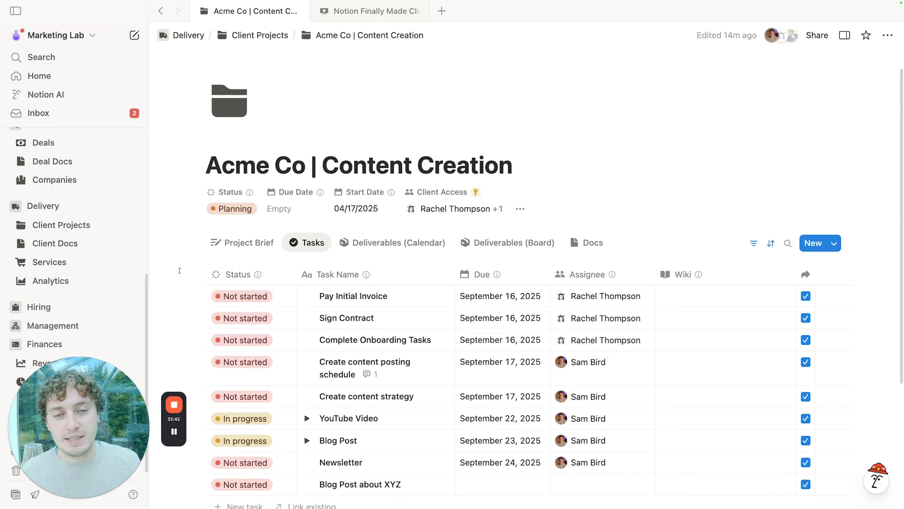
Step: Add a task named 'Share with The client' to the project and preview it
{"action": "scroll", "coordinate": [285, 299], "scroll_direction": "down", "scroll_amount": 5}
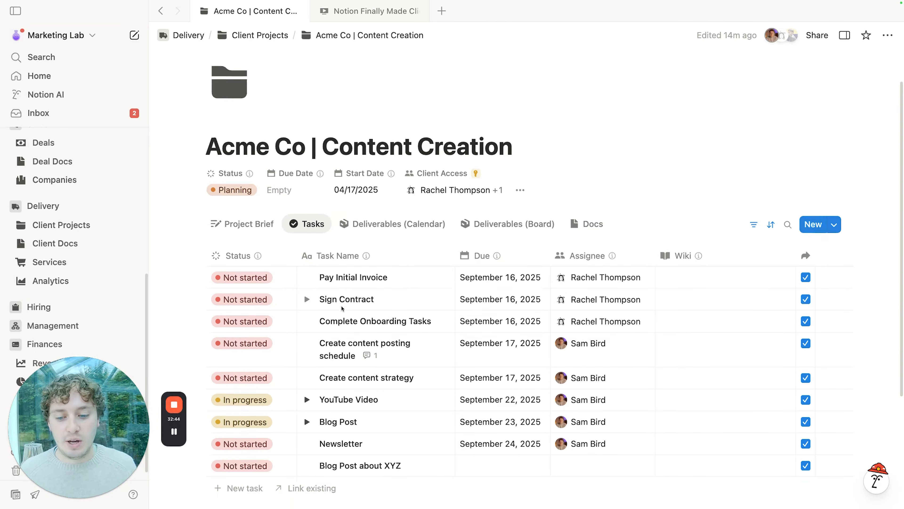
{"action": "left_click", "coordinate": [239, 402]}
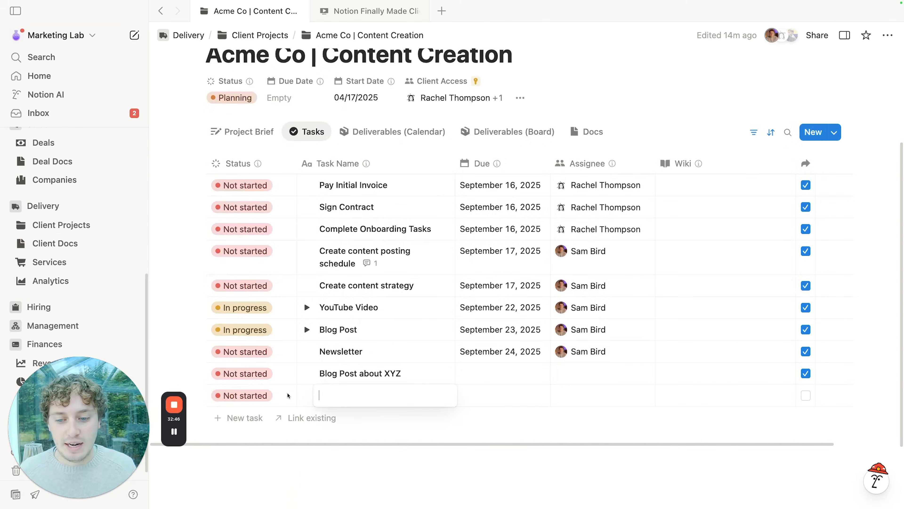
{"action": "type", "text": "Share with The cl"}
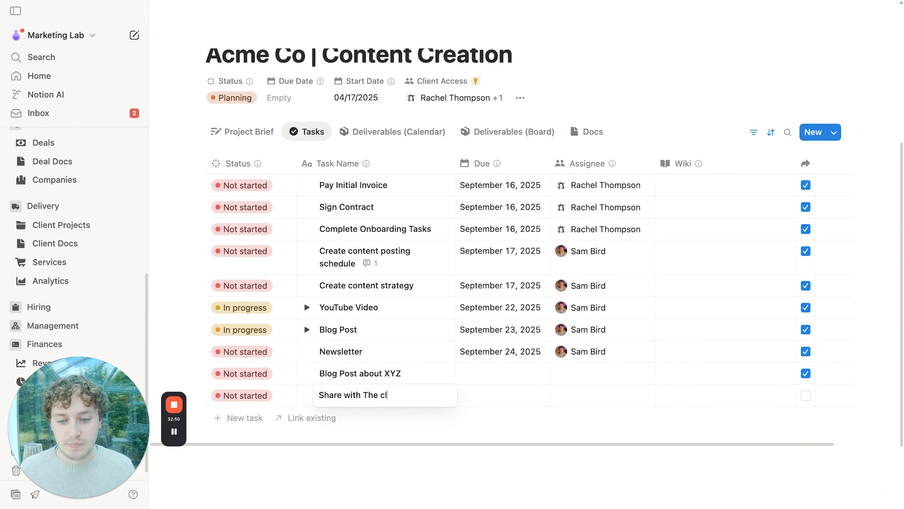
{"action": "type", "text": "ient"}
{"action": "left_click", "coordinate": [481, 422]}
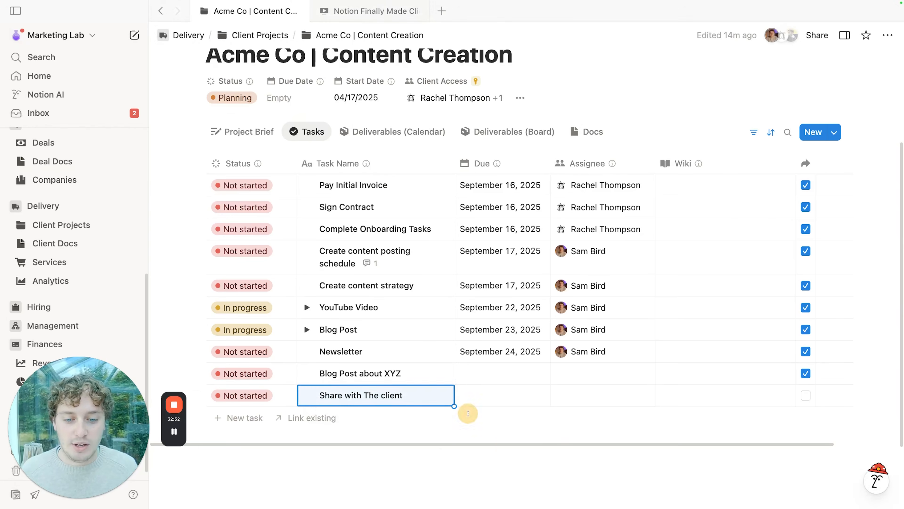
{"action": "left_click", "coordinate": [436, 395]}
Step: Add two client contacts to Client Access, then remove both, leaving it empty
{"action": "left_click", "coordinate": [566, 124]}
{"action": "left_click", "coordinate": [589, 235]}
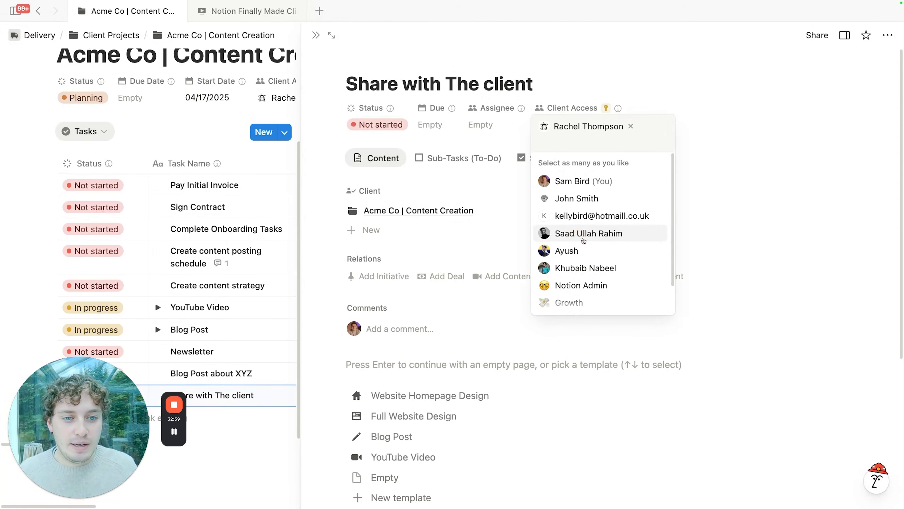
{"action": "left_click", "coordinate": [573, 215]}
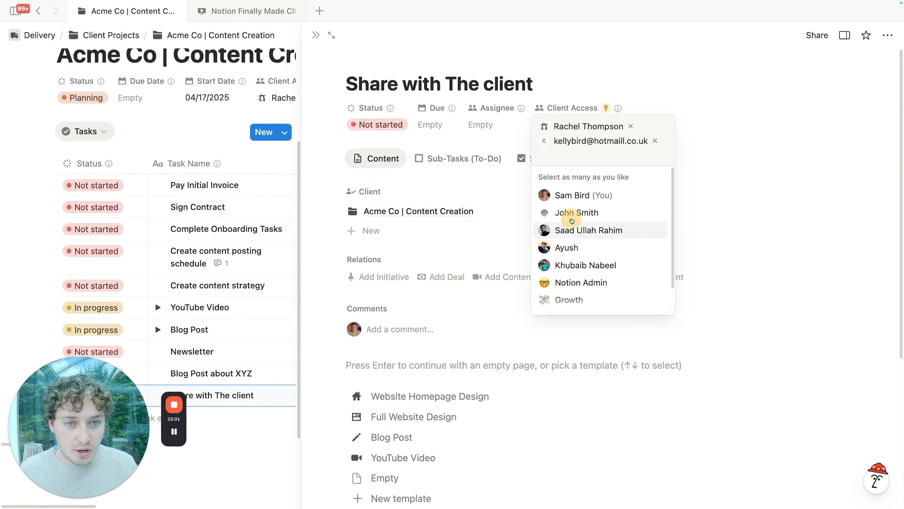
{"action": "left_click", "coordinate": [731, 157]}
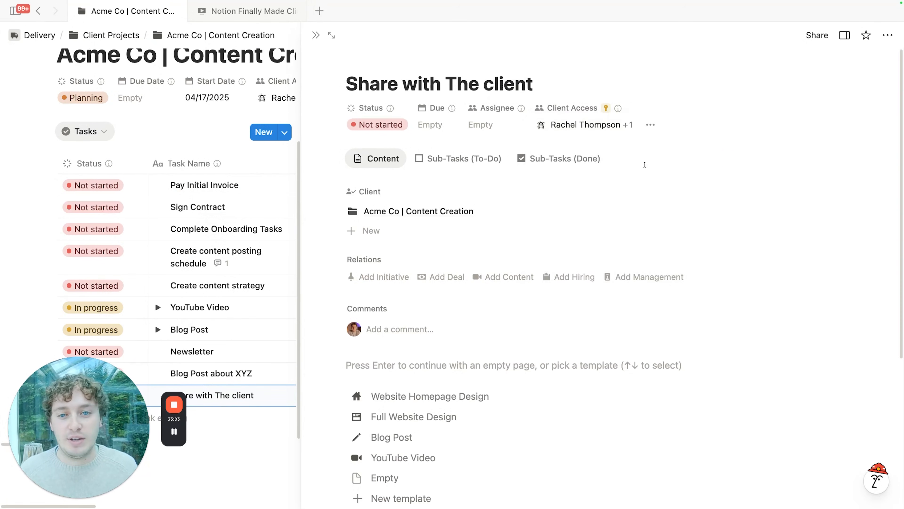
{"action": "left_click", "coordinate": [620, 126]}
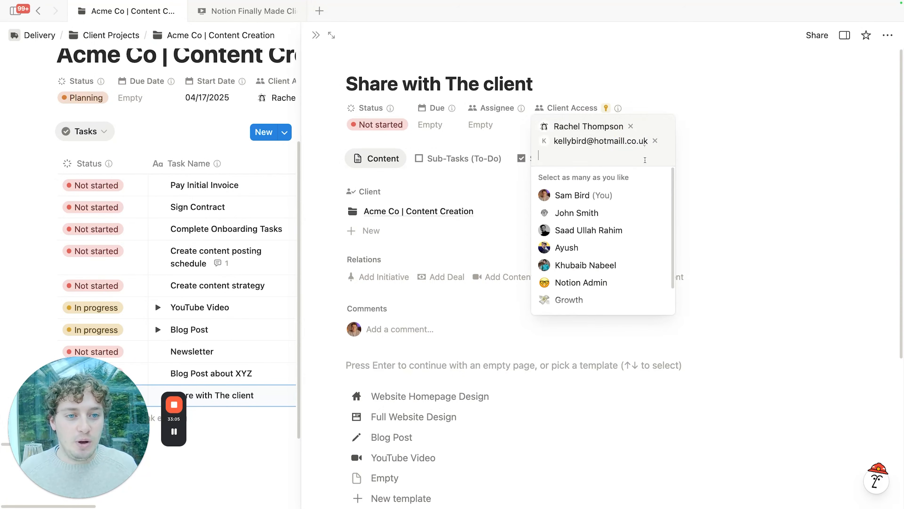
{"action": "left_click", "coordinate": [631, 126]}
{"action": "left_click", "coordinate": [655, 125]}
{"action": "left_click", "coordinate": [644, 93]}
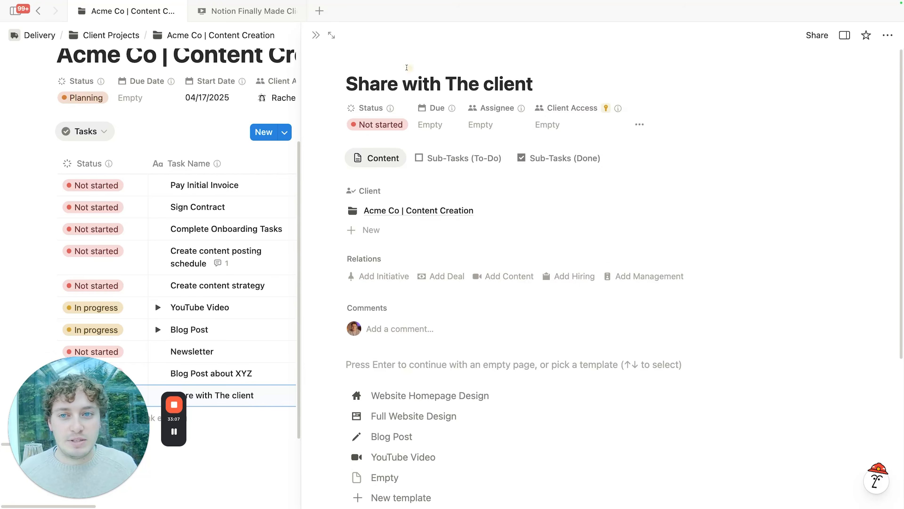
{"action": "left_click", "coordinate": [317, 36]}
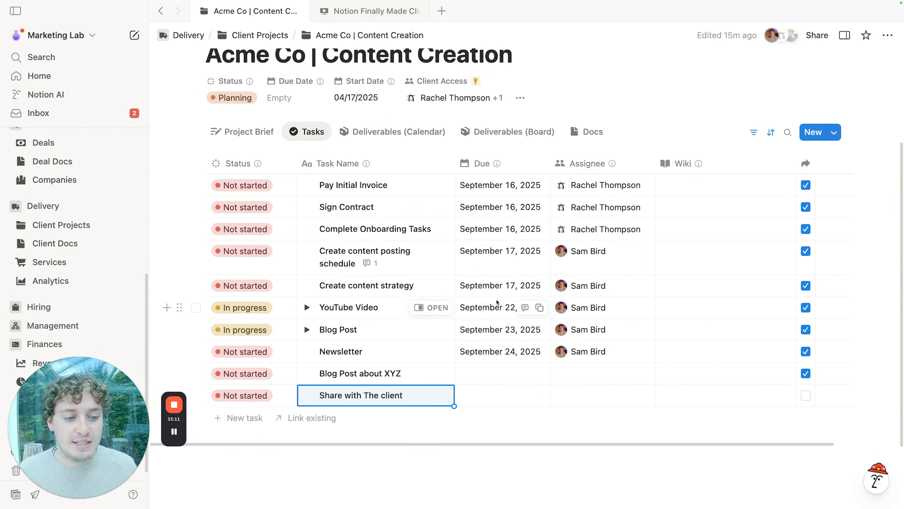
Step: Tick Share to Portal on Share with The client, check its access, then open Tasks Requests
{"action": "left_click", "coordinate": [806, 393]}
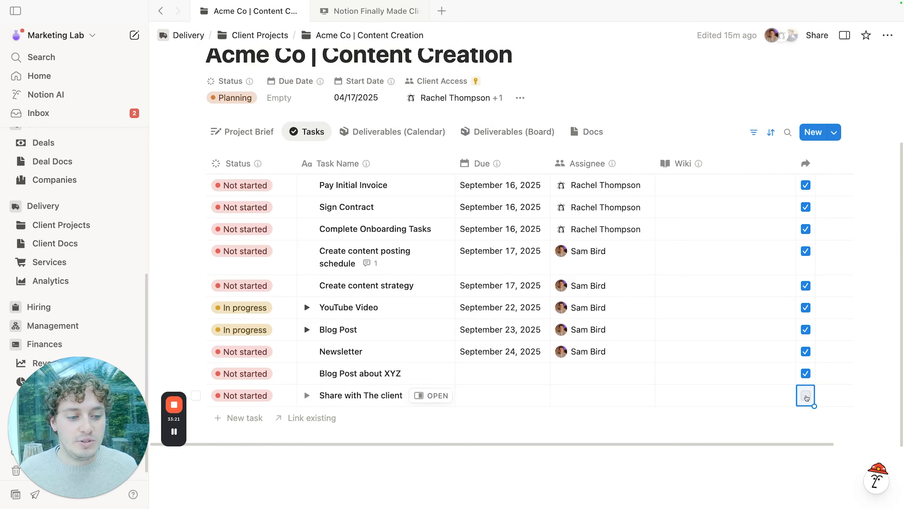
{"action": "left_click", "coordinate": [432, 395]}
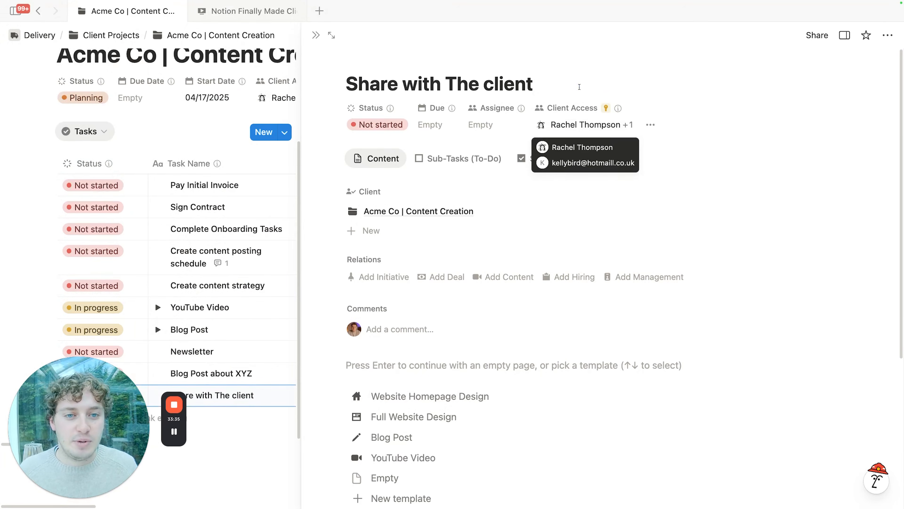
{"action": "left_click", "coordinate": [316, 35]}
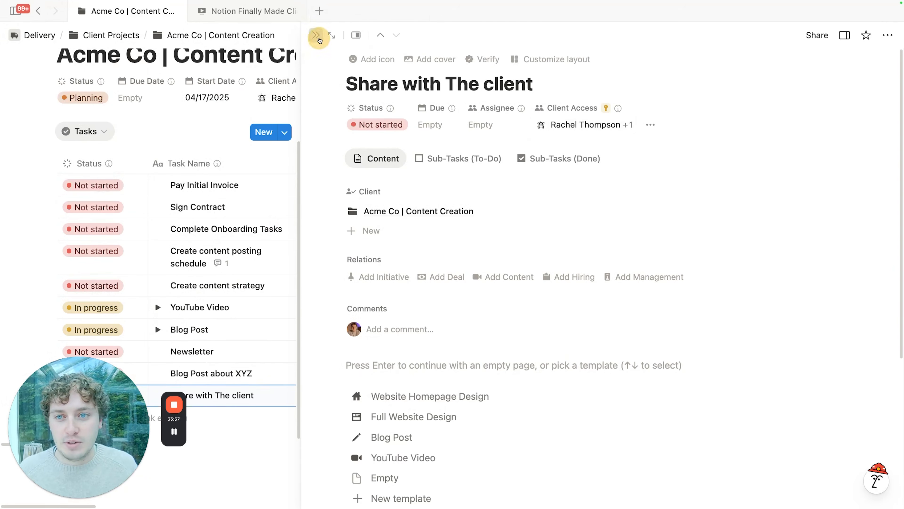
{"action": "scroll", "coordinate": [114, 219], "scroll_direction": "up", "scroll_amount": 6}
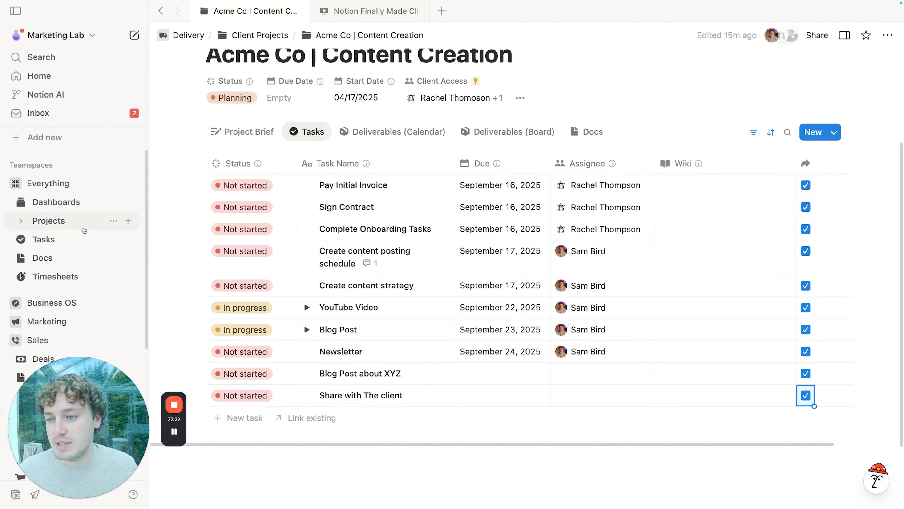
{"action": "left_click", "coordinate": [54, 239]}
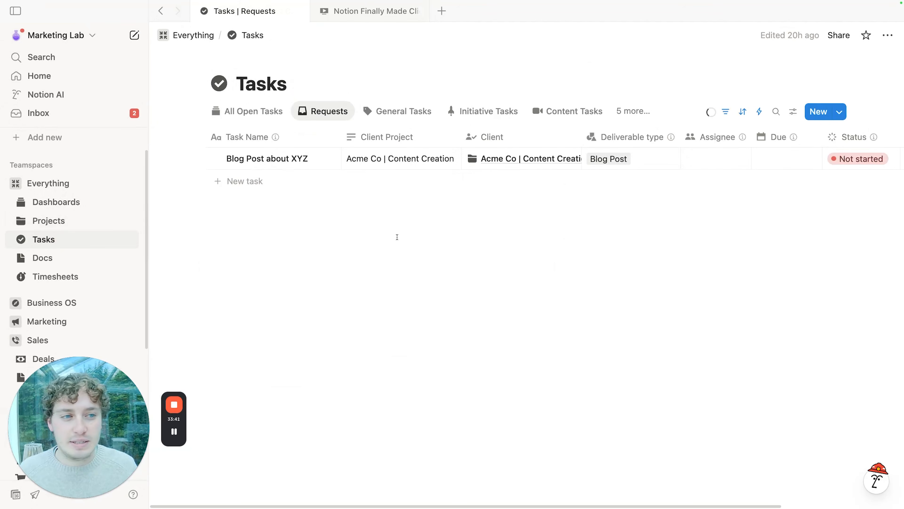
Step: Inspect the Share to Portal automation and the formula behind its Client Access value, unchanged
{"action": "left_click", "coordinate": [760, 112]}
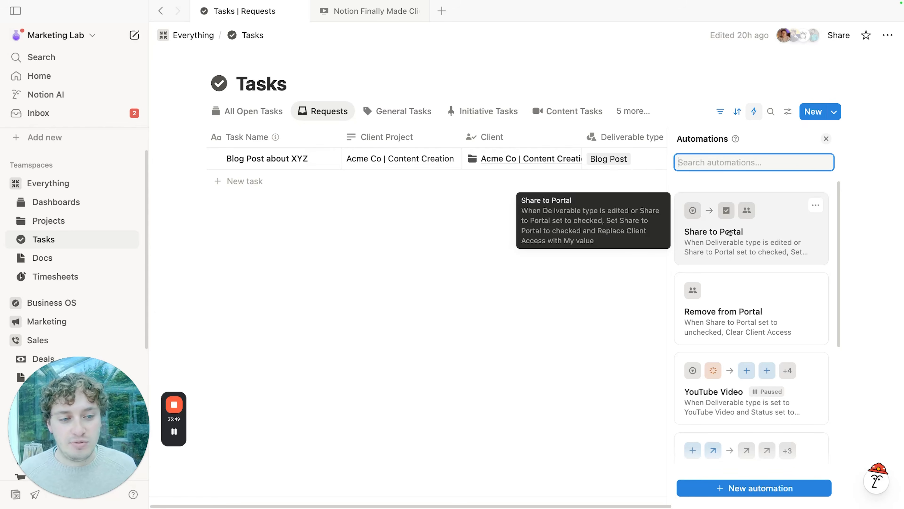
{"action": "left_click", "coordinate": [813, 206]}
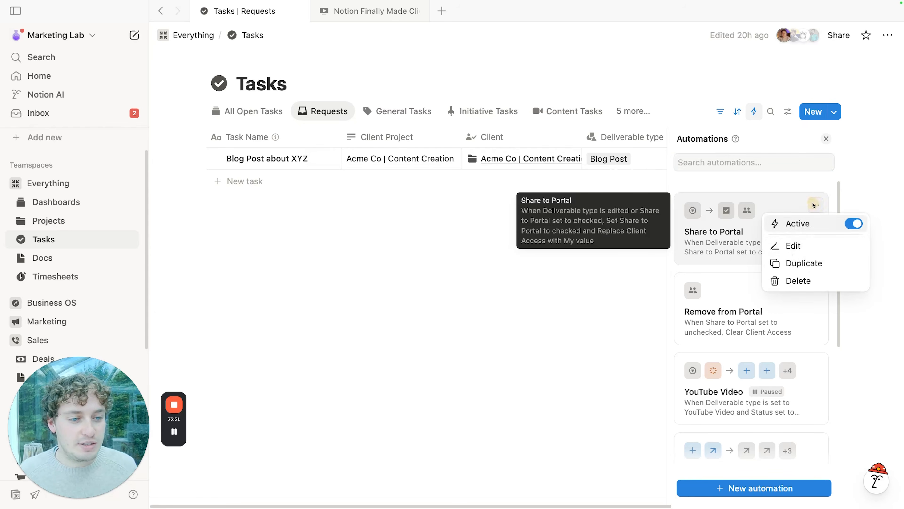
{"action": "left_click", "coordinate": [797, 246]}
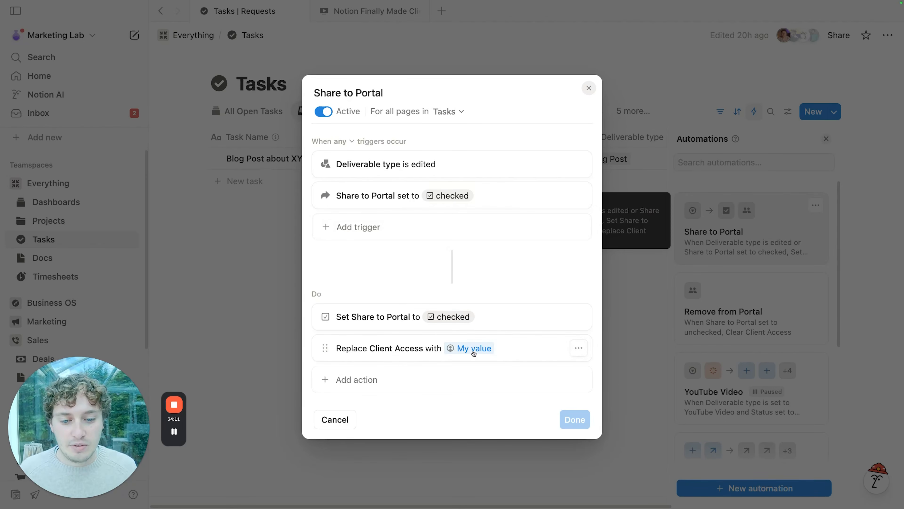
{"action": "left_click", "coordinate": [474, 351]}
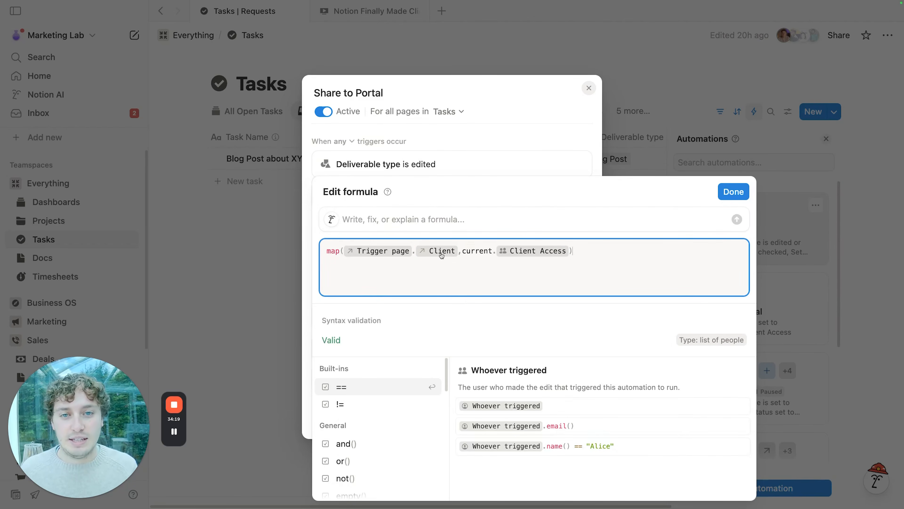
{"action": "left_click", "coordinate": [434, 71]}
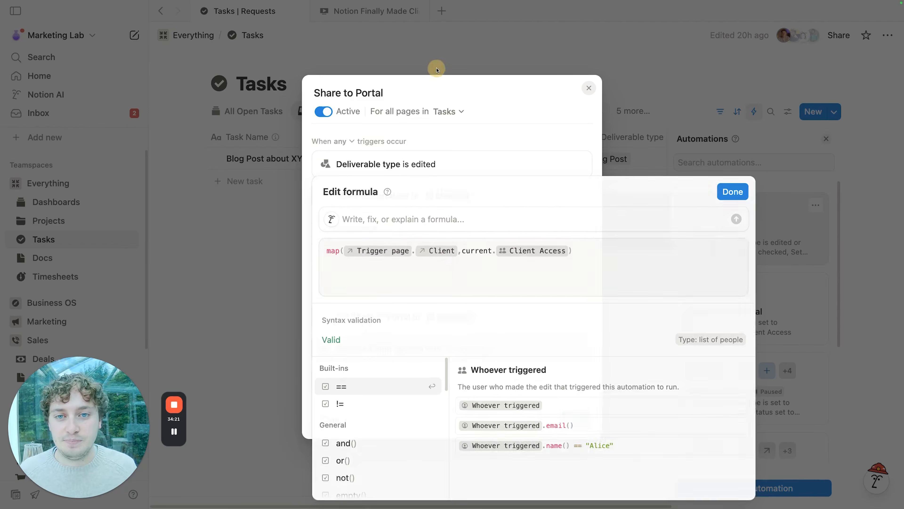
{"action": "left_click", "coordinate": [434, 70]}
Step: Open the Client Projects database from the sidebar
{"action": "scroll", "coordinate": [72, 275], "scroll_direction": "down", "scroll_amount": 1}
{"action": "scroll", "coordinate": [72, 275], "scroll_direction": "down", "scroll_amount": 6}
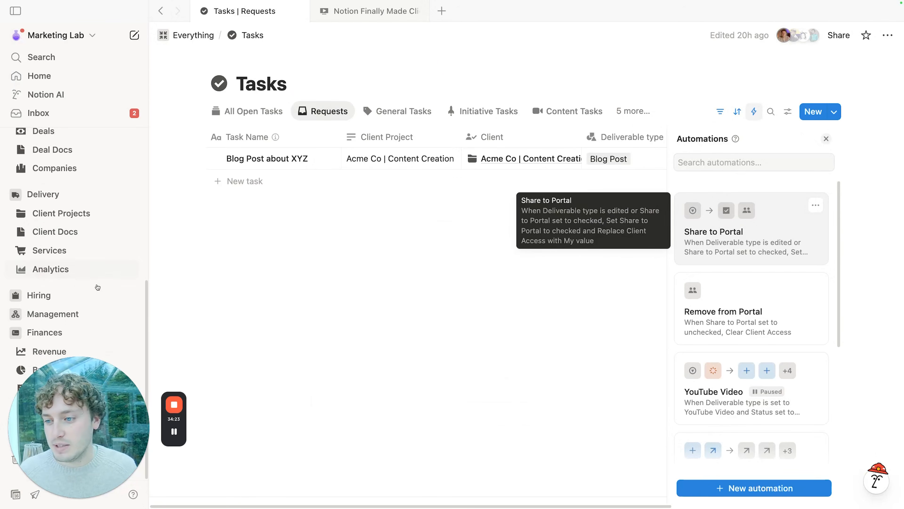
{"action": "left_click", "coordinate": [66, 213]}
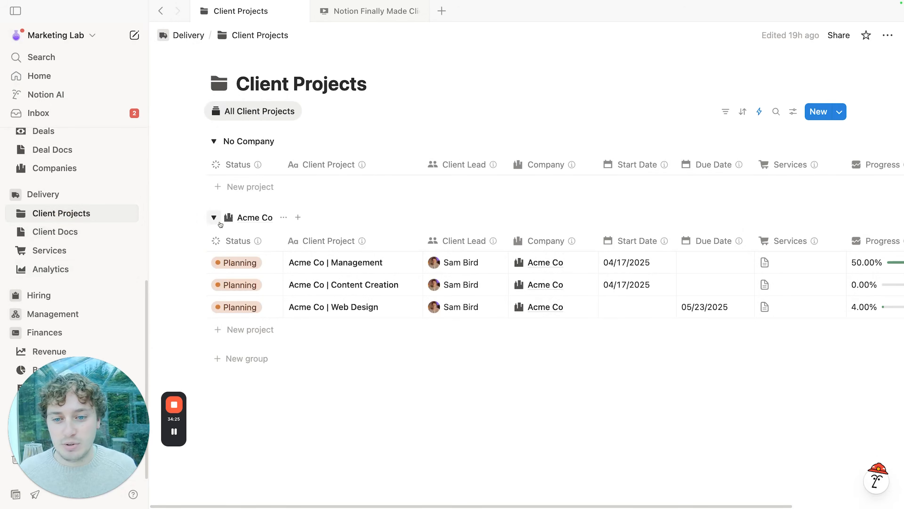
Step: Open Acme Co | Content Creation full page and preview Share with The client's Client Access
{"action": "left_click", "coordinate": [404, 285]}
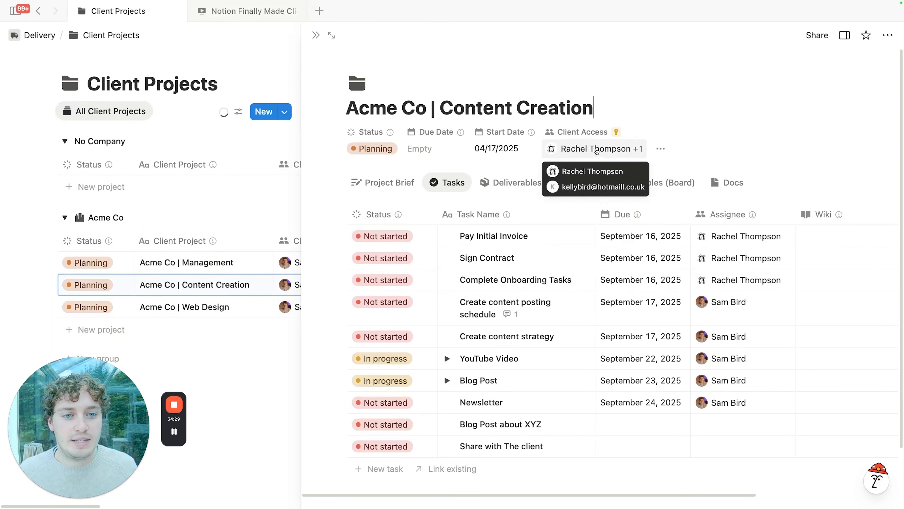
{"action": "left_click", "coordinate": [331, 35]}
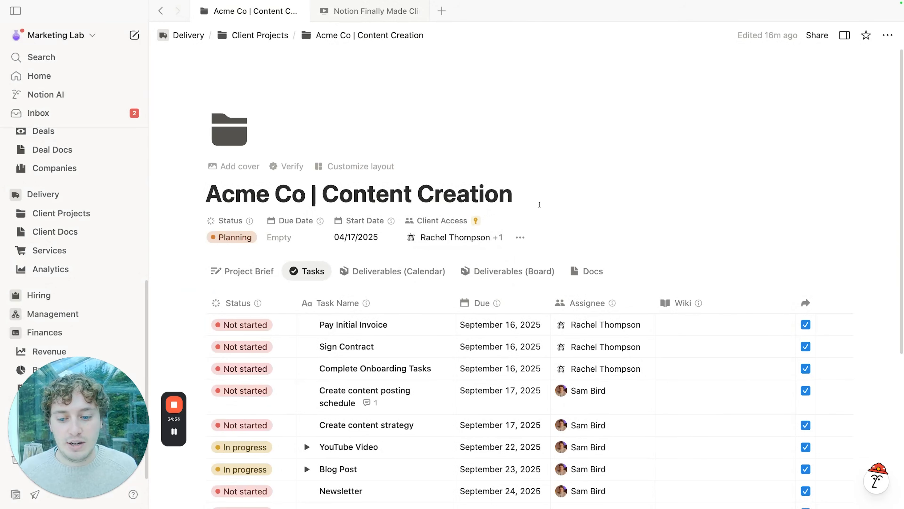
{"action": "scroll", "coordinate": [540, 205], "scroll_direction": "down", "scroll_amount": 3}
{"action": "scroll", "coordinate": [540, 206], "scroll_direction": "down", "scroll_amount": 1}
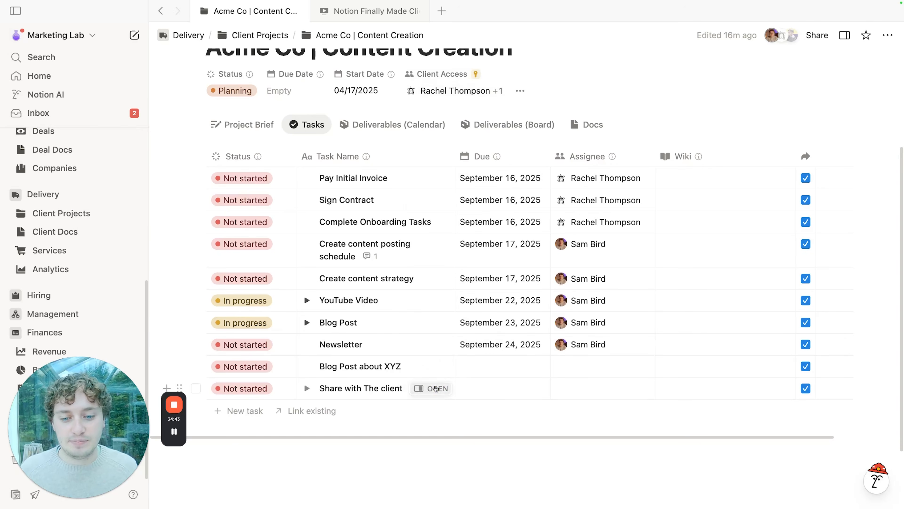
{"action": "left_click", "coordinate": [435, 388]}
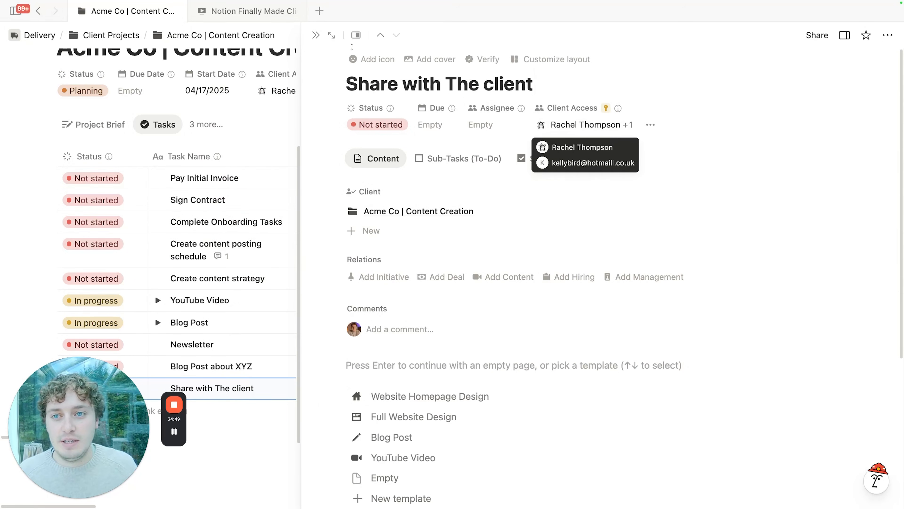
{"action": "left_click", "coordinate": [314, 35]}
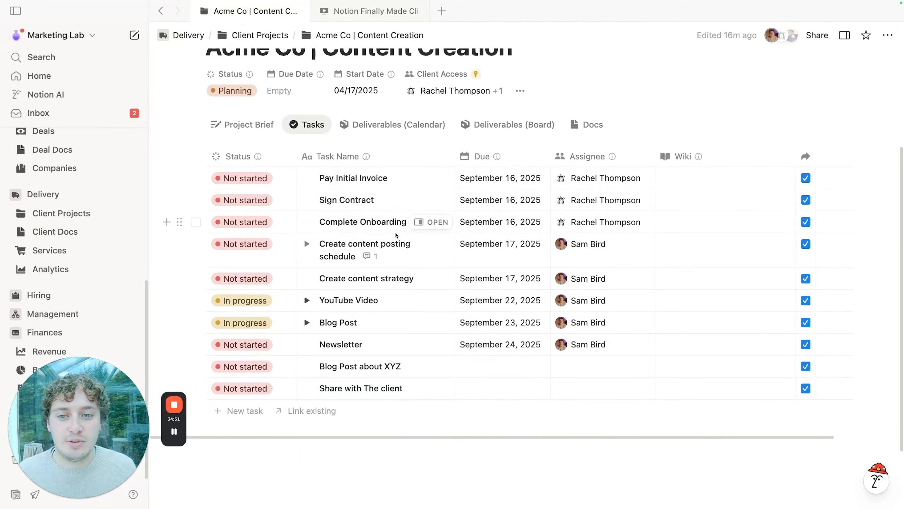
{"action": "scroll", "coordinate": [397, 235], "scroll_direction": "up", "scroll_amount": 1}
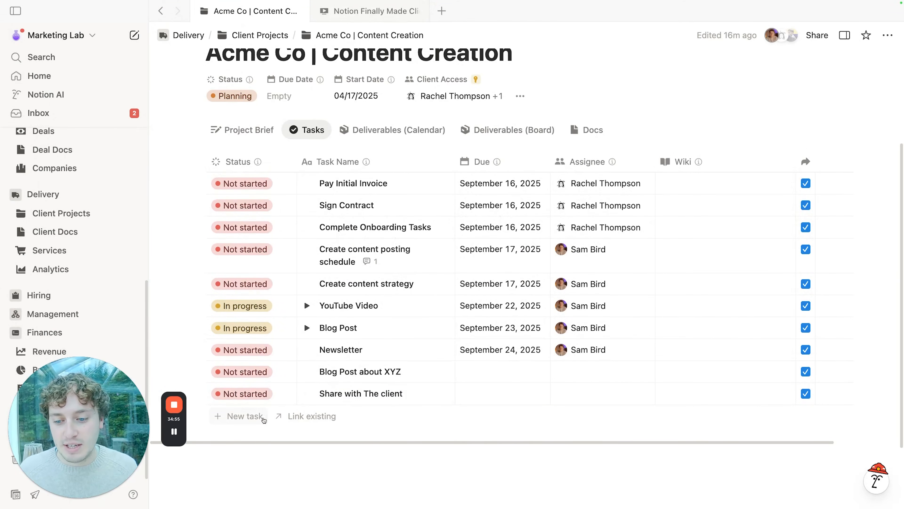
Step: Create a 'Deliverable' task and apply the Blog Post template, setting Deliverable type to Blog Post
{"action": "left_click", "coordinate": [263, 421]}
{"action": "type", "text": "Deliverable"}
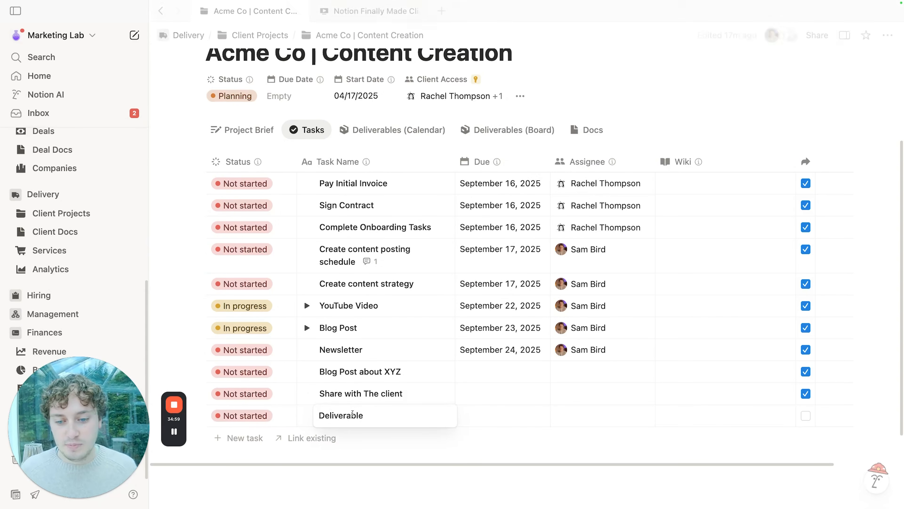
{"action": "left_click", "coordinate": [416, 448]}
{"action": "left_click", "coordinate": [430, 416]}
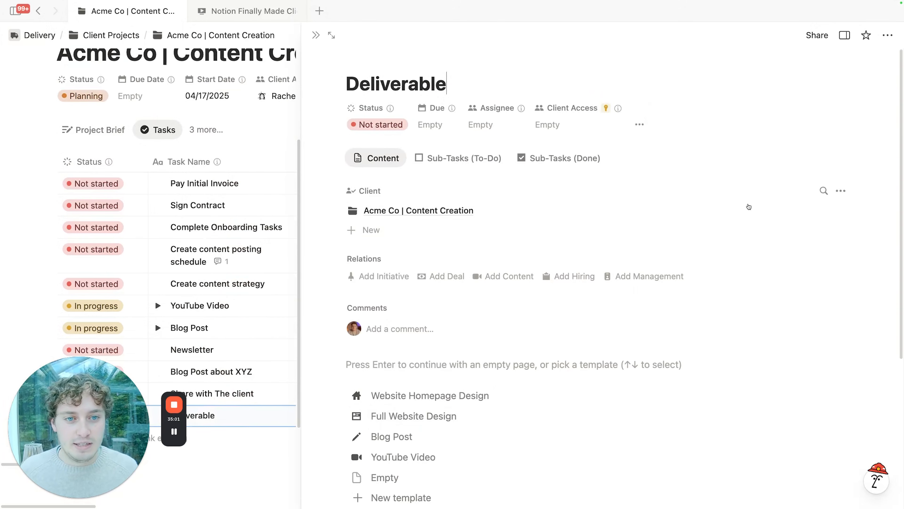
{"action": "left_click", "coordinate": [639, 124]}
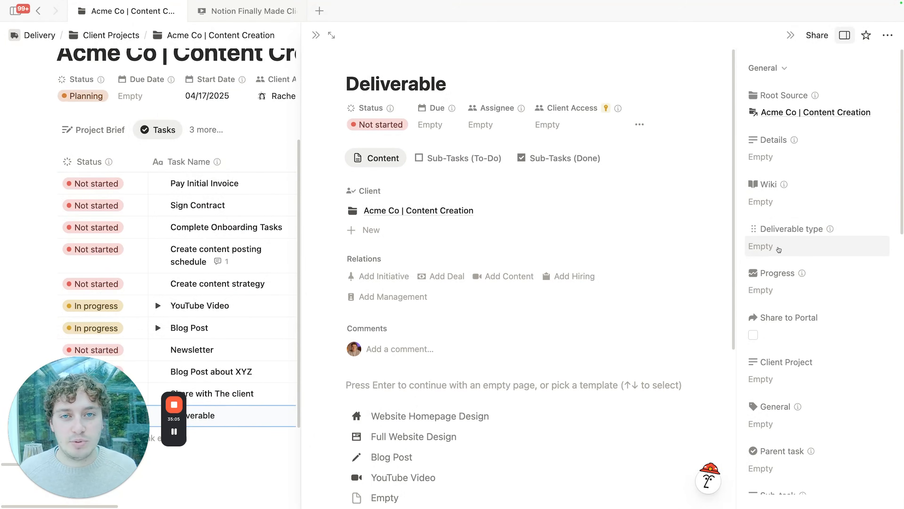
{"action": "left_click", "coordinate": [778, 248]}
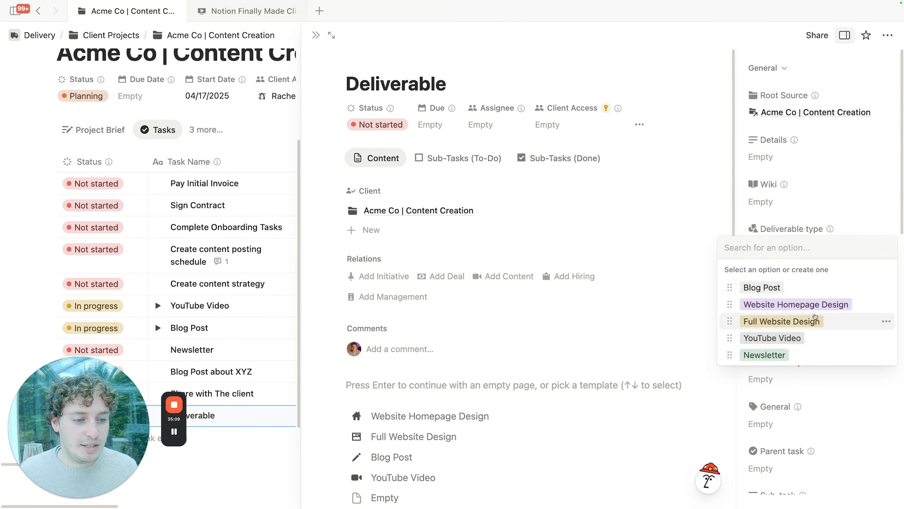
{"action": "left_click", "coordinate": [837, 200]}
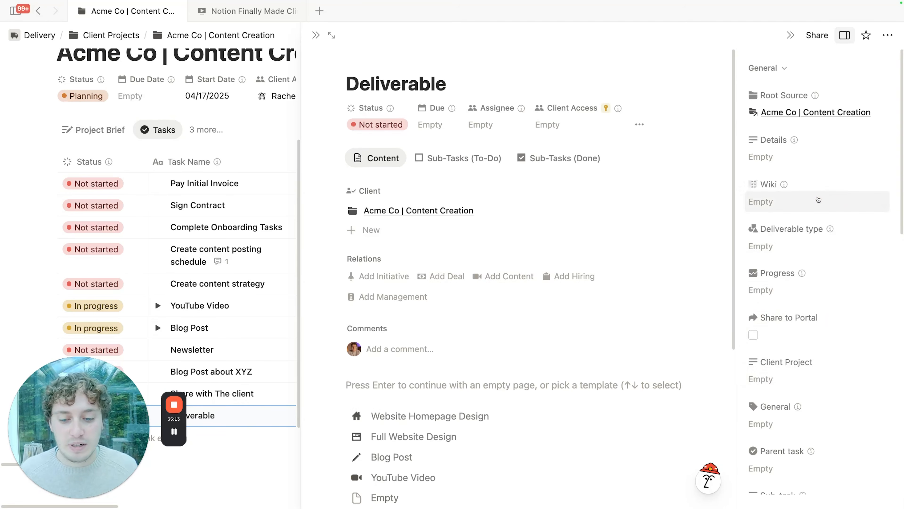
{"action": "scroll", "coordinate": [519, 227], "scroll_direction": "down", "scroll_amount": 3}
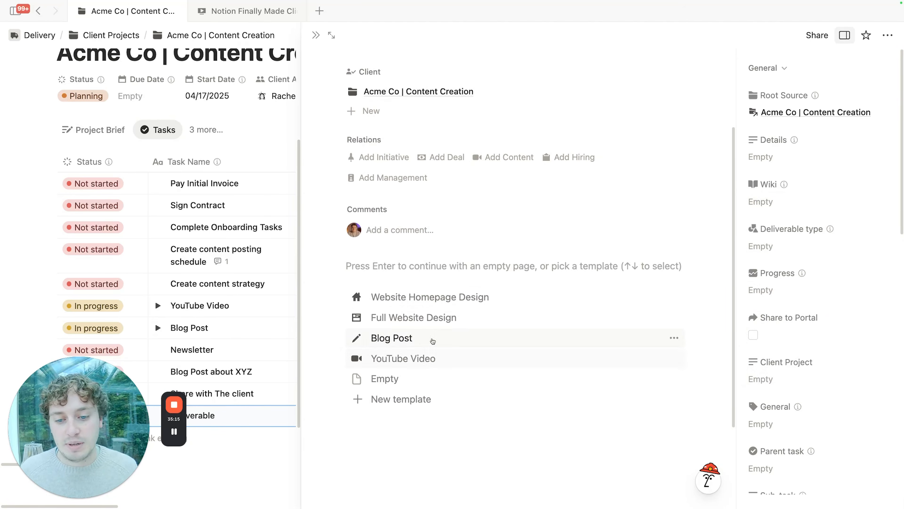
{"action": "left_click", "coordinate": [399, 339]}
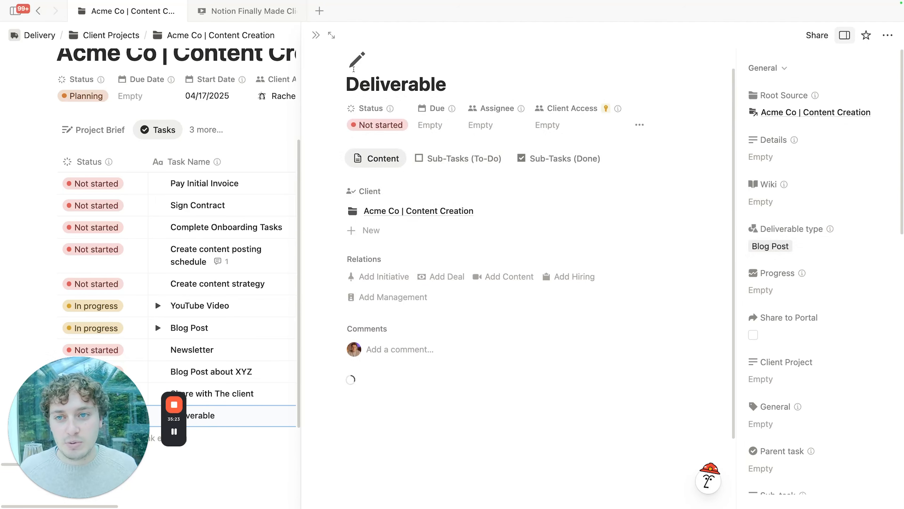
{"action": "left_click", "coordinate": [316, 34]}
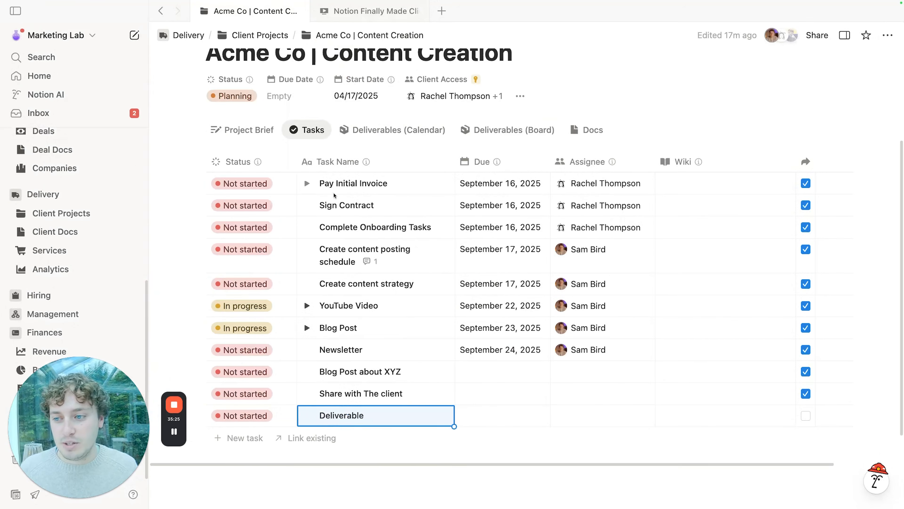
{"action": "scroll", "coordinate": [64, 194], "scroll_direction": "up", "scroll_amount": 6}
Step: From the Tasks database's automations, open Share to Portal for editing
{"action": "left_click", "coordinate": [64, 234]}
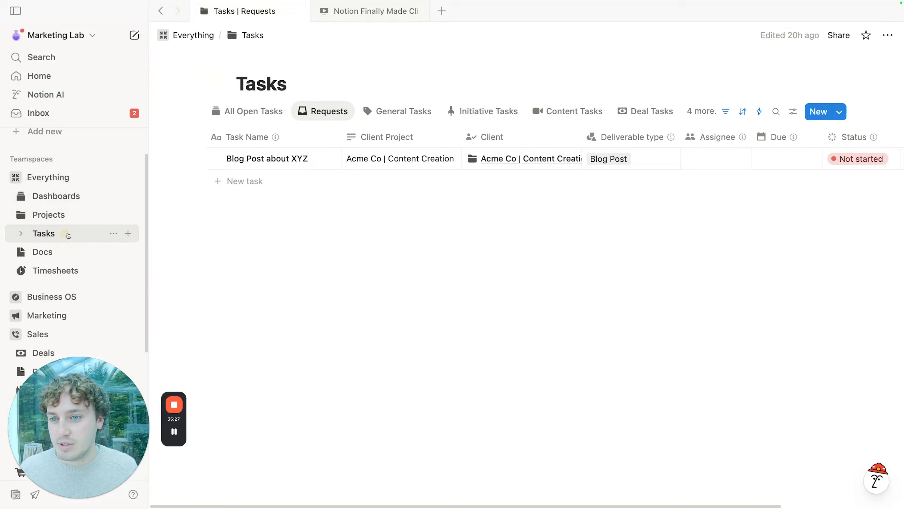
{"action": "left_click", "coordinate": [759, 111]}
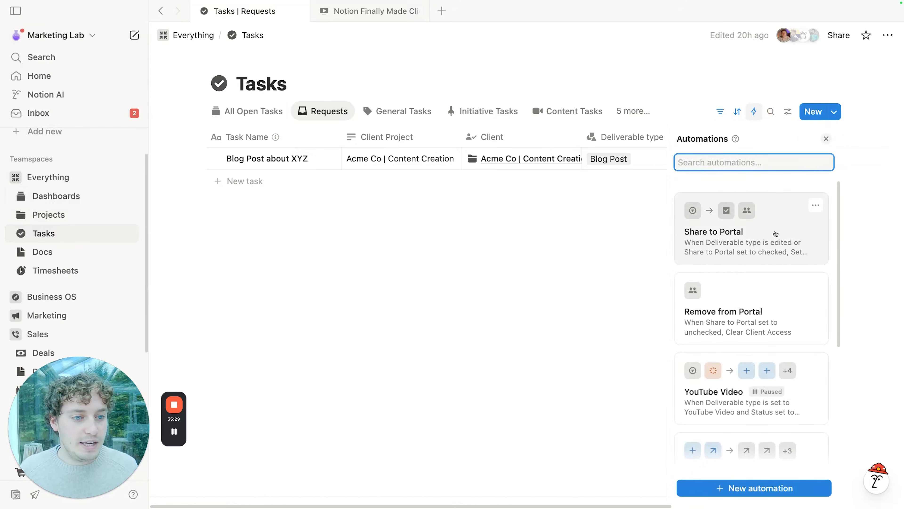
{"action": "left_click", "coordinate": [816, 206]}
{"action": "left_click", "coordinate": [791, 246]}
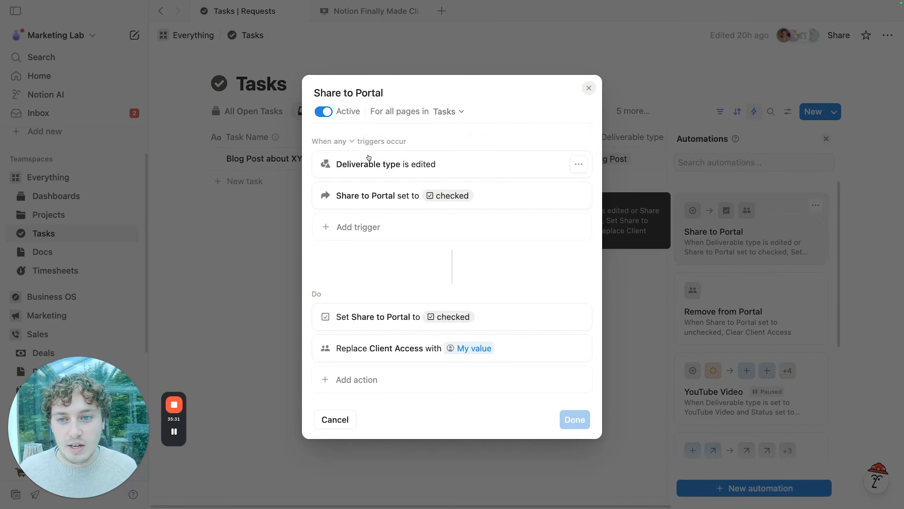
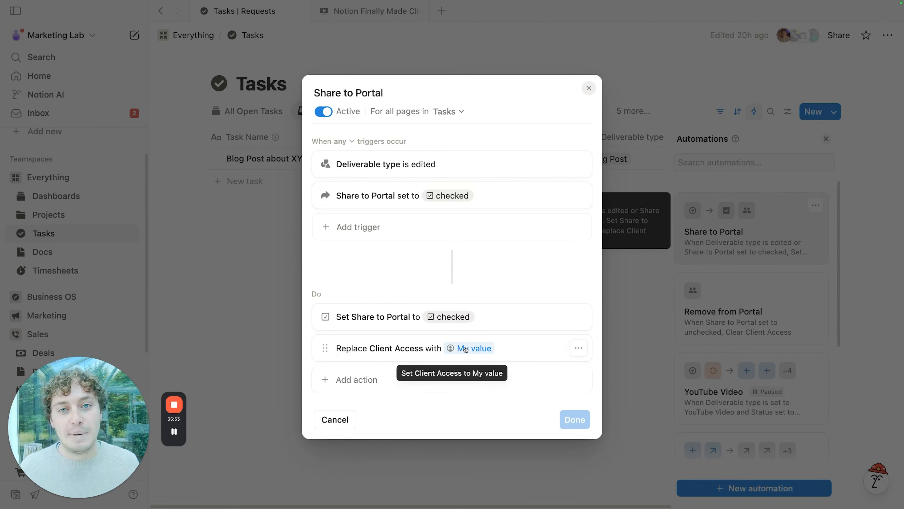
Step: Close the Share to Portal automation editor without changes and scroll the sidebar to Delivery
{"action": "left_click", "coordinate": [256, 288]}
{"action": "scroll", "coordinate": [68, 258], "scroll_direction": "down", "scroll_amount": 5}
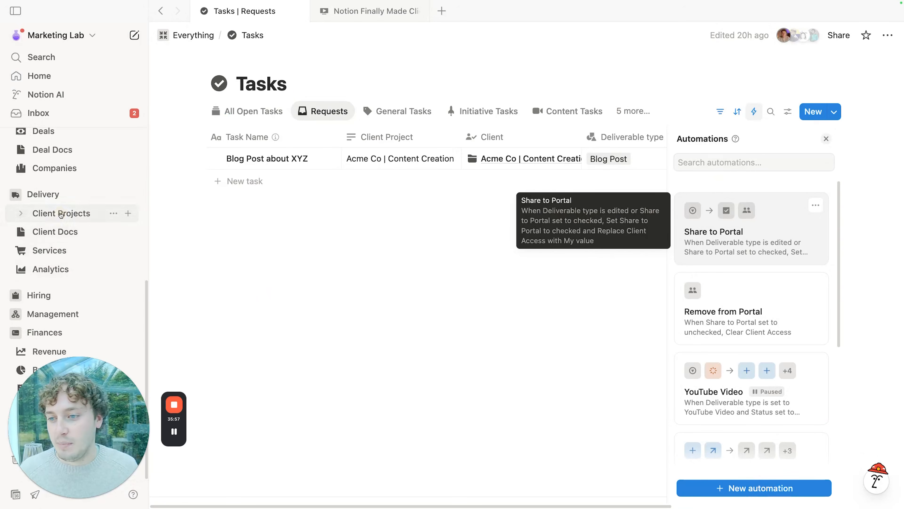
Step: Check the Deliverable task's Client Access in Acme Co | Content Creation, then return to Tasks
{"action": "left_click", "coordinate": [73, 213]}
{"action": "left_click", "coordinate": [410, 307]}
{"action": "left_click", "coordinate": [470, 35]}
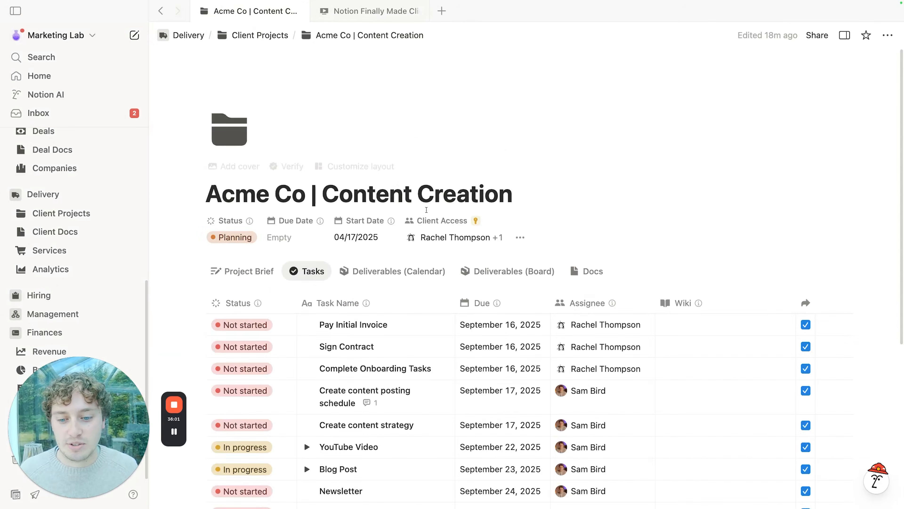
{"action": "scroll", "coordinate": [427, 214], "scroll_direction": "down", "scroll_amount": 7}
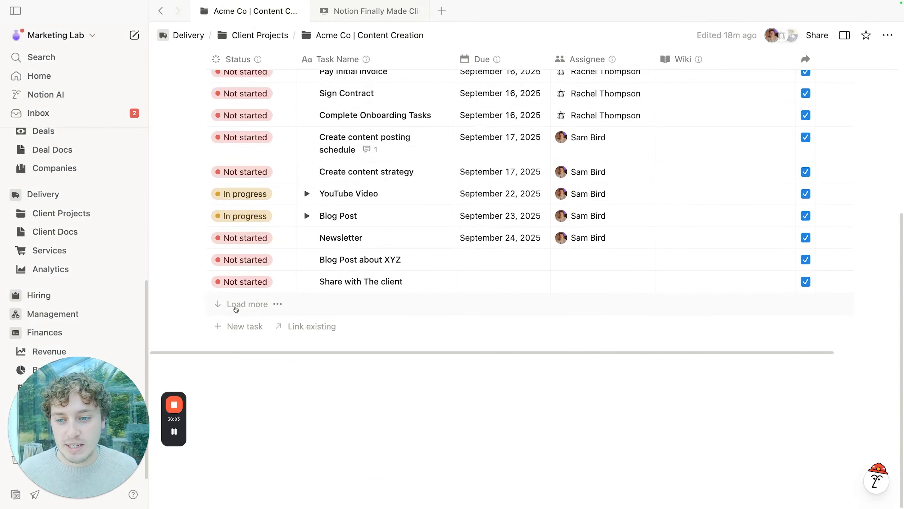
{"action": "left_click", "coordinate": [237, 309]}
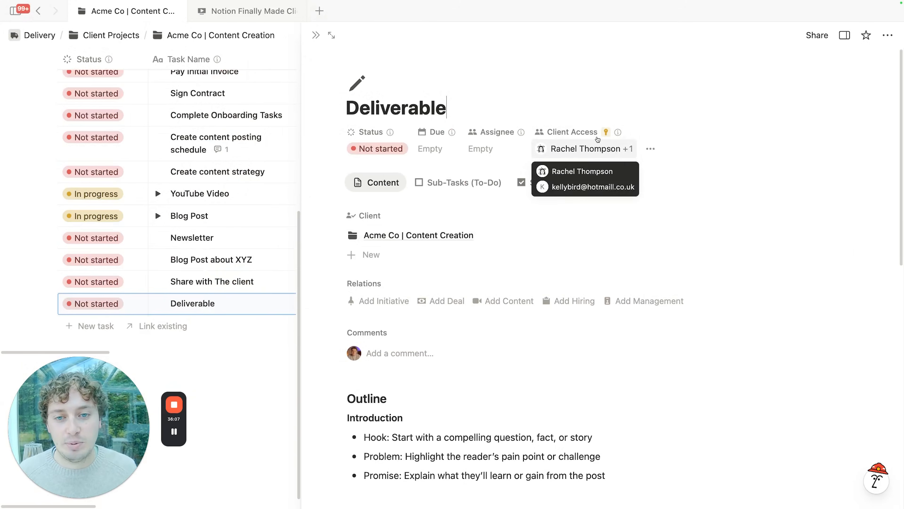
{"action": "left_click", "coordinate": [316, 35]}
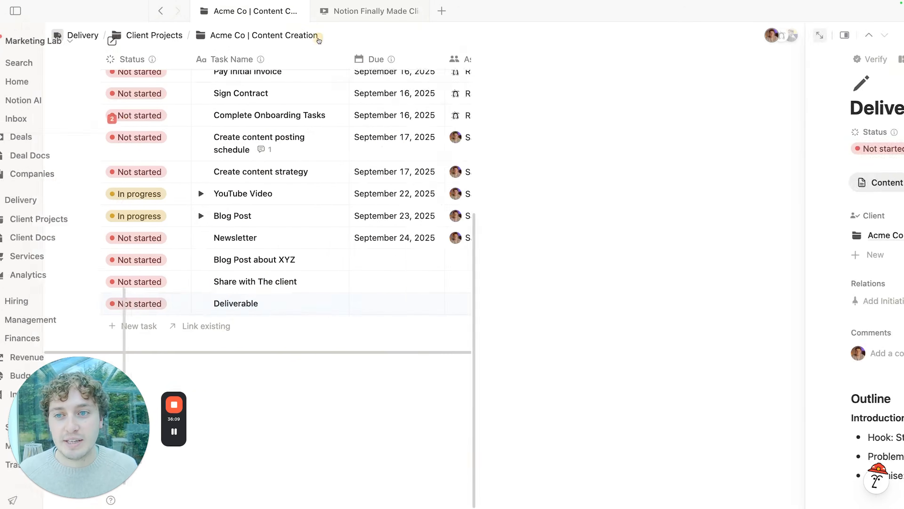
{"action": "scroll", "coordinate": [474, 193], "scroll_direction": "up", "scroll_amount": 3}
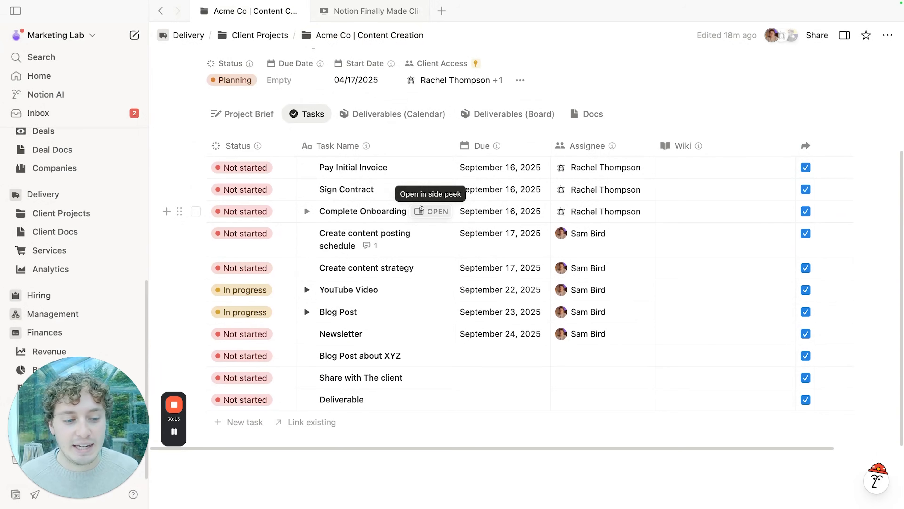
{"action": "scroll", "coordinate": [436, 231], "scroll_direction": "down", "scroll_amount": 3}
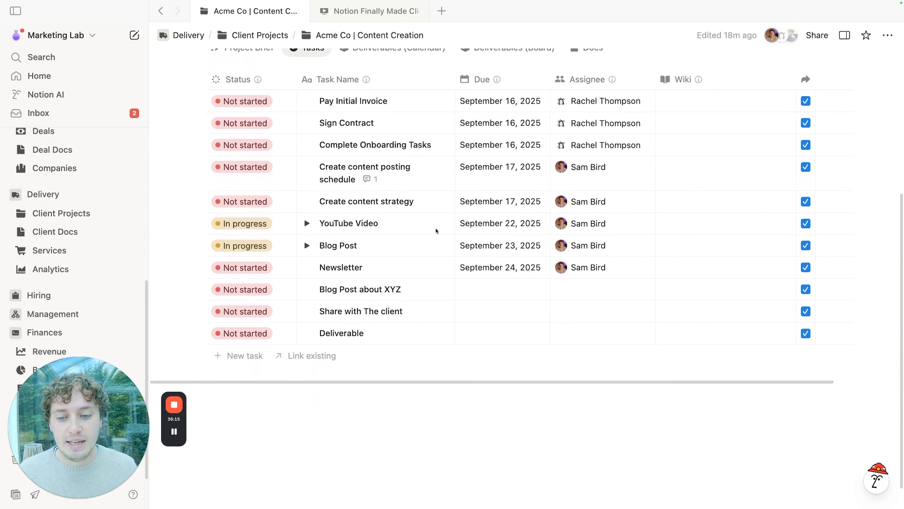
{"action": "scroll", "coordinate": [440, 231], "scroll_direction": "up", "scroll_amount": 2}
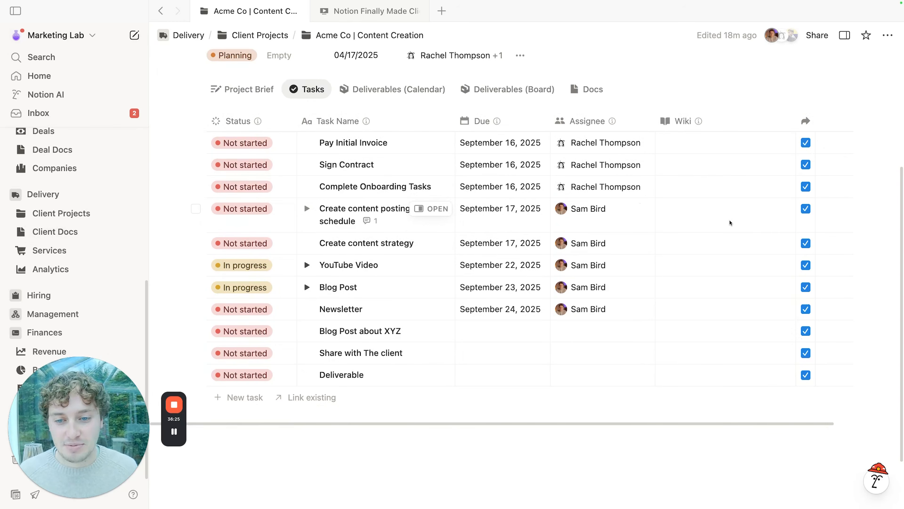
{"action": "scroll", "coordinate": [67, 212], "scroll_direction": "up", "scroll_amount": 5}
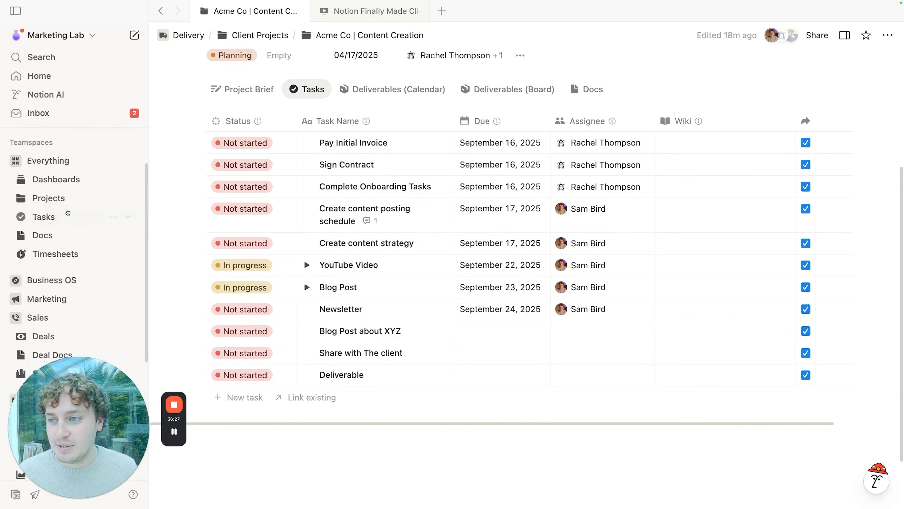
{"action": "left_click", "coordinate": [58, 226]}
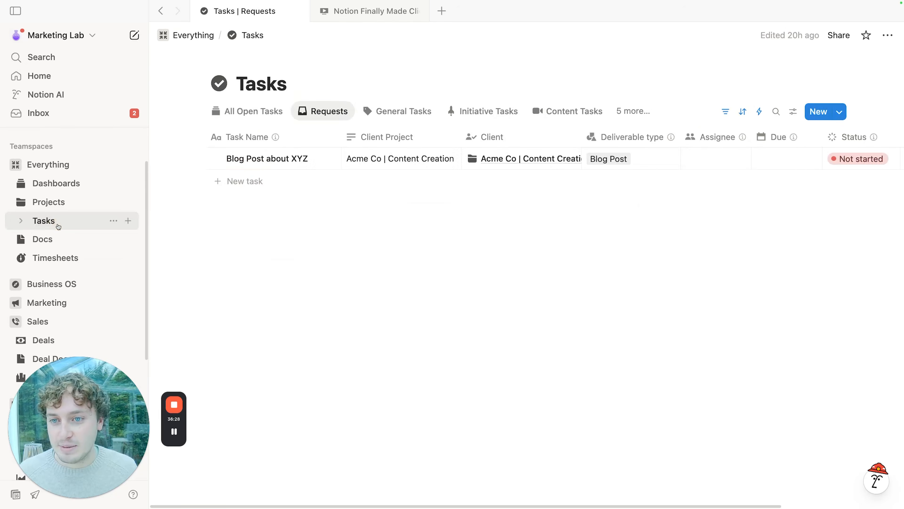
Step: Review the Tasks database's Remove from Portal automation and close it unchanged
{"action": "left_click", "coordinate": [758, 110]}
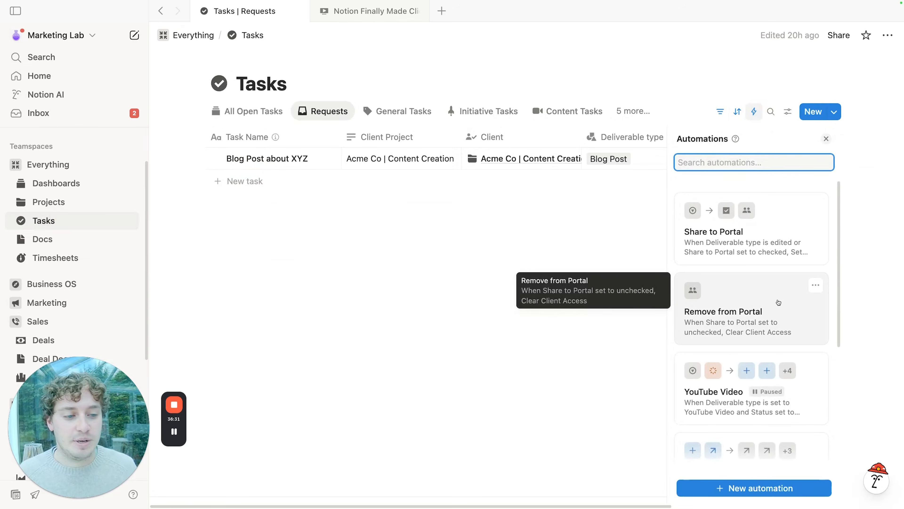
{"action": "left_click", "coordinate": [816, 286]}
{"action": "left_click", "coordinate": [797, 326]}
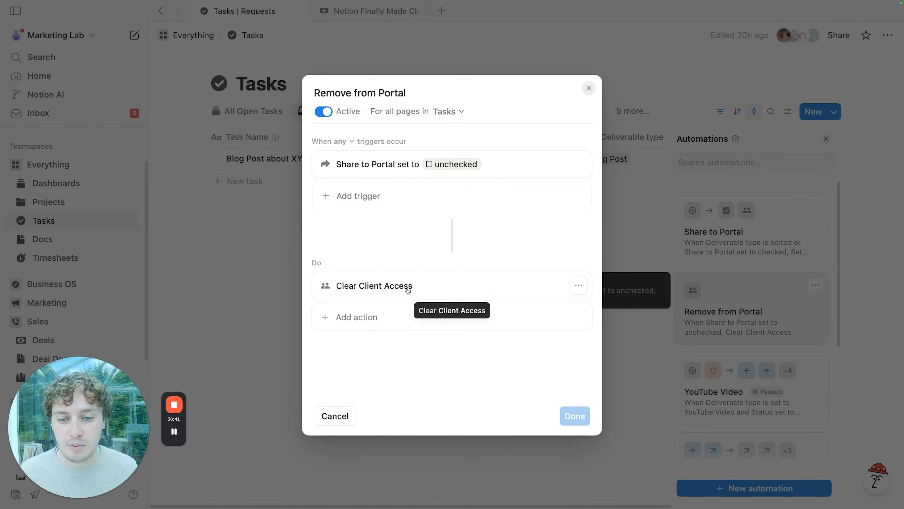
{"action": "left_click", "coordinate": [253, 233]}
{"action": "scroll", "coordinate": [78, 249], "scroll_direction": "down", "scroll_amount": 5}
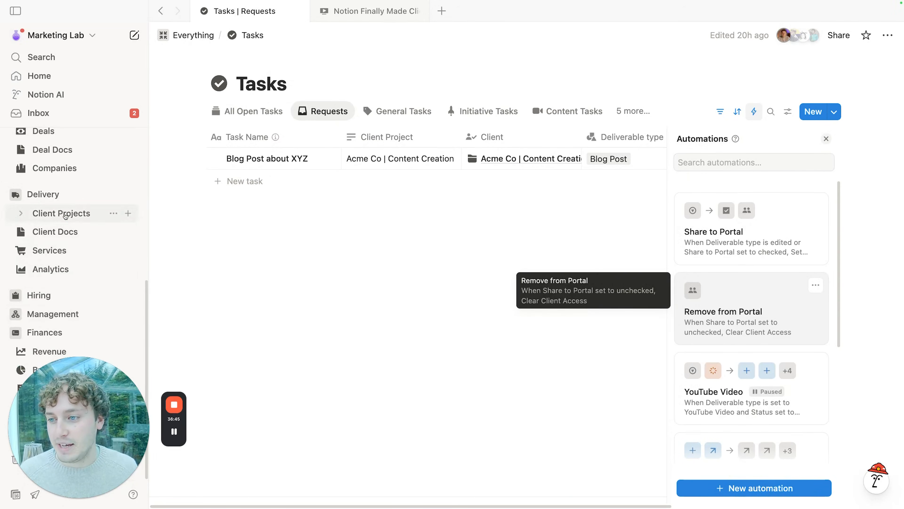
Step: Uncheck Share to Portal on the Deliverable task and confirm its Client Access is emptied
{"action": "left_click", "coordinate": [23, 213]}
{"action": "left_click", "coordinate": [402, 306]}
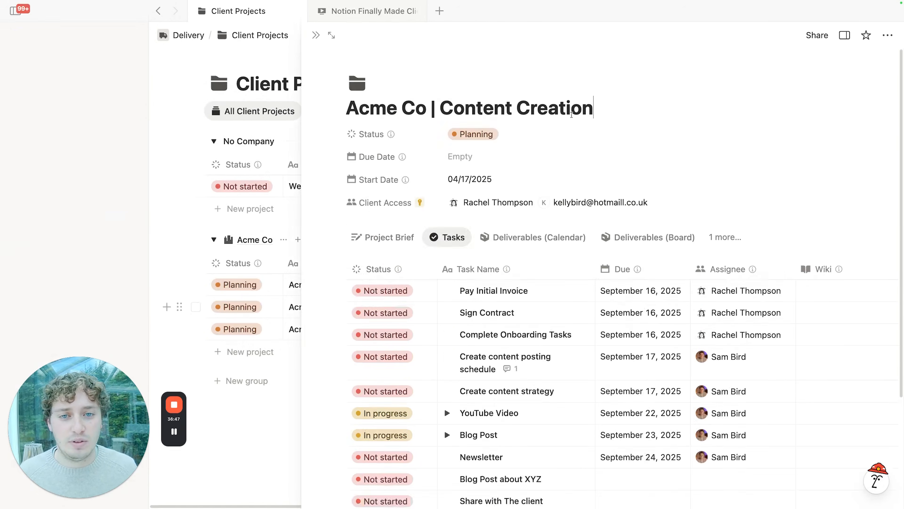
{"action": "left_click", "coordinate": [330, 36]}
{"action": "scroll", "coordinate": [433, 184], "scroll_direction": "down", "scroll_amount": 5}
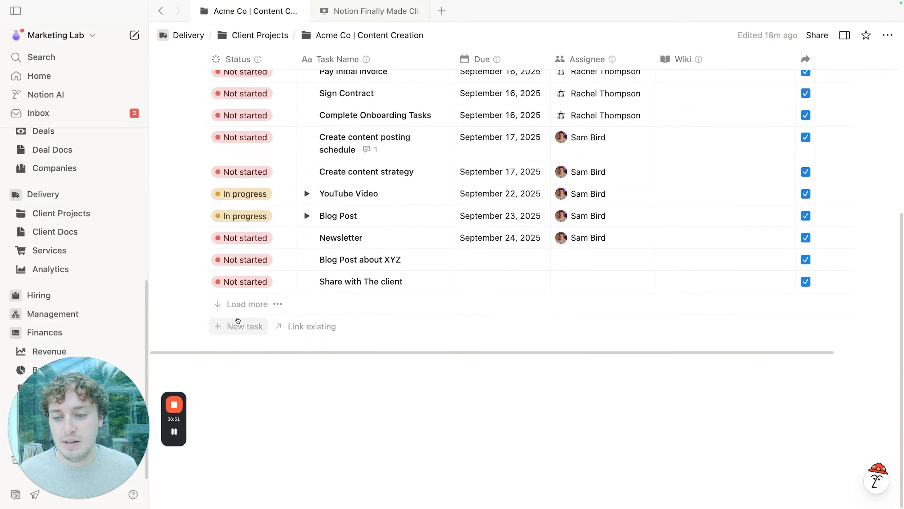
{"action": "left_click", "coordinate": [242, 325]}
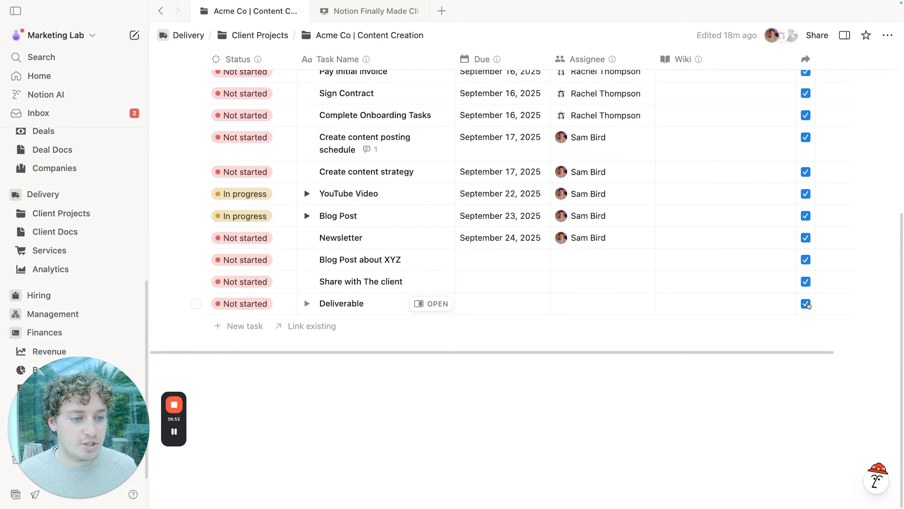
{"action": "left_click", "coordinate": [806, 303]}
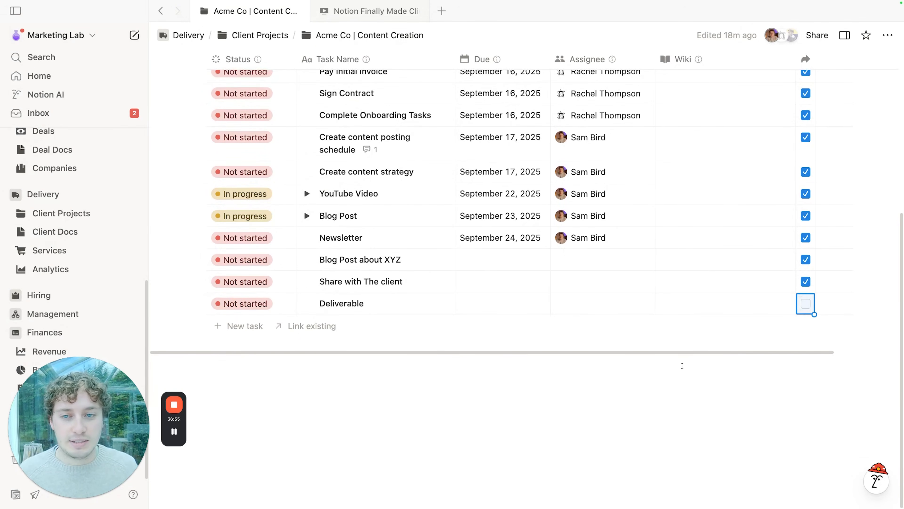
{"action": "left_click", "coordinate": [436, 304]}
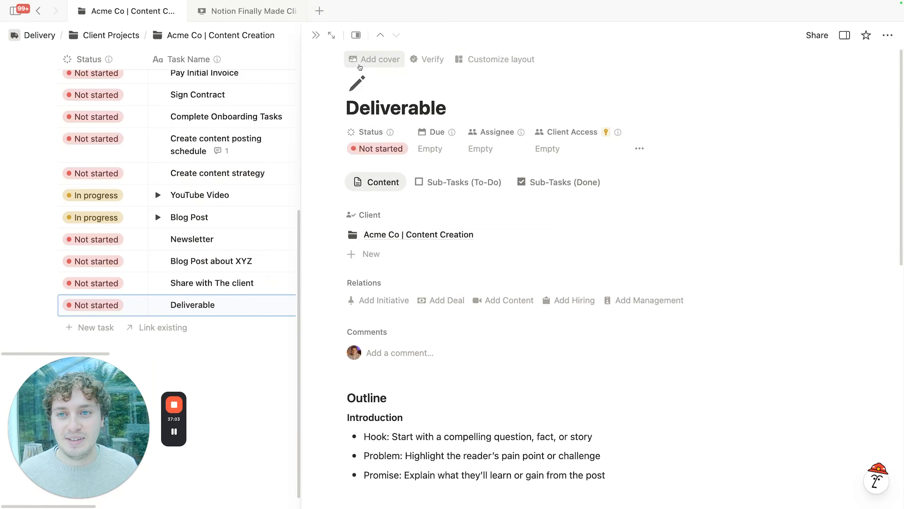
{"action": "left_click", "coordinate": [315, 35]}
{"action": "scroll", "coordinate": [494, 269], "scroll_direction": "up", "scroll_amount": 5}
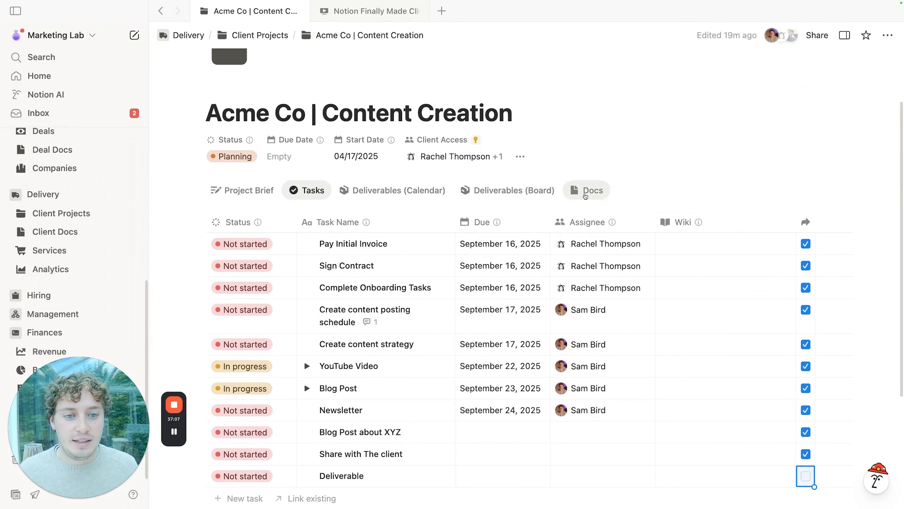
Step: In the project's Docs view, tick Share to Portal on the Strategy Doc and confirm its Client Access
{"action": "left_click", "coordinate": [586, 191]}
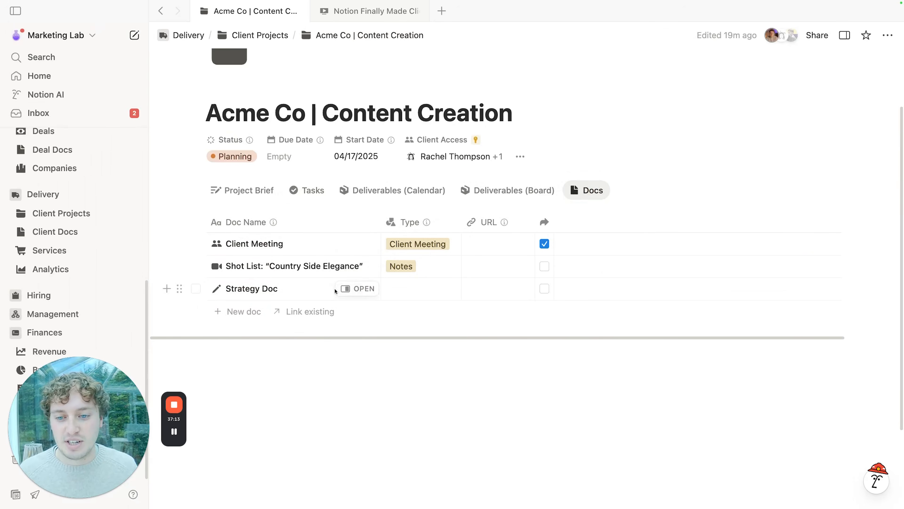
{"action": "left_click", "coordinate": [354, 289]}
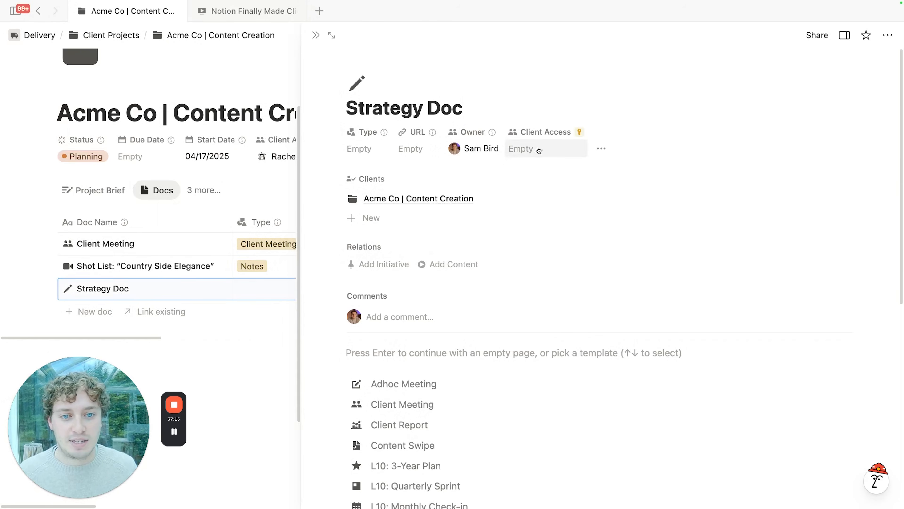
{"action": "left_click", "coordinate": [316, 35]}
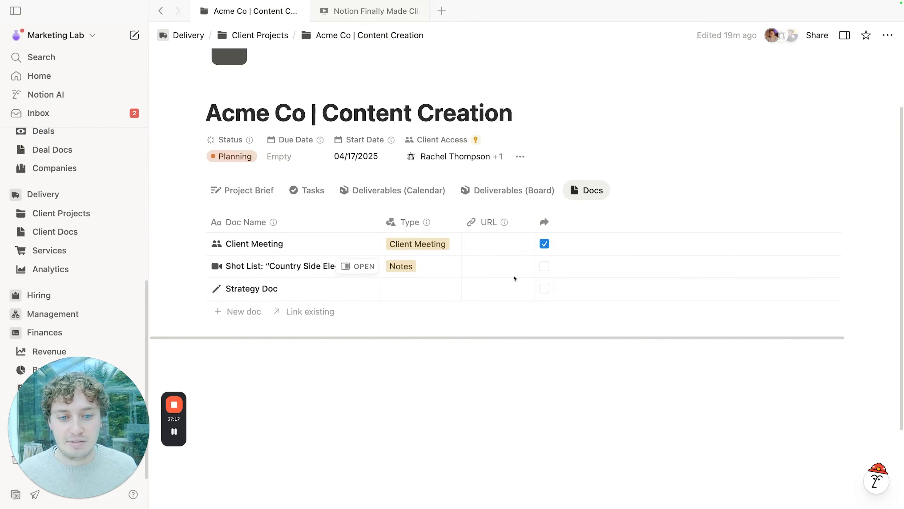
{"action": "left_click", "coordinate": [545, 289]}
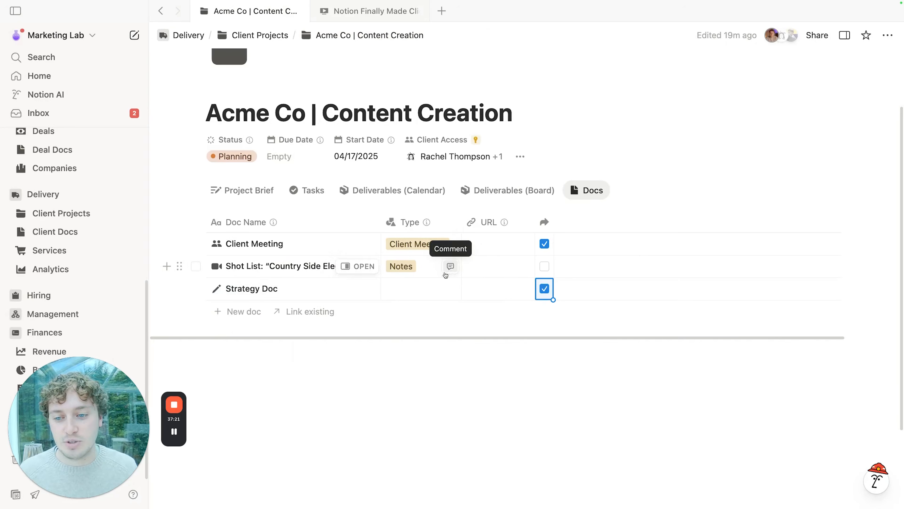
{"action": "left_click", "coordinate": [366, 289]}
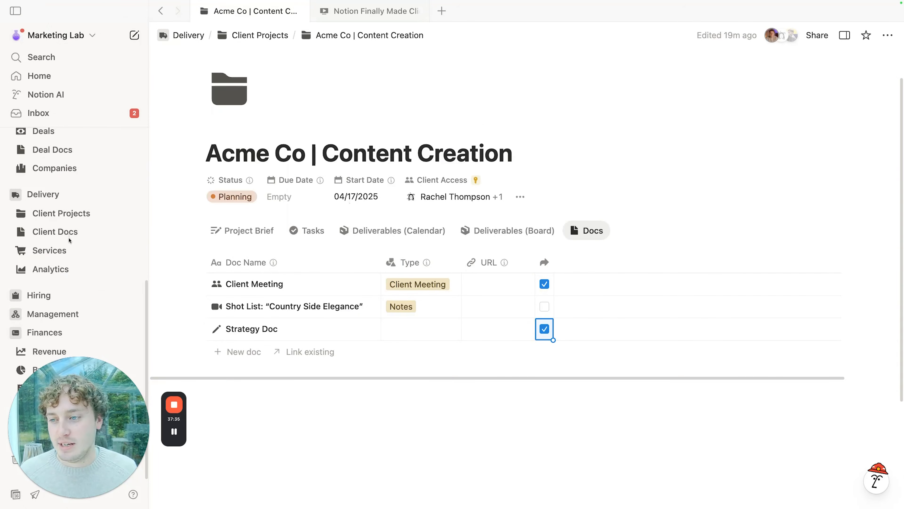
{"action": "left_click", "coordinate": [48, 174]}
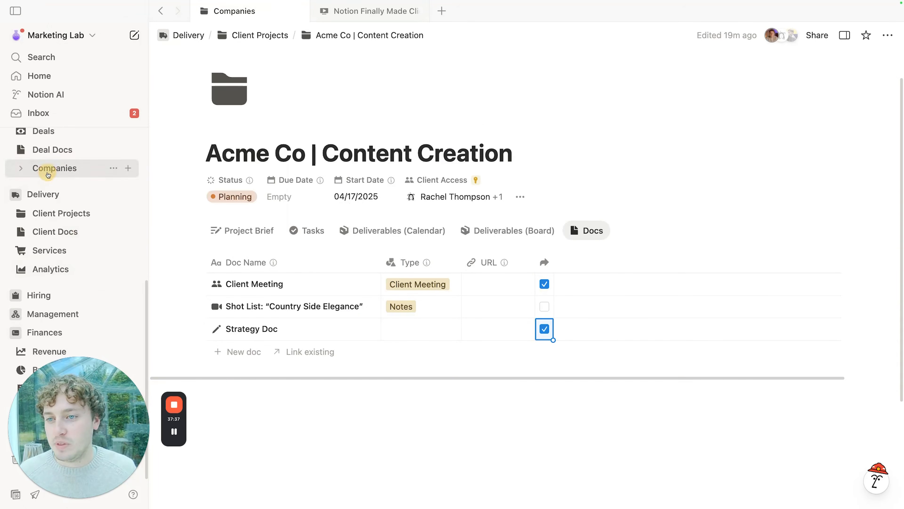
Step: Open Acme Co as a full page and look over its Acme Co | 2nd Invoice
{"action": "left_click", "coordinate": [285, 181]}
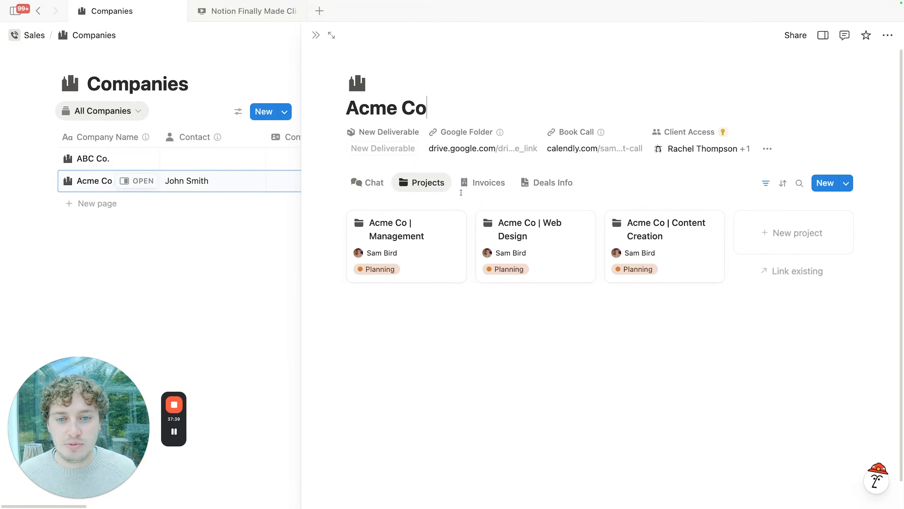
{"action": "left_click", "coordinate": [328, 38]}
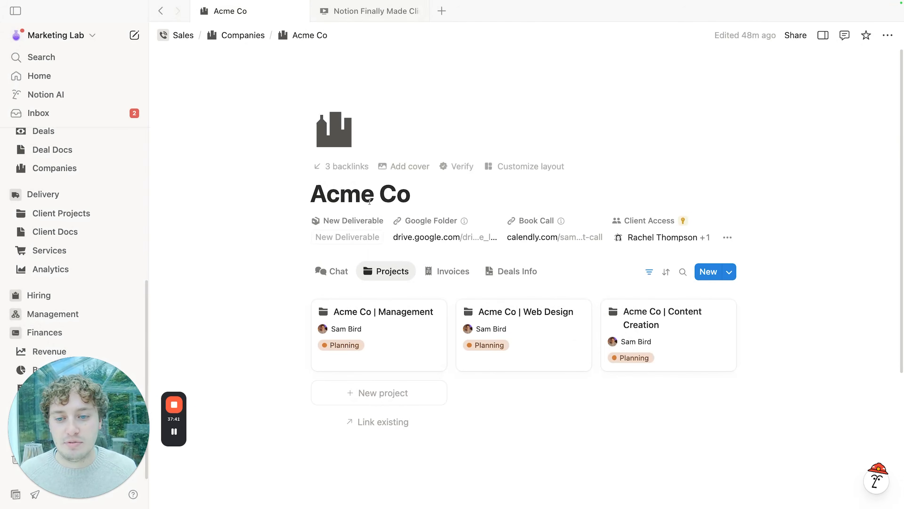
{"action": "left_click", "coordinate": [450, 271]}
{"action": "scroll", "coordinate": [478, 175], "scroll_direction": "down", "scroll_amount": 2}
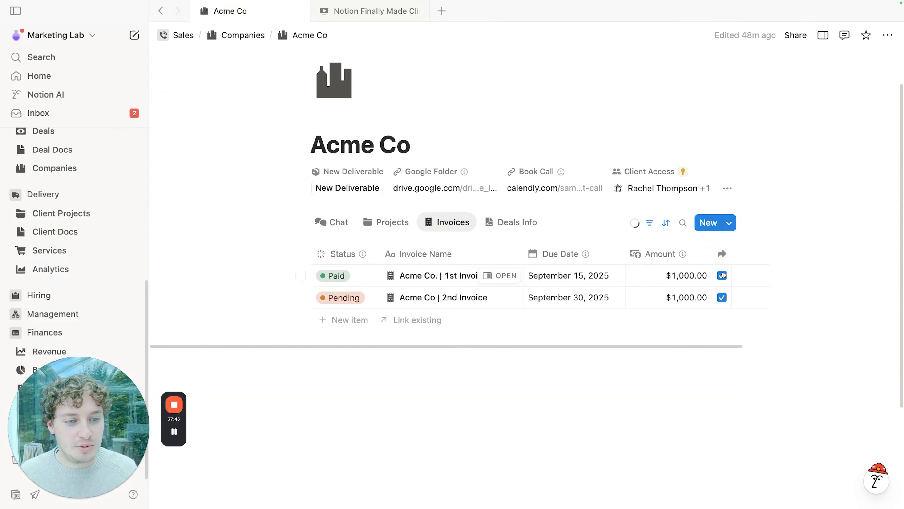
{"action": "left_click", "coordinate": [501, 297]}
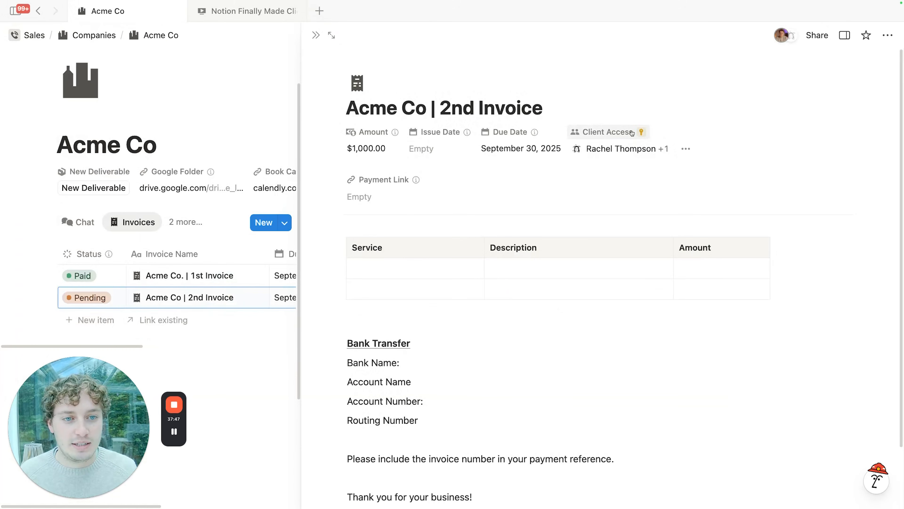
{"action": "left_click", "coordinate": [310, 37]}
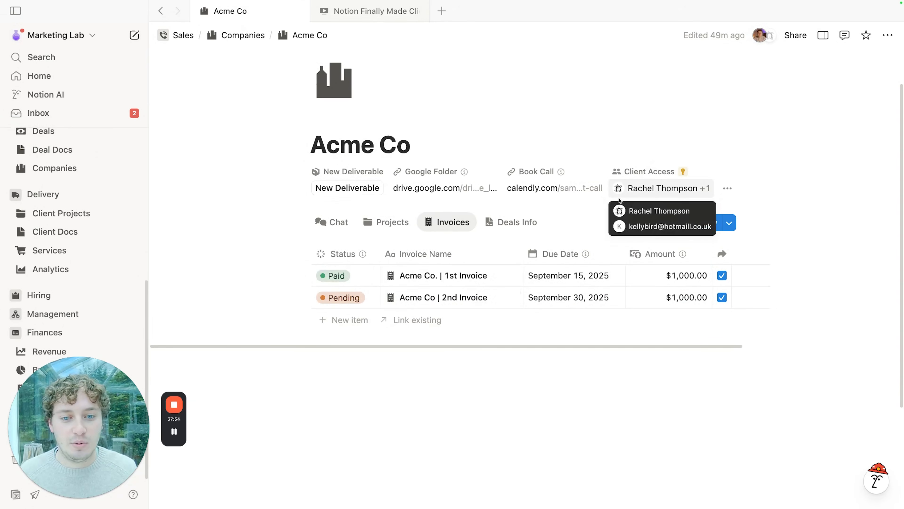
Step: Switch Acme Co to its Deals Info documents and peek at the company record
{"action": "left_click", "coordinate": [518, 222]}
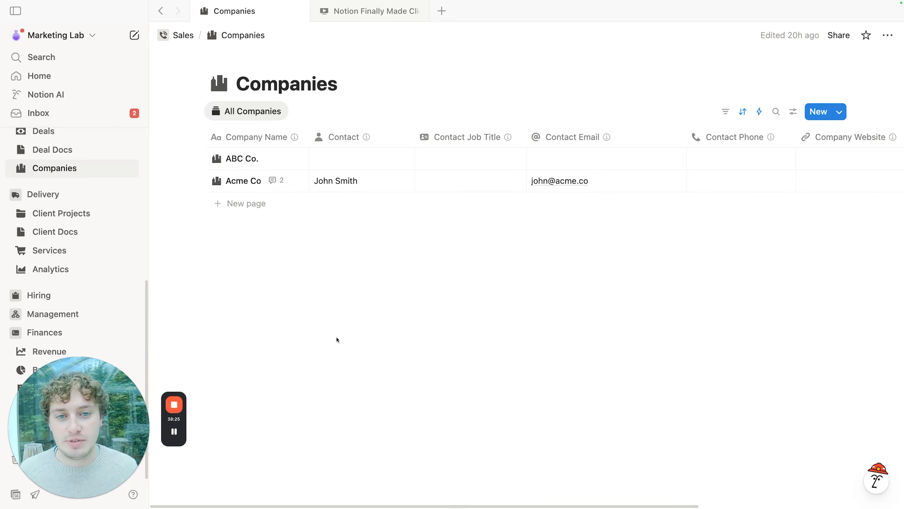
{"action": "left_click", "coordinate": [290, 180]}
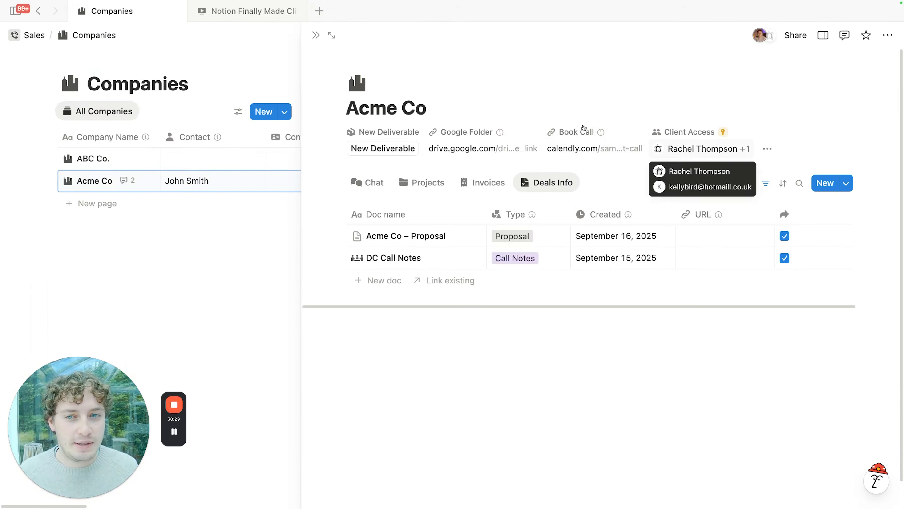
{"action": "left_click", "coordinate": [314, 36]}
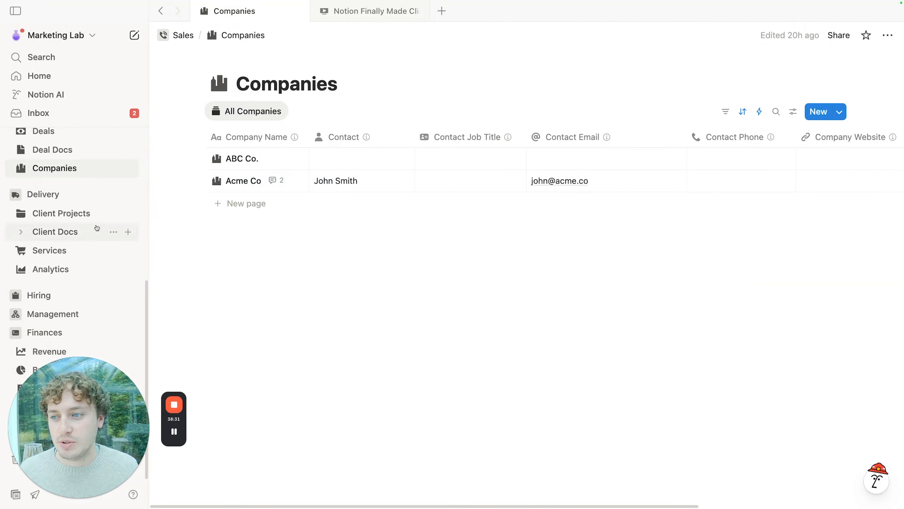
{"action": "left_click", "coordinate": [75, 212]}
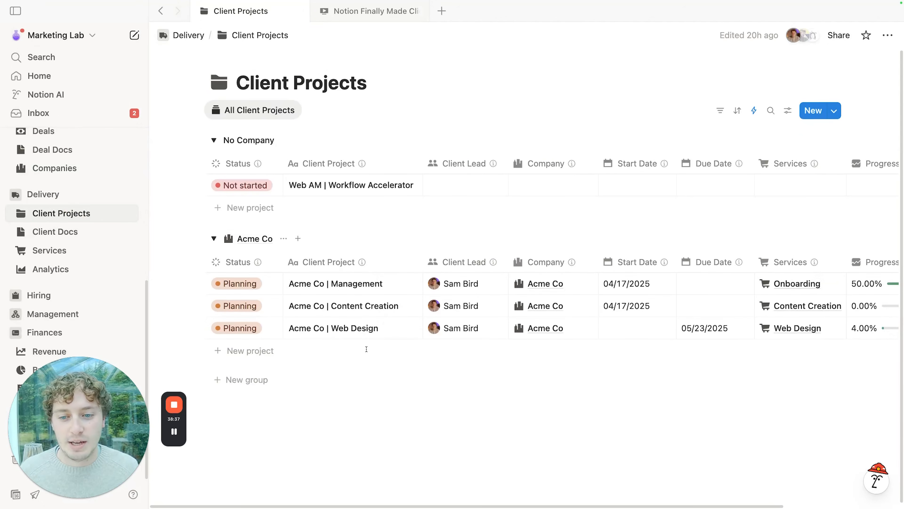
Step: Preview the Acme Co Management, Content Creation and Web Design projects in turn
{"action": "left_click", "coordinate": [400, 284]}
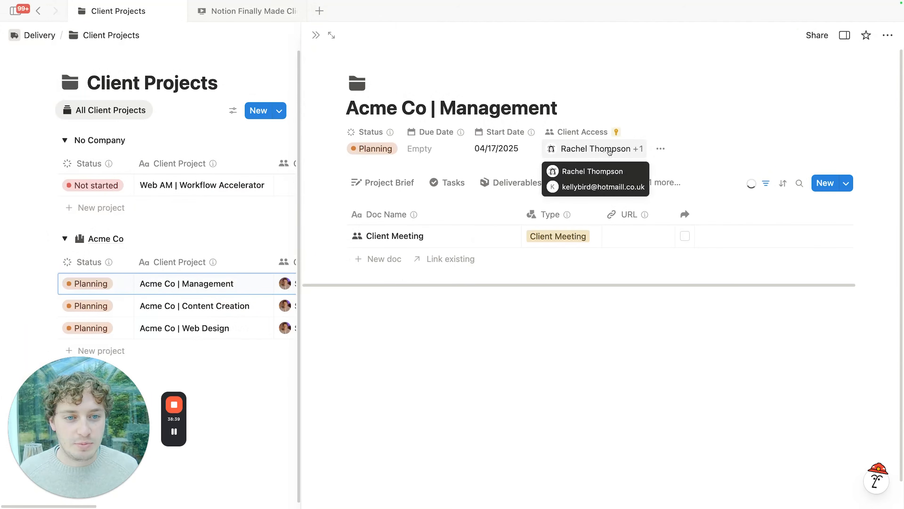
{"action": "left_click", "coordinate": [251, 306]}
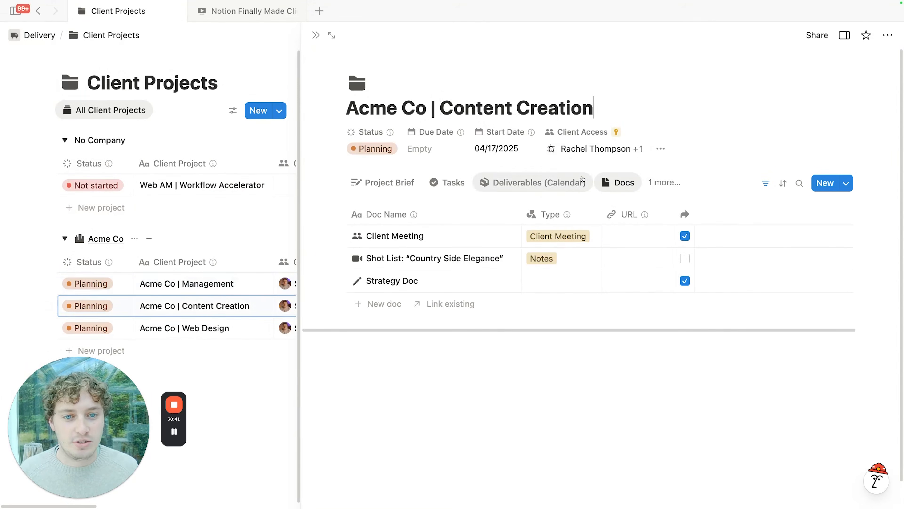
{"action": "left_click", "coordinate": [251, 328]}
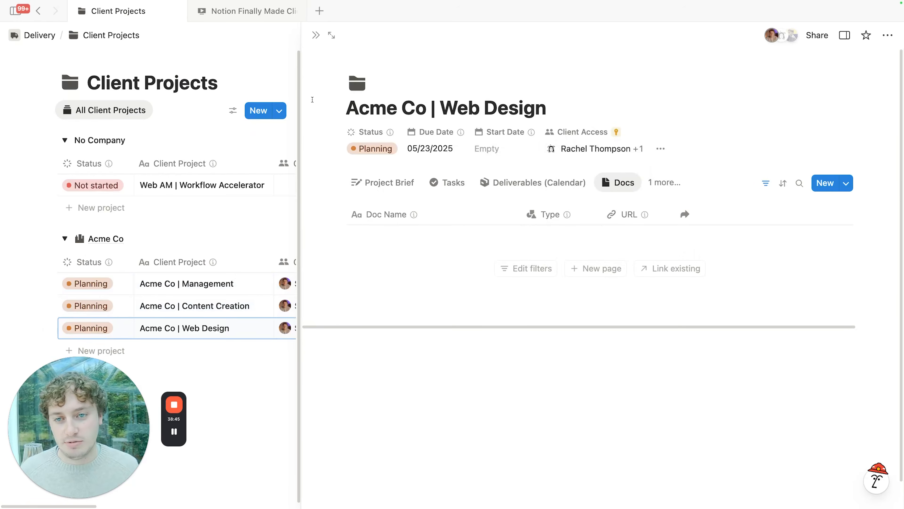
{"action": "left_click", "coordinate": [316, 35]}
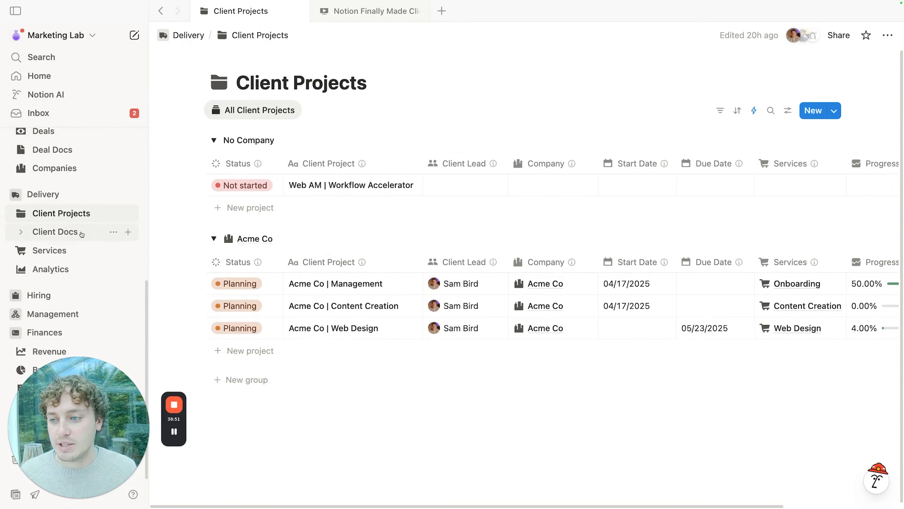
Step: Check who has Client Access on Acme Co in Companies, then show the Companies automations
{"action": "left_click", "coordinate": [54, 168]}
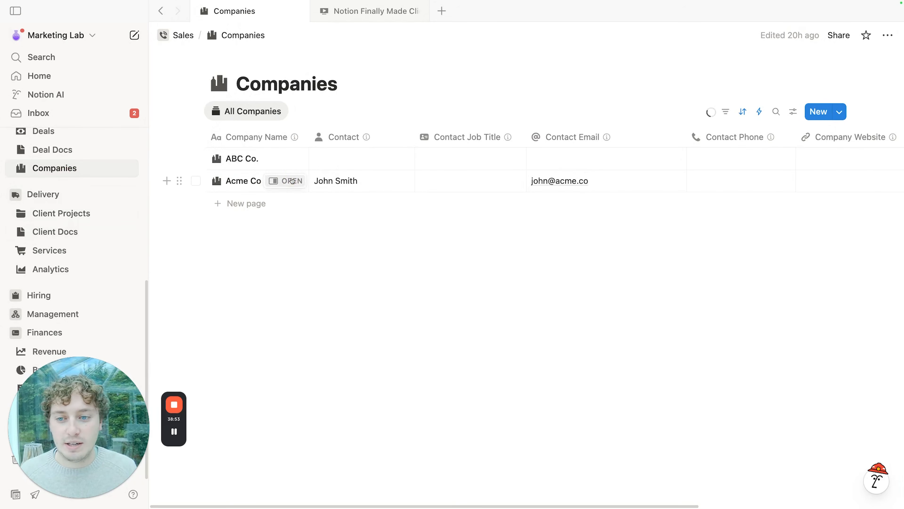
{"action": "left_click", "coordinate": [291, 180]}
{"action": "left_click", "coordinate": [726, 153]}
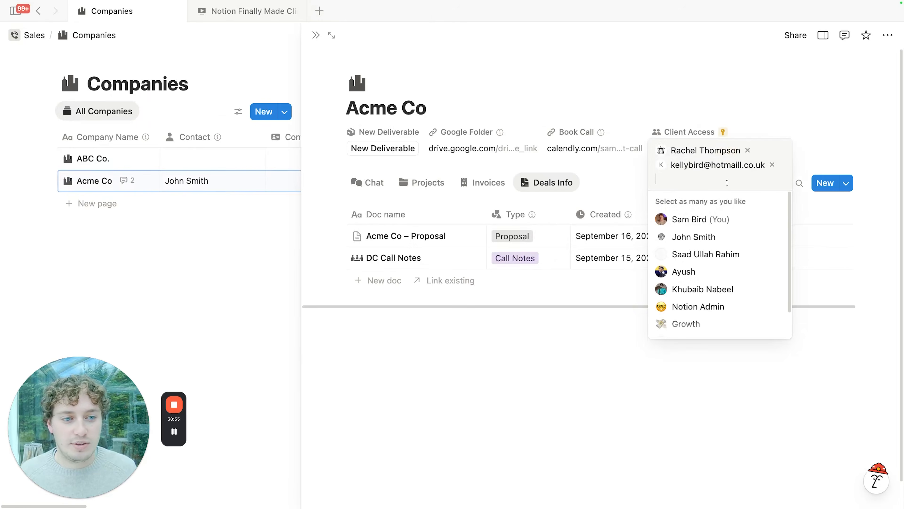
{"action": "left_click", "coordinate": [593, 94]}
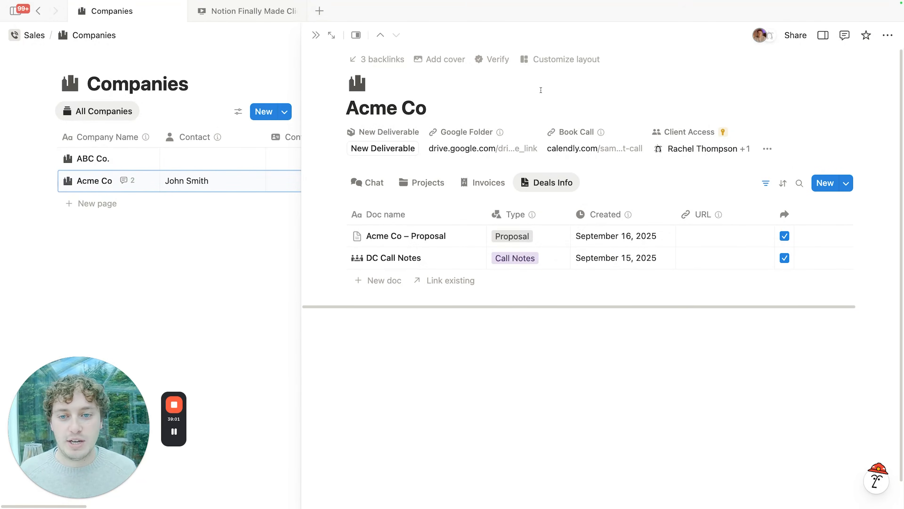
{"action": "left_click", "coordinate": [315, 35]}
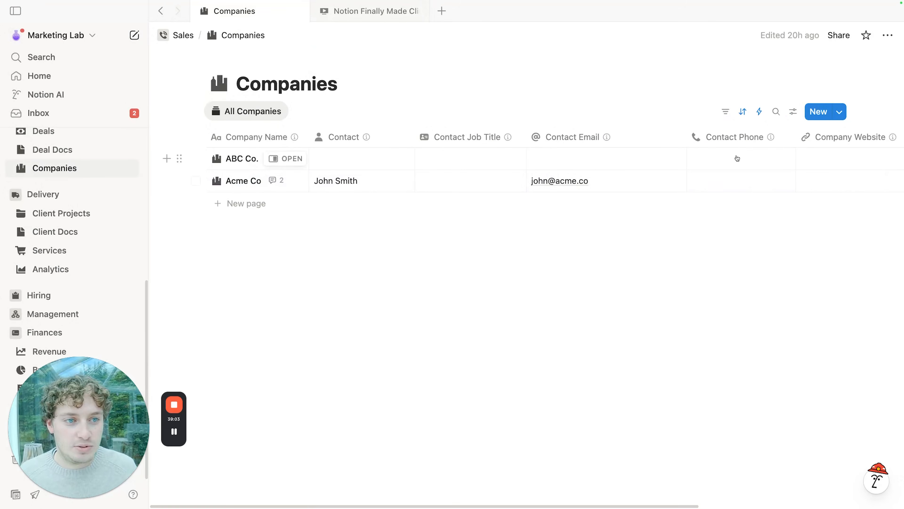
{"action": "left_click", "coordinate": [759, 112]}
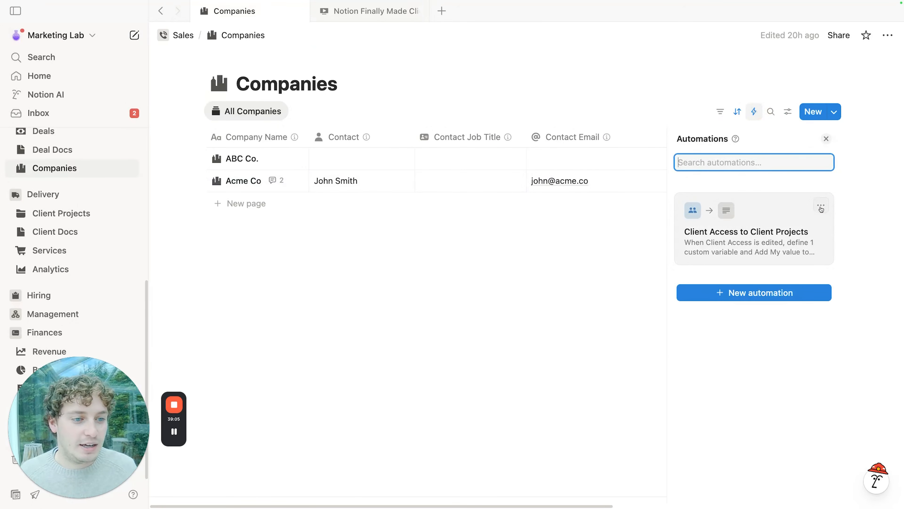
Step: Review the Client Access to Client Projects automation, then open Acme Co with all properties shown
{"action": "left_click", "coordinate": [821, 207]}
{"action": "left_click", "coordinate": [809, 247]}
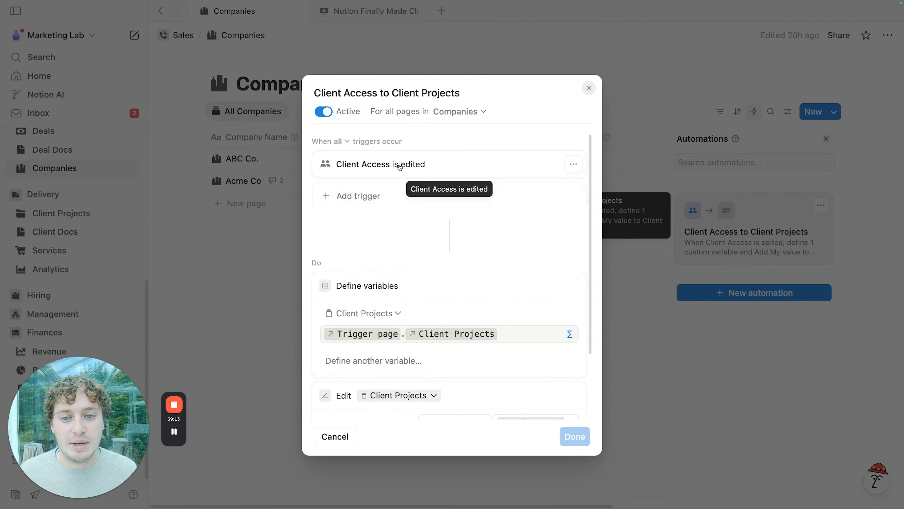
{"action": "scroll", "coordinate": [432, 276], "scroll_direction": "down", "scroll_amount": 3}
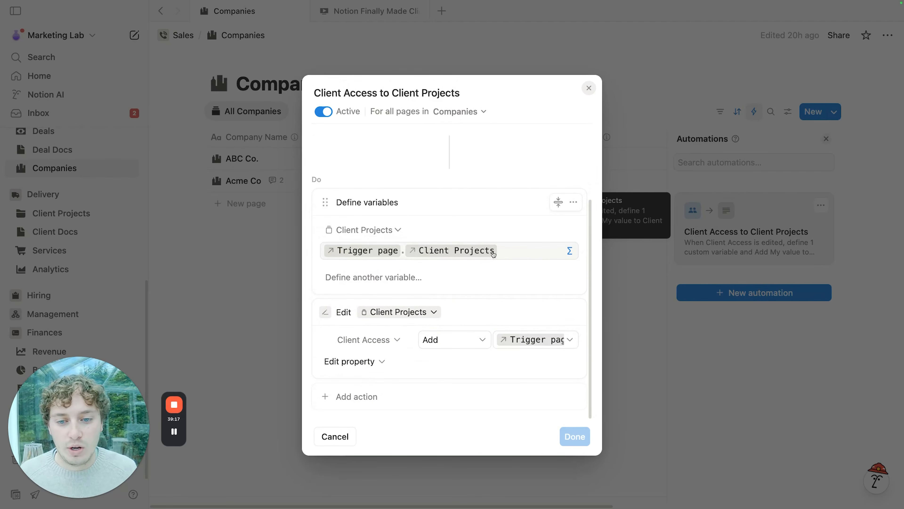
{"action": "left_click", "coordinate": [643, 88]}
{"action": "left_click", "coordinate": [294, 181]}
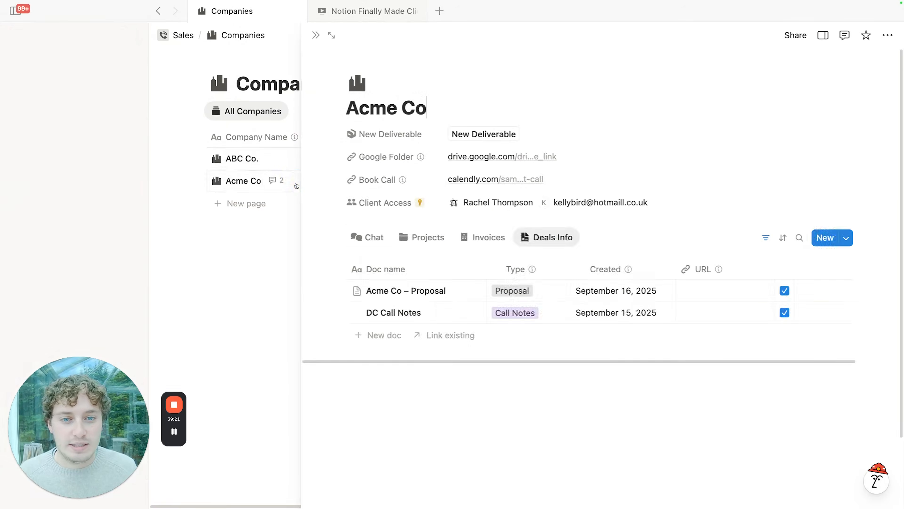
{"action": "left_click", "coordinate": [804, 149]}
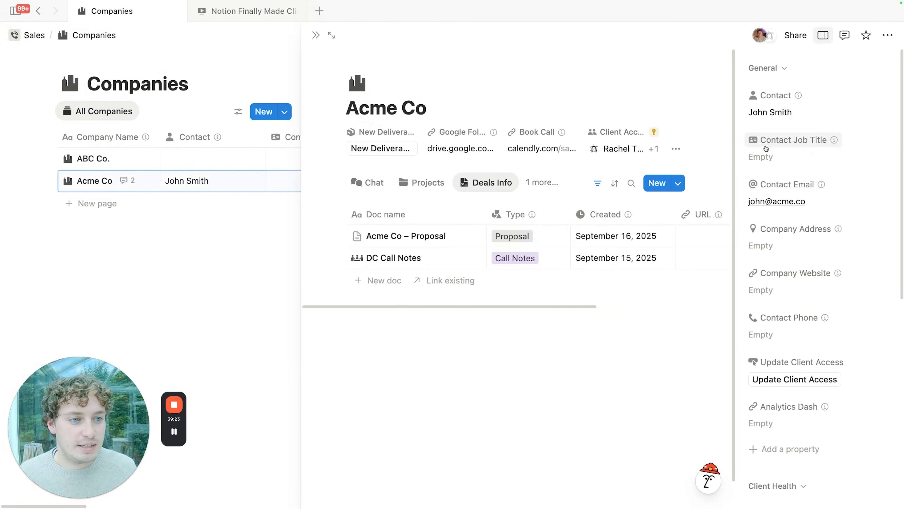
Step: Reveal Acme Co's hidden backend properties and view its Projects tab
{"action": "scroll", "coordinate": [815, 261], "scroll_direction": "down", "scroll_amount": 10}
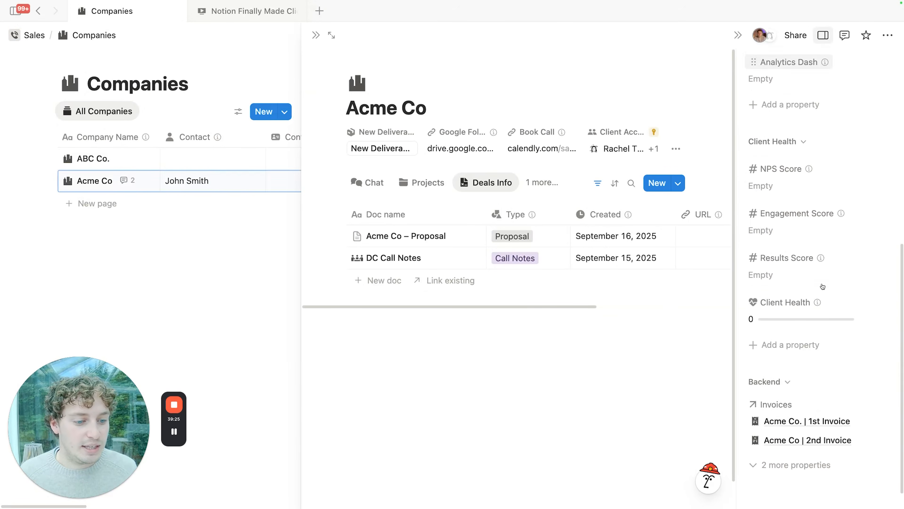
{"action": "left_click", "coordinate": [796, 463]}
{"action": "scroll", "coordinate": [819, 356], "scroll_direction": "down", "scroll_amount": 5}
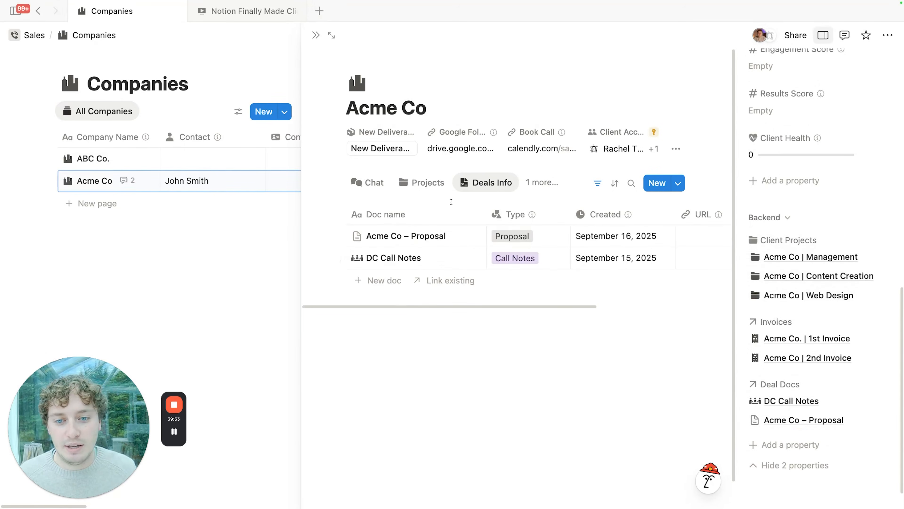
{"action": "left_click", "coordinate": [426, 182]}
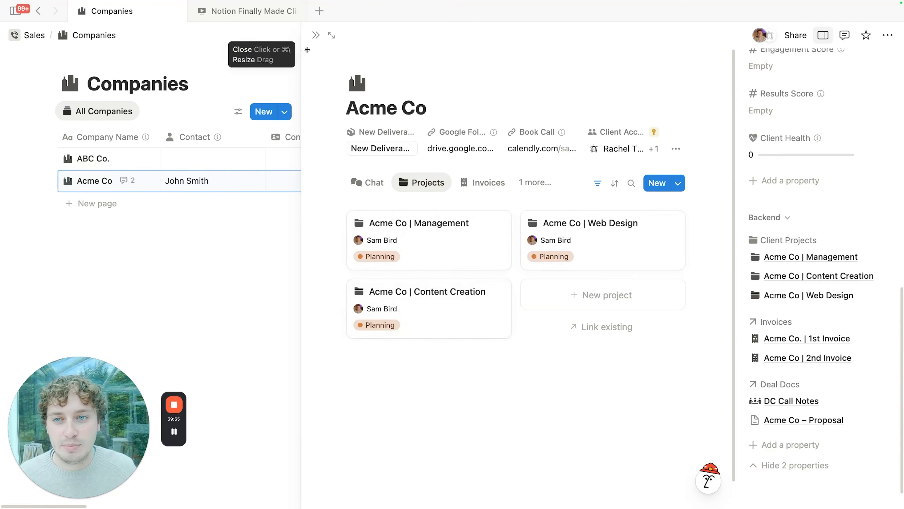
{"action": "left_click", "coordinate": [315, 35]}
Step: Re-open the Client Access to Client Projects automation and inspect the added Client Access formula
{"action": "left_click", "coordinate": [754, 111]}
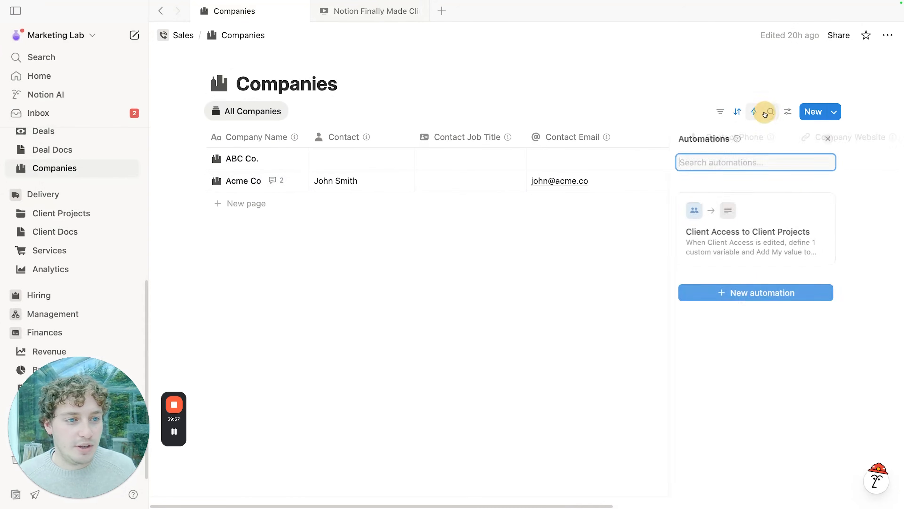
{"action": "left_click", "coordinate": [820, 206]}
{"action": "left_click", "coordinate": [795, 245]}
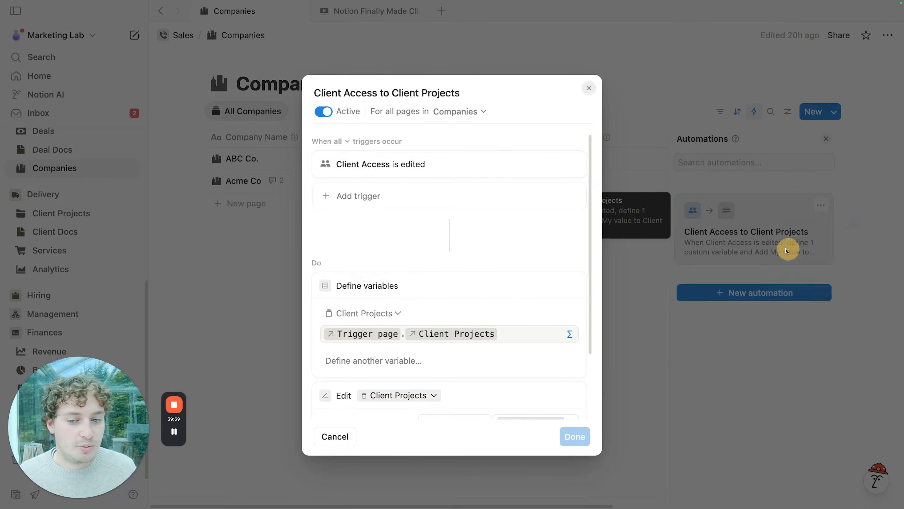
{"action": "scroll", "coordinate": [428, 273], "scroll_direction": "down", "scroll_amount": 5}
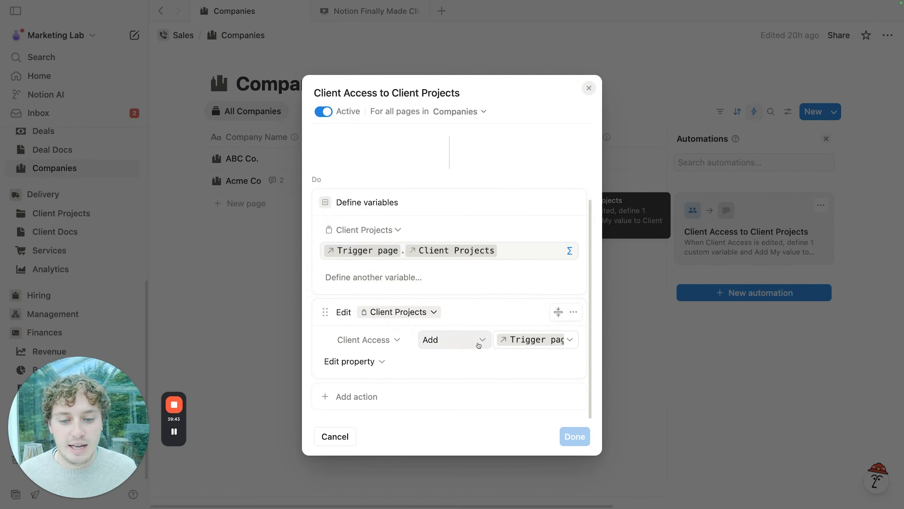
{"action": "left_click", "coordinate": [560, 342]}
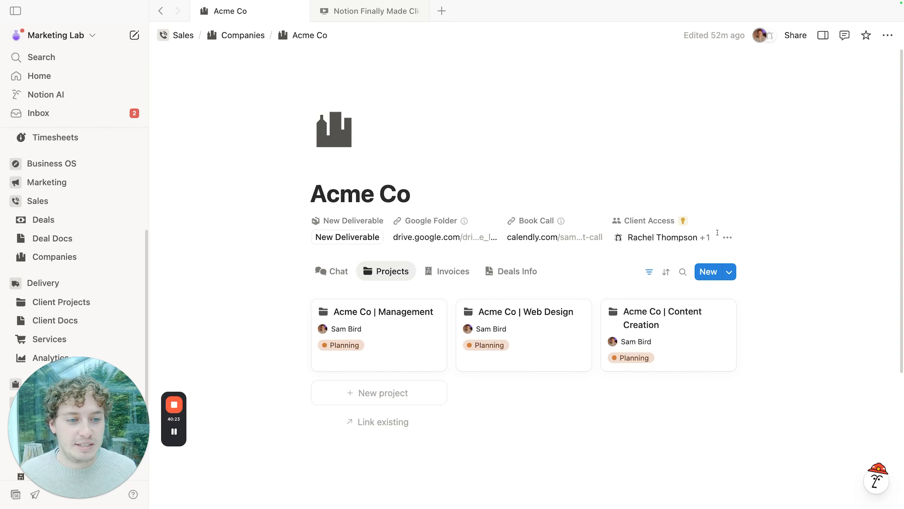
Step: Open the automation behind Acme Co's Update Client Access button property
{"action": "left_click", "coordinate": [727, 237]}
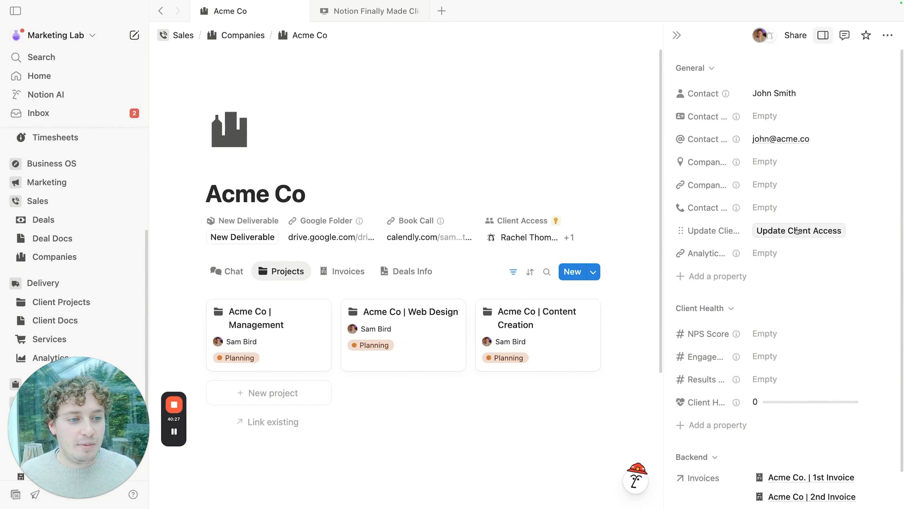
{"action": "left_click", "coordinate": [724, 233]}
{"action": "left_click", "coordinate": [726, 269]}
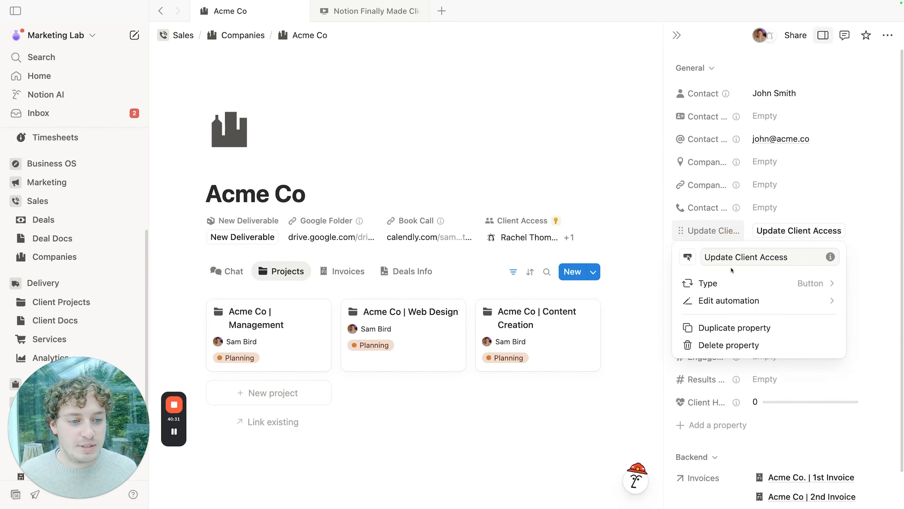
{"action": "left_click", "coordinate": [732, 299]}
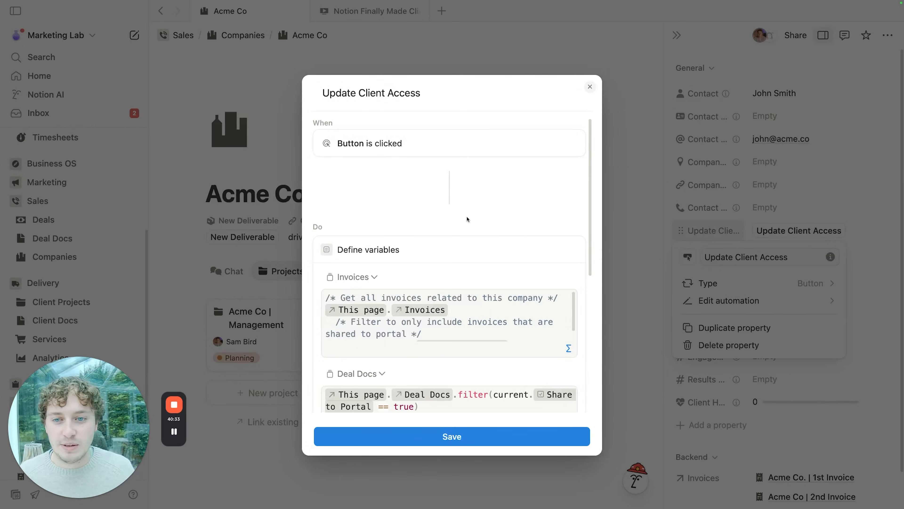
Step: Read through its variables and edit actions, view the invoice-access formula, then close the editor
{"action": "scroll", "coordinate": [463, 210], "scroll_direction": "down", "scroll_amount": 3}
{"action": "scroll", "coordinate": [456, 234], "scroll_direction": "down", "scroll_amount": 2}
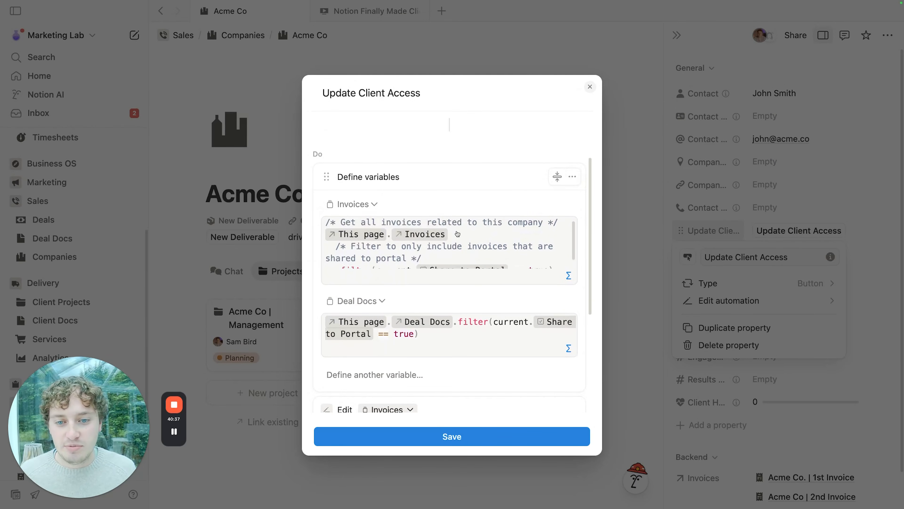
{"action": "scroll", "coordinate": [472, 241], "scroll_direction": "up", "scroll_amount": 2}
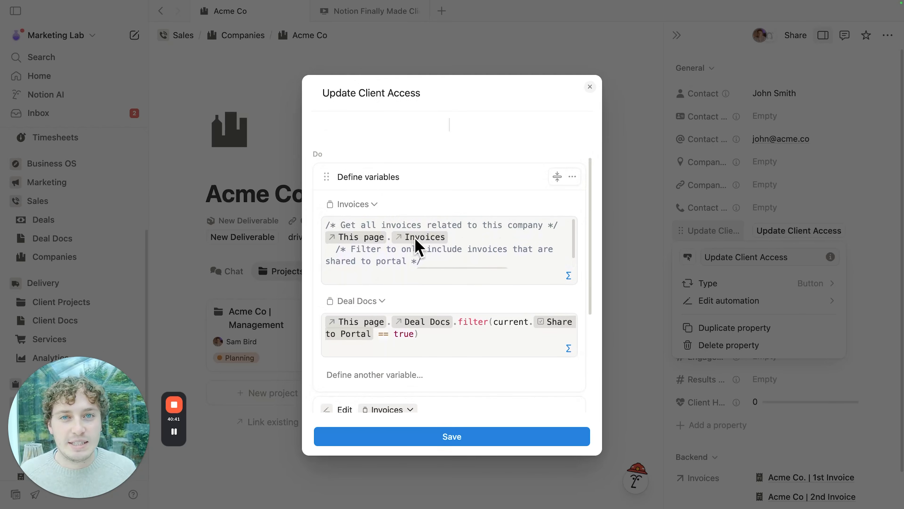
{"action": "scroll", "coordinate": [453, 241], "scroll_direction": "down", "scroll_amount": 1}
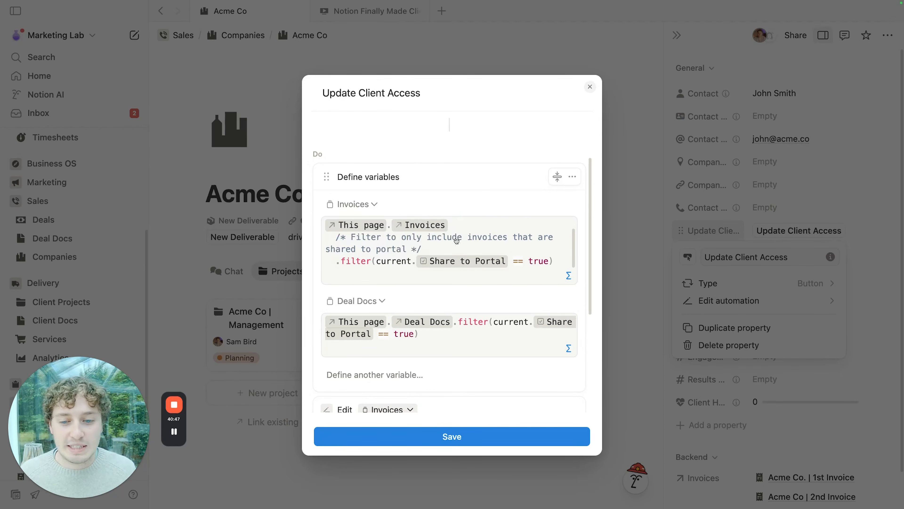
{"action": "scroll", "coordinate": [457, 248], "scroll_direction": "down", "scroll_amount": 2}
{"action": "scroll", "coordinate": [467, 266], "scroll_direction": "down", "scroll_amount": 2}
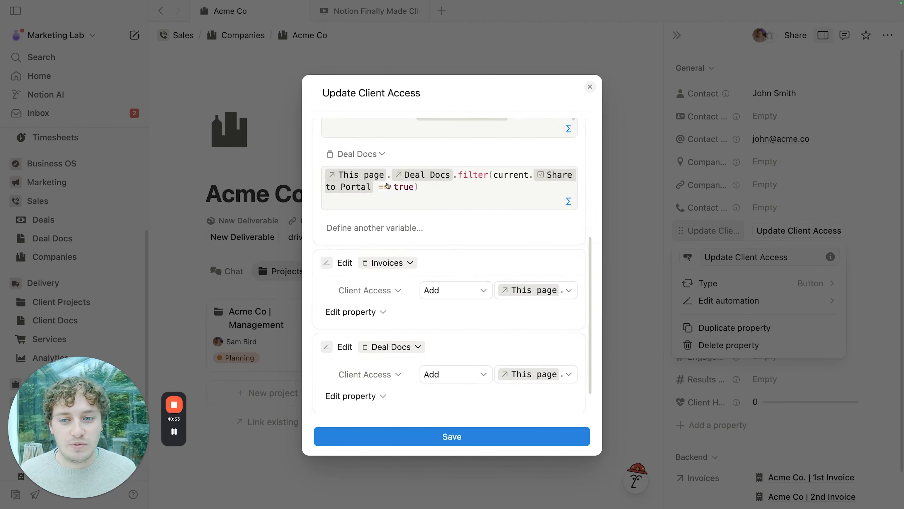
{"action": "scroll", "coordinate": [463, 198], "scroll_direction": "down", "scroll_amount": 1}
{"action": "scroll", "coordinate": [469, 200], "scroll_direction": "down", "scroll_amount": 1}
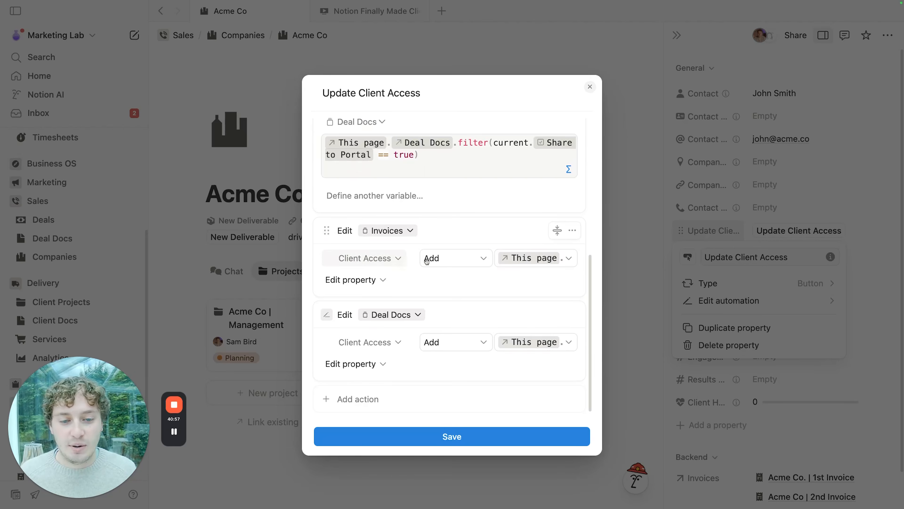
{"action": "left_click", "coordinate": [569, 258]}
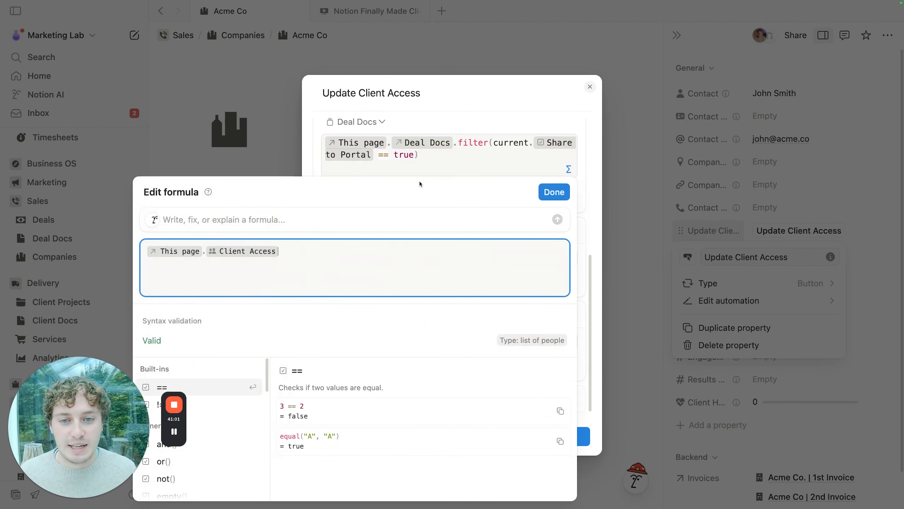
{"action": "left_click", "coordinate": [450, 120]}
{"action": "left_click", "coordinate": [590, 86]}
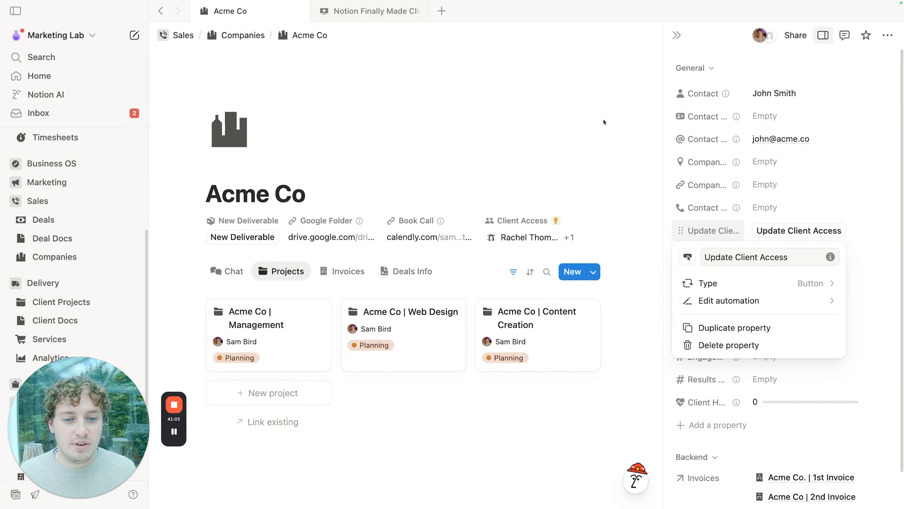
Step: Run Update Client Access on Acme Co and close its properties panel
{"action": "left_click", "coordinate": [533, 241]}
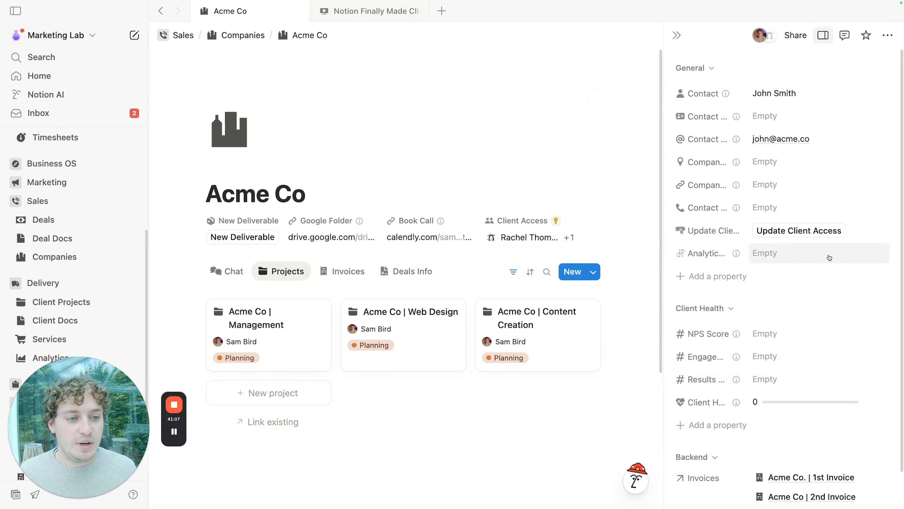
{"action": "left_click", "coordinate": [803, 231]}
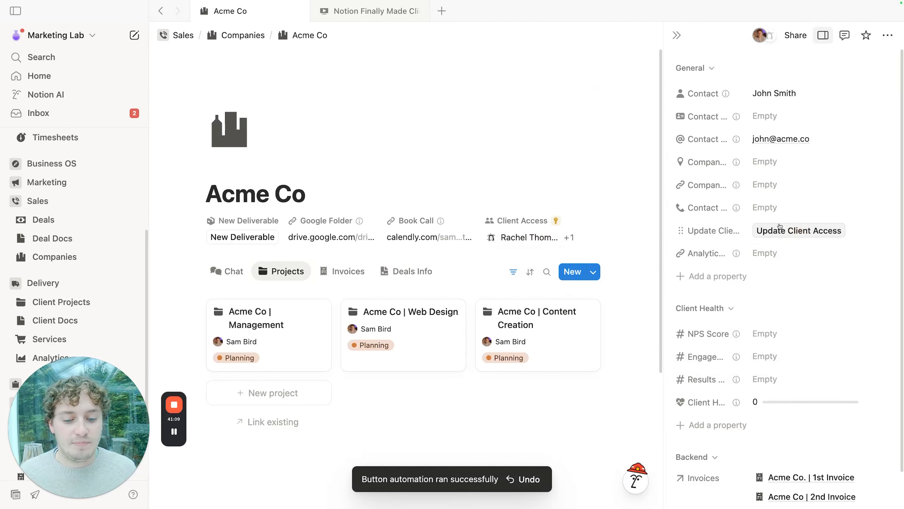
{"action": "left_click", "coordinate": [677, 35]}
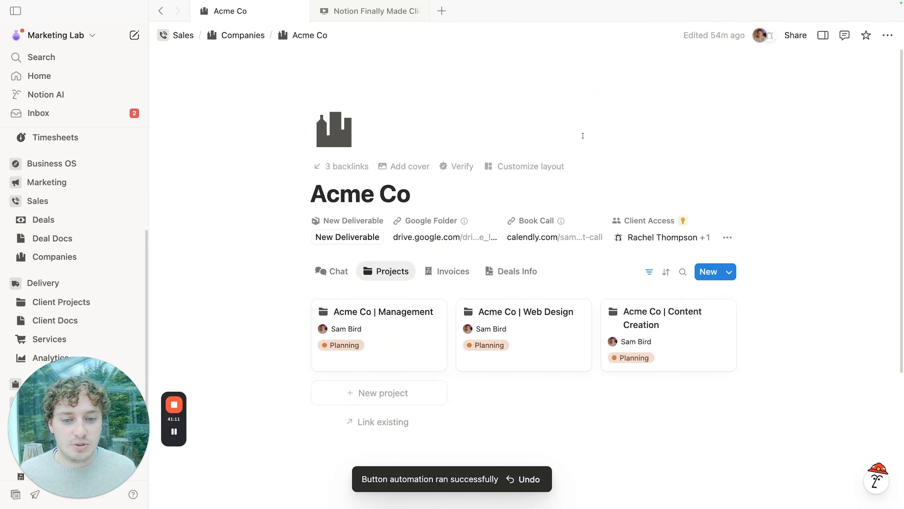
Step: Confirm Acme Co's 1st Invoice now lists both client users, then go to Client Projects
{"action": "left_click", "coordinate": [451, 271]}
{"action": "scroll", "coordinate": [505, 271], "scroll_direction": "down", "scroll_amount": 2}
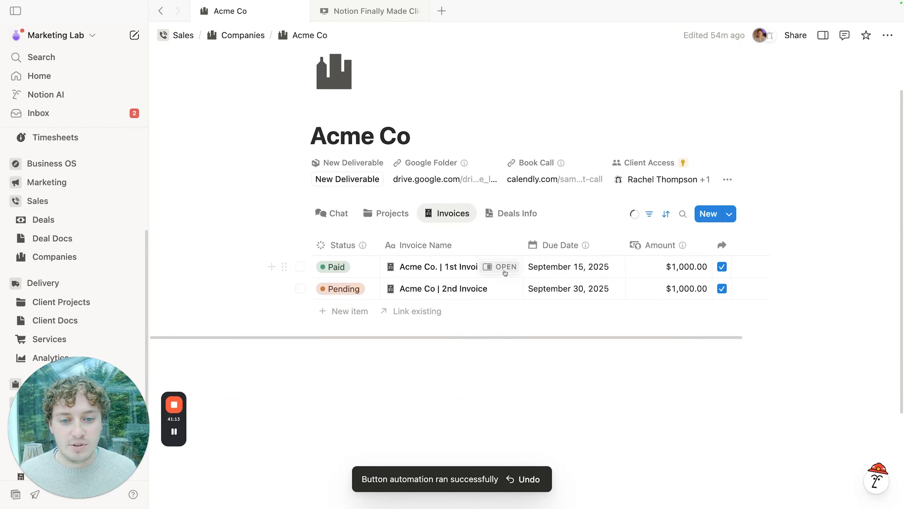
{"action": "left_click", "coordinate": [504, 265]}
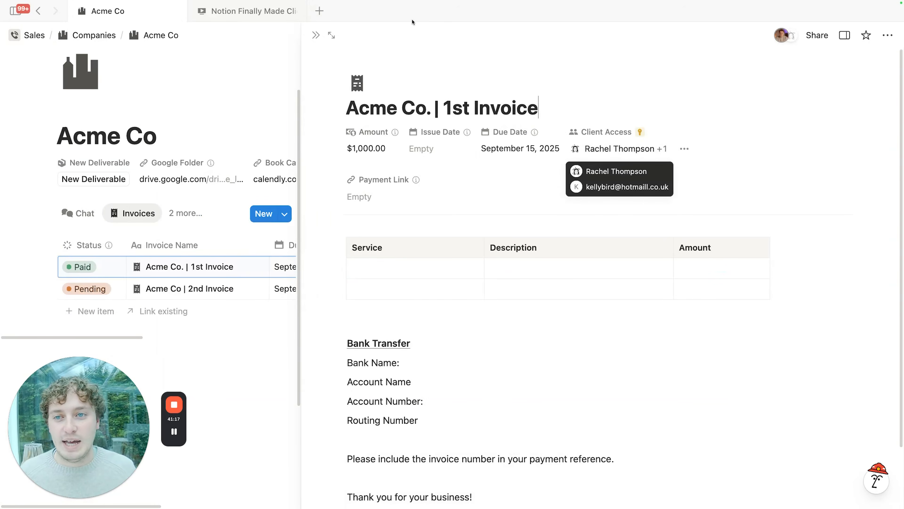
{"action": "left_click", "coordinate": [317, 39]}
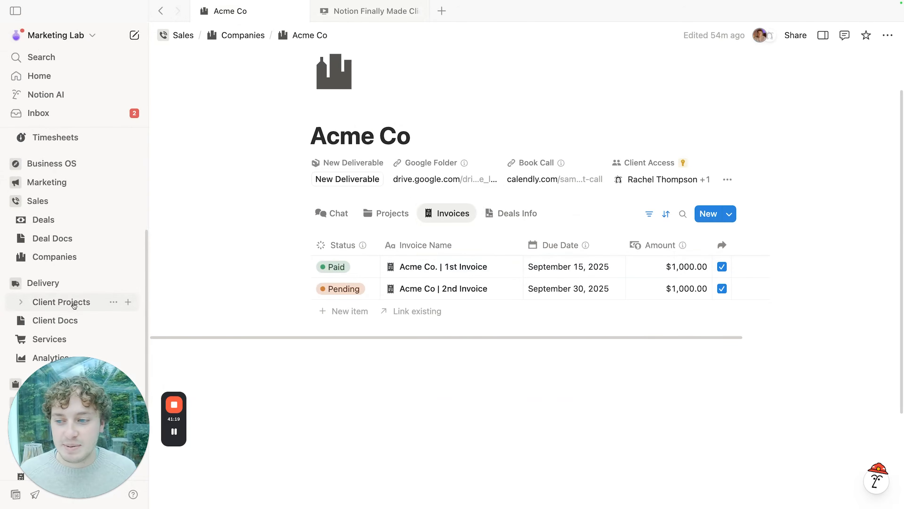
{"action": "left_click", "coordinate": [62, 301]}
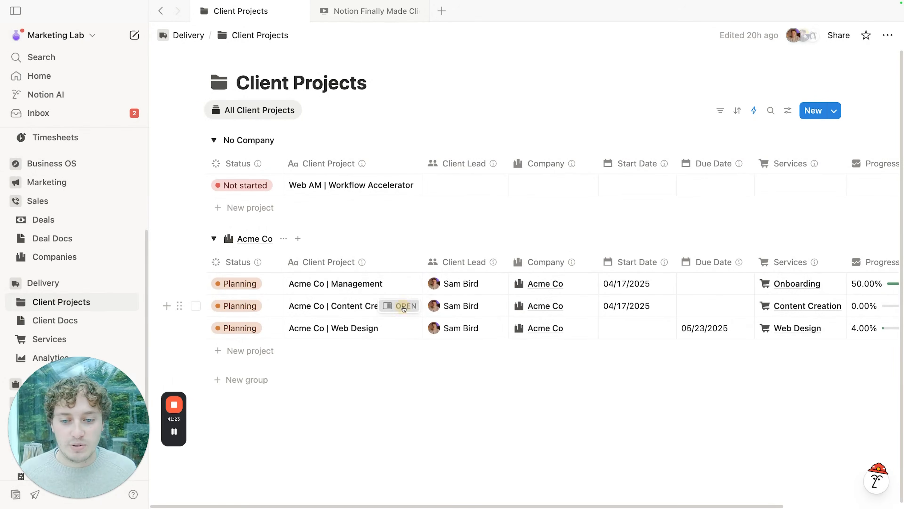
Step: On the full-page Acme Co | Content Creation project, run Update Client Access to push access to its 10 tasks
{"action": "left_click", "coordinate": [400, 305]}
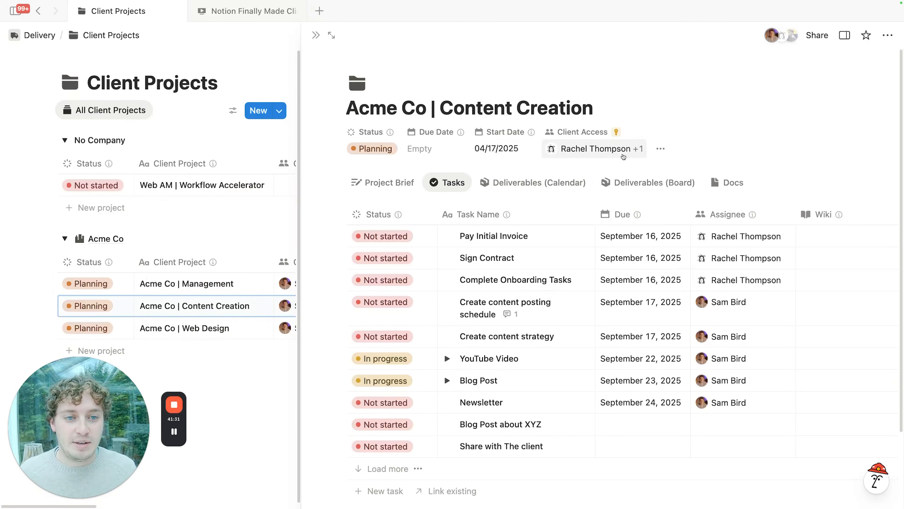
{"action": "left_click", "coordinate": [331, 35]}
{"action": "scroll", "coordinate": [445, 232], "scroll_direction": "down", "scroll_amount": 4}
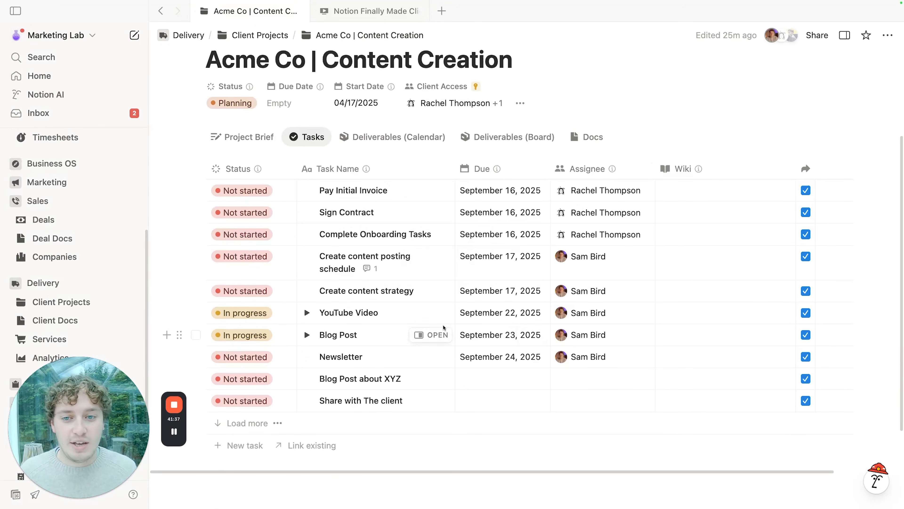
{"action": "scroll", "coordinate": [531, 335], "scroll_direction": "up", "scroll_amount": 3}
{"action": "left_click", "coordinate": [521, 204]}
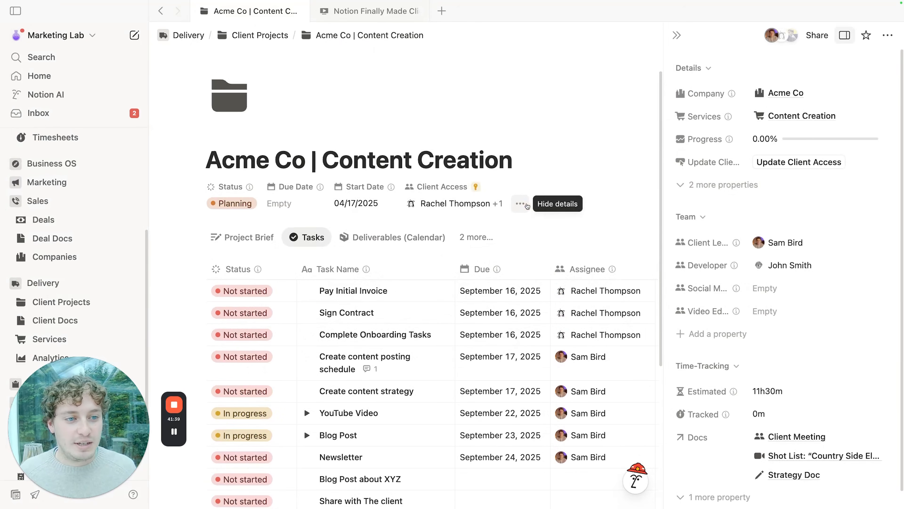
{"action": "left_click", "coordinate": [805, 163]}
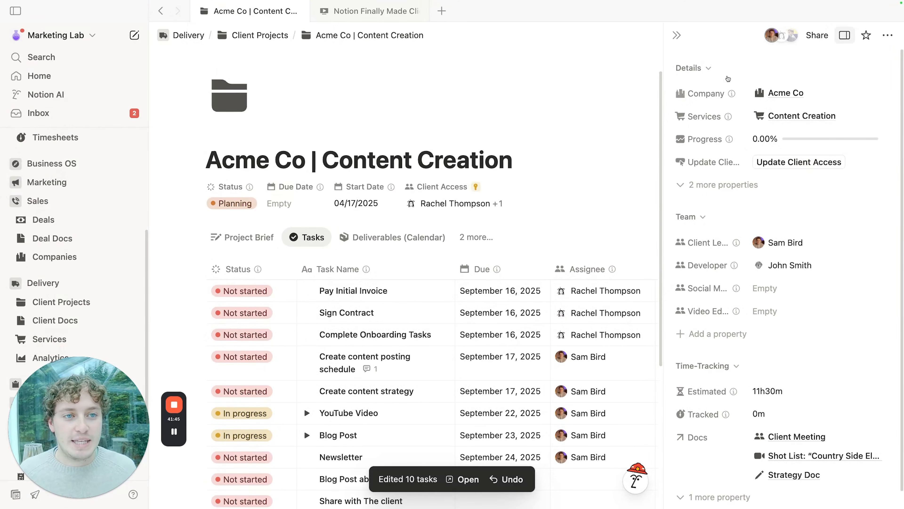
{"action": "left_click", "coordinate": [676, 35]}
{"action": "scroll", "coordinate": [508, 318], "scroll_direction": "down", "scroll_amount": 2}
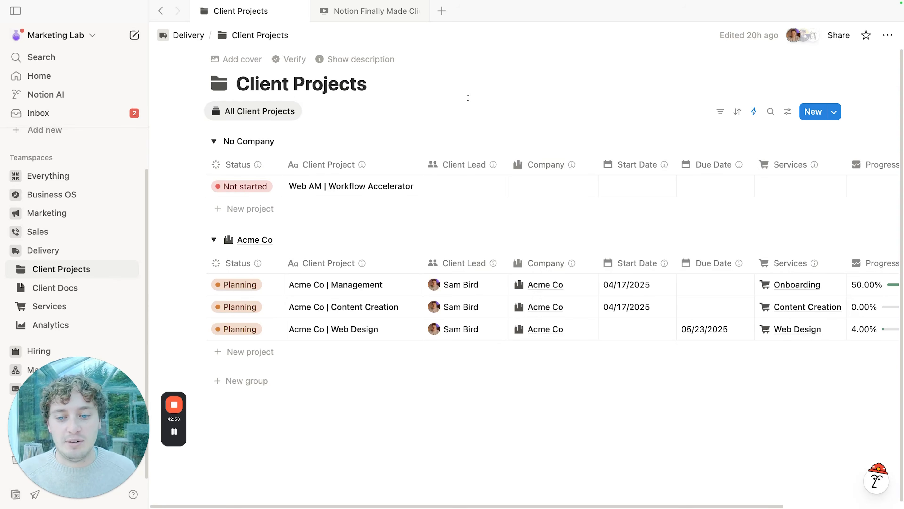
Step: On the Content Creation full page, clear client access and set the Social Media person, then return to Client Projects
{"action": "scroll", "coordinate": [396, 267], "scroll_direction": "down", "scroll_amount": 1}
{"action": "left_click", "coordinate": [402, 310]}
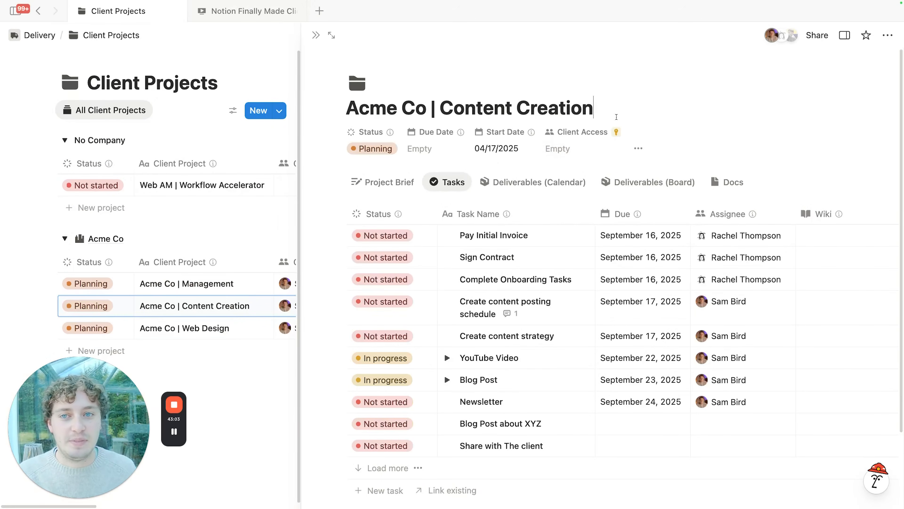
{"action": "left_click", "coordinate": [331, 35]}
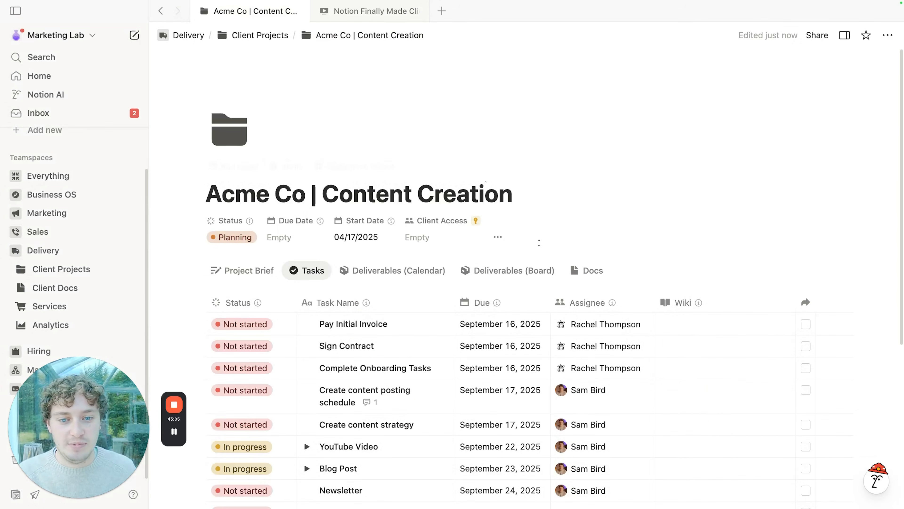
{"action": "left_click", "coordinate": [497, 238]}
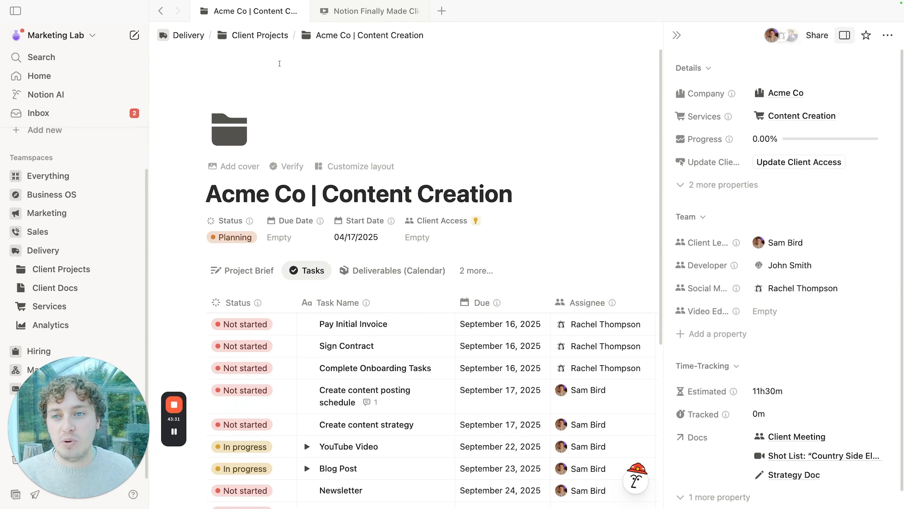
{"action": "left_click", "coordinate": [260, 37]}
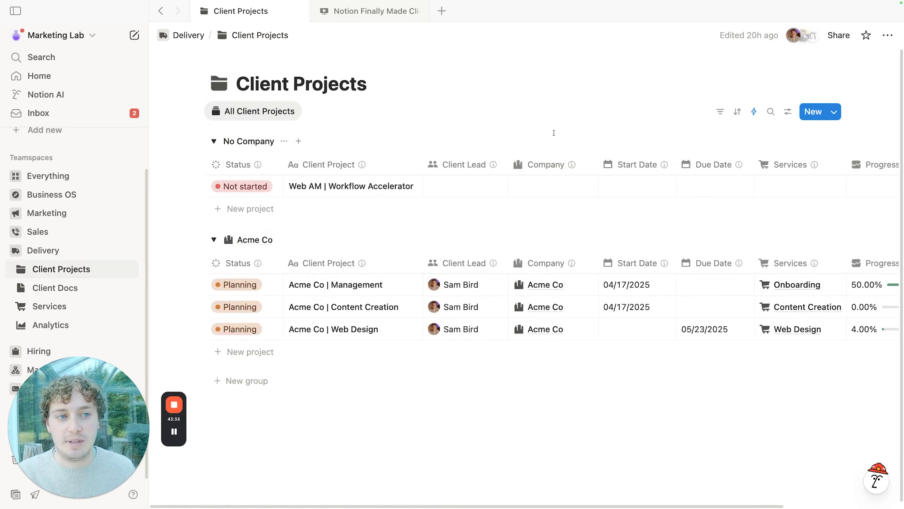
Step: Add a Can edit page-level rule for the Social Media property in Client Projects' sharing
{"action": "left_click", "coordinate": [839, 35]}
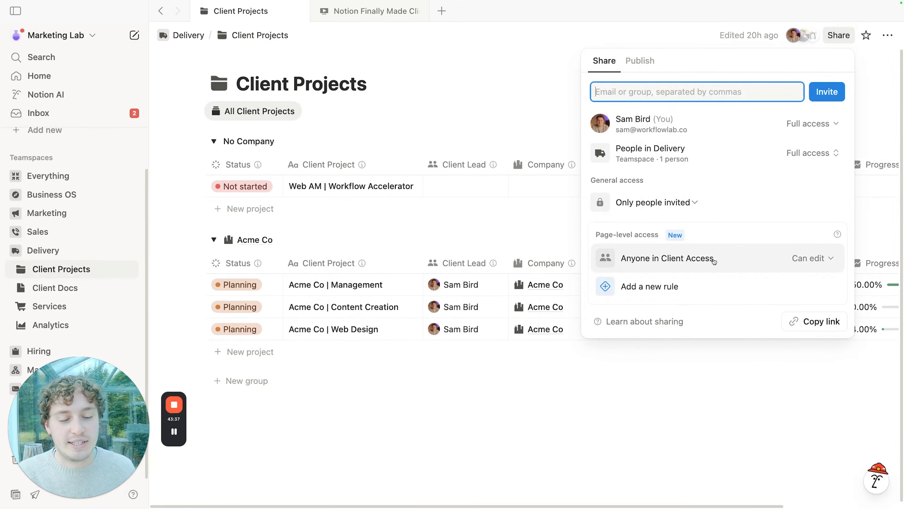
{"action": "left_click", "coordinate": [632, 289]}
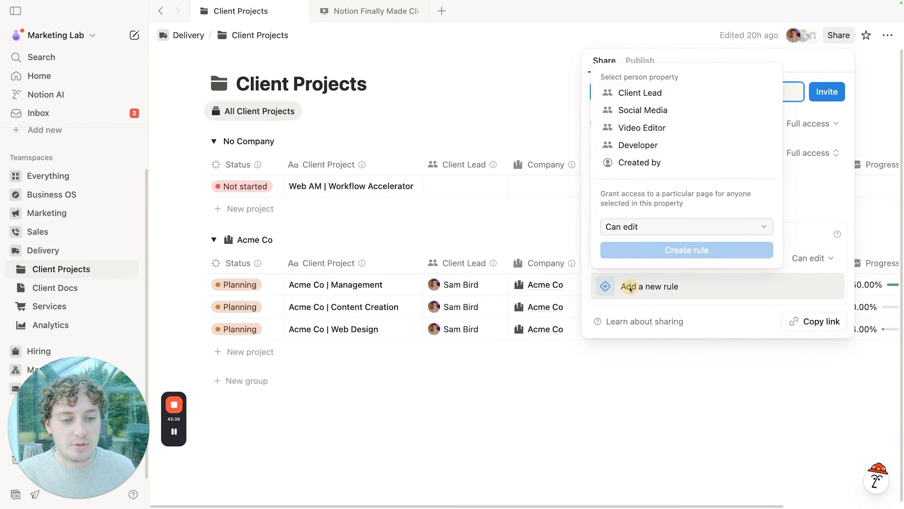
{"action": "left_click", "coordinate": [660, 110]}
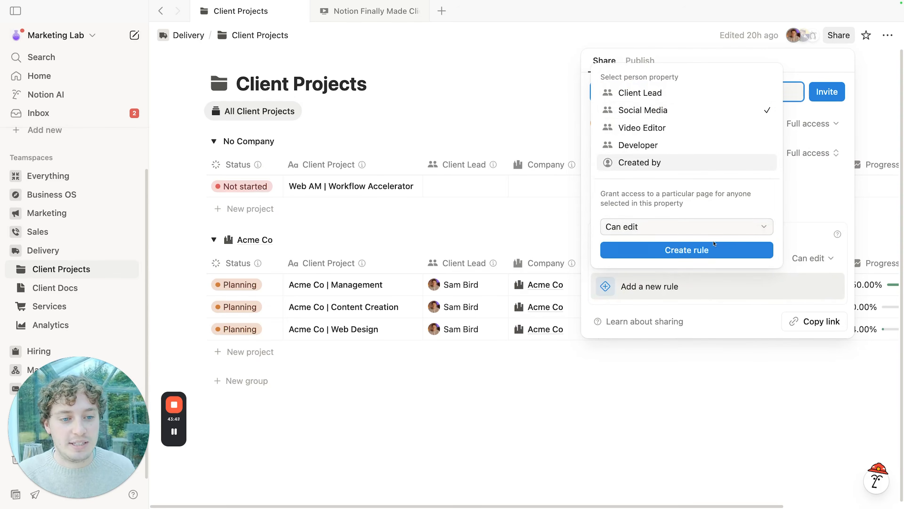
{"action": "left_click", "coordinate": [690, 253]}
Step: Add Can edit rules for Developer and Video Editor, then open Acme Co | Content Creation
{"action": "left_click", "coordinate": [681, 310]}
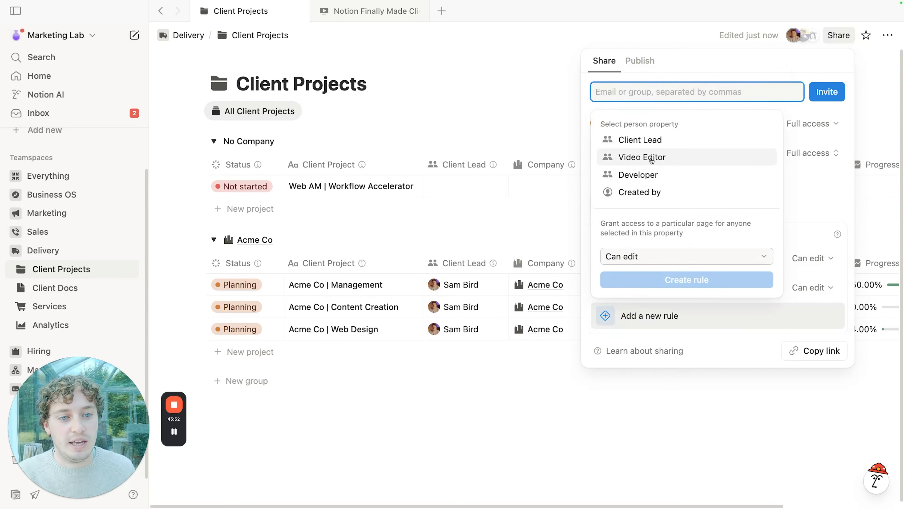
{"action": "left_click", "coordinate": [657, 175]}
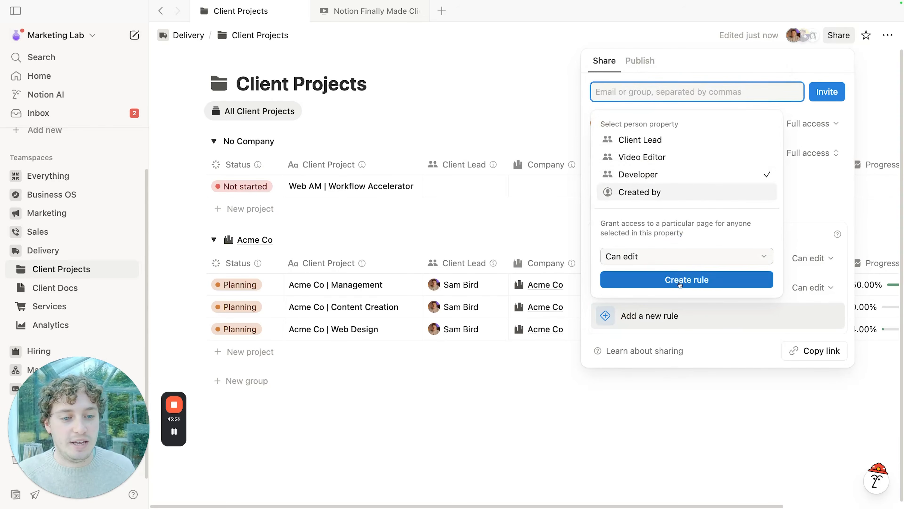
{"action": "left_click", "coordinate": [692, 282]}
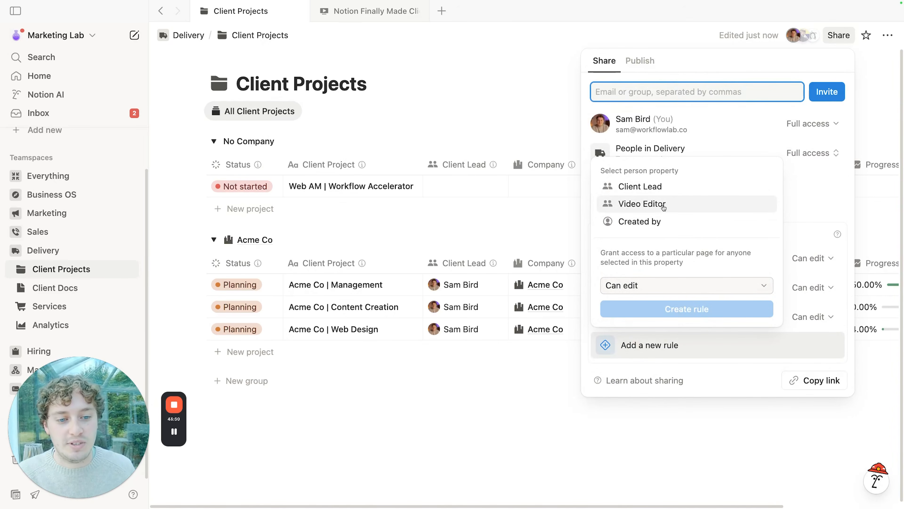
{"action": "left_click", "coordinate": [664, 207]}
{"action": "left_click", "coordinate": [685, 309]}
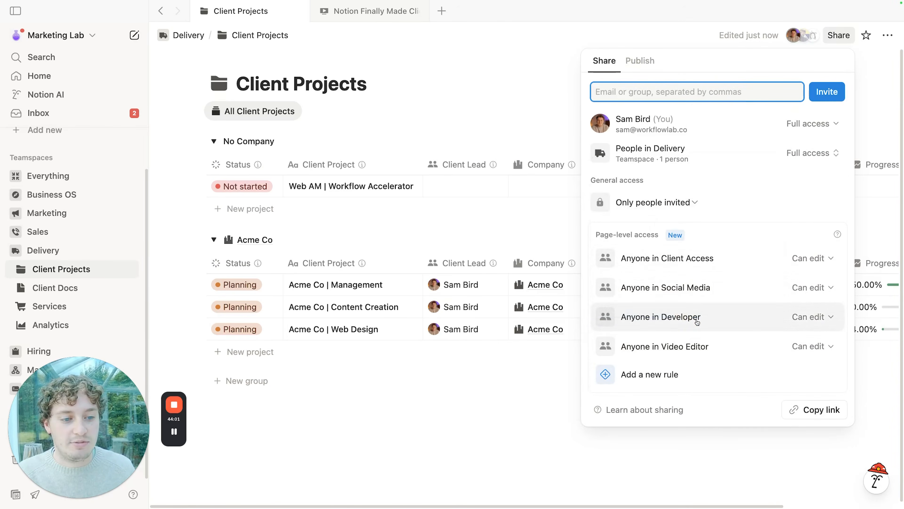
{"action": "left_click", "coordinate": [480, 124]}
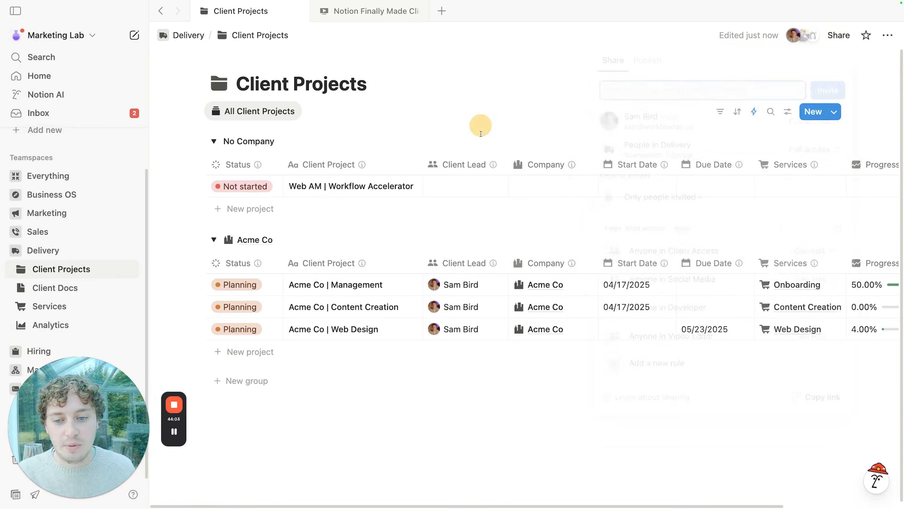
{"action": "left_click", "coordinate": [398, 307]}
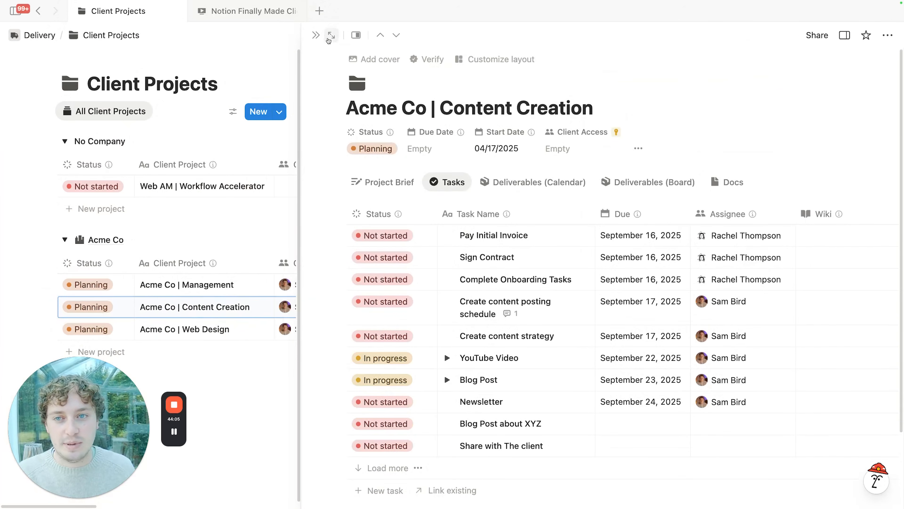
Step: Review Acme Co | Content Creation's properties as a full page, then open Tasks under Everything
{"action": "left_click", "coordinate": [331, 36]}
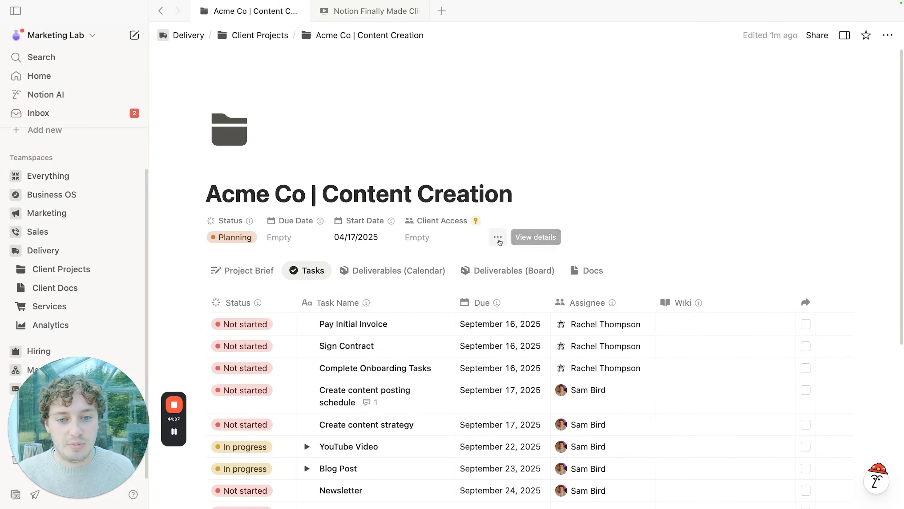
{"action": "left_click", "coordinate": [498, 239]}
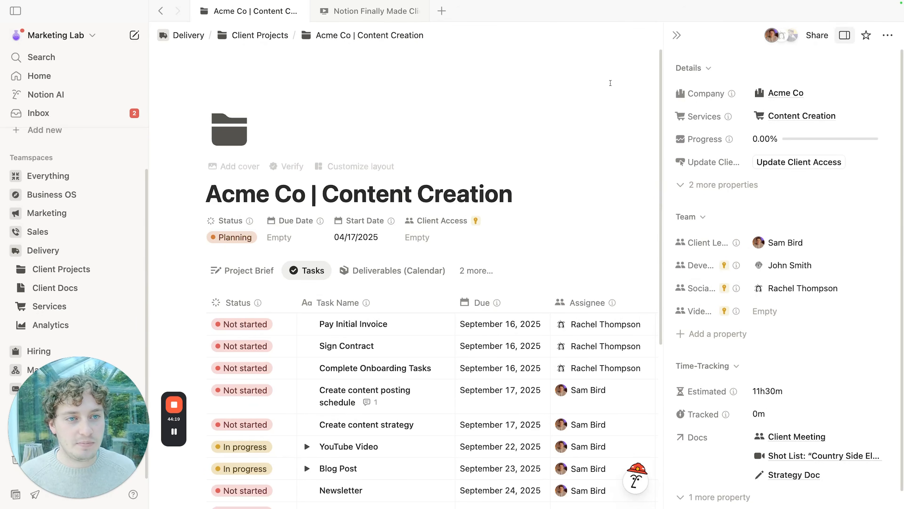
{"action": "left_click", "coordinate": [676, 34]}
{"action": "scroll", "coordinate": [486, 172], "scroll_direction": "down", "scroll_amount": 3}
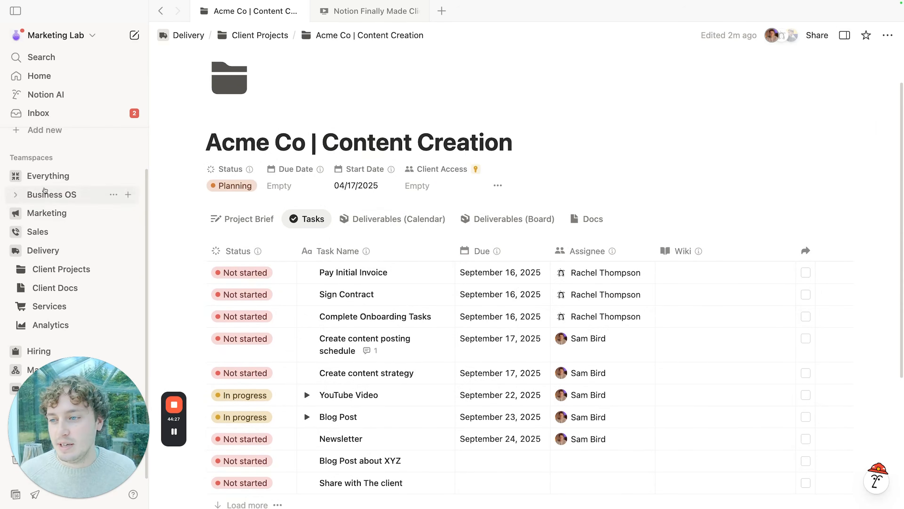
{"action": "left_click", "coordinate": [36, 177]}
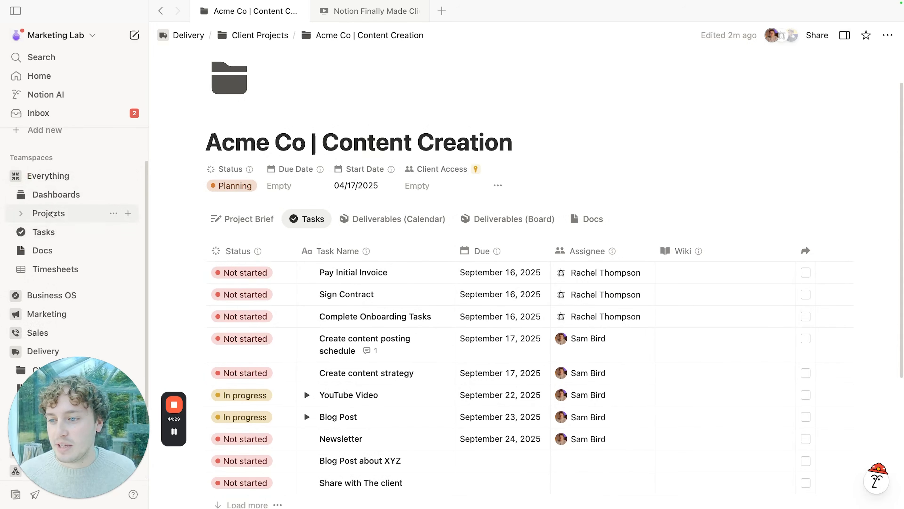
{"action": "left_click", "coordinate": [52, 234]}
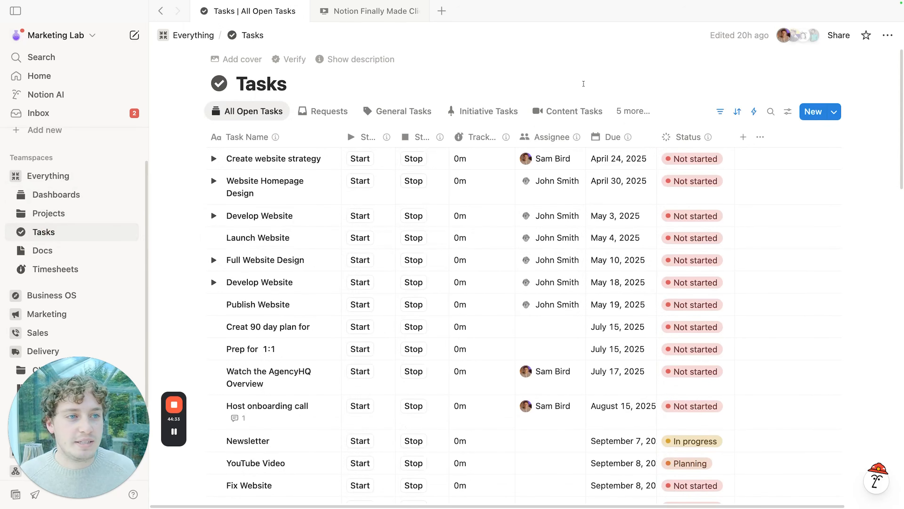
Step: Add an Assignee Can edit page-level rule to the Tasks database's sharing, then go to Docs
{"action": "left_click", "coordinate": [838, 35]}
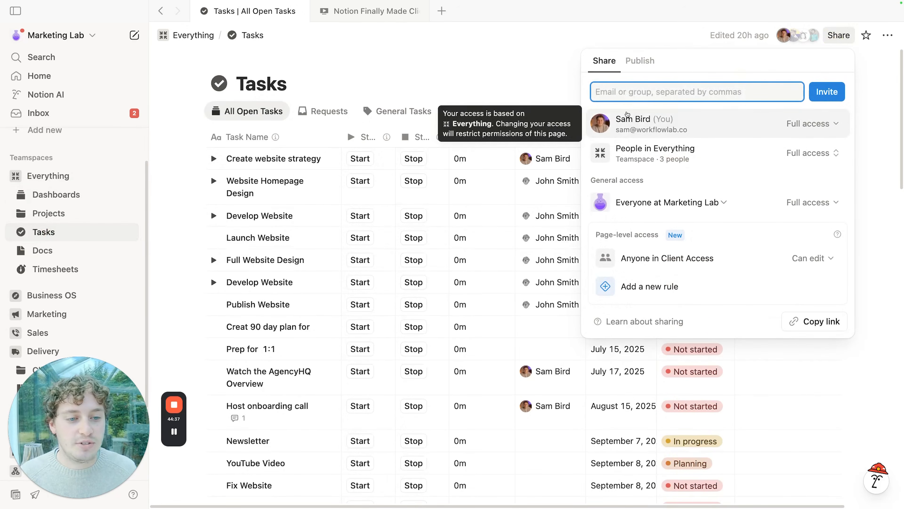
{"action": "left_click", "coordinate": [624, 287]}
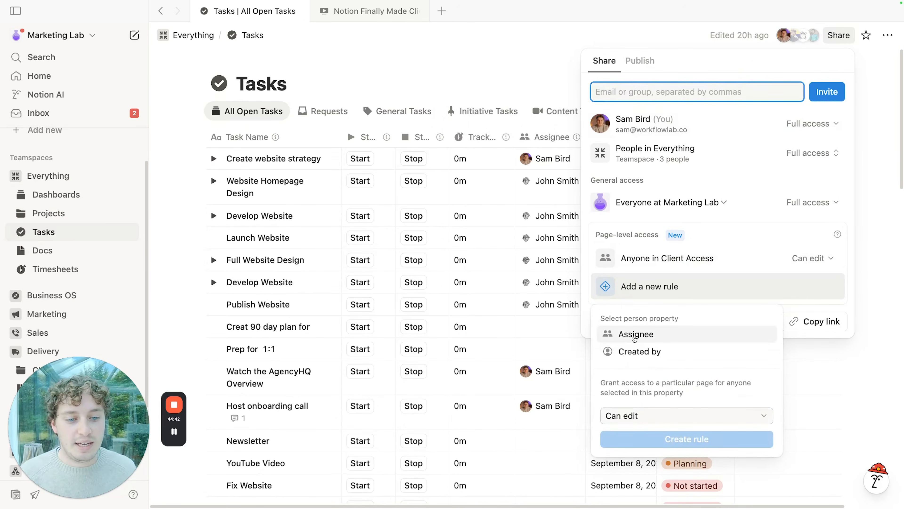
{"action": "left_click", "coordinate": [632, 336]}
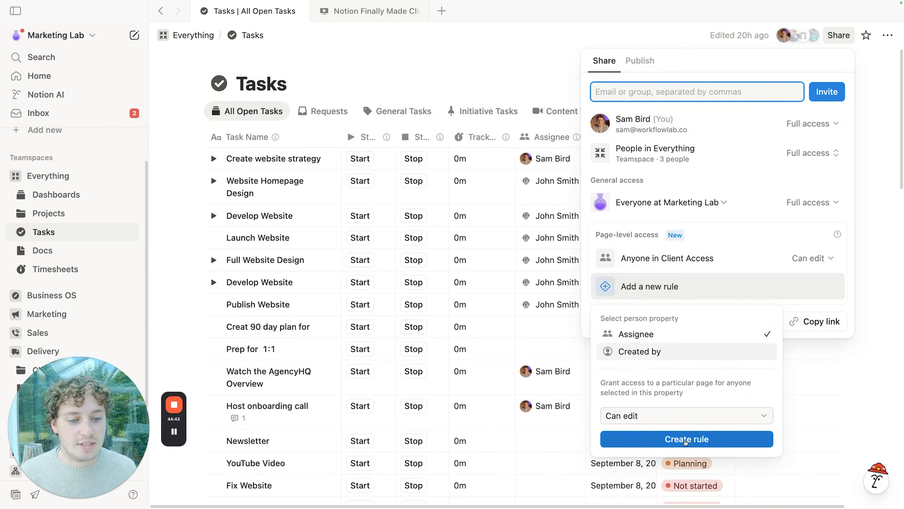
{"action": "left_click", "coordinate": [677, 439]}
{"action": "left_click", "coordinate": [530, 61]}
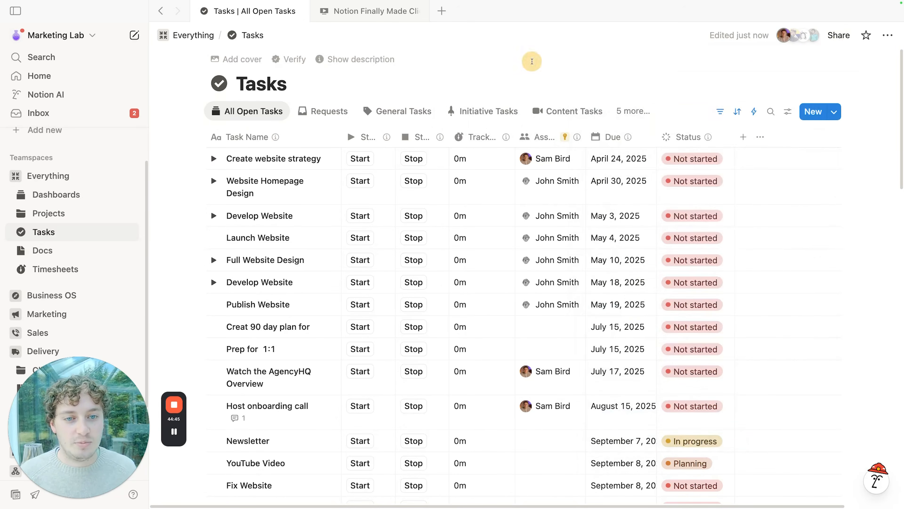
{"action": "mouse_move", "coordinate": [566, 141]}
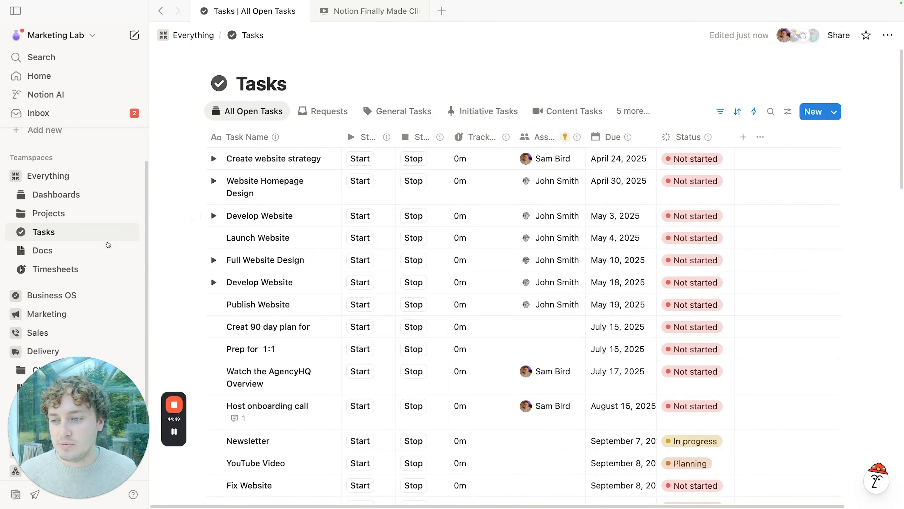
{"action": "left_click", "coordinate": [42, 250]}
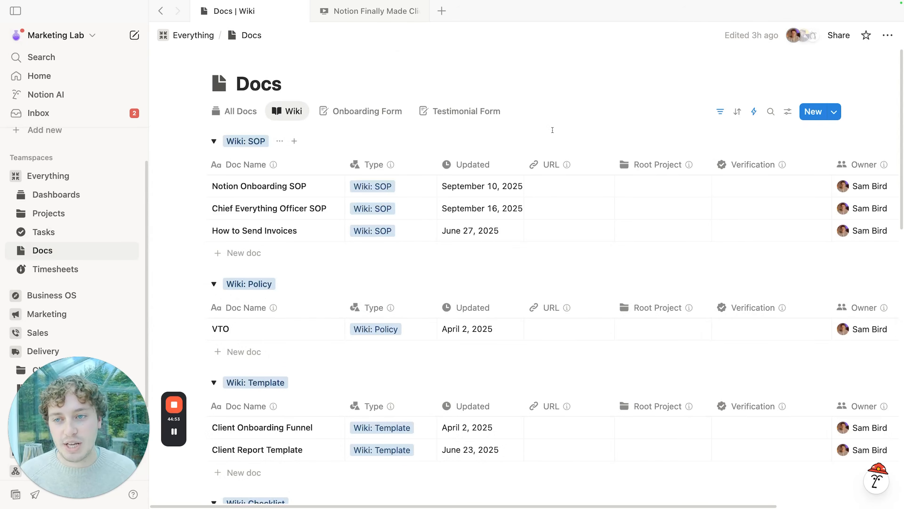
Step: Inspect the Owner property settings and switch the Notion Onboarding SOP to a different owner
{"action": "scroll", "coordinate": [522, 197], "scroll_direction": "right", "scroll_amount": 8}
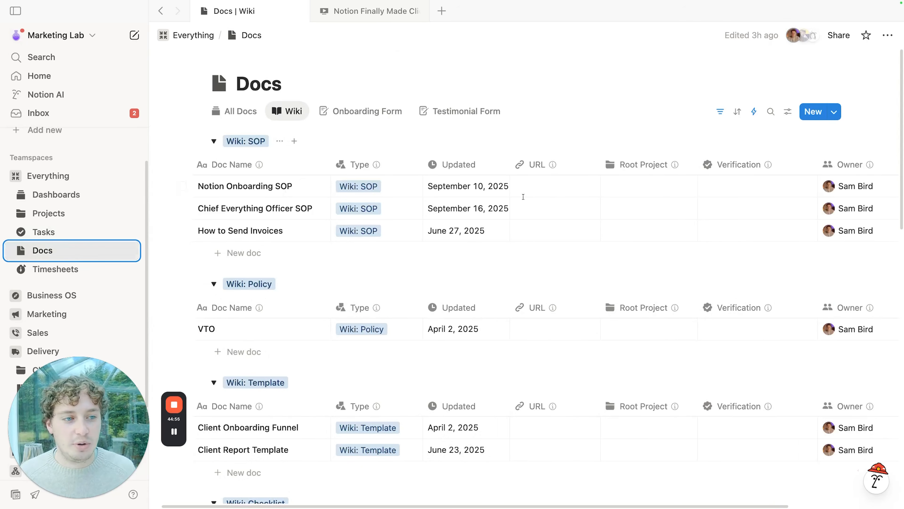
{"action": "left_click", "coordinate": [721, 165]}
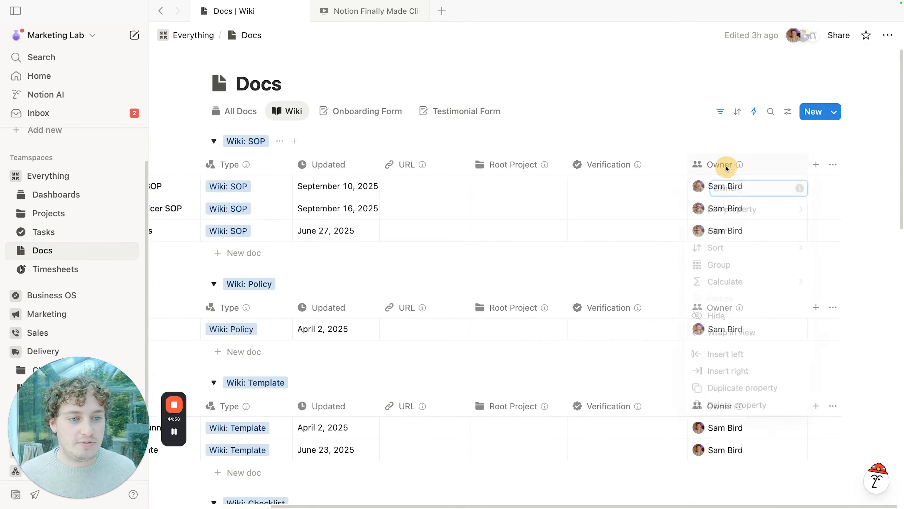
{"action": "left_click", "coordinate": [735, 211]}
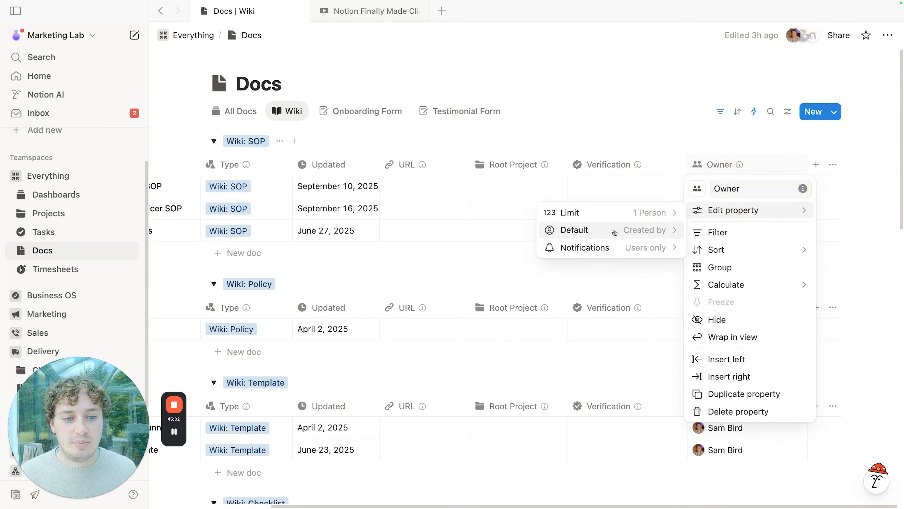
{"action": "left_click", "coordinate": [666, 142]}
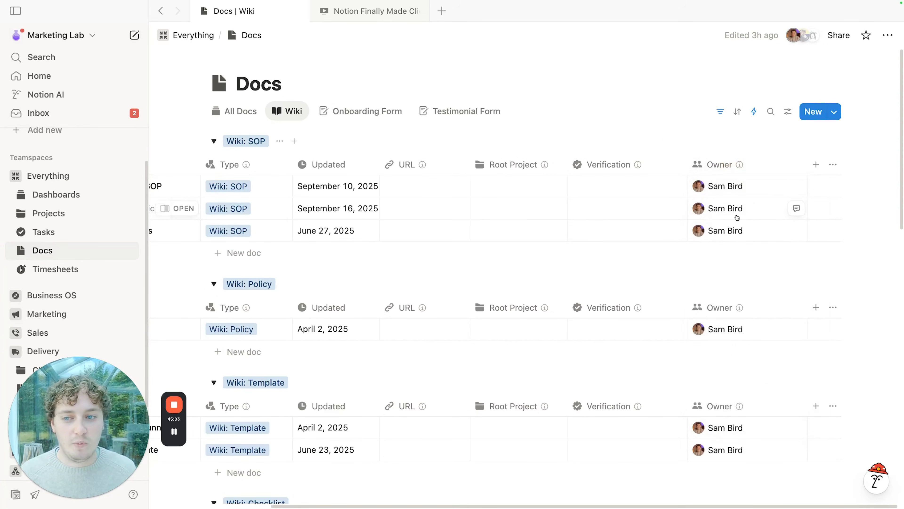
{"action": "left_click", "coordinate": [748, 191]}
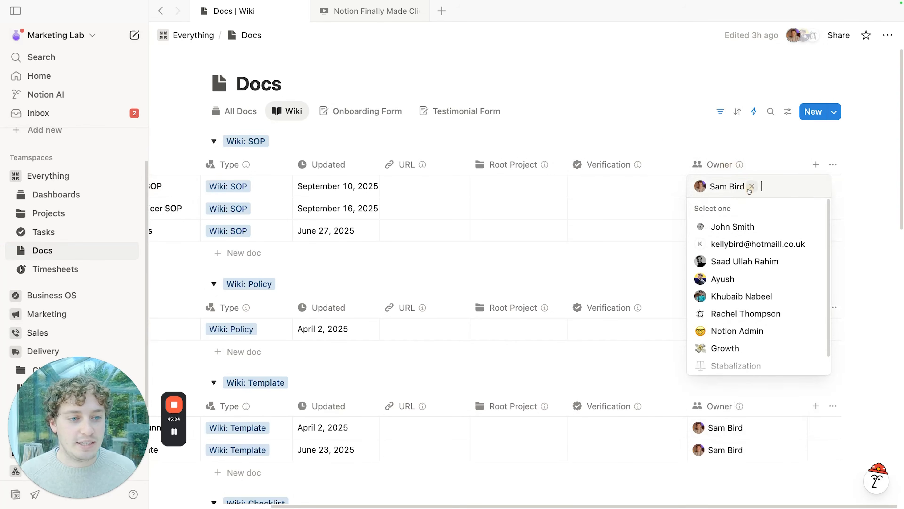
{"action": "left_click", "coordinate": [742, 314]}
{"action": "left_click", "coordinate": [713, 138]}
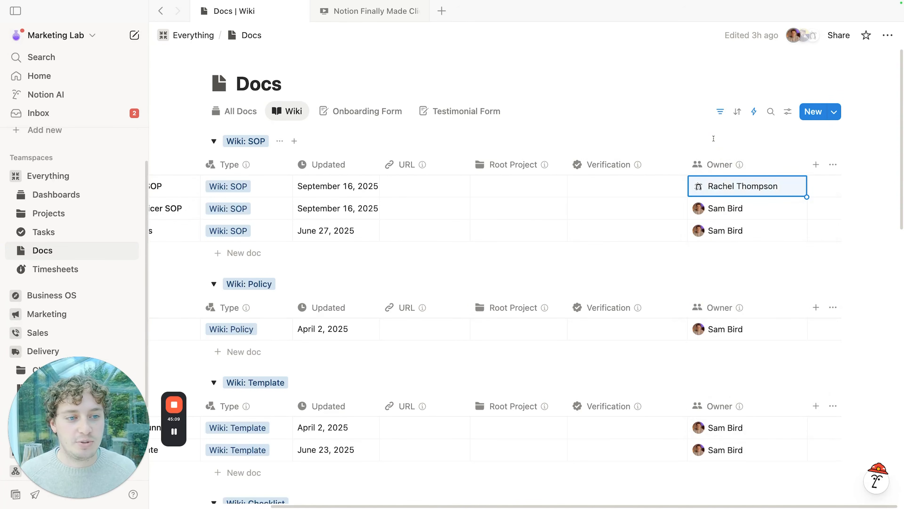
Step: Set the Owner property limit to No limit and add the original owner back as a second owner
{"action": "left_click", "coordinate": [727, 164]}
{"action": "mouse_move", "coordinate": [738, 210]}
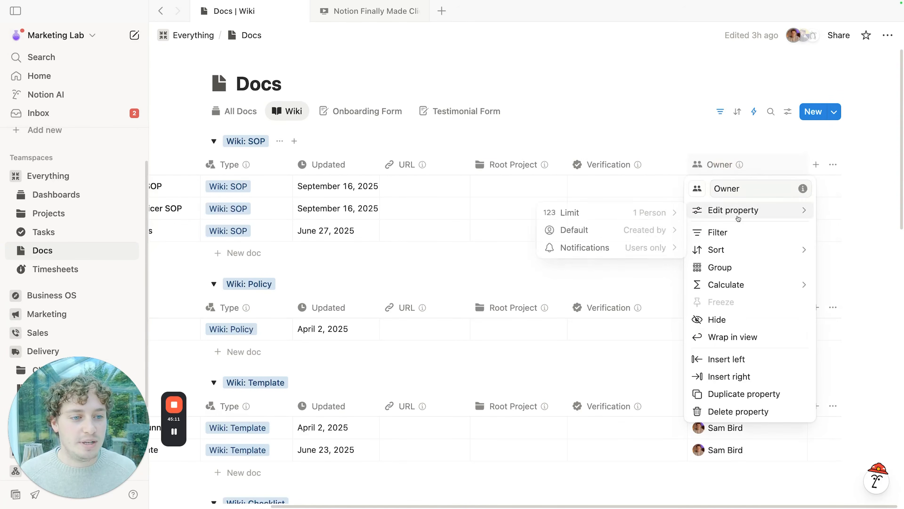
{"action": "left_click", "coordinate": [652, 217]}
{"action": "left_click", "coordinate": [570, 252]}
{"action": "left_click", "coordinate": [633, 135]}
{"action": "left_click", "coordinate": [791, 187]}
{"action": "left_click", "coordinate": [733, 241]}
{"action": "left_click", "coordinate": [653, 143]}
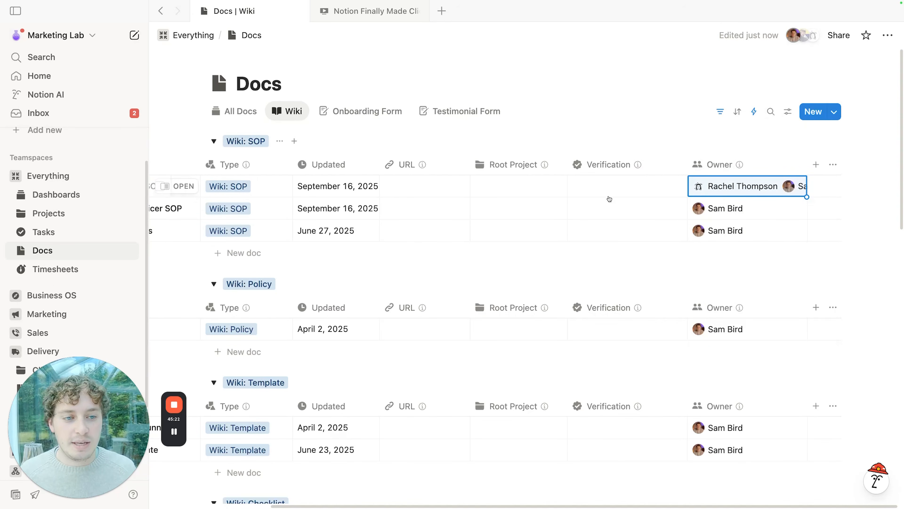
{"action": "scroll", "coordinate": [609, 199], "scroll_direction": "left", "scroll_amount": 5}
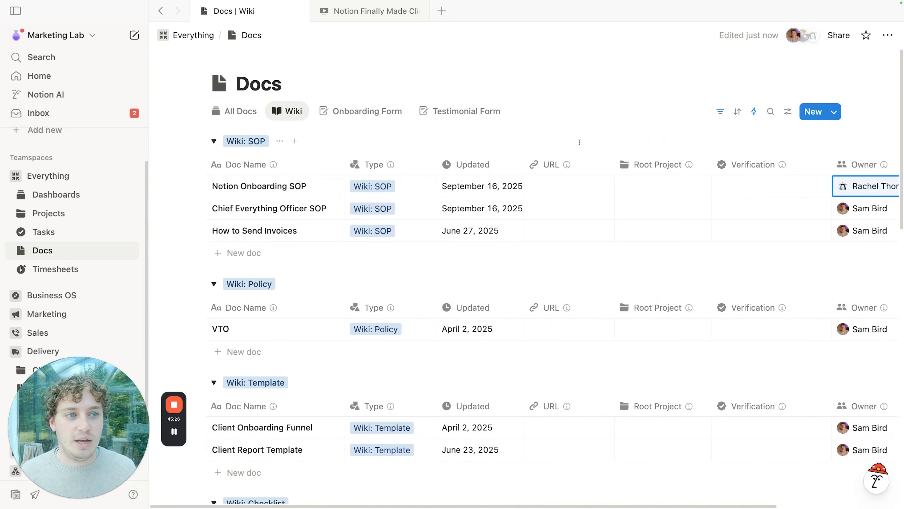
{"action": "left_click", "coordinate": [839, 35]}
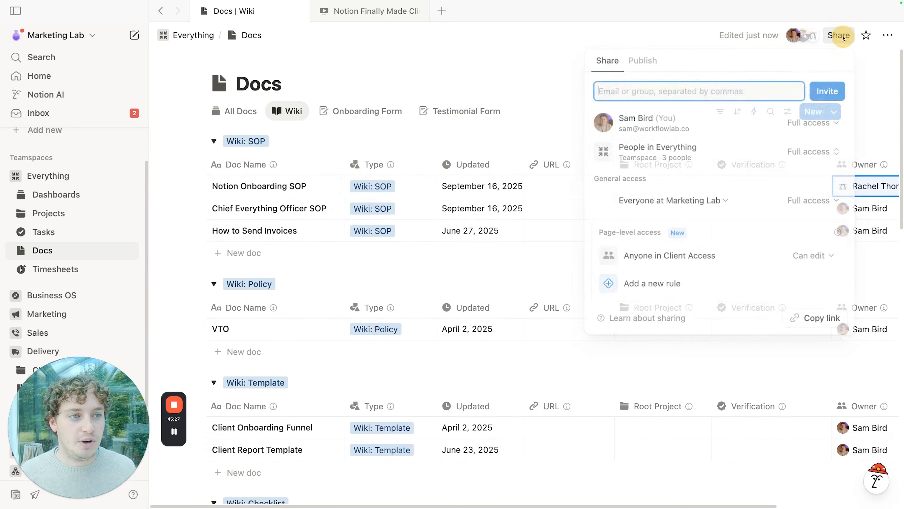
Step: Add Can edit page-level rules for the Owner and Attendees properties in Docs' sharing
{"action": "left_click", "coordinate": [649, 286]}
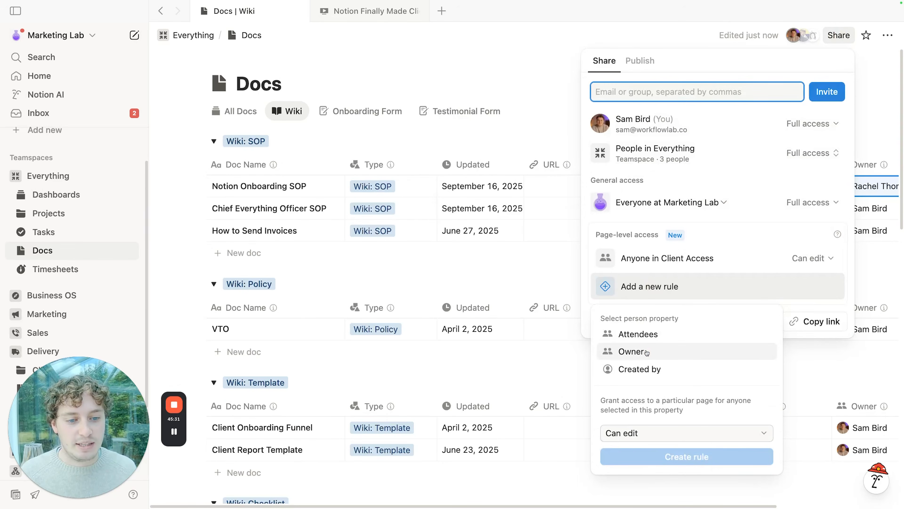
{"action": "left_click", "coordinate": [646, 351]}
{"action": "left_click", "coordinate": [676, 457]}
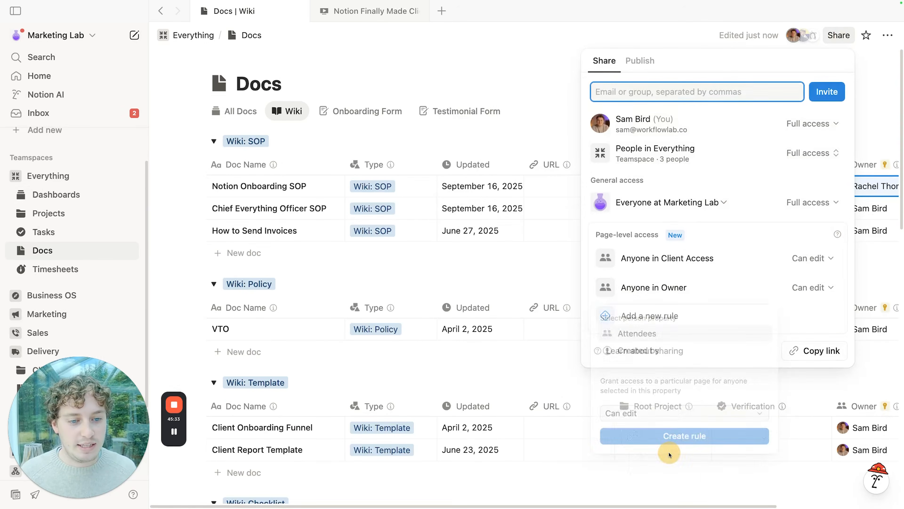
{"action": "left_click", "coordinate": [614, 315]}
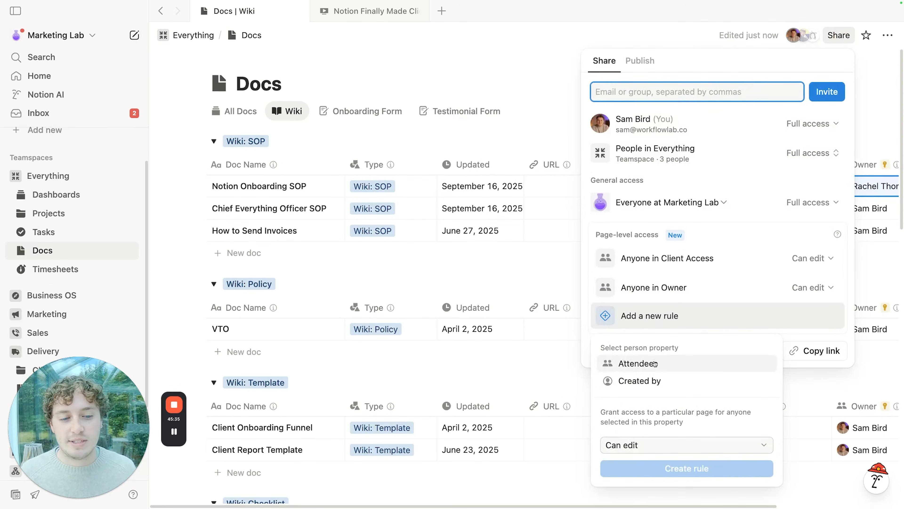
{"action": "left_click", "coordinate": [640, 366]}
{"action": "left_click", "coordinate": [705, 469]}
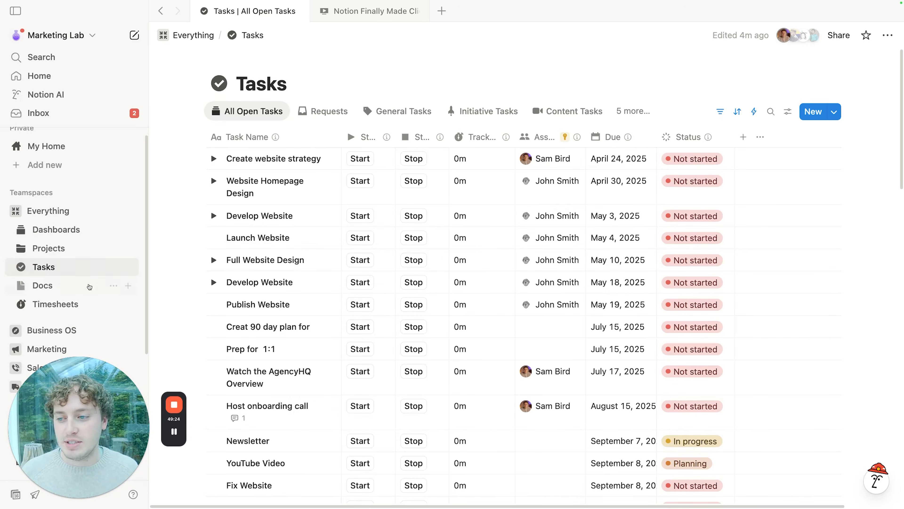
Step: From Docs, open Notion Onboarding SOP, expand Step 3, and generate and open a New My Home Page
{"action": "left_click", "coordinate": [89, 287]}
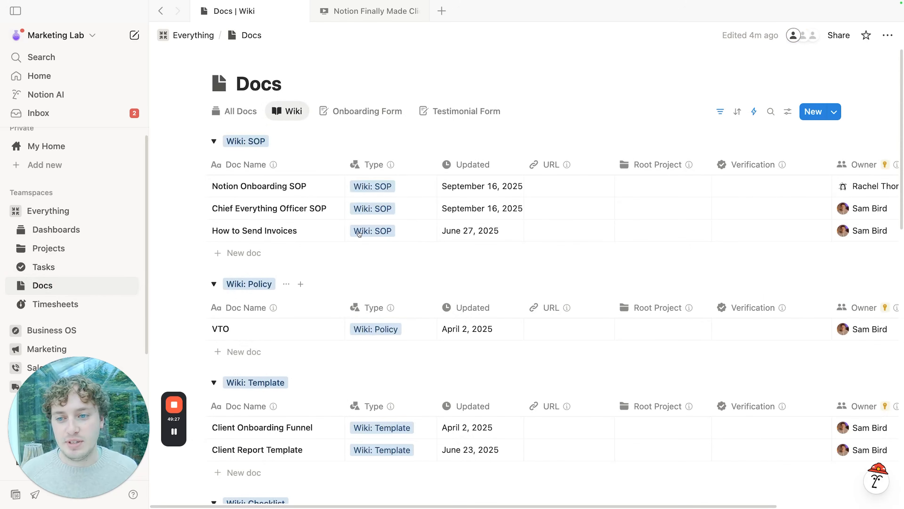
{"action": "left_click", "coordinate": [308, 186]}
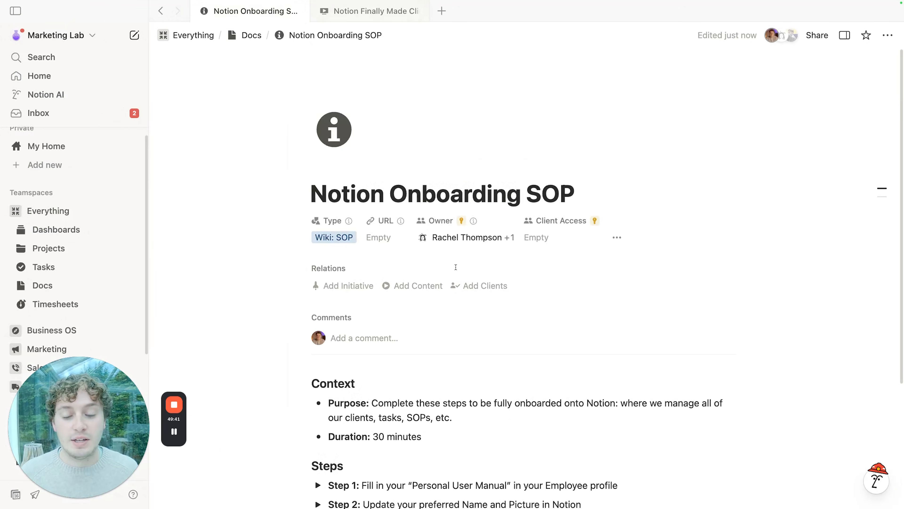
{"action": "scroll", "coordinate": [455, 267], "scroll_direction": "down", "scroll_amount": 5}
{"action": "left_click", "coordinate": [317, 353]}
{"action": "scroll", "coordinate": [280, 288], "scroll_direction": "down", "scroll_amount": 6}
{"action": "scroll", "coordinate": [280, 289], "scroll_direction": "up", "scroll_amount": 1}
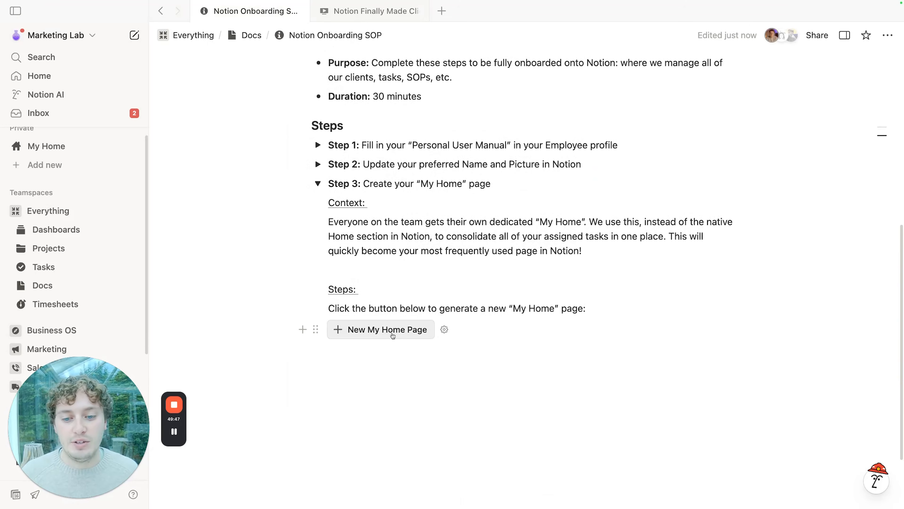
{"action": "left_click", "coordinate": [370, 332]}
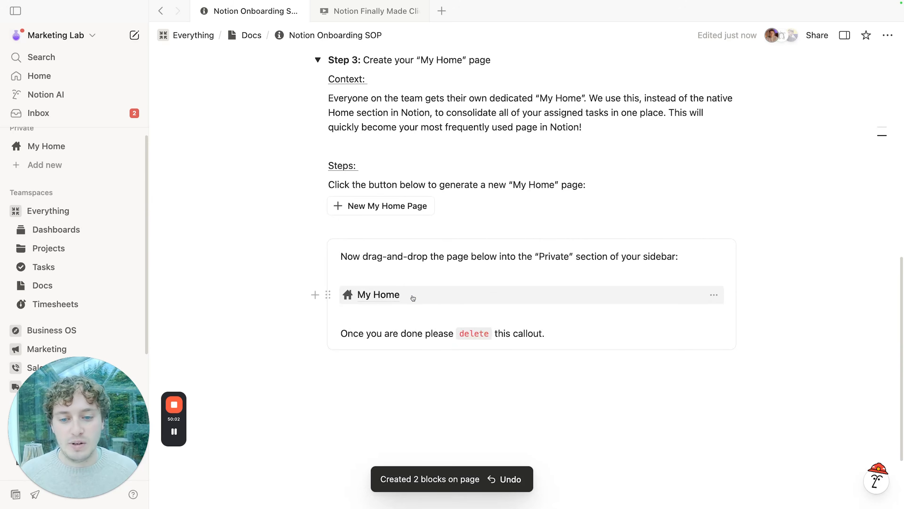
{"action": "left_click", "coordinate": [410, 295]}
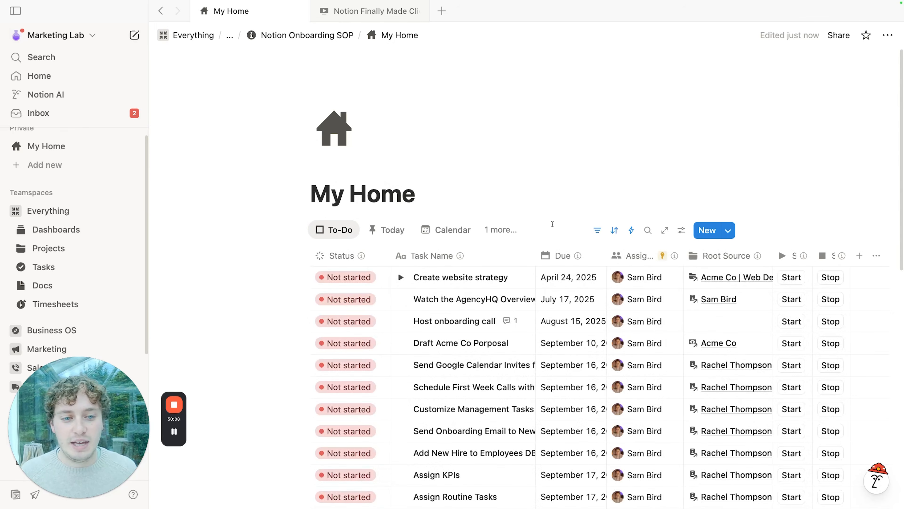
Step: Inspect the My Home task table's '2 rules' filter
{"action": "left_click", "coordinate": [597, 231]}
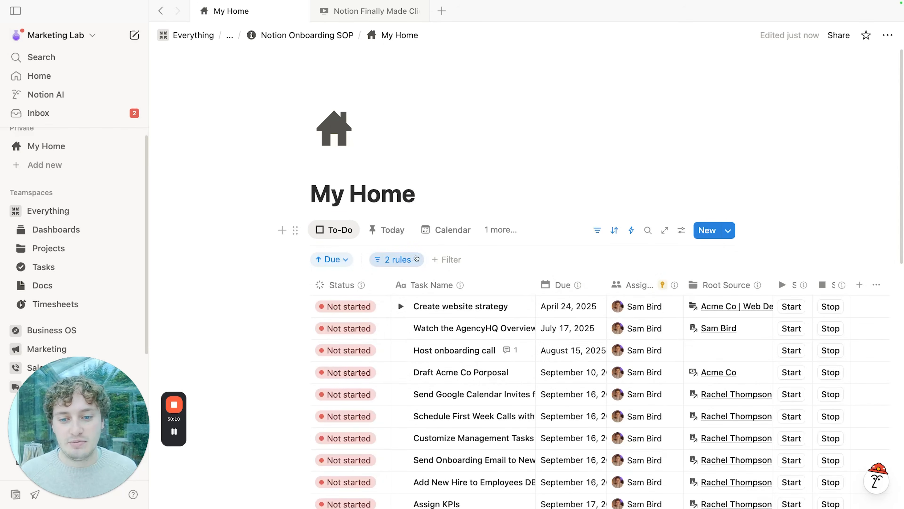
{"action": "left_click", "coordinate": [395, 260]}
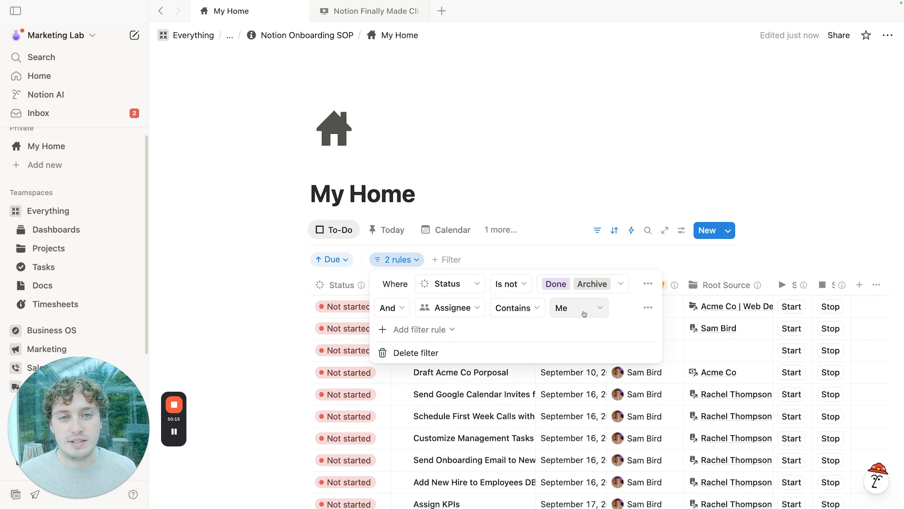
{"action": "left_click", "coordinate": [540, 208]}
{"action": "scroll", "coordinate": [570, 214], "scroll_direction": "down", "scroll_amount": 10}
{"action": "scroll", "coordinate": [640, 221], "scroll_direction": "up", "scroll_amount": 6}
Step: Return to the Onboarding SOP's Step 3 and drag the My Home page into Private
{"action": "scroll", "coordinate": [643, 220], "scroll_direction": "up", "scroll_amount": 10}
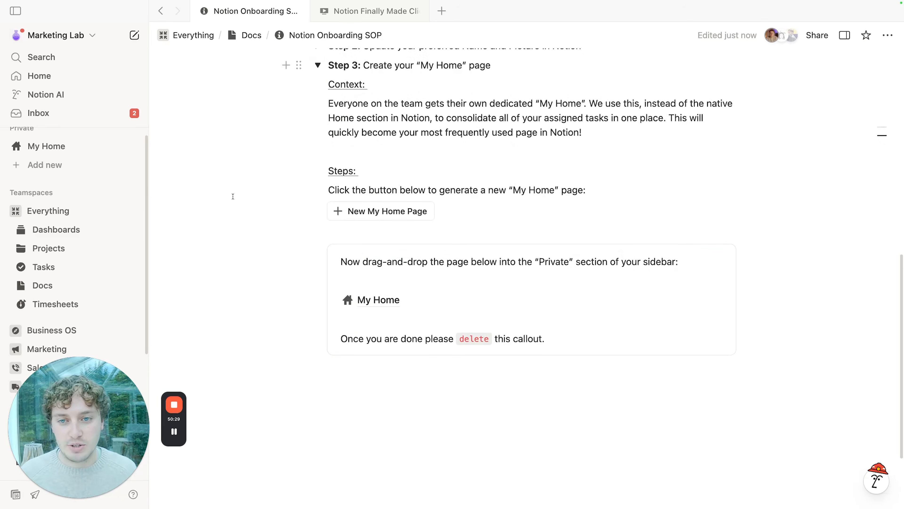
{"action": "scroll", "coordinate": [233, 197], "scroll_direction": "up", "scroll_amount": 12}
{"action": "scroll", "coordinate": [231, 187], "scroll_direction": "down", "scroll_amount": 8}
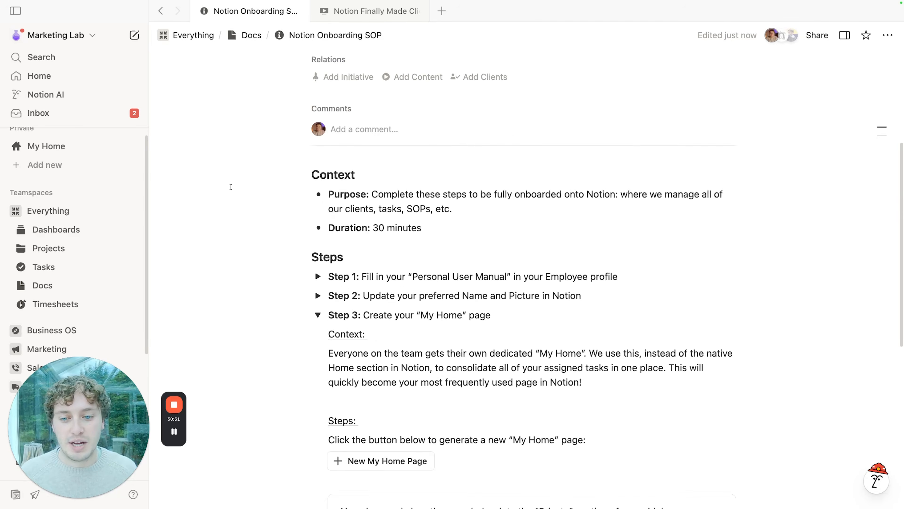
{"action": "scroll", "coordinate": [231, 187], "scroll_direction": "up", "scroll_amount": 10}
{"action": "scroll", "coordinate": [230, 187], "scroll_direction": "down", "scroll_amount": 15}
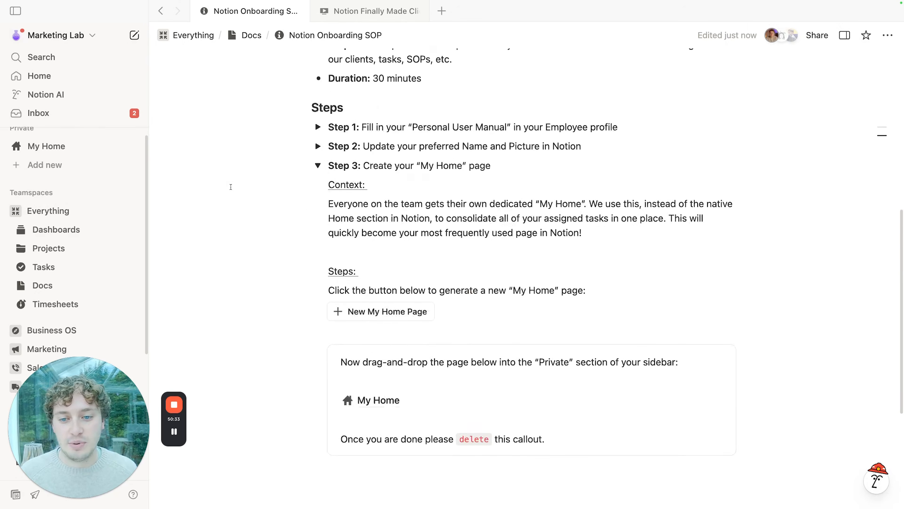
{"action": "left_click_drag", "start_coordinate": [328, 210], "coordinate": [278, 189]}
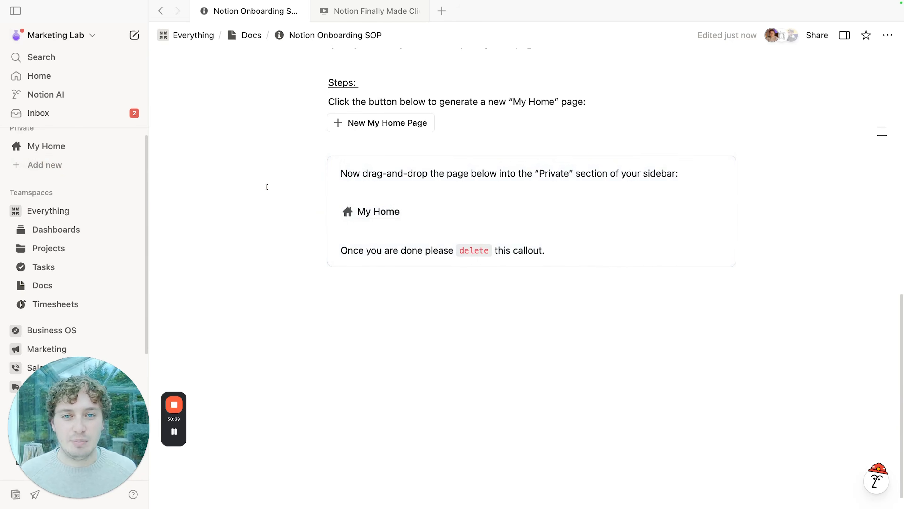
{"action": "scroll", "coordinate": [267, 187], "scroll_direction": "up", "scroll_amount": 3}
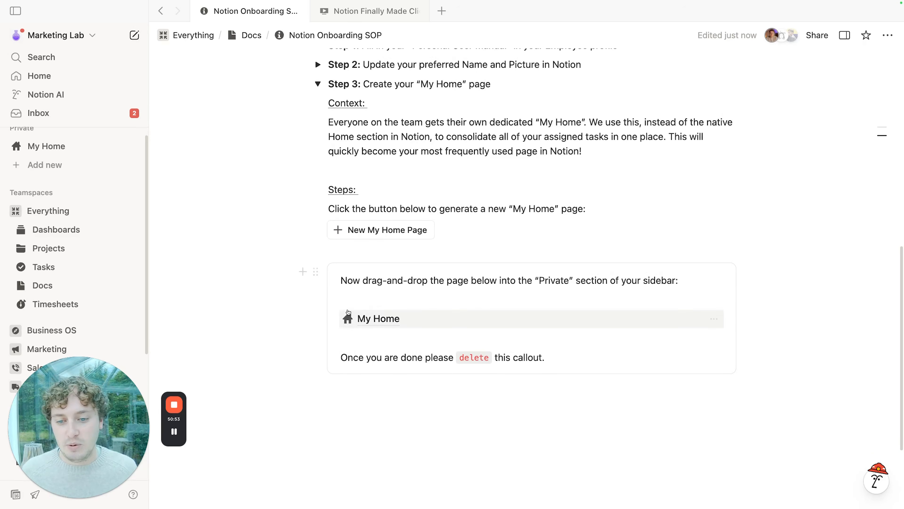
Step: Move the My Home page into Private pages and retitle it as the client's home
{"action": "left_click_drag", "start_coordinate": [330, 318], "coordinate": [40, 162]}
{"action": "left_click", "coordinate": [425, 282]}
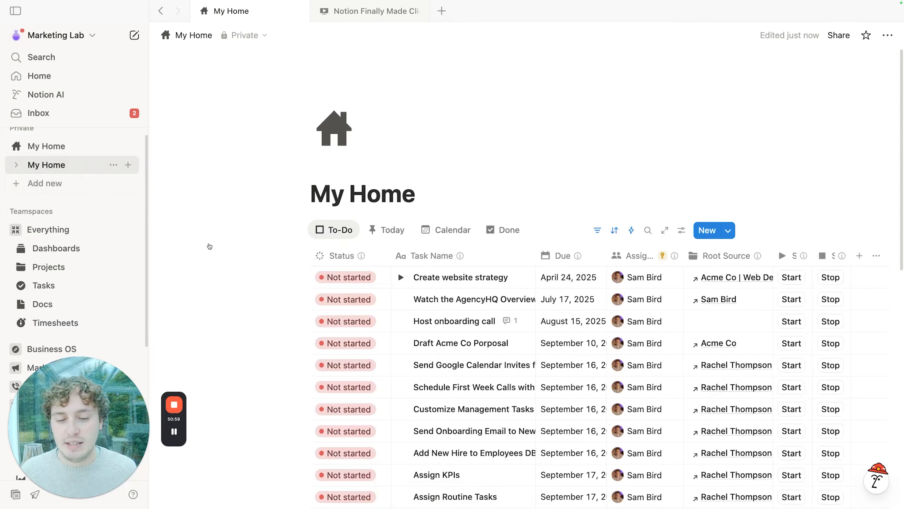
{"action": "triple_click", "coordinate": [380, 195]}
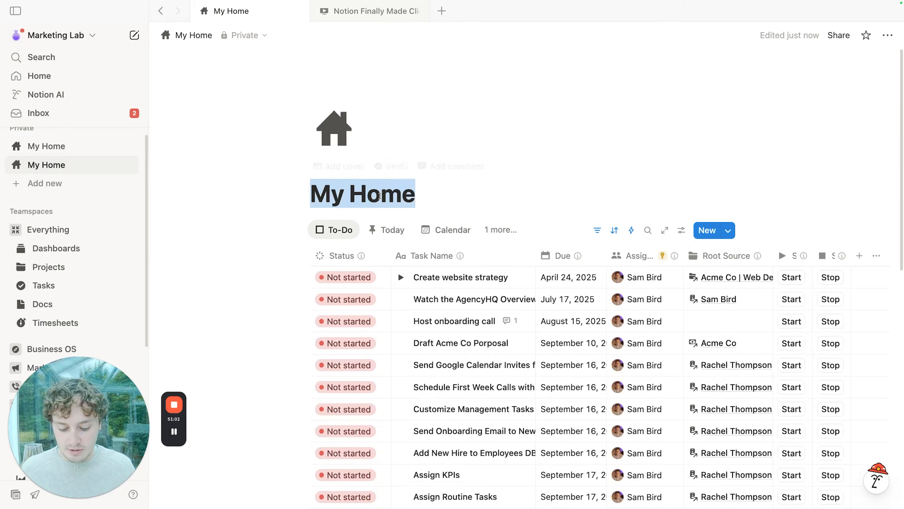
{"action": "type", "text": "Rache;"}
{"action": "key", "text": "BackSpace"}
{"action": "type", "text": "l's "}
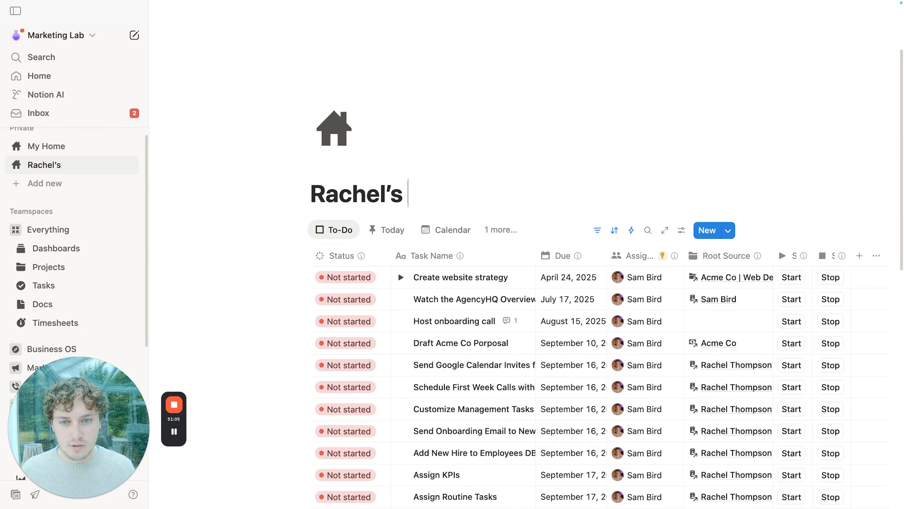
{"action": "type", "text": "Home"}
Step: Share the page with the client as a guest, skipping the member upgrade
{"action": "left_click", "coordinate": [837, 36]}
{"action": "type", "text": "rachel"}
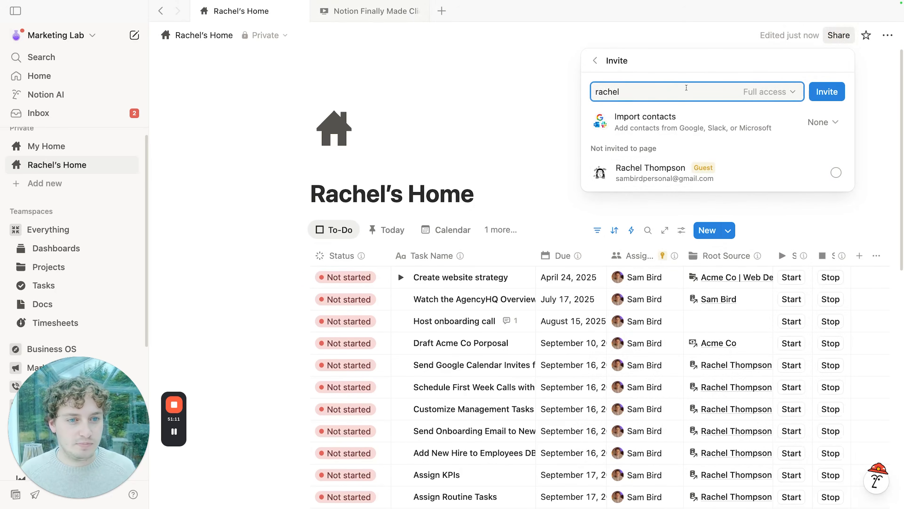
{"action": "left_click", "coordinate": [772, 180]}
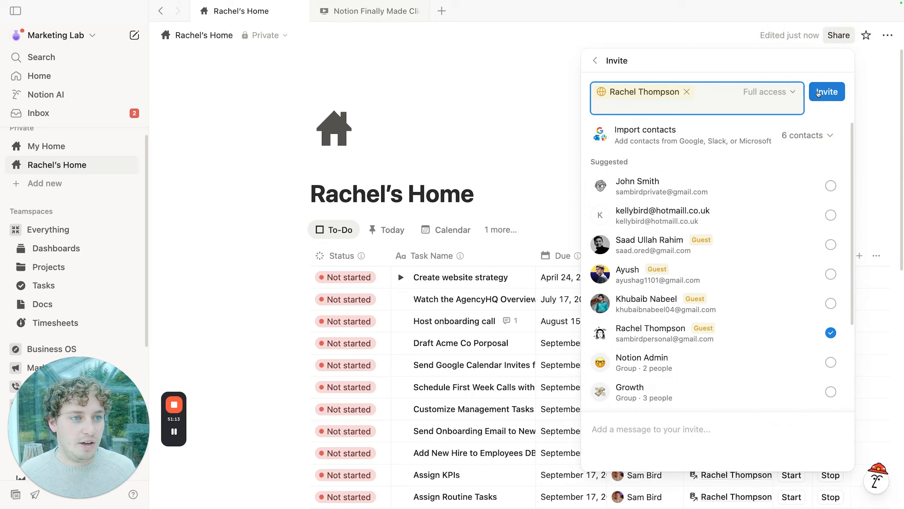
{"action": "left_click", "coordinate": [826, 92]}
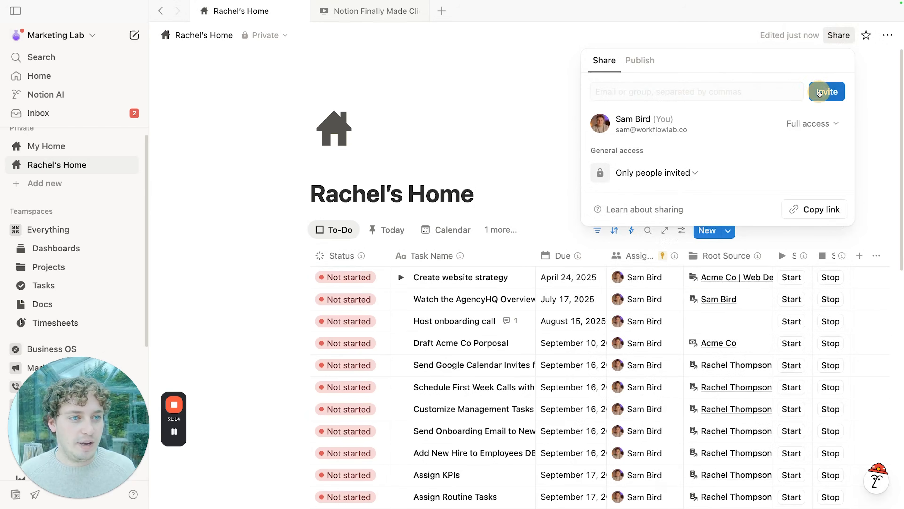
{"action": "left_click", "coordinate": [521, 103]}
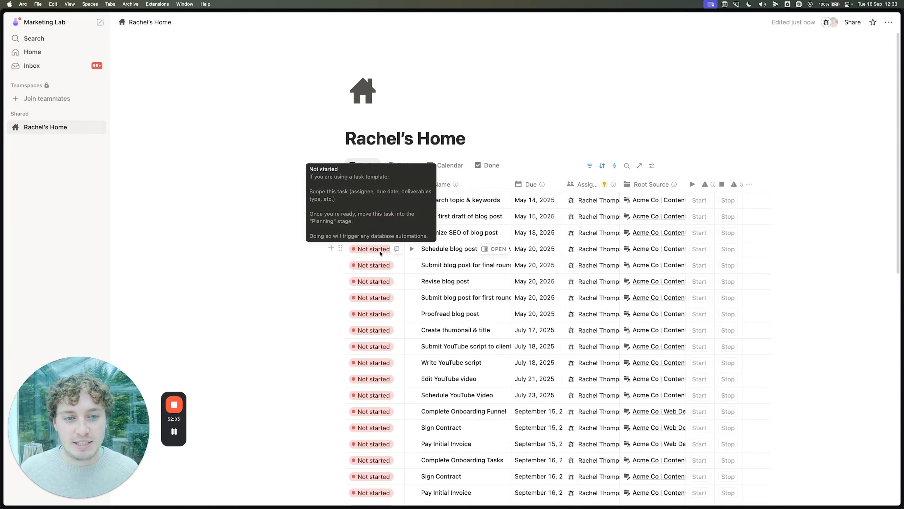
Step: Set the Research topic & keywords task to Done in the Acme Co | Content Creation tasks
{"action": "scroll", "coordinate": [537, 251], "scroll_direction": "down", "scroll_amount": 1}
{"action": "scroll", "coordinate": [536, 251], "scroll_direction": "down", "scroll_amount": 3}
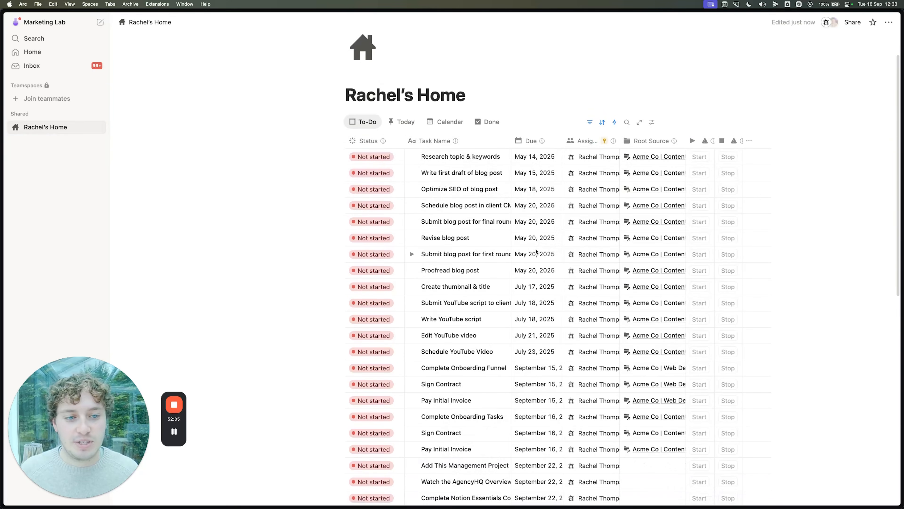
{"action": "left_click", "coordinate": [500, 157]}
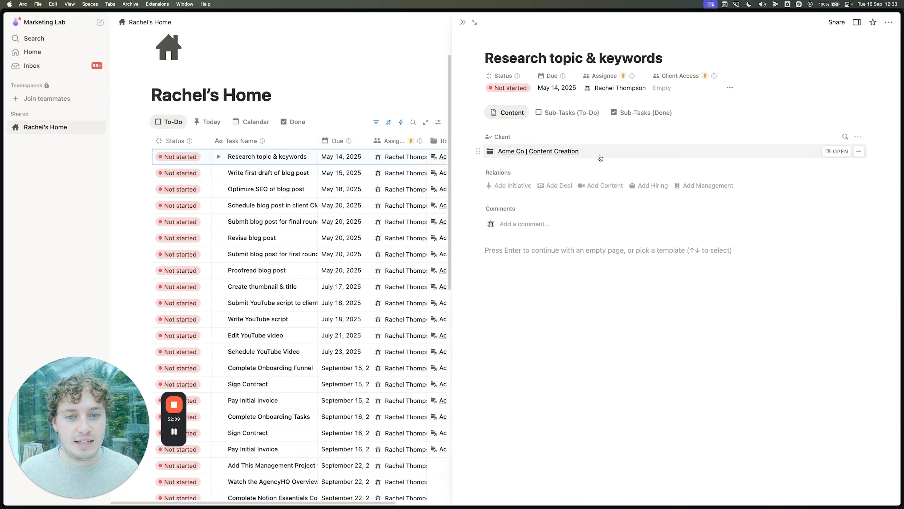
{"action": "left_click", "coordinate": [836, 152]}
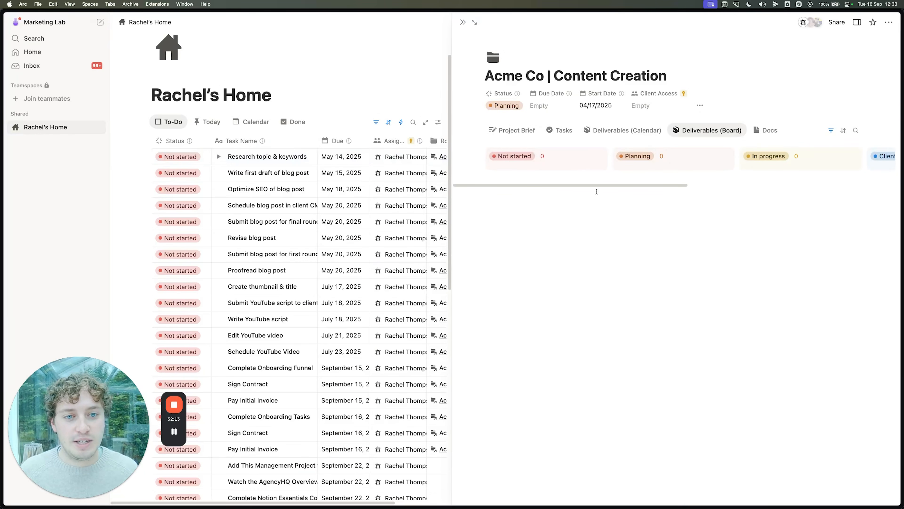
{"action": "left_click", "coordinate": [560, 131]}
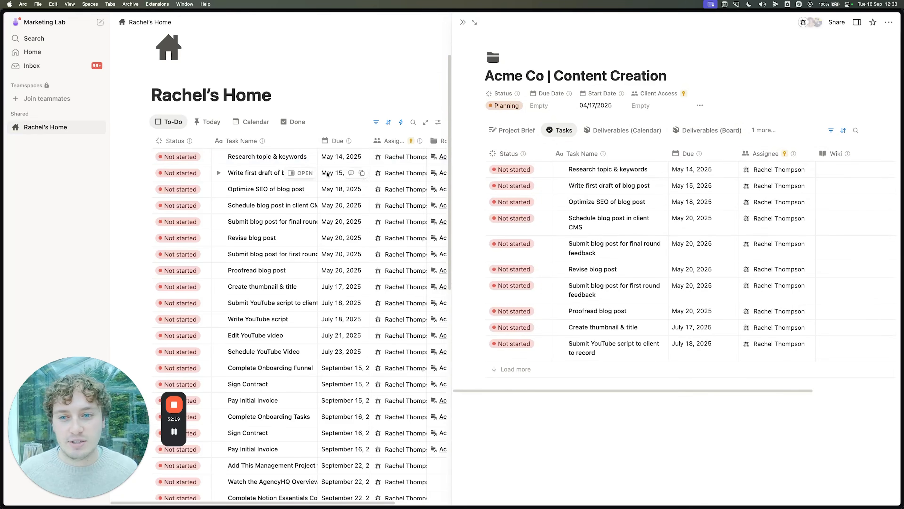
{"action": "left_click", "coordinate": [180, 157]}
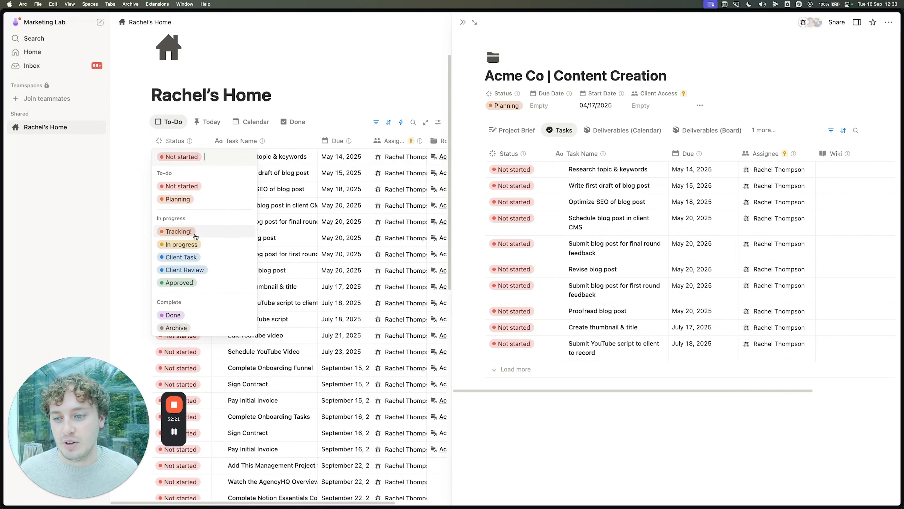
{"action": "left_click", "coordinate": [173, 314]}
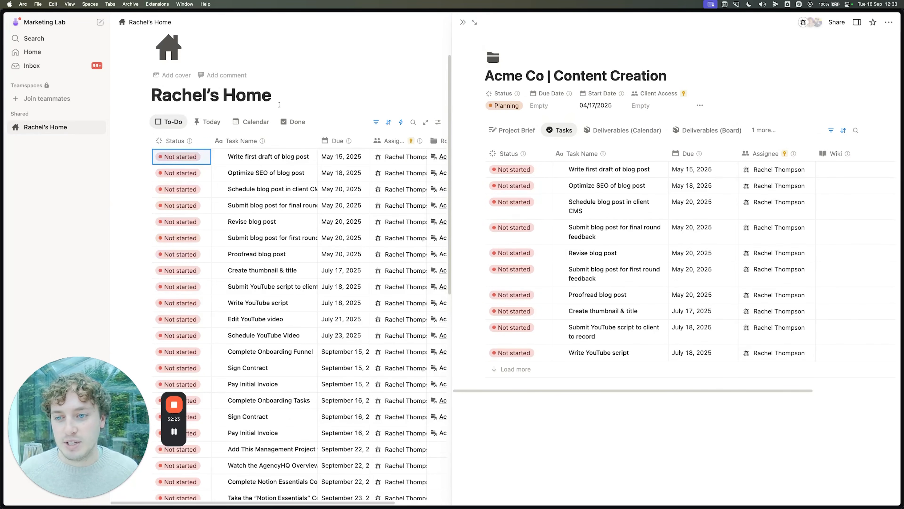
{"action": "left_click", "coordinate": [462, 22]}
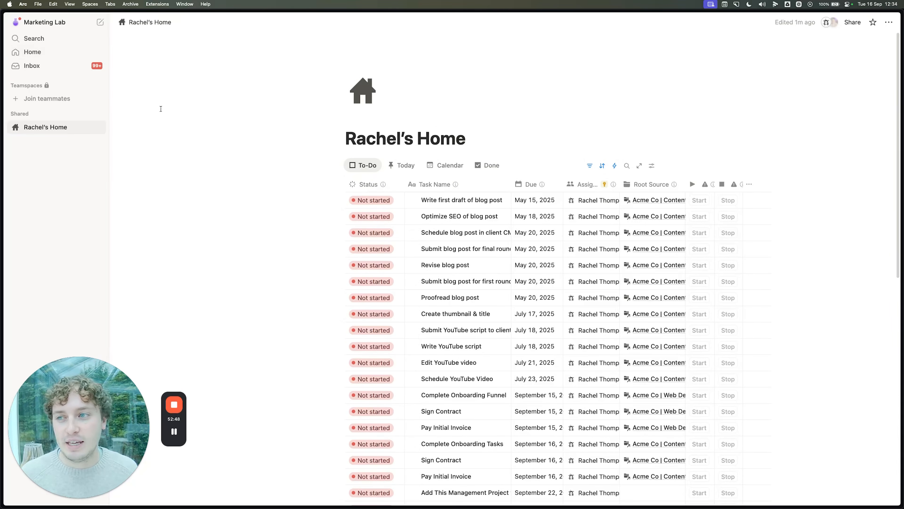
Step: Go back to the workspace home, dismiss the member prompt, and review the remaining tasks
{"action": "left_click", "coordinate": [53, 55]}
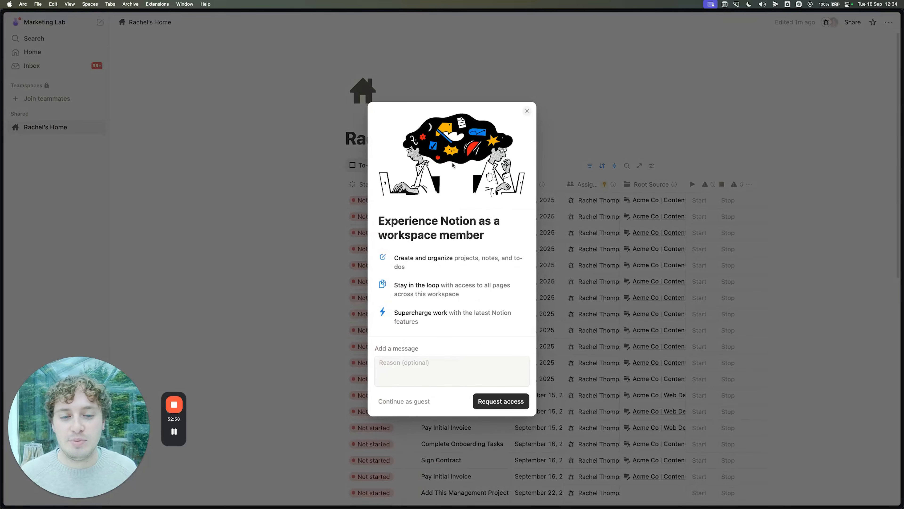
{"action": "left_click", "coordinate": [528, 111]}
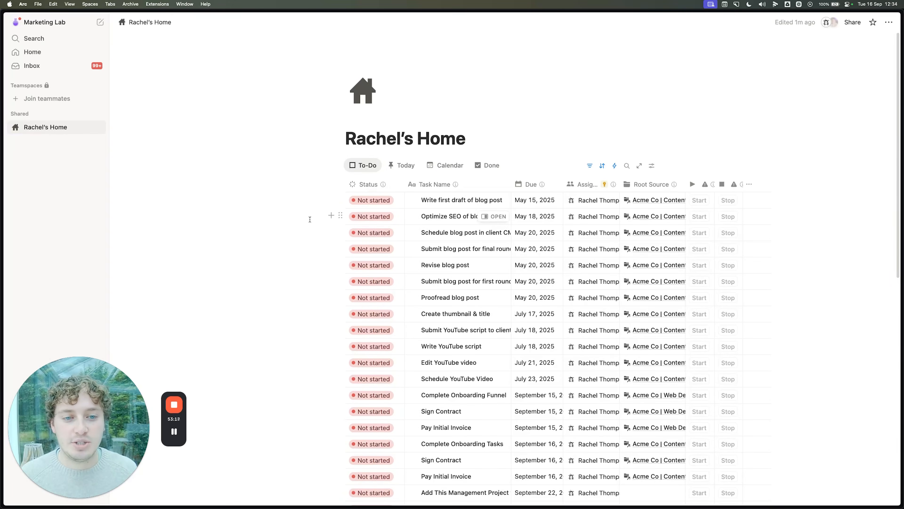
{"action": "scroll", "coordinate": [309, 219], "scroll_direction": "down", "scroll_amount": 1}
{"action": "scroll", "coordinate": [308, 219], "scroll_direction": "down", "scroll_amount": 1}
{"action": "scroll", "coordinate": [308, 219], "scroll_direction": "up", "scroll_amount": 2}
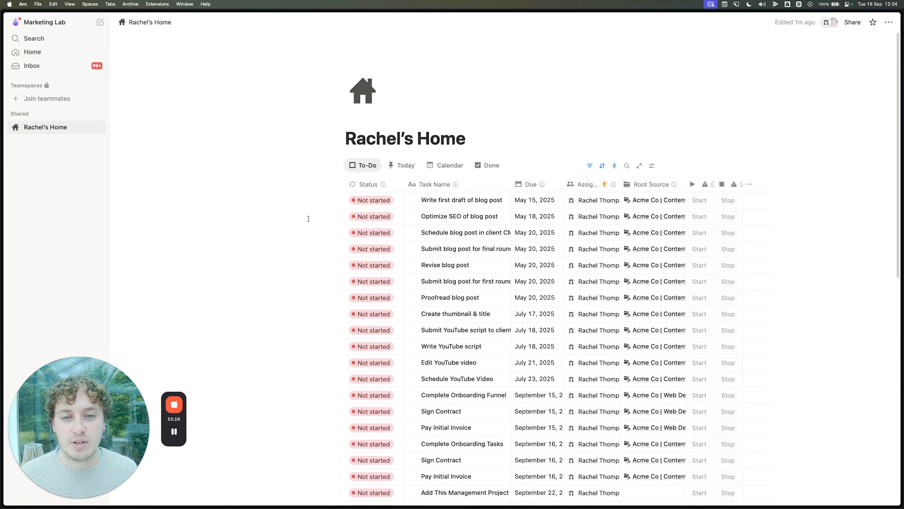